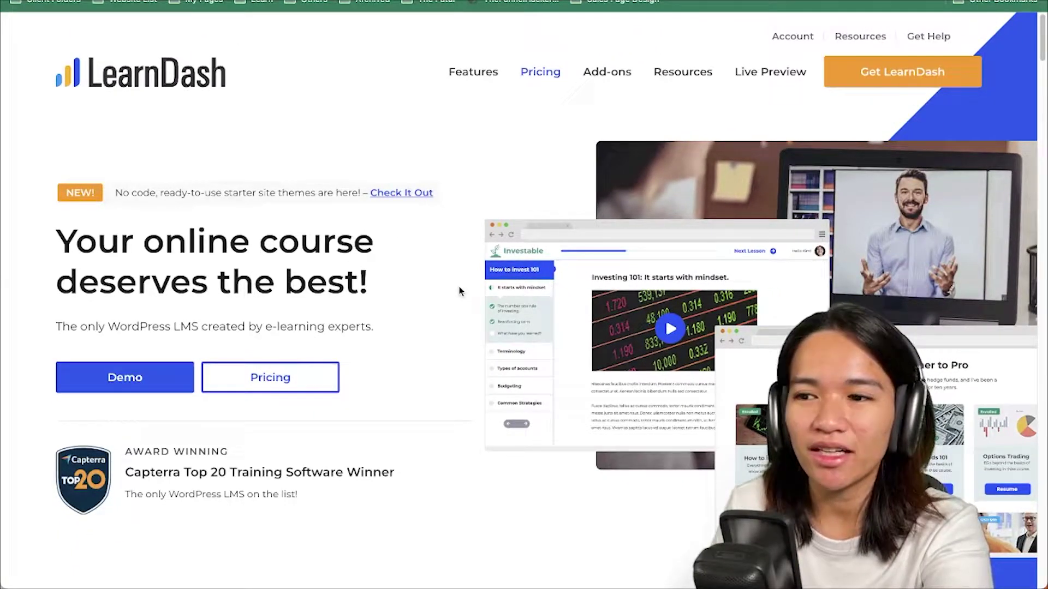
- Open the LearnDash pricing page and compare the Basic, Plus and Pro plans
click(550, 78)
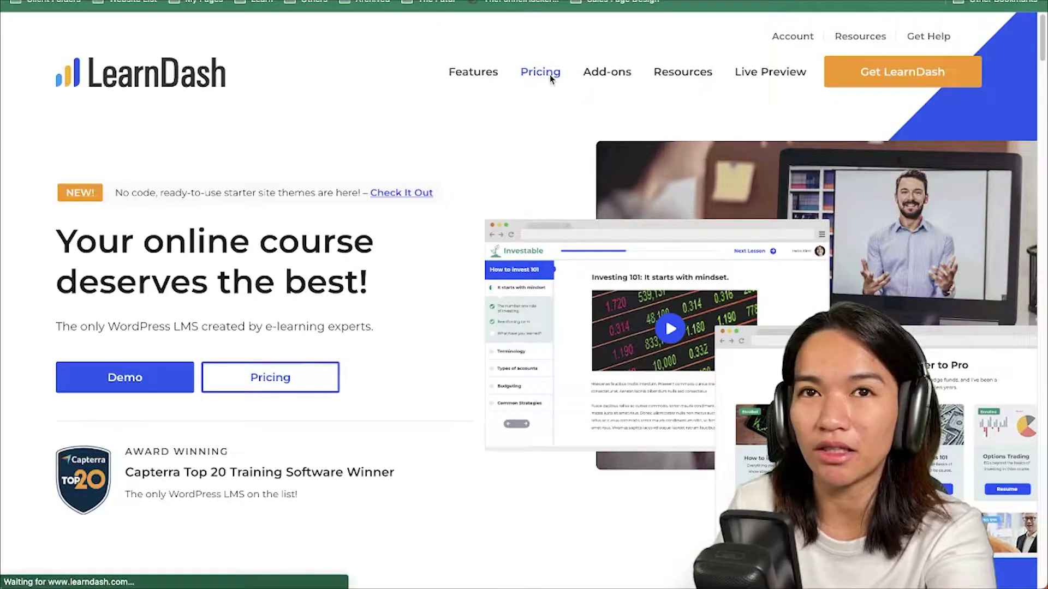
scroll(769, 322, down, 2)
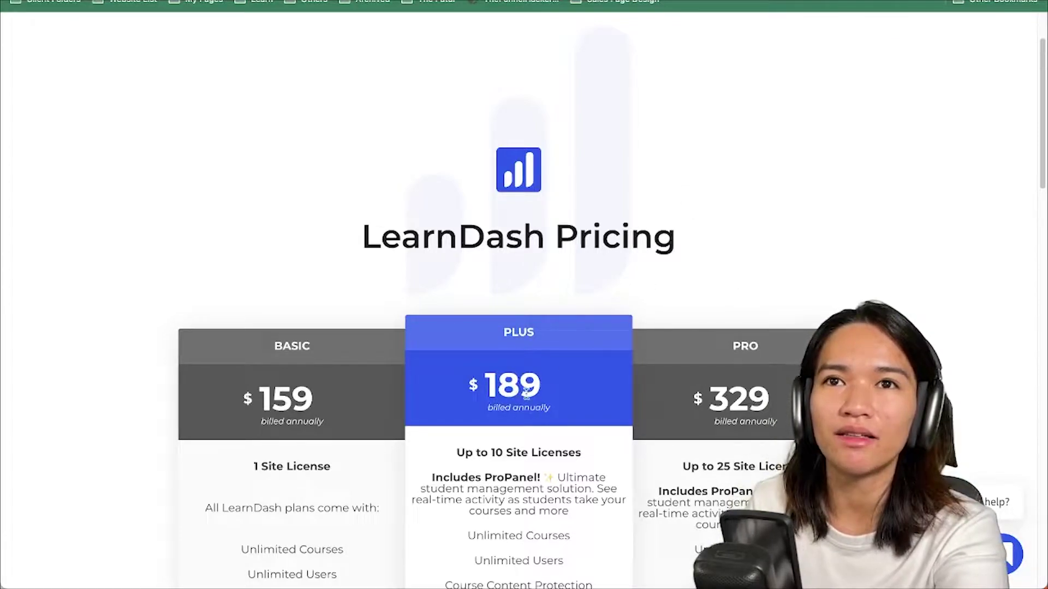
mouse_move(543, 435)
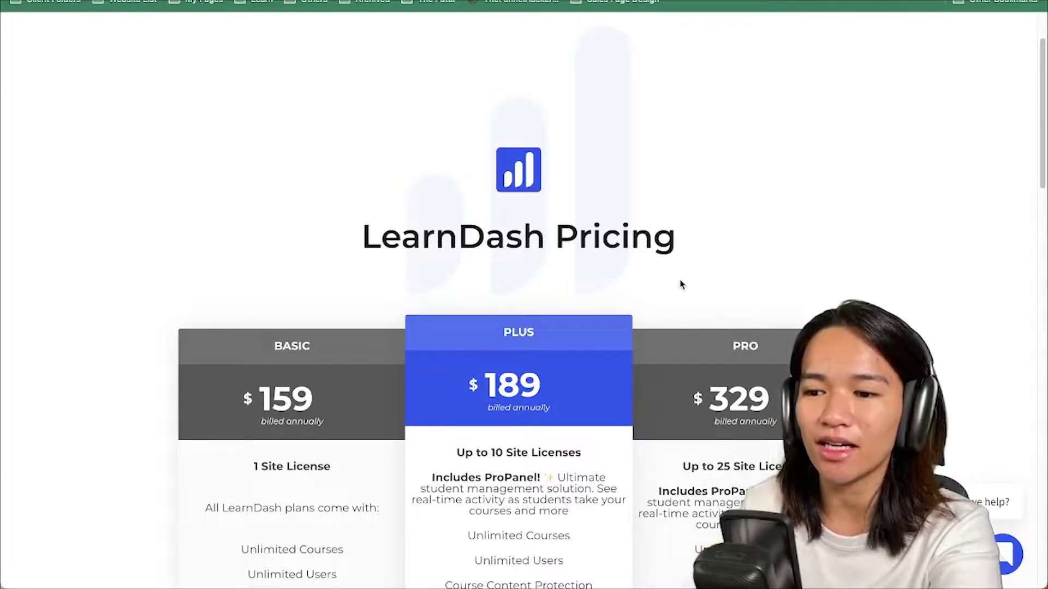
scroll(600, 404, down, 1)
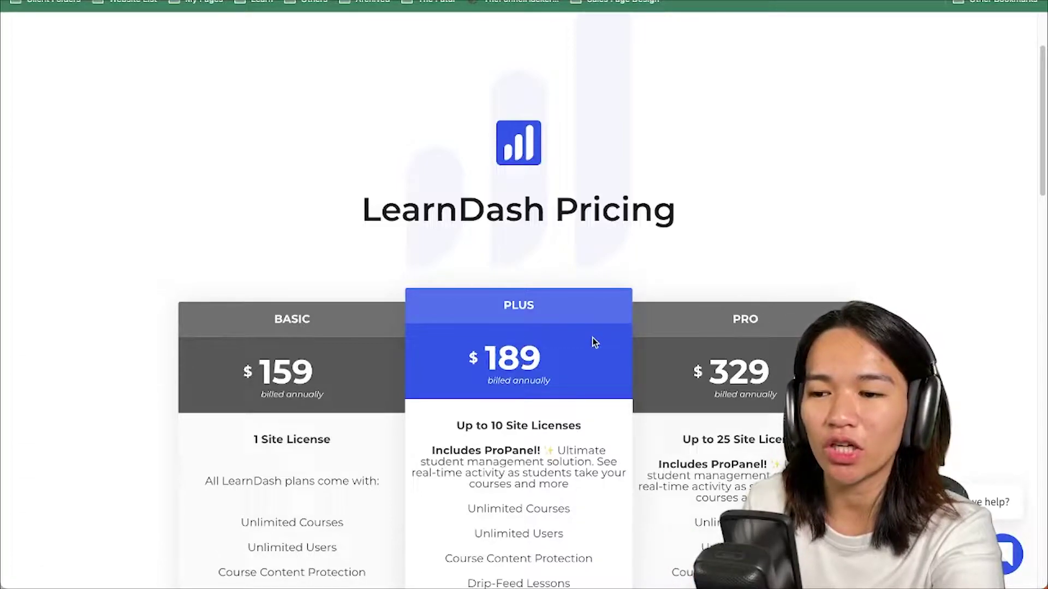
scroll(615, 358, down, 5)
mouse_move(756, 334)
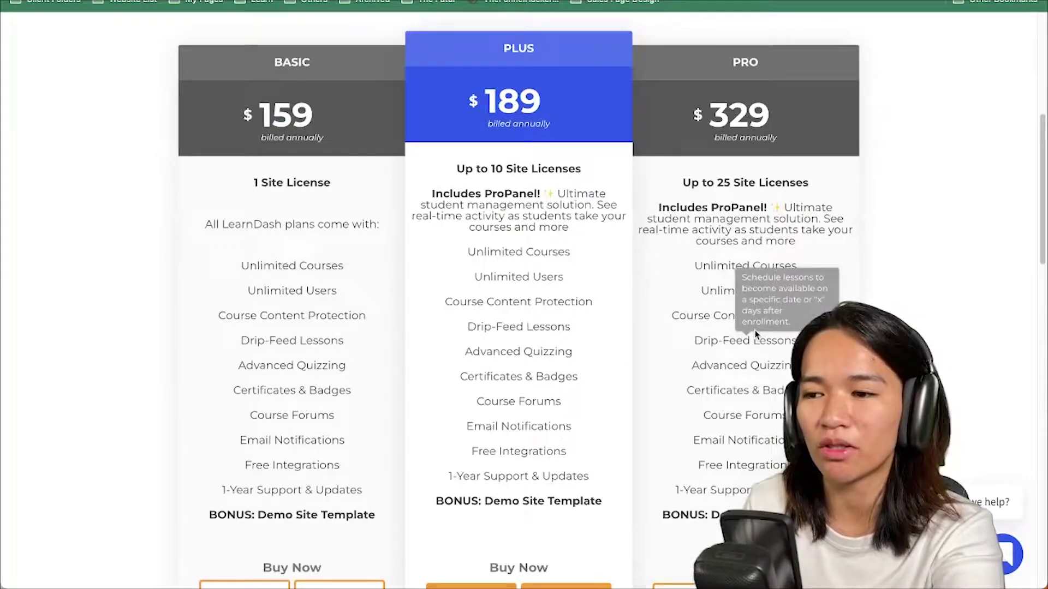
scroll(756, 334, down, 1)
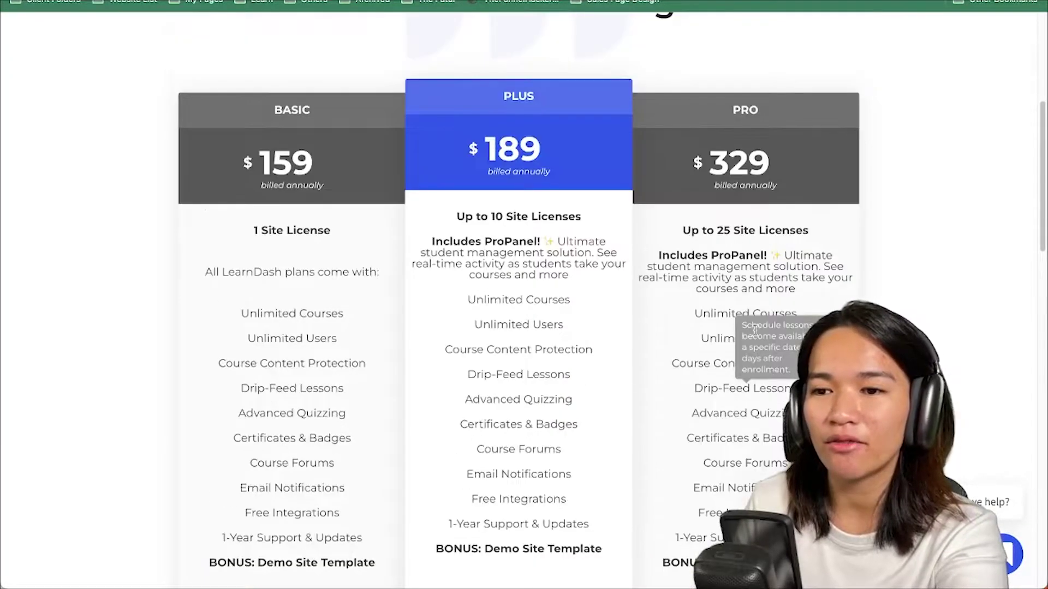
scroll(755, 334, up, 1)
- Examine the Plus plan's site licenses, ProPanel add-on, included features and purchase options
mouse_move(554, 228)
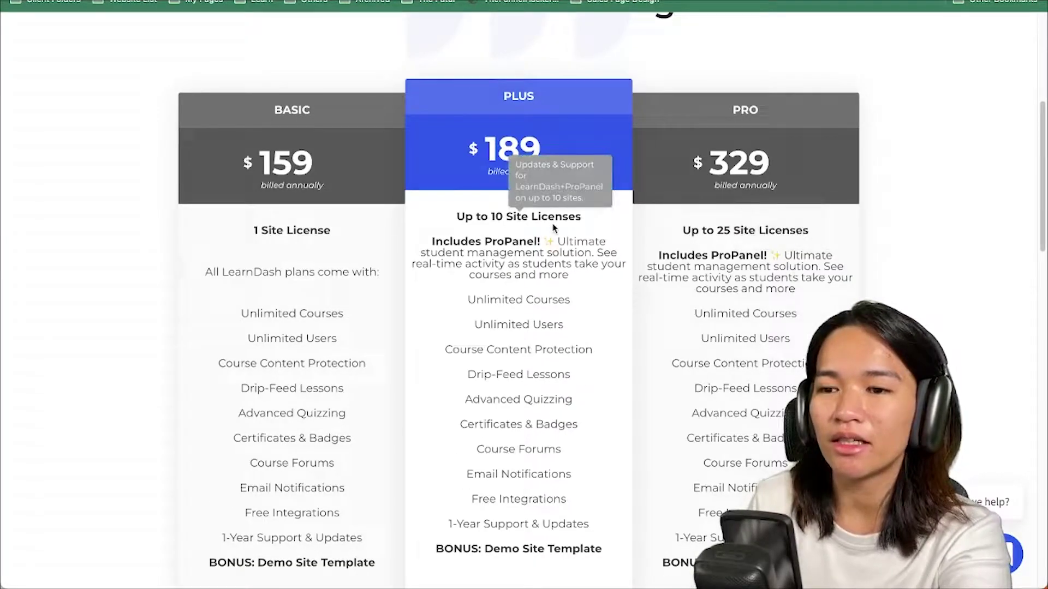
mouse_move(513, 241)
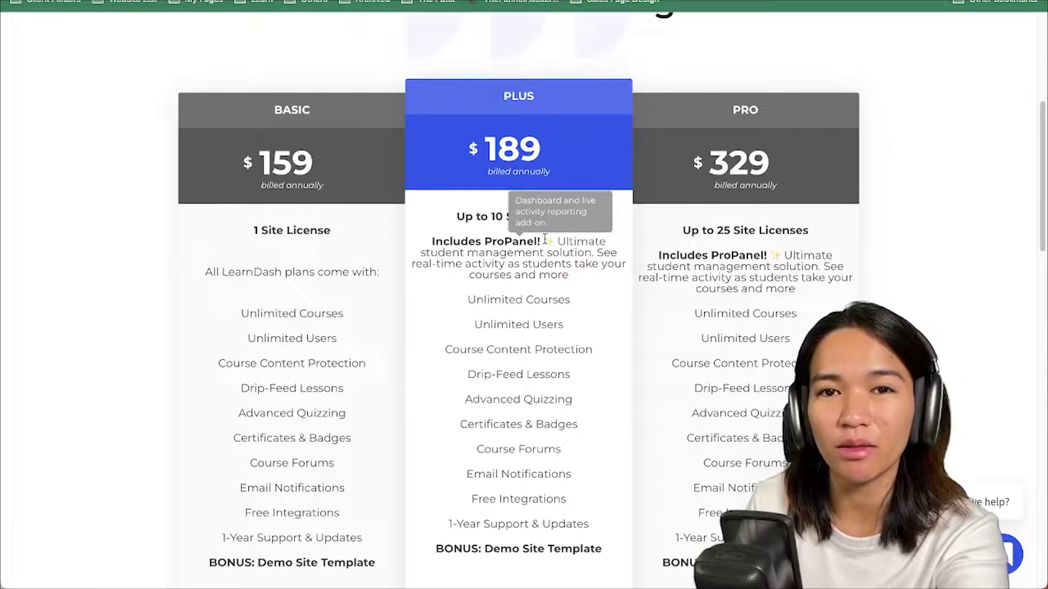
scroll(564, 234, down, 3)
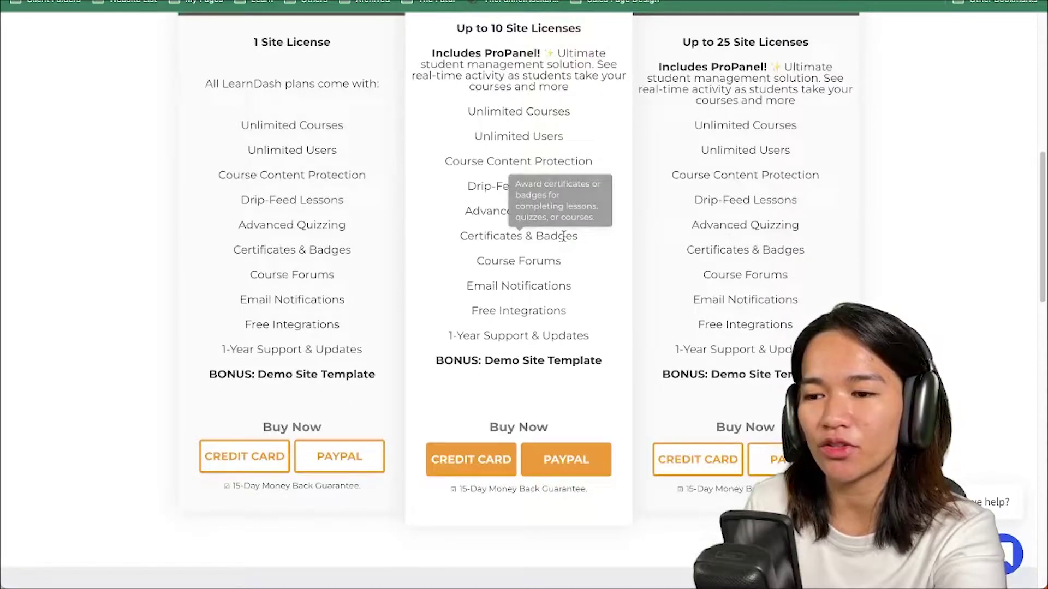
scroll(564, 235, down, 3)
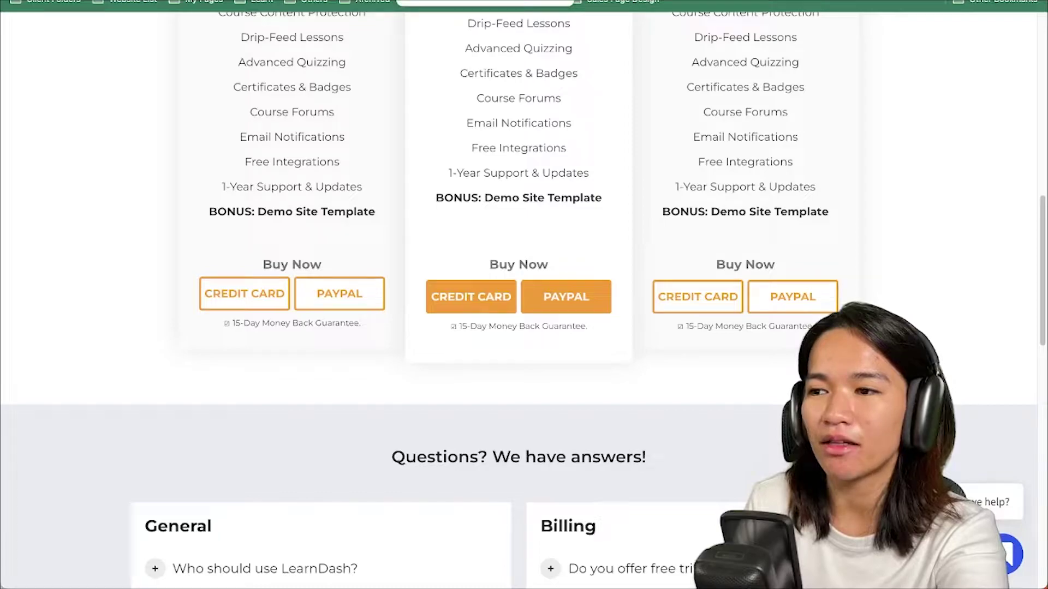
scroll(518, 300, up, 10)
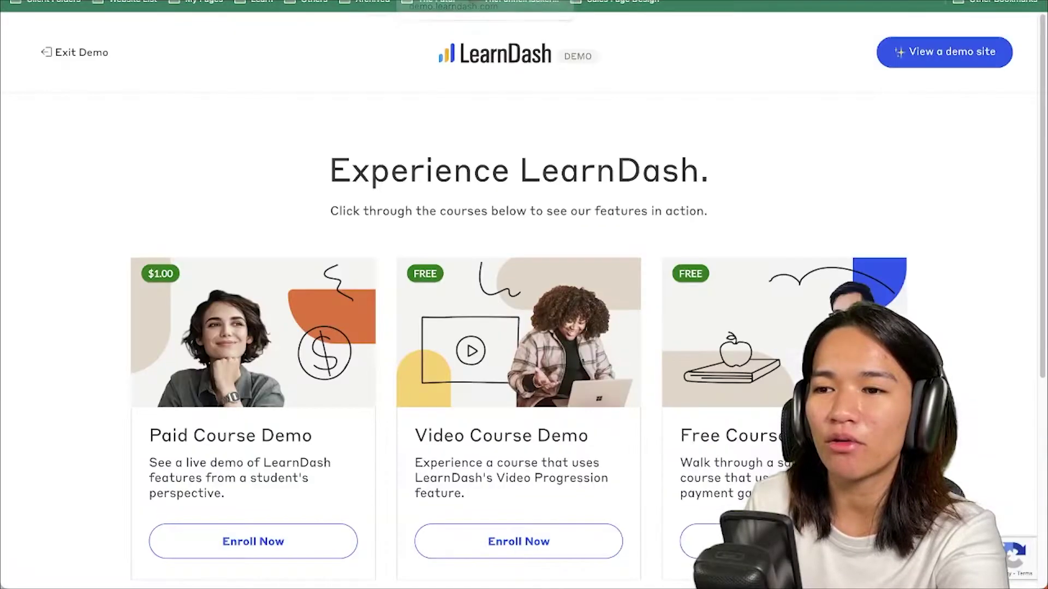
- Switch to the LearnDash demo site and look over the paid, video and free demo courses
click(486, 1)
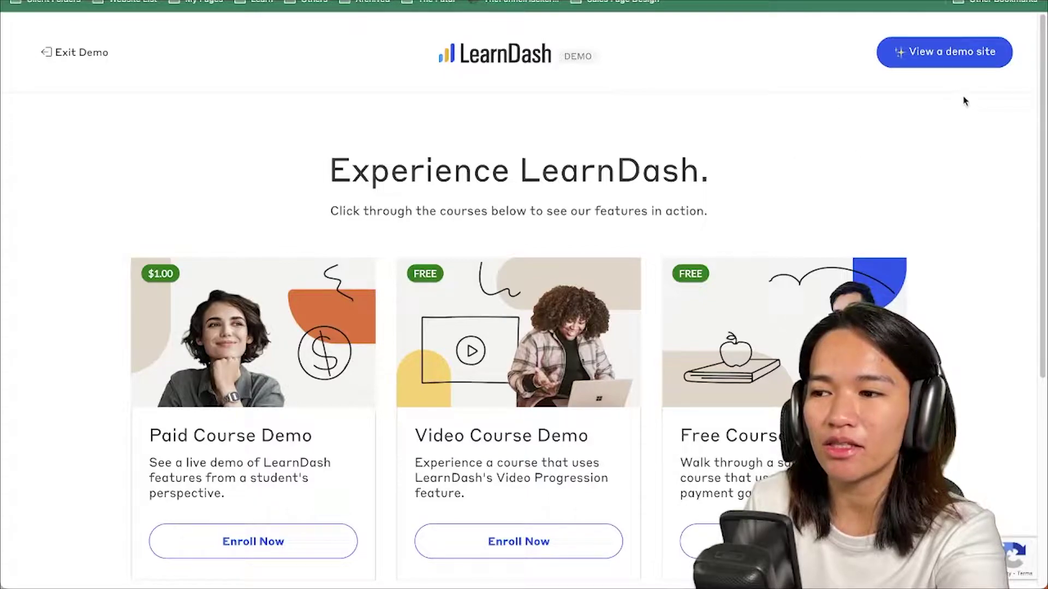
scroll(223, 179, down, 3)
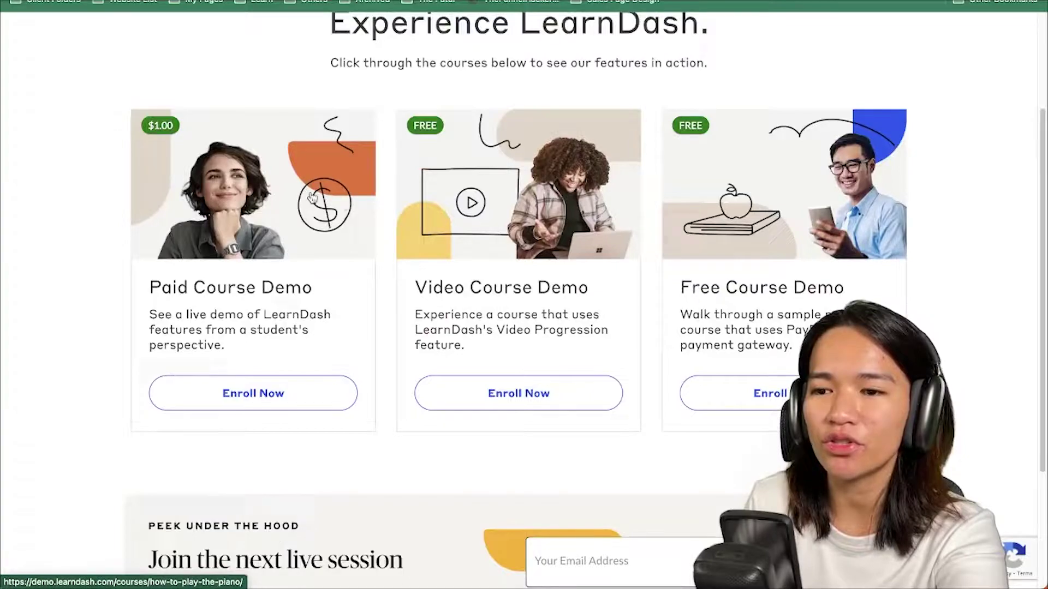
scroll(825, 246, down, 1)
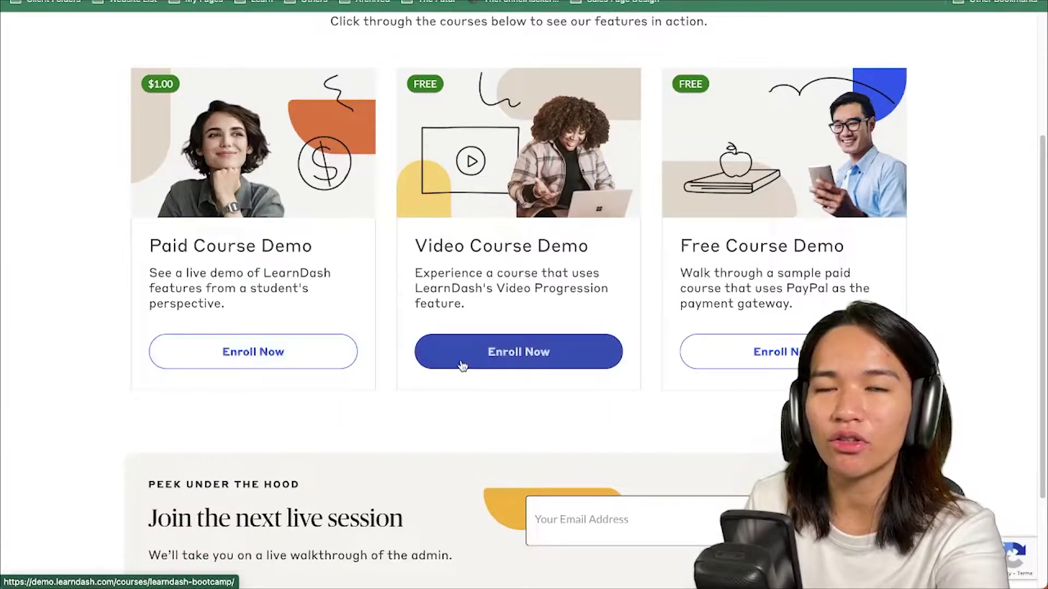
scroll(477, 299, up, 1)
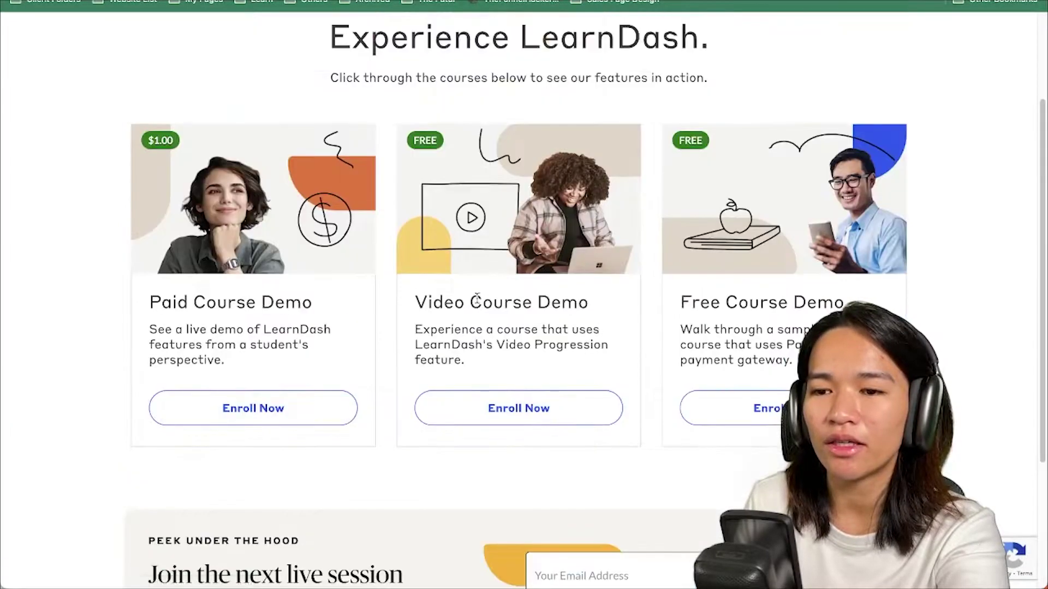
- Open the Paid Course Demo and examine its enrollment status and price
click(252, 407)
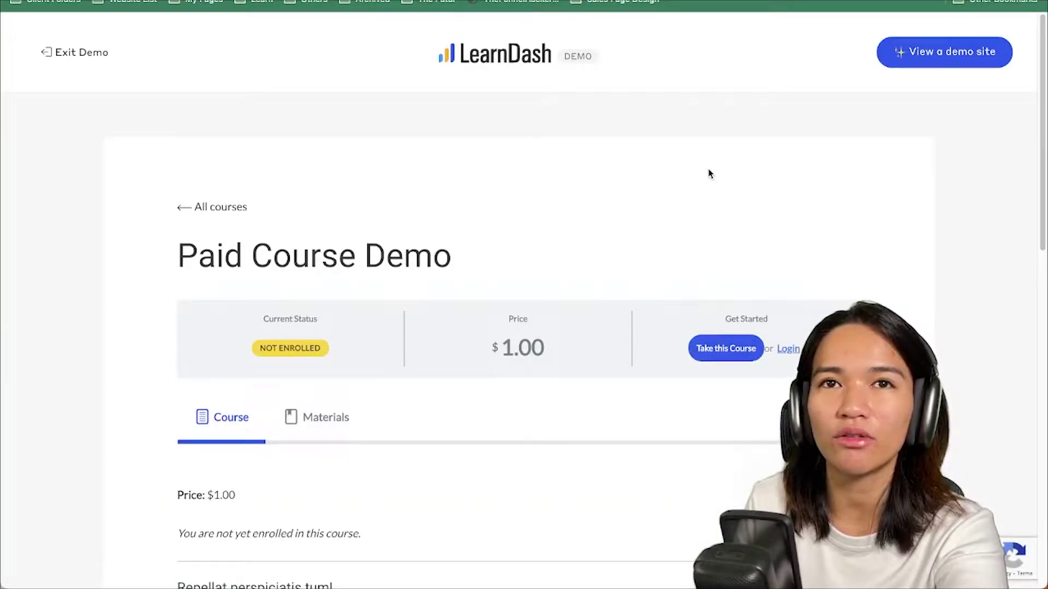
scroll(704, 199, down, 1)
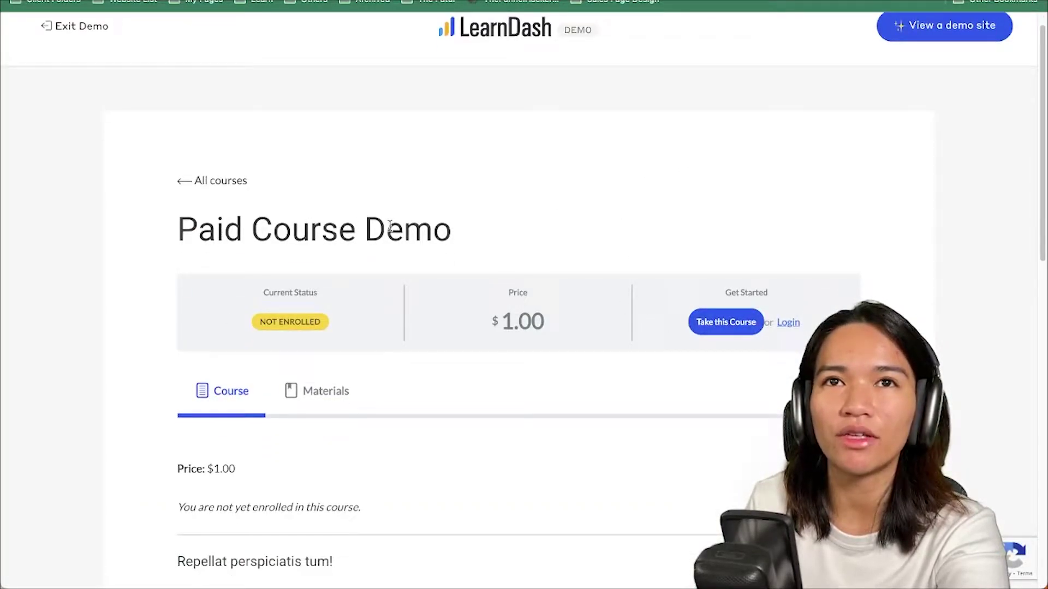
mouse_move(265, 334)
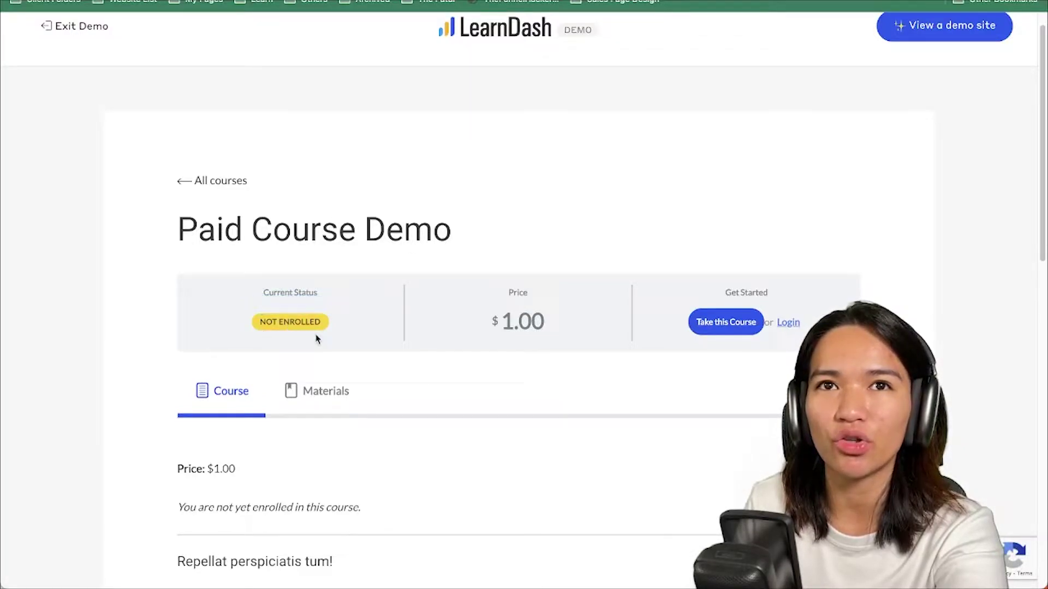
mouse_move(306, 332)
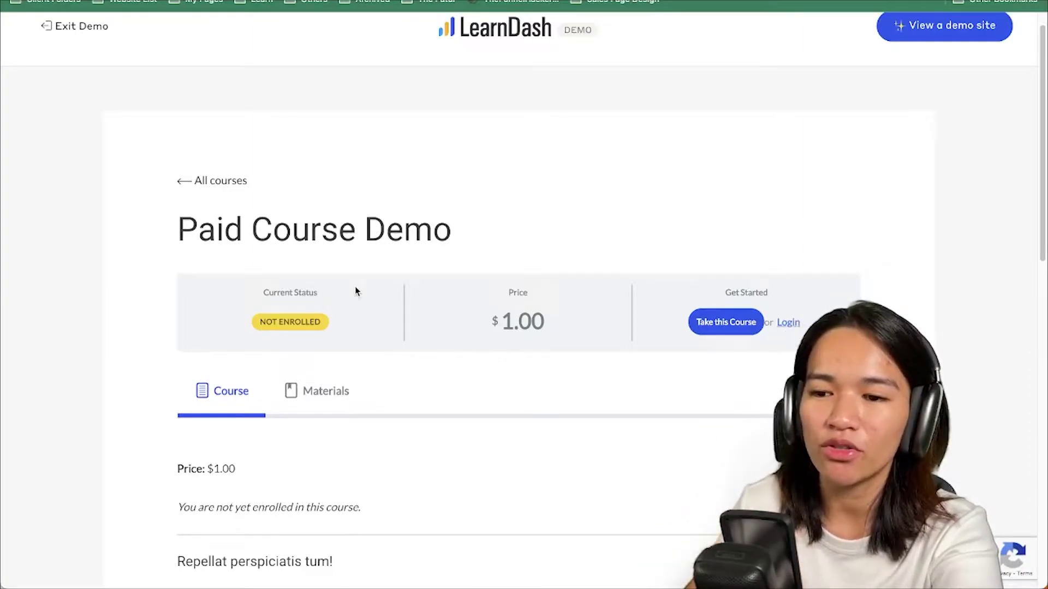
drag(355, 286, 326, 319)
click(512, 338)
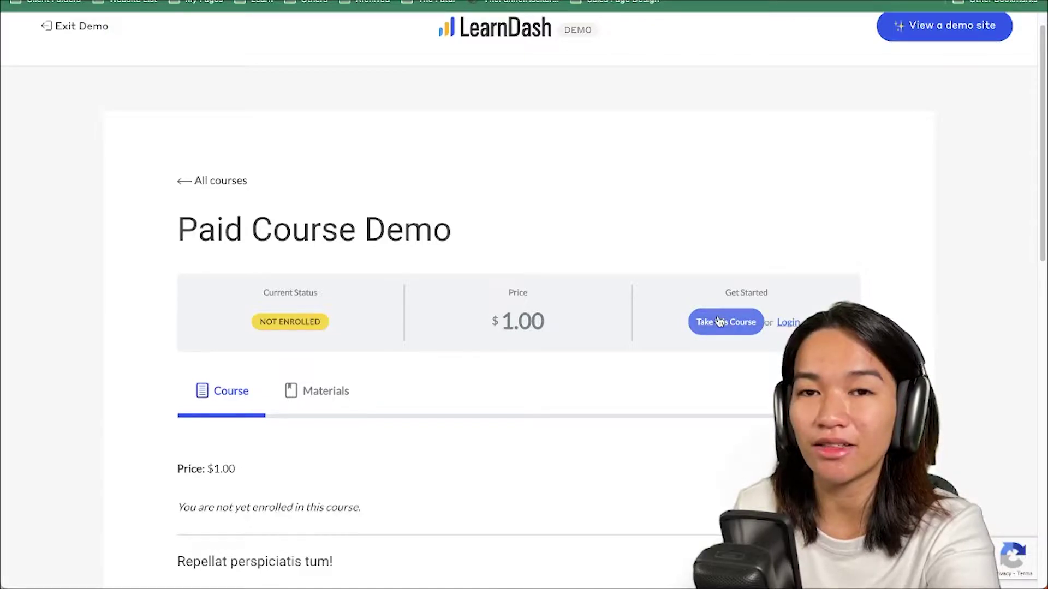
- Open the course's login form, inspect its credential fields and registration option, and close it without logging in
click(788, 322)
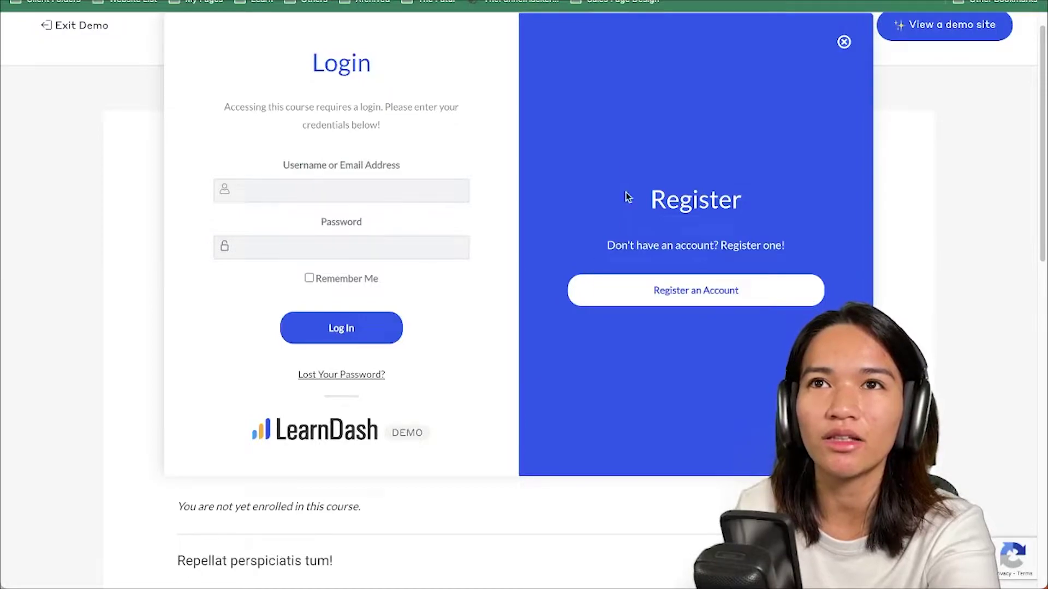
click(309, 189)
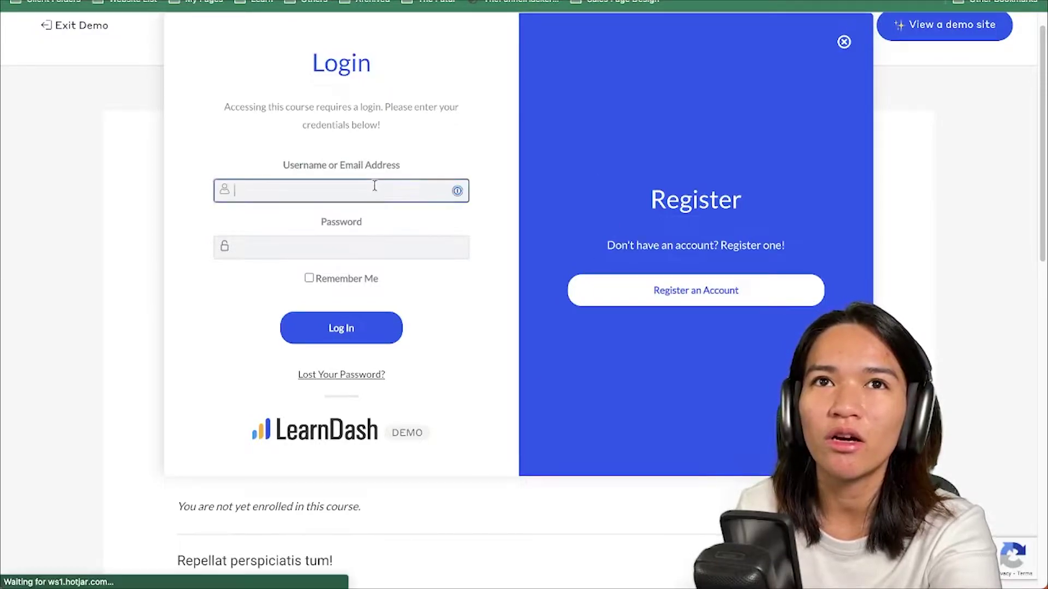
click(487, 174)
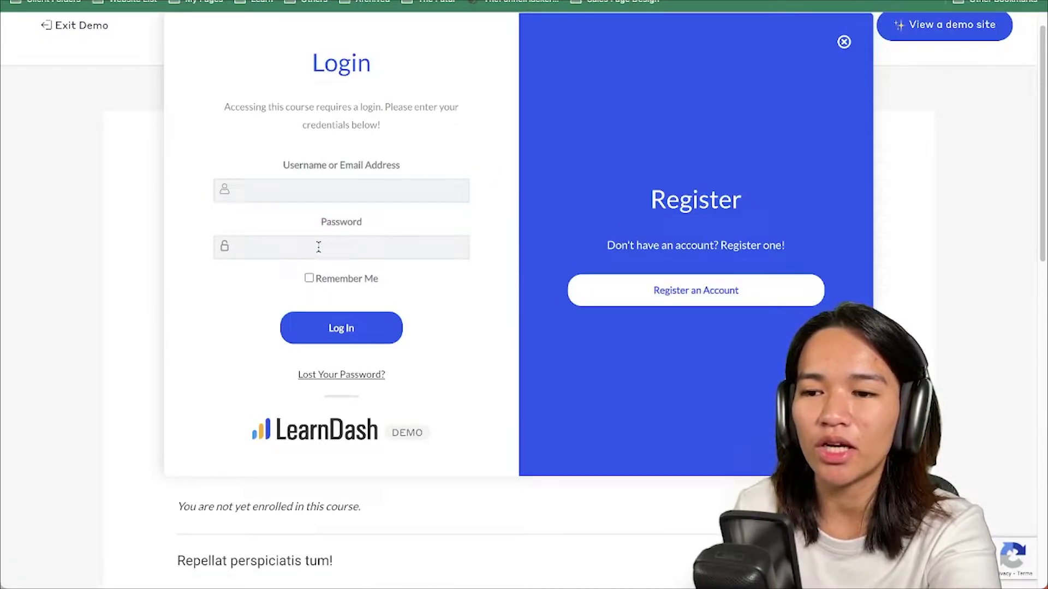
click(844, 44)
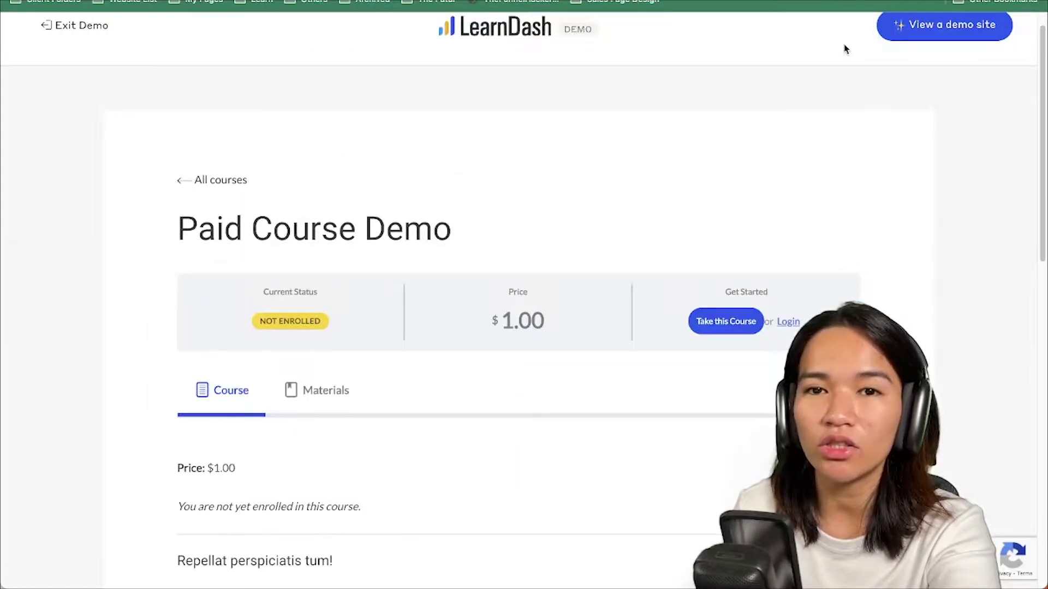
- View the Paid Course Demo's materials list and return to the course description
scroll(900, 267, down, 1)
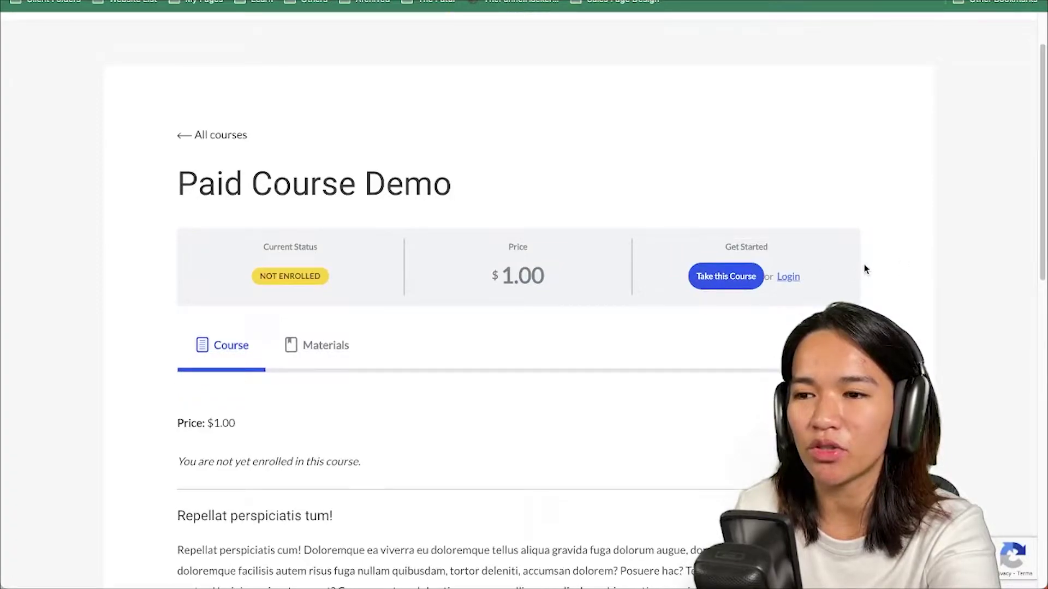
scroll(874, 263, down, 1)
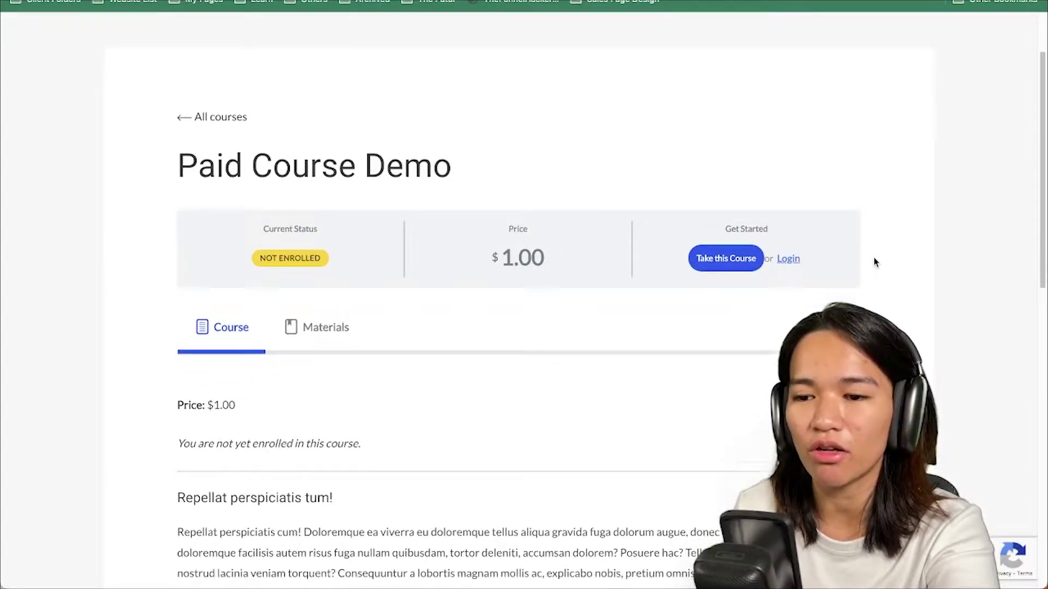
scroll(874, 262, down, 3)
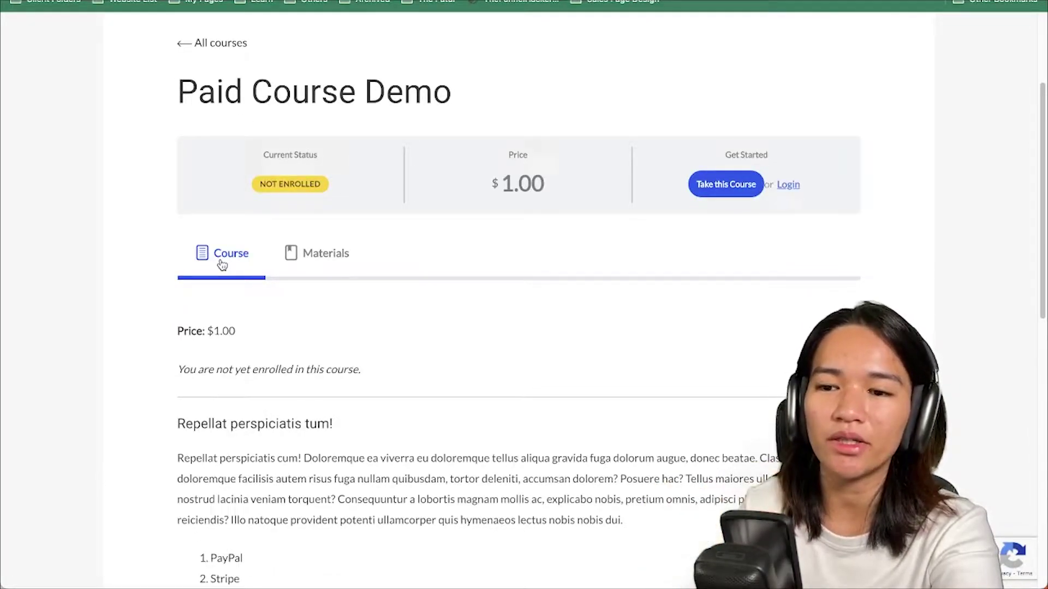
click(337, 250)
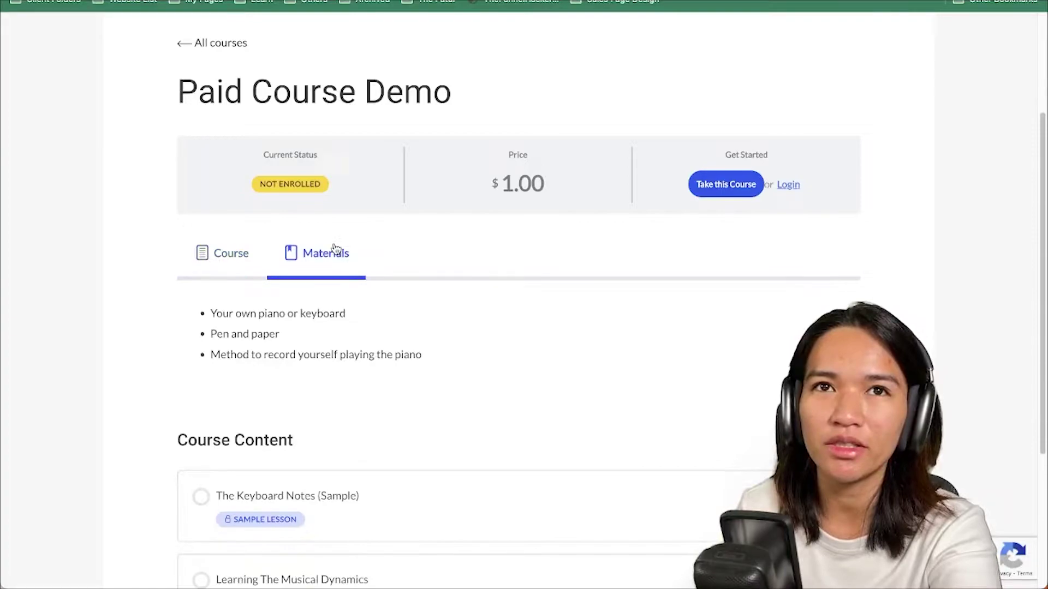
click(223, 253)
- Read through the Paid Course Demo's description, including the payment options and key features demonstrated
scroll(202, 341, down, 3)
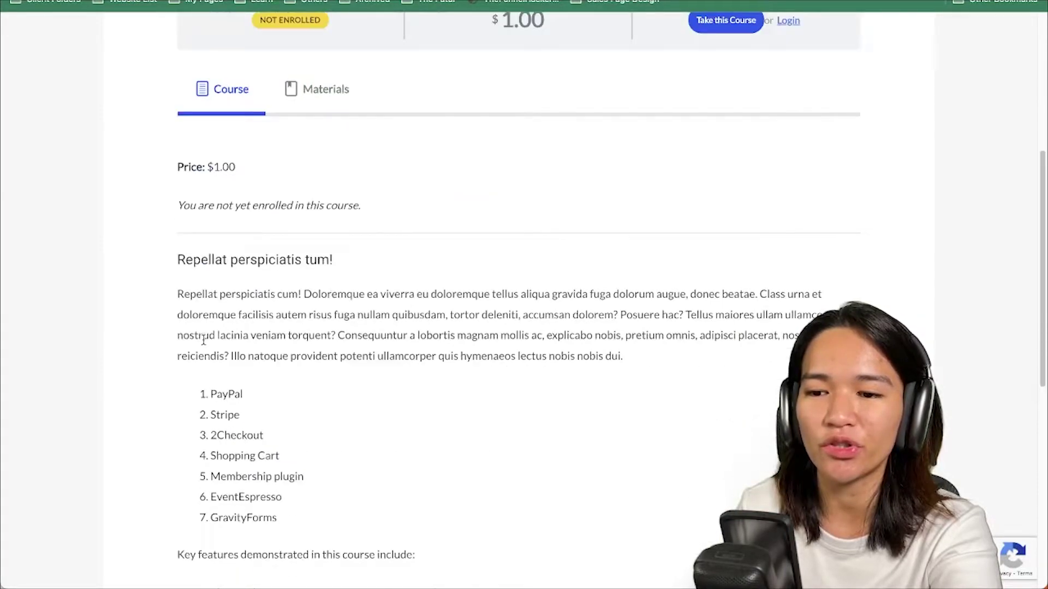
scroll(234, 366, down, 5)
scroll(415, 366, up, 5)
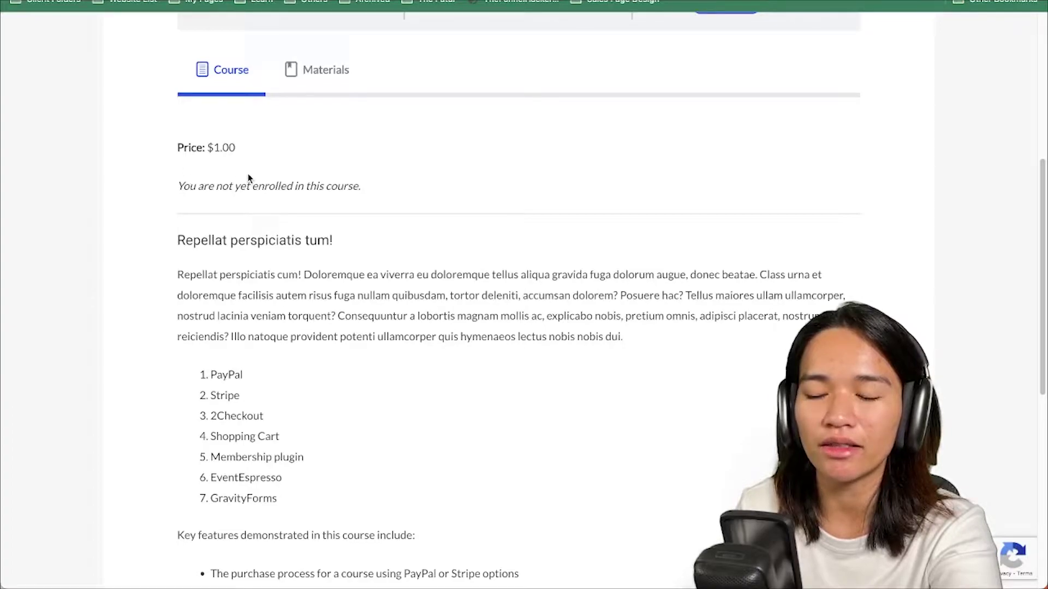
scroll(338, 235, down, 4)
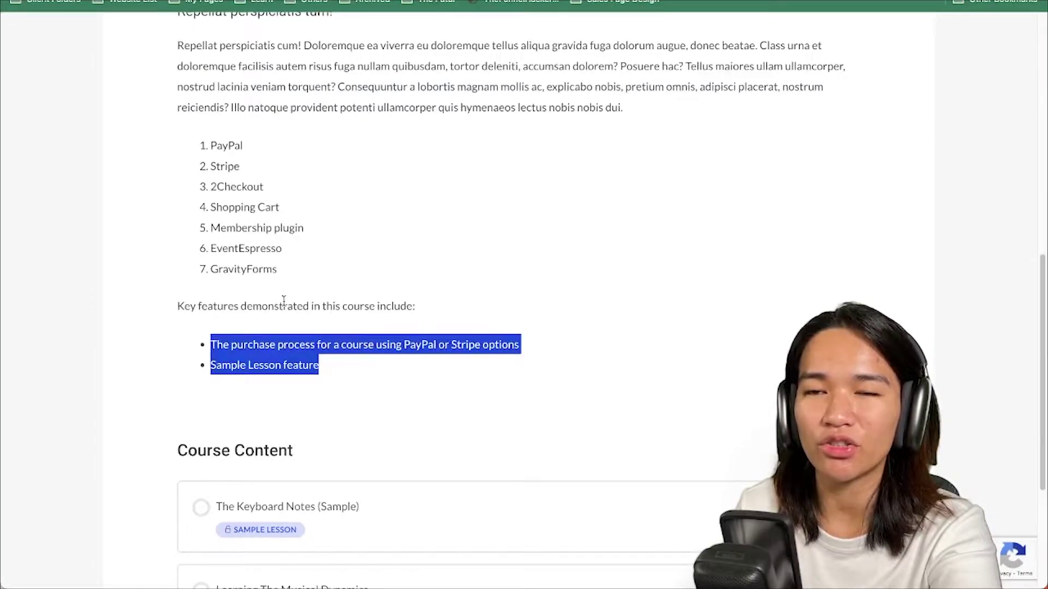
click(386, 233)
scroll(387, 231, up, 6)
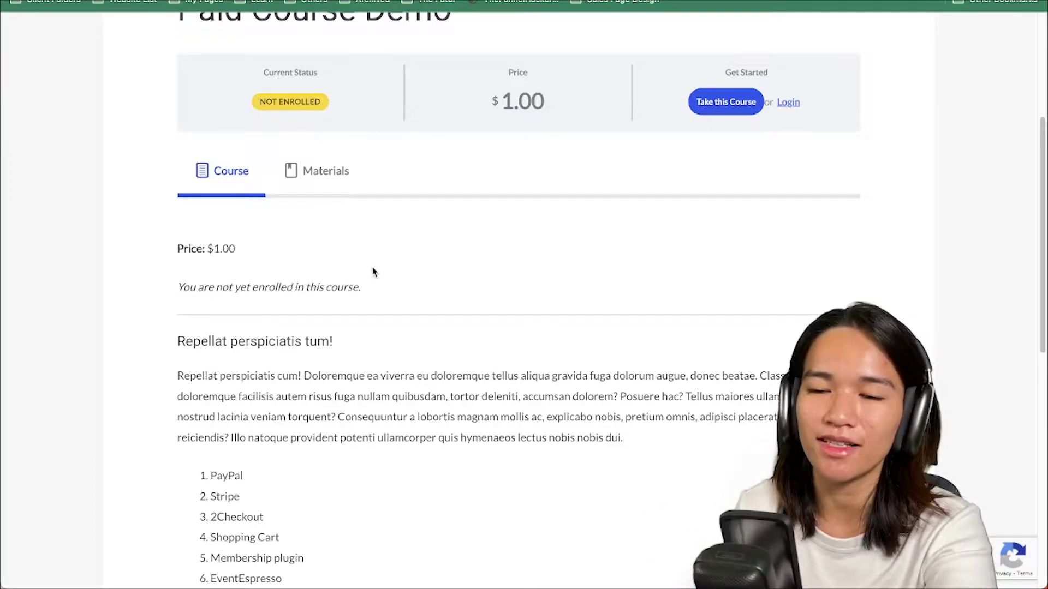
scroll(373, 271, down, 5)
scroll(379, 447, up, 5)
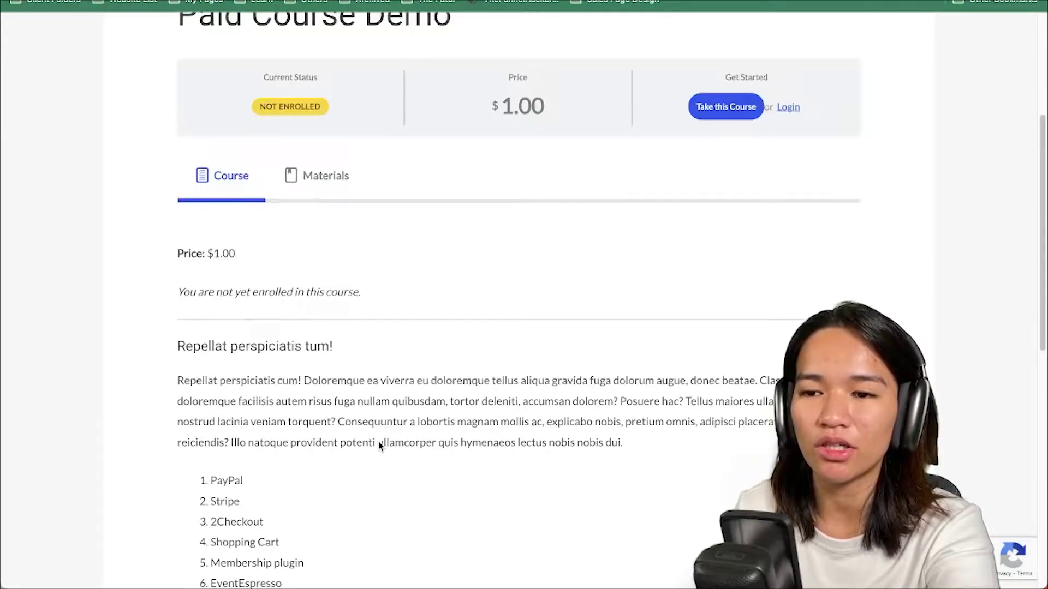
- Show the Paid Course Demo's materials again and highlight the whole list of required items
click(310, 183)
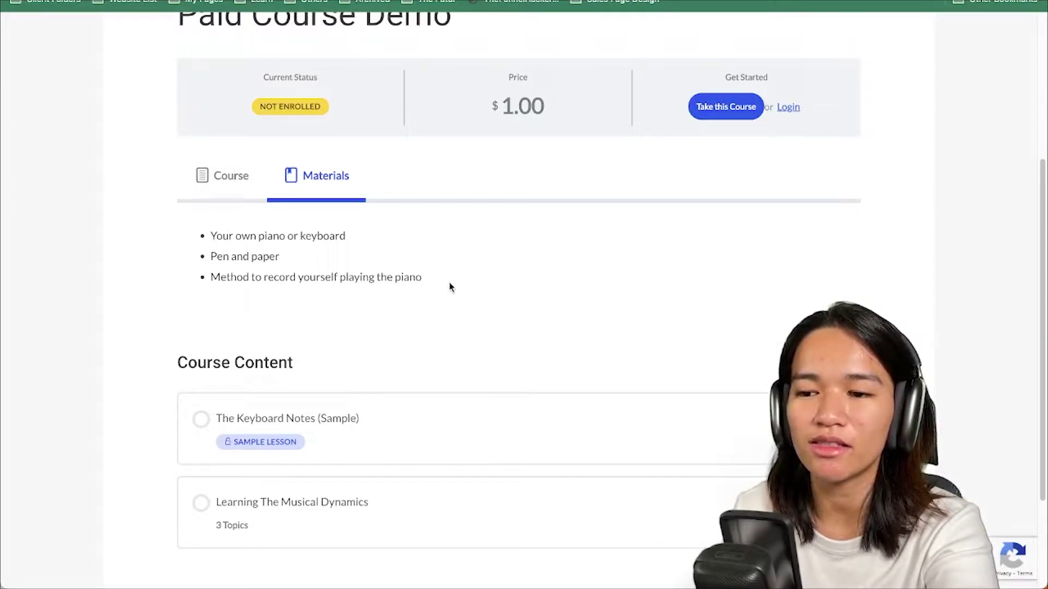
drag(450, 283, 214, 236)
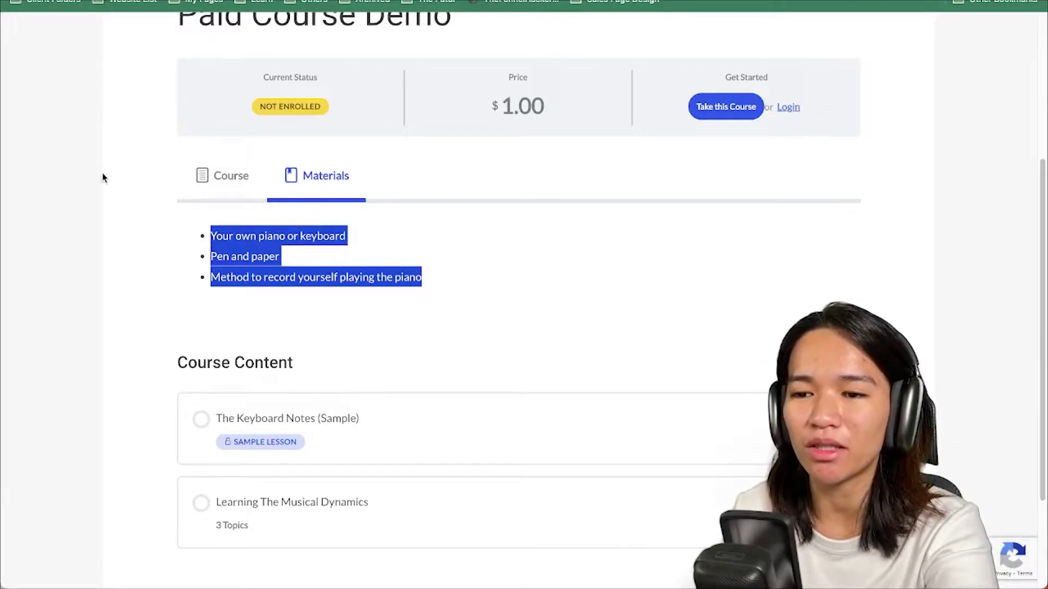
- Switch between the Paid Course Demo's description and materials, ending on the materials list
click(204, 194)
click(325, 193)
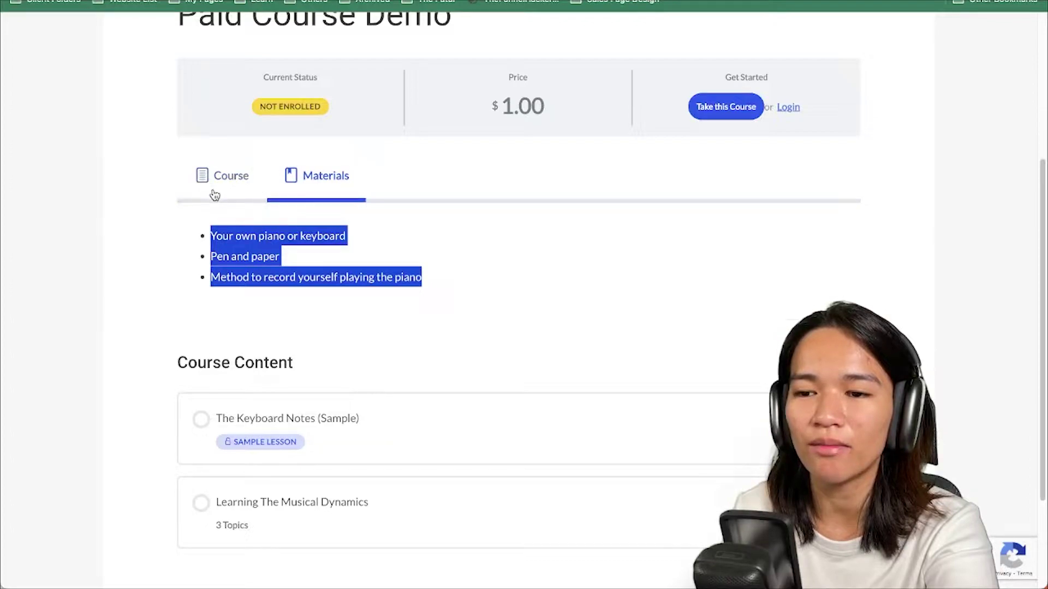
click(225, 197)
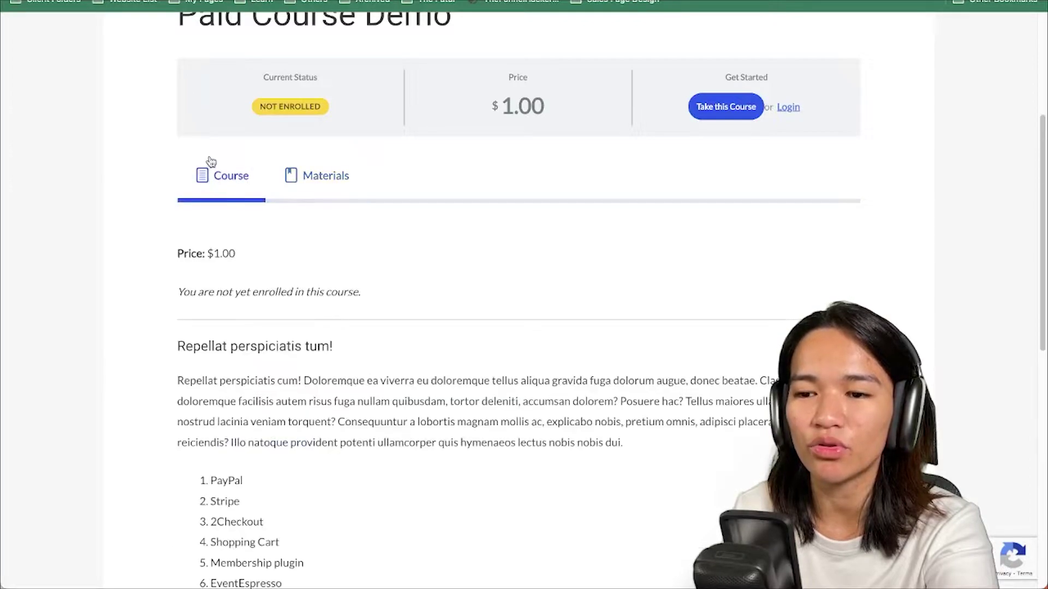
click(322, 188)
- Expand all lessons in the Paid Course Demo's course content and review the sample lesson and the Learning The Musical Dynamics topics
scroll(544, 203, down, 3)
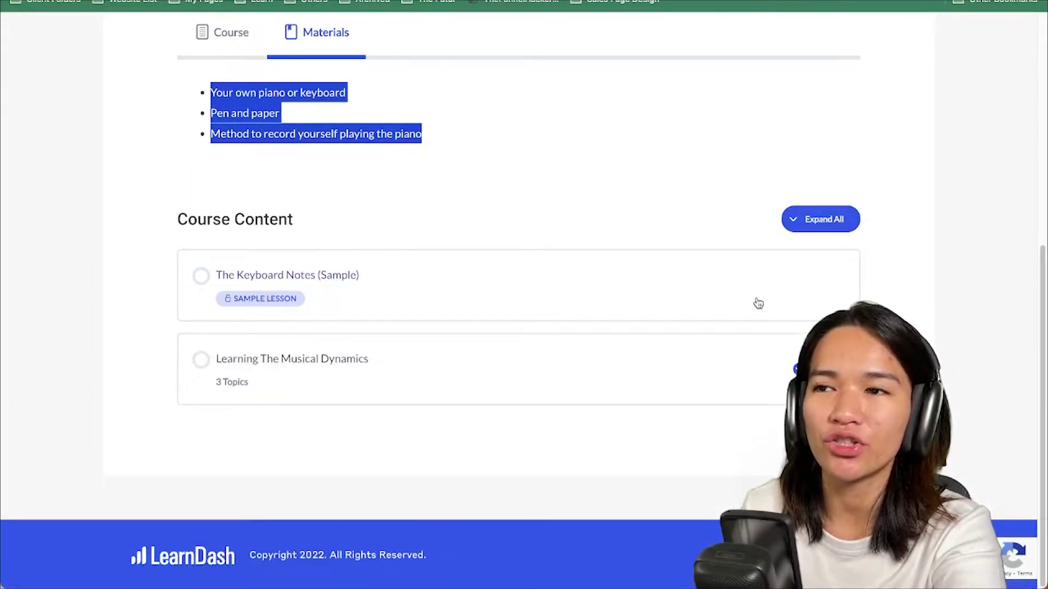
click(813, 224)
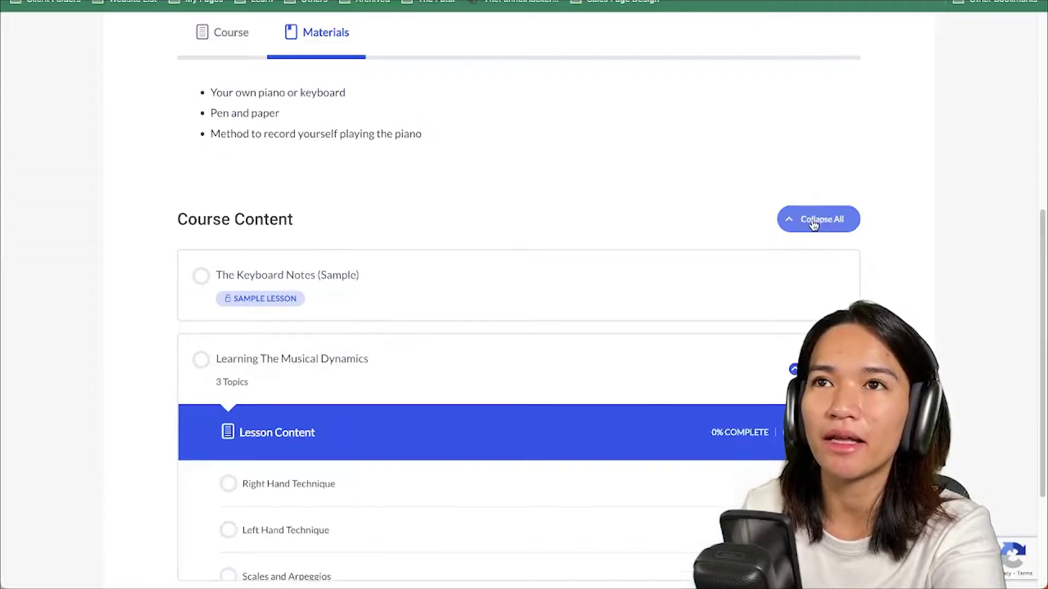
scroll(829, 165, down, 2)
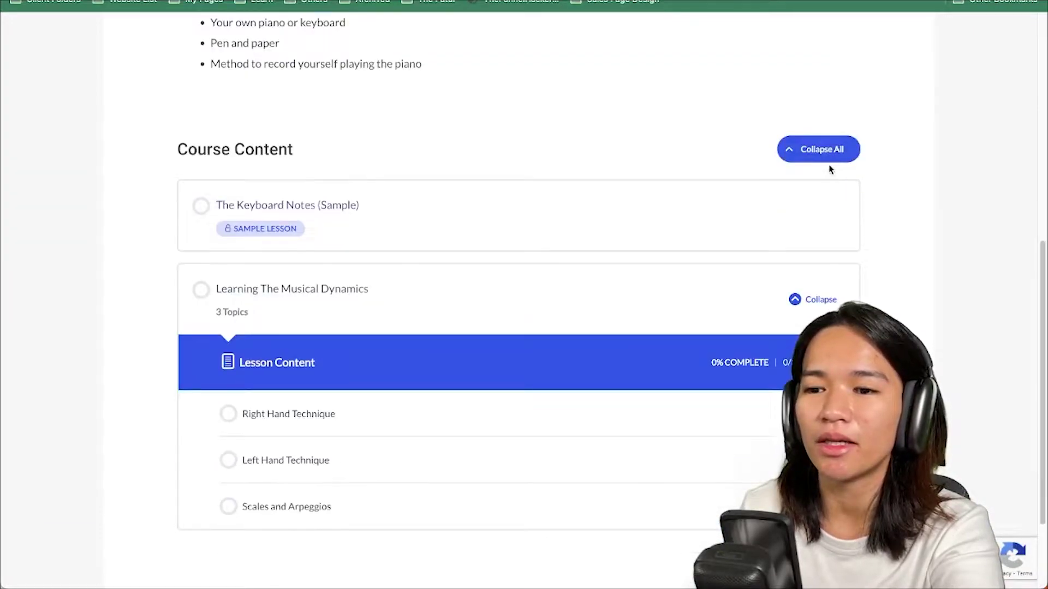
scroll(468, 437, down, 2)
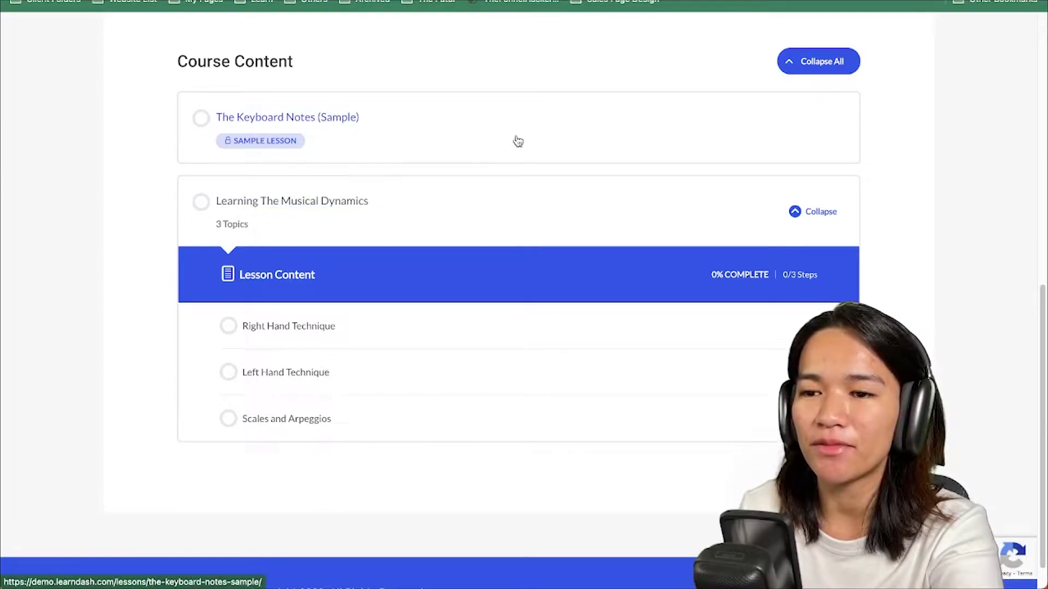
scroll(530, 168, up, 3)
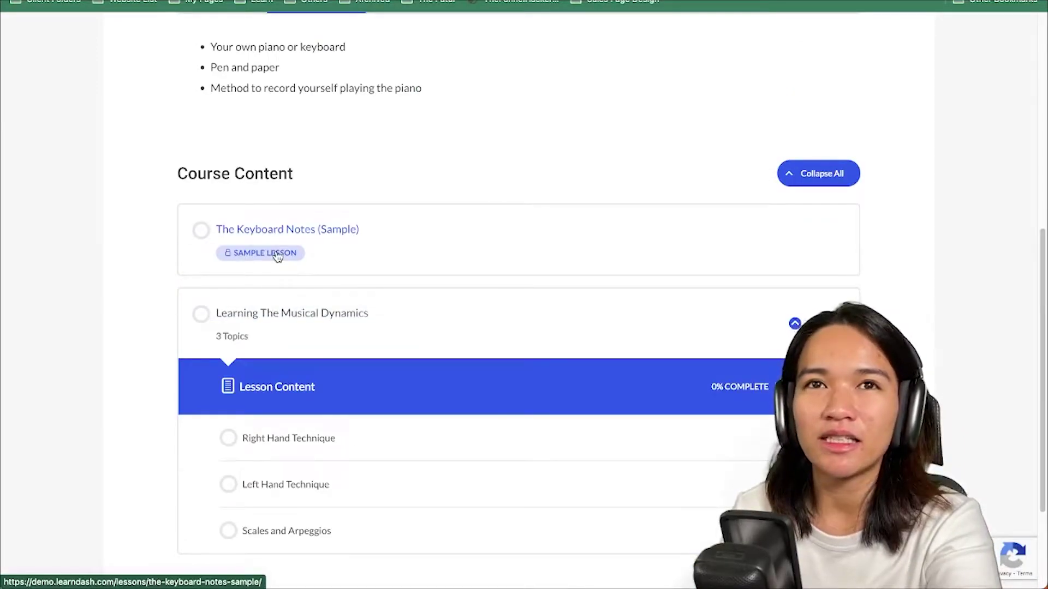
- Open The Keyboard Notes (Sample) lesson and look through its video, vocabulary section and lesson navigation
click(374, 236)
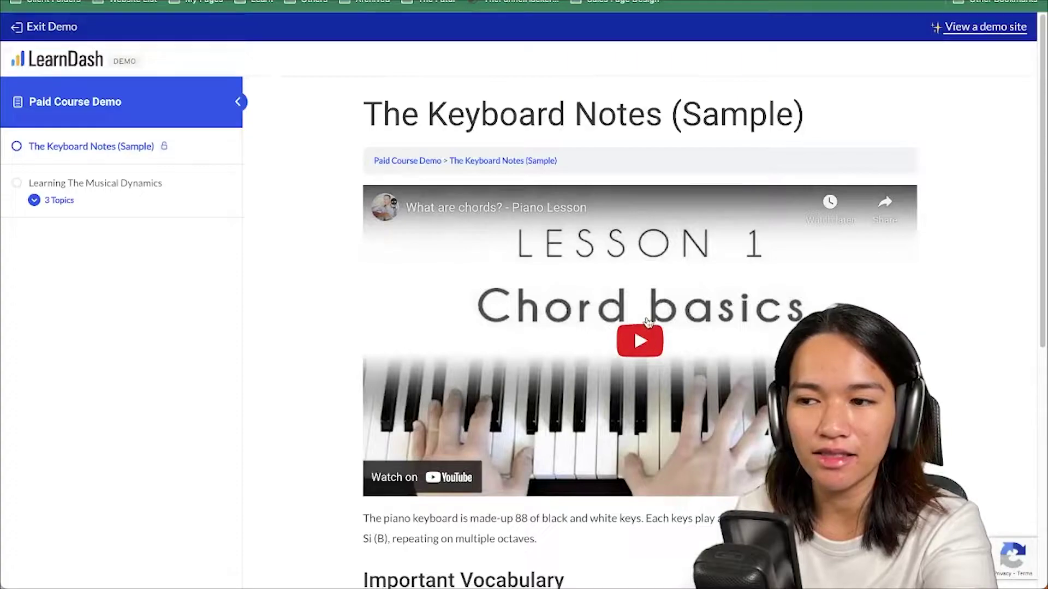
scroll(669, 278, down, 3)
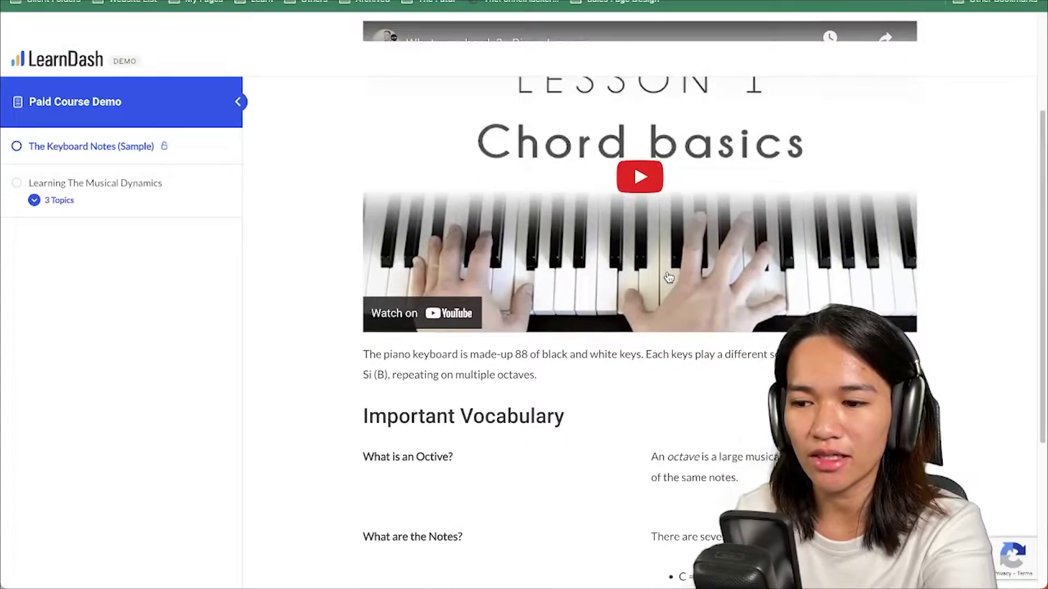
scroll(669, 278, down, 5)
scroll(652, 291, up, 8)
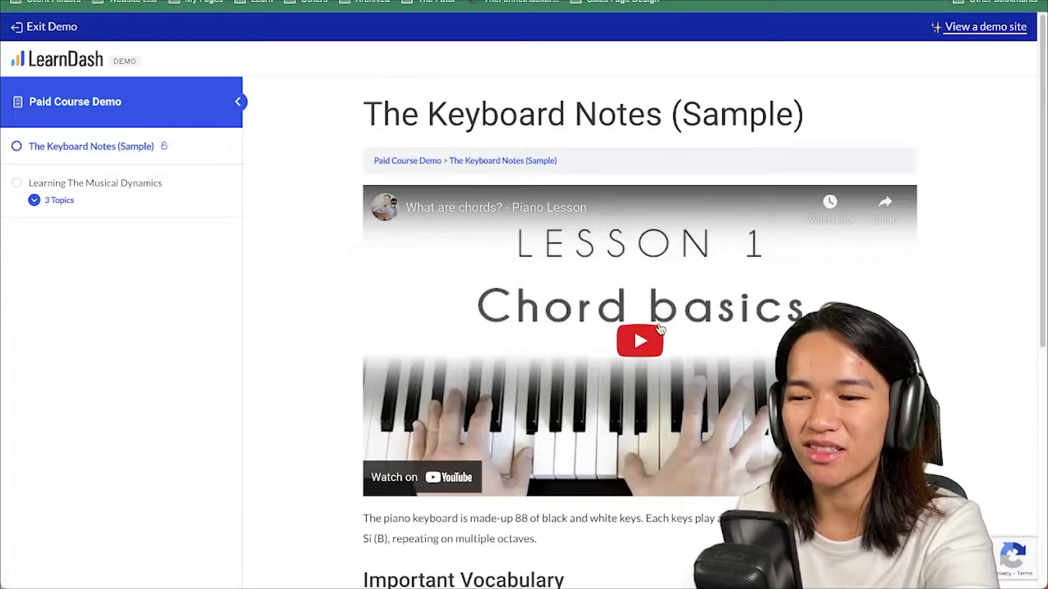
scroll(652, 344, down, 7)
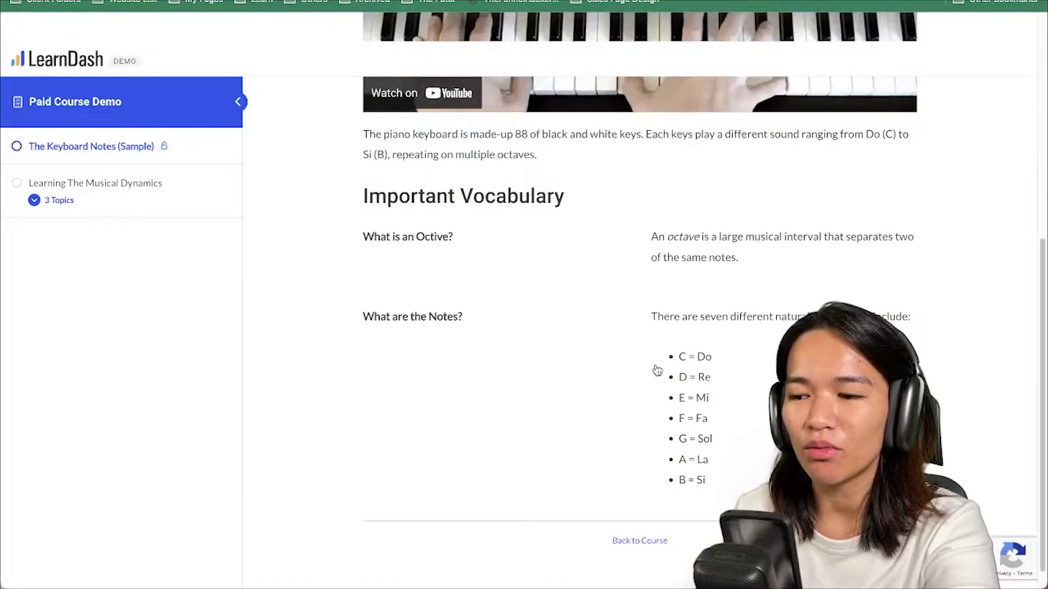
scroll(657, 367, up, 7)
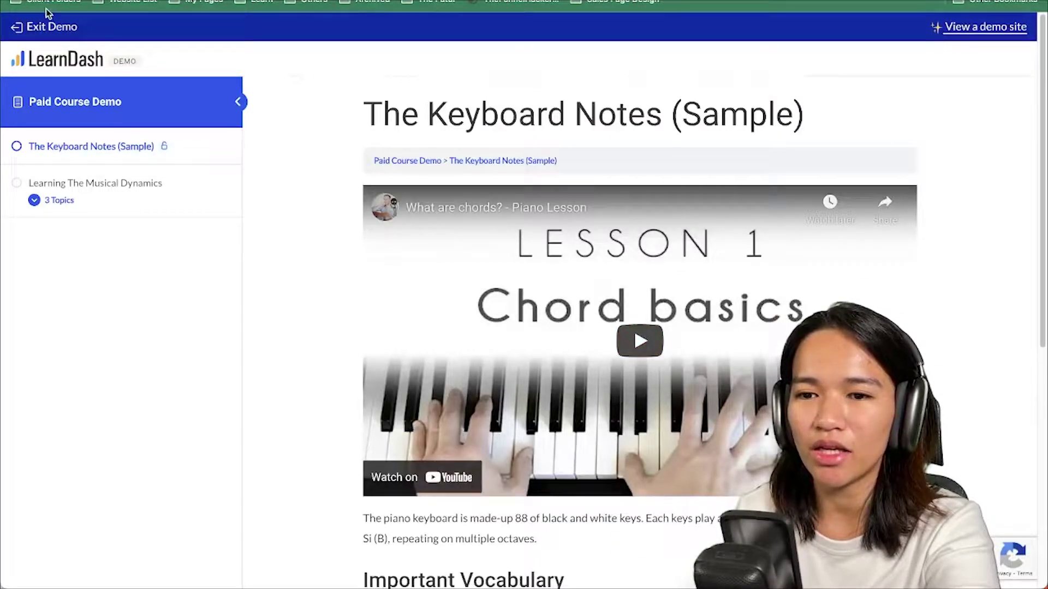
- Leave the sample lesson for the Paid Course Demo page and review its description and course content
click(44, 26)
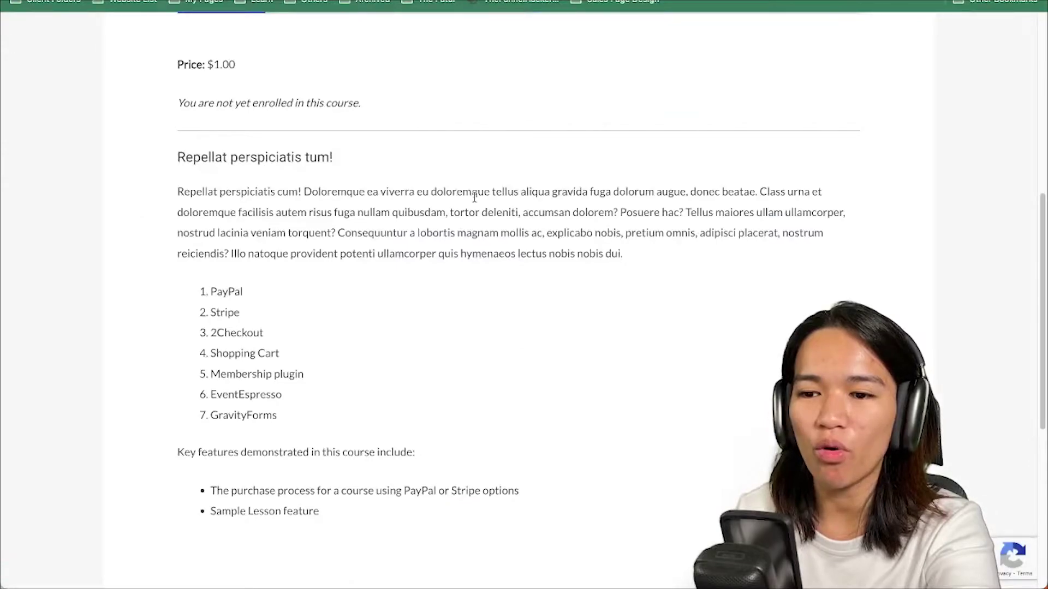
scroll(475, 197, up, 8)
scroll(582, 276, down, 4)
scroll(636, 320, down, 10)
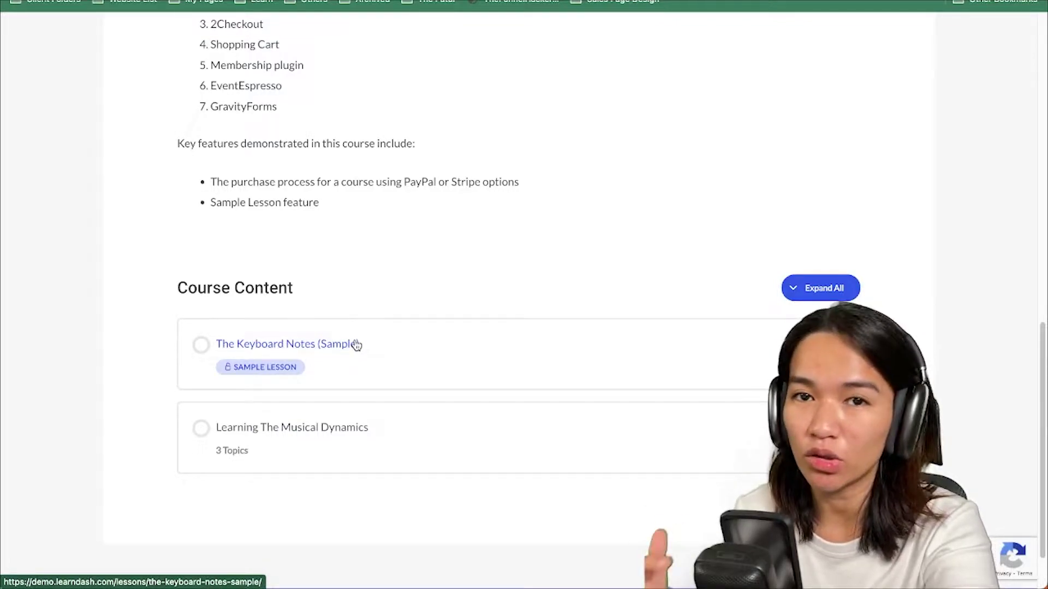
scroll(454, 402, up, 1)
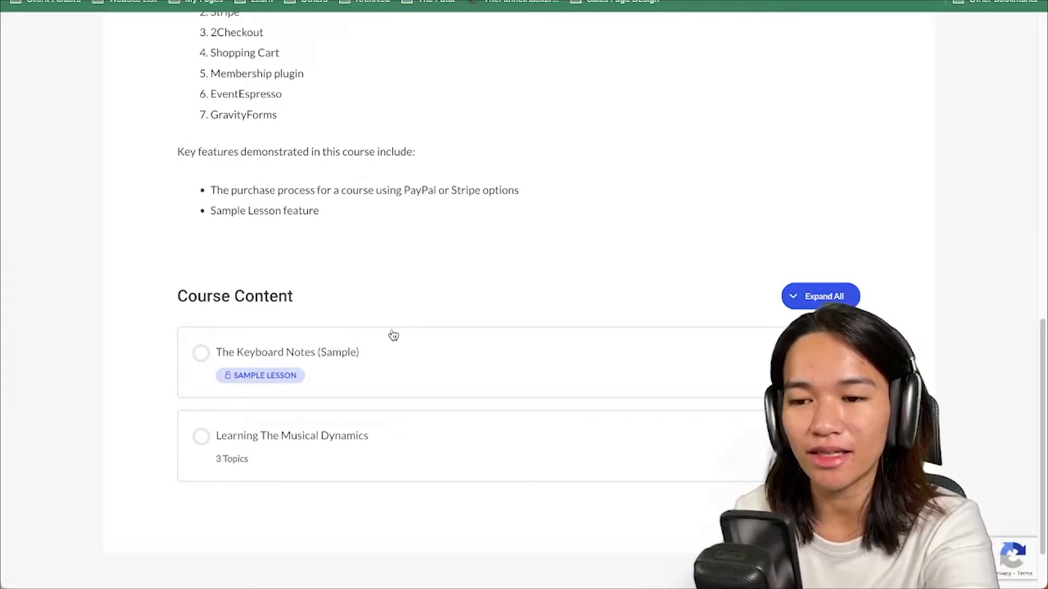
scroll(394, 339, up, 5)
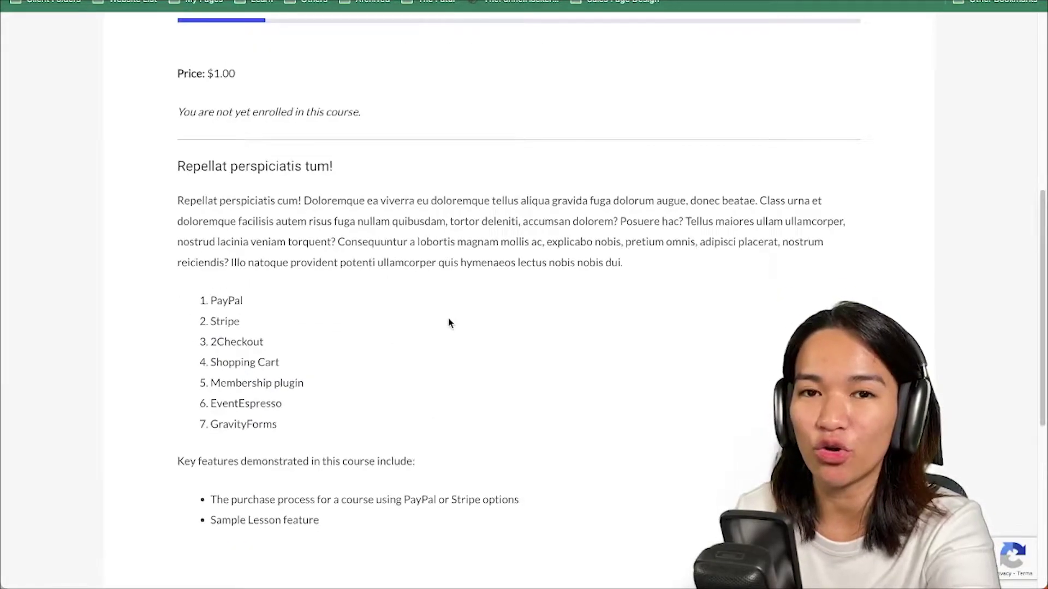
scroll(491, 311, down, 4)
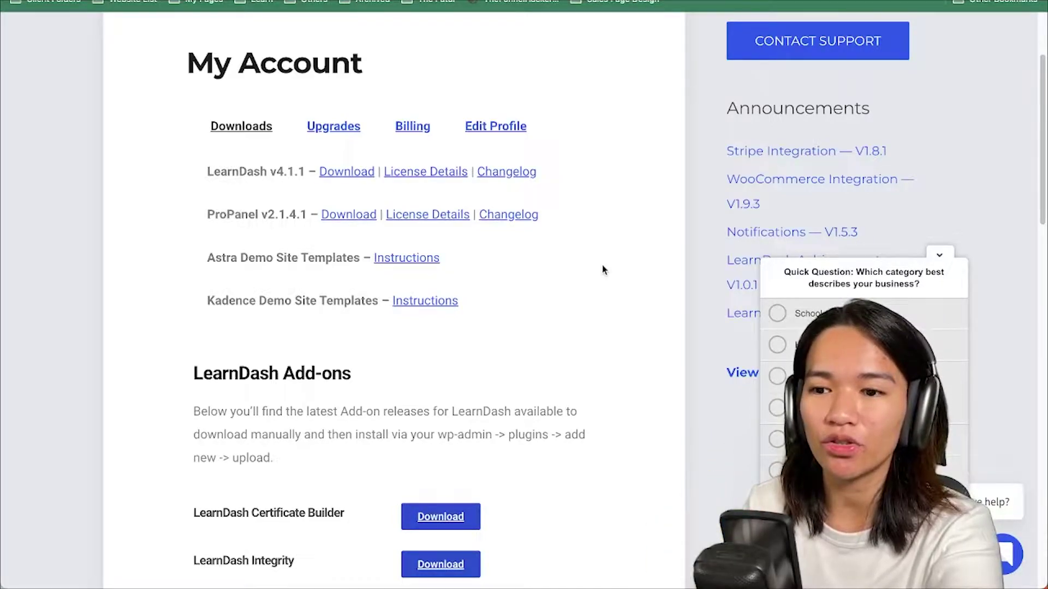
- Open the instructions for the Astra Demo Site Templates from the account downloads and view the LearnDash starter templates in the article
click(404, 260)
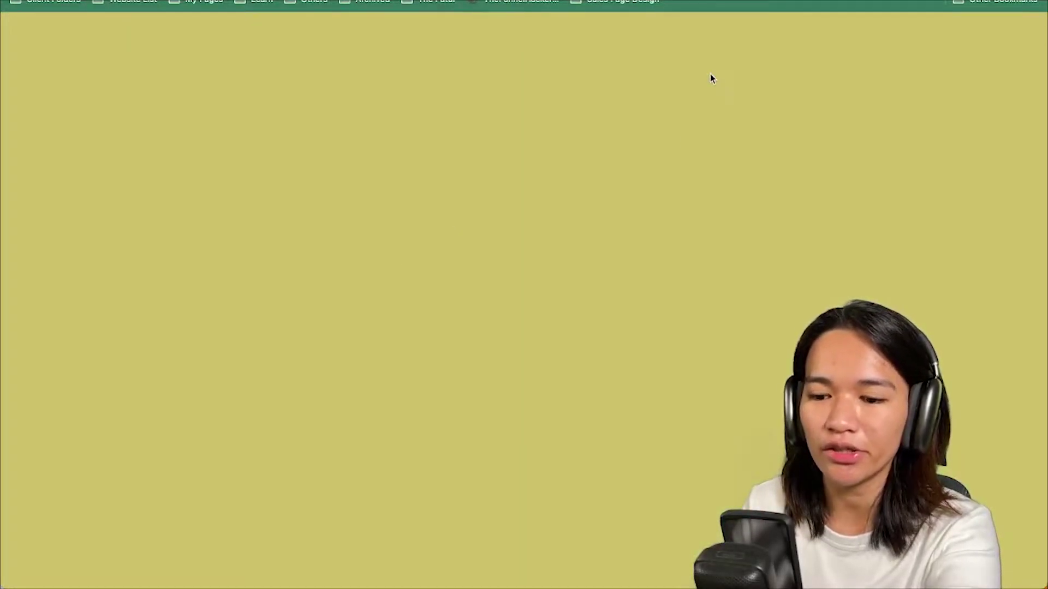
key(alt+Left)
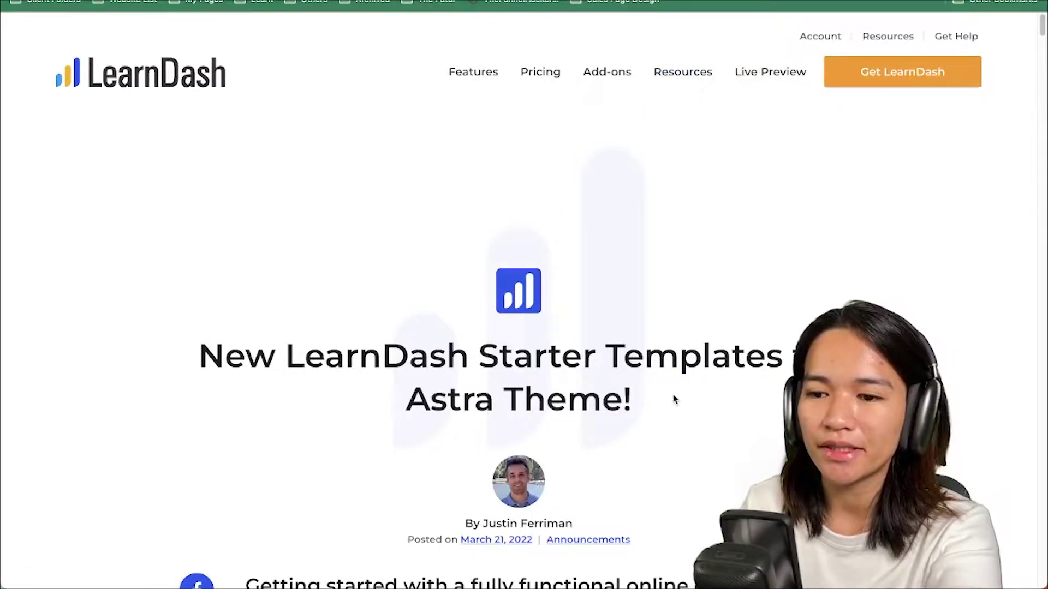
scroll(675, 400, down, 10)
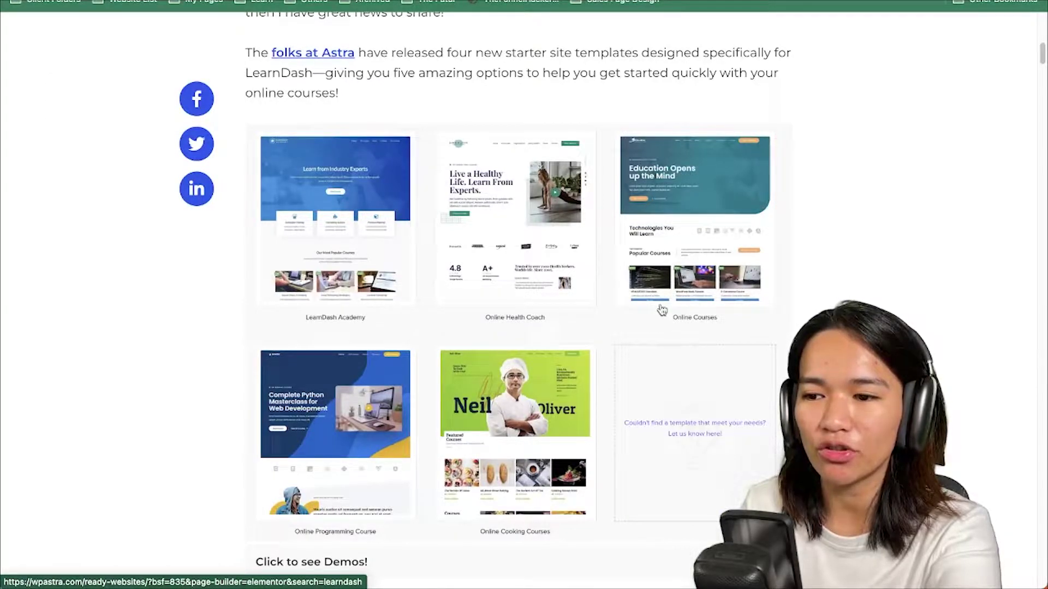
scroll(320, 366, down, 1)
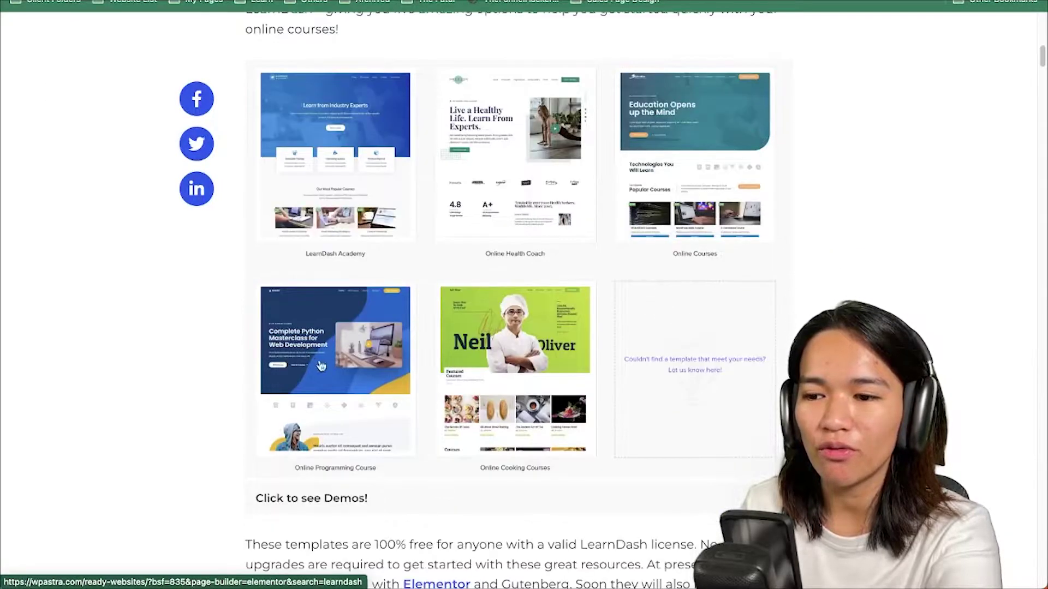
- Open Astra's ready-to-import website gallery from the article's template previews and browse the LearnDash templates for Elementor
click(480, 391)
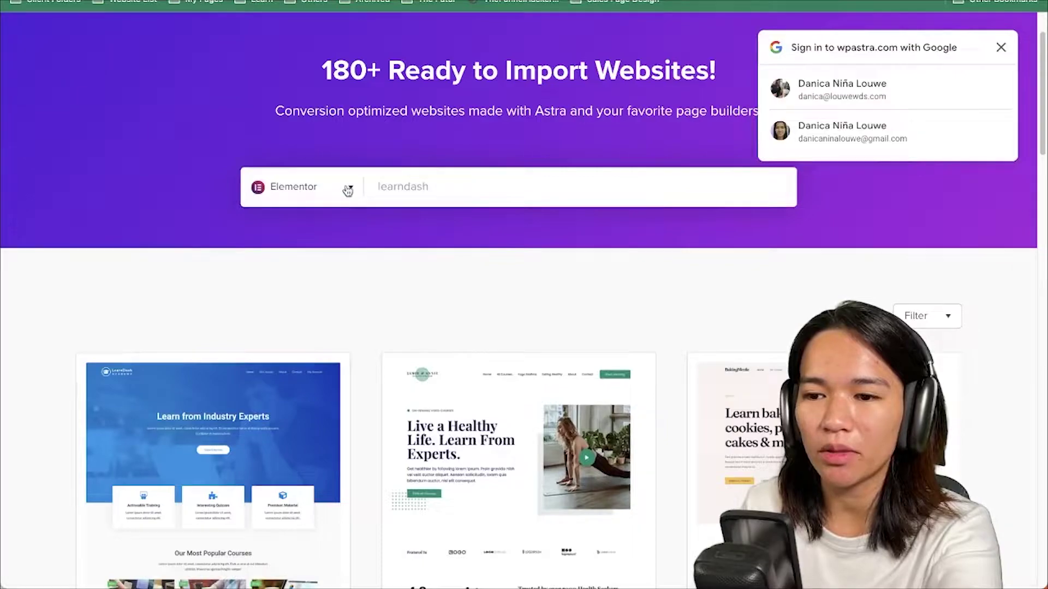
scroll(725, 284, down, 3)
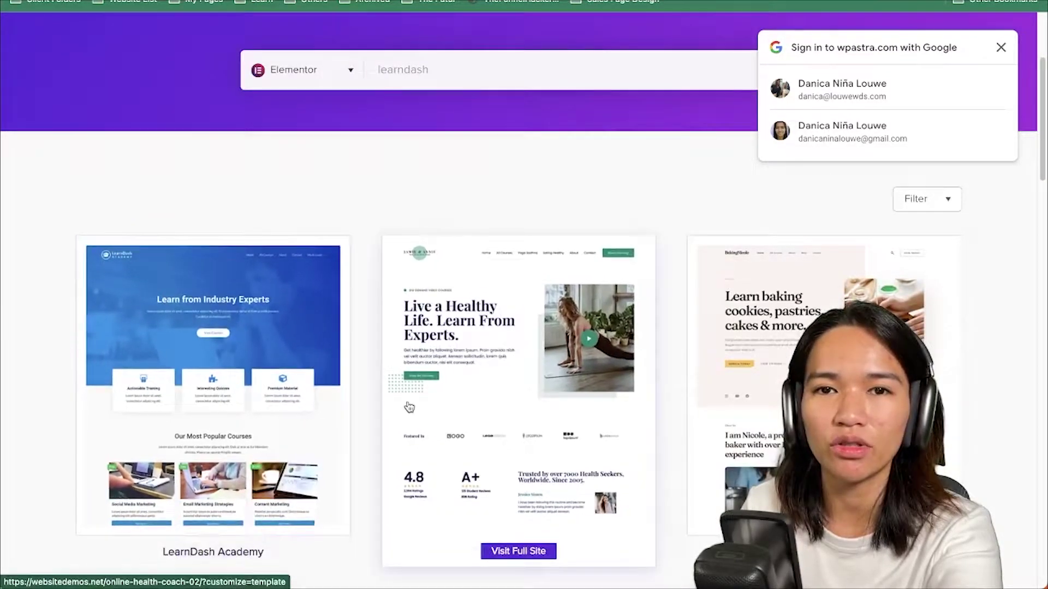
scroll(409, 406, down, 1)
scroll(541, 361, down, 1)
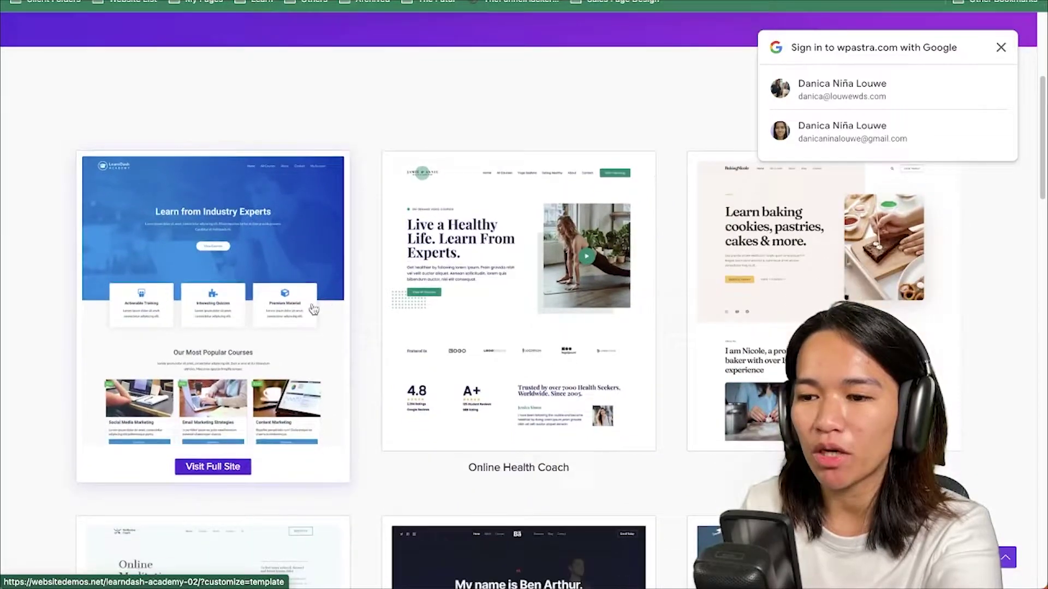
scroll(568, 338, down, 2)
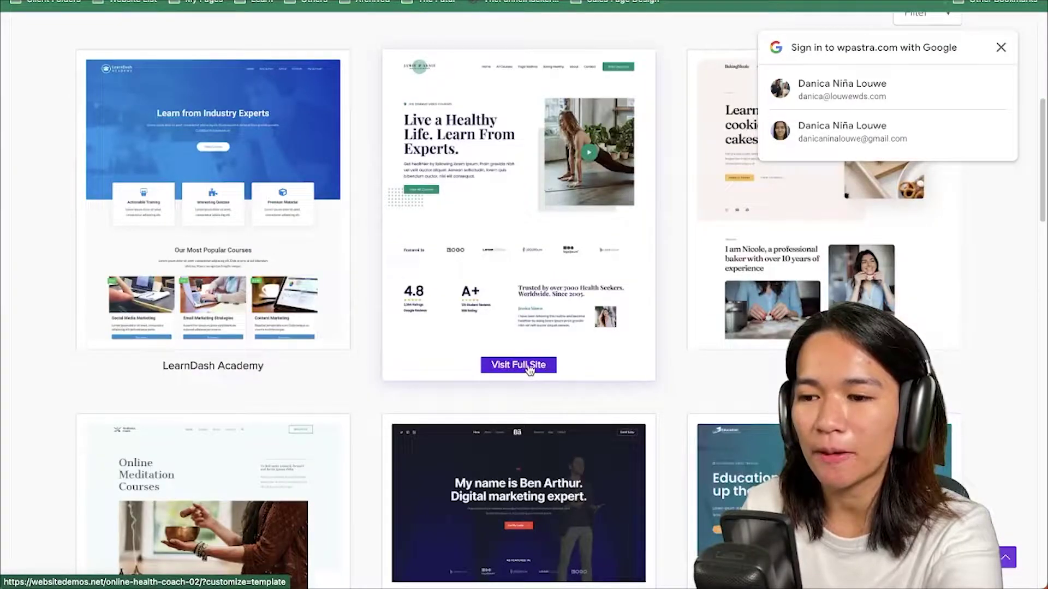
- Open the full demo site of the Online Health Coach template and look through its home page sections
click(532, 367)
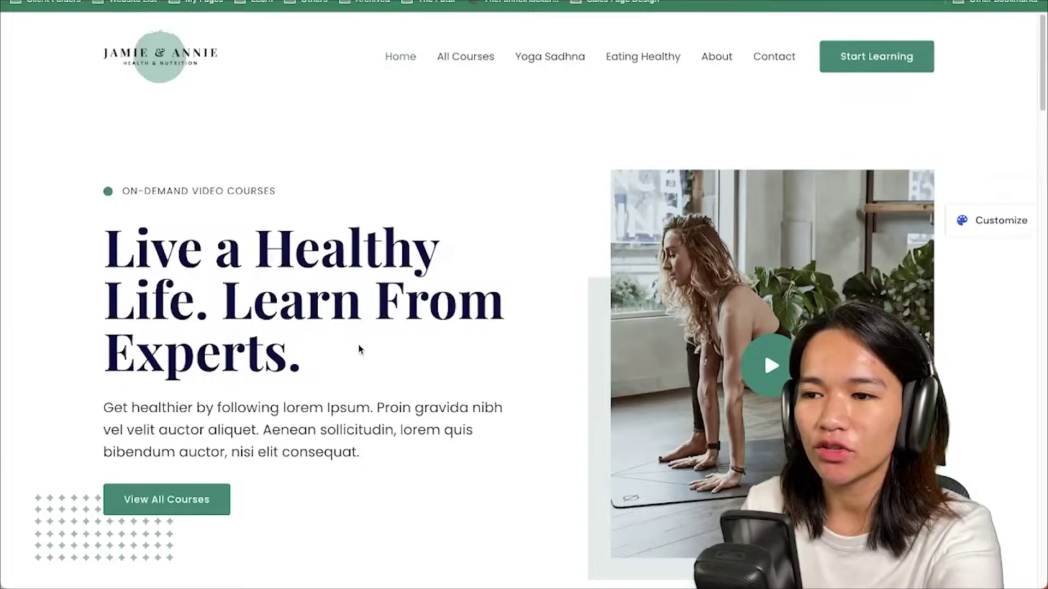
scroll(328, 360, down, 15)
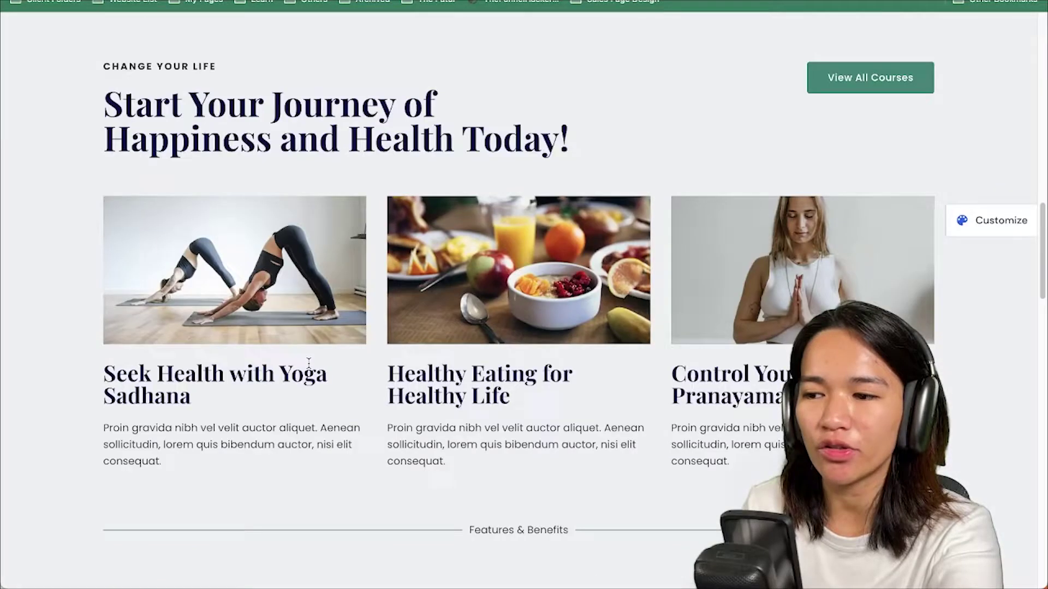
scroll(306, 374, down, 5)
scroll(305, 374, up, 12)
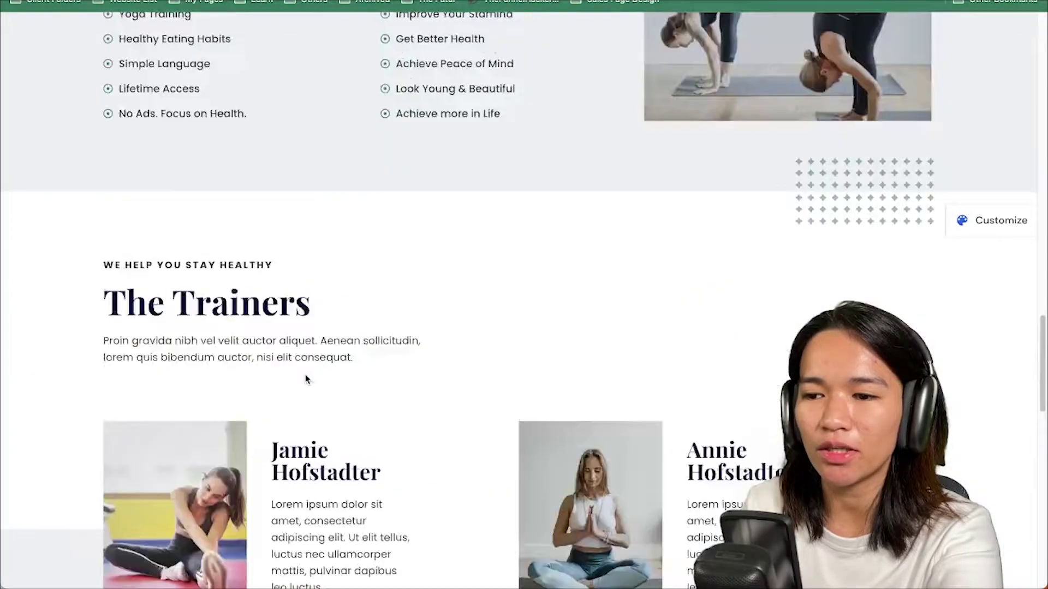
scroll(306, 374, up, 3)
scroll(212, 339, up, 3)
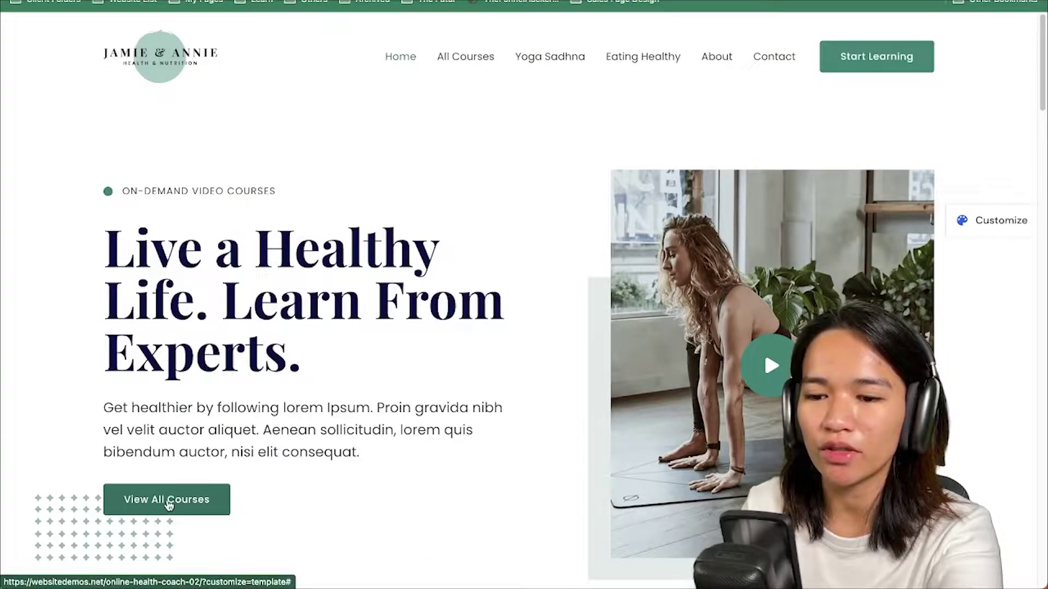
- Open the health coach demo's All Courses page and view its featured courses
click(470, 58)
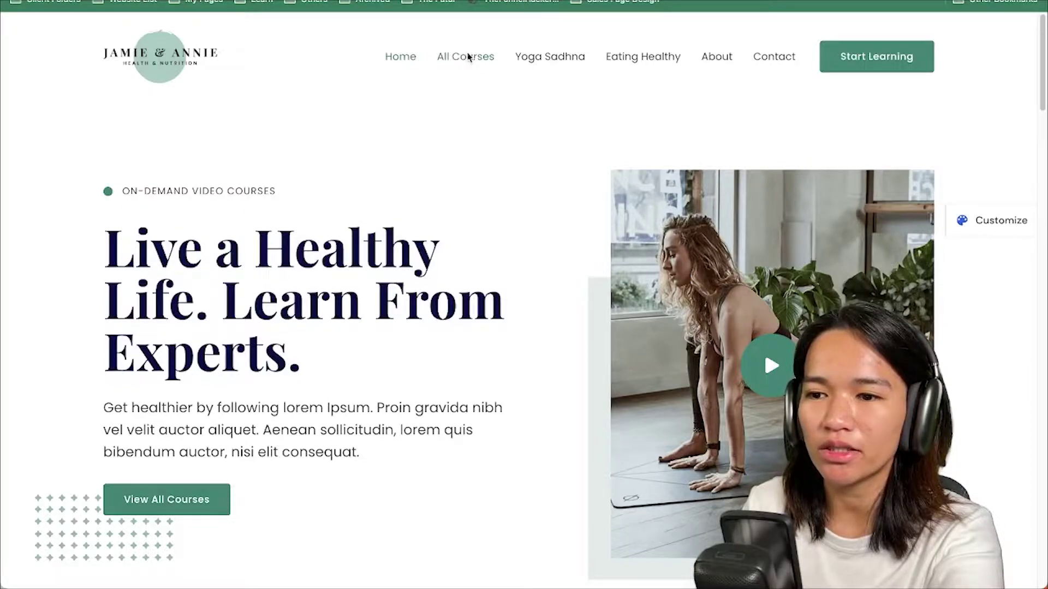
scroll(542, 182, down, 5)
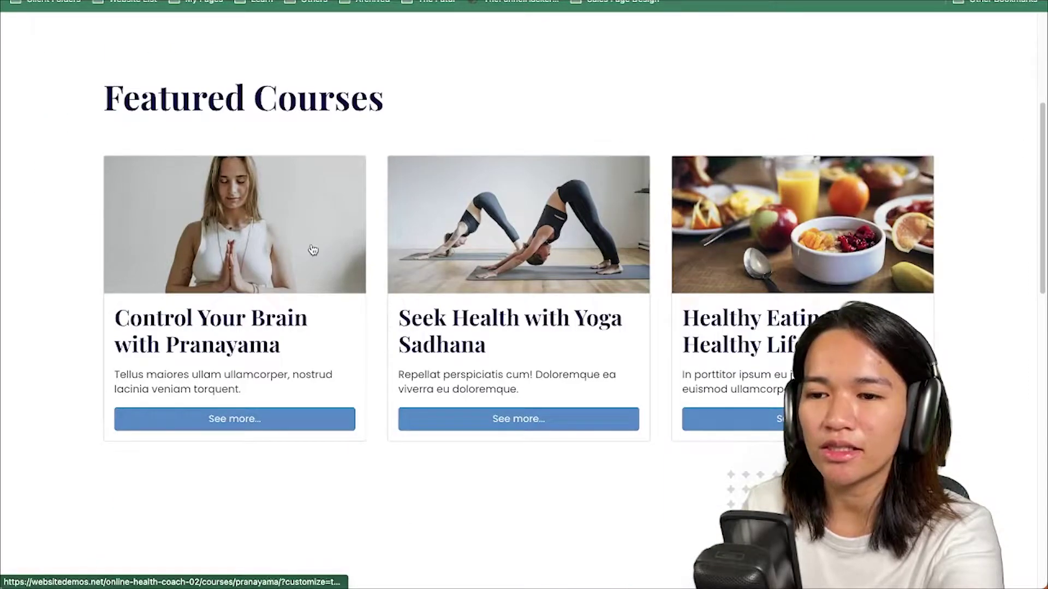
scroll(289, 132, down, 1)
- Open the Control Your Brain with Pranayama course and review its description, key concepts, testimonial and course content
click(270, 167)
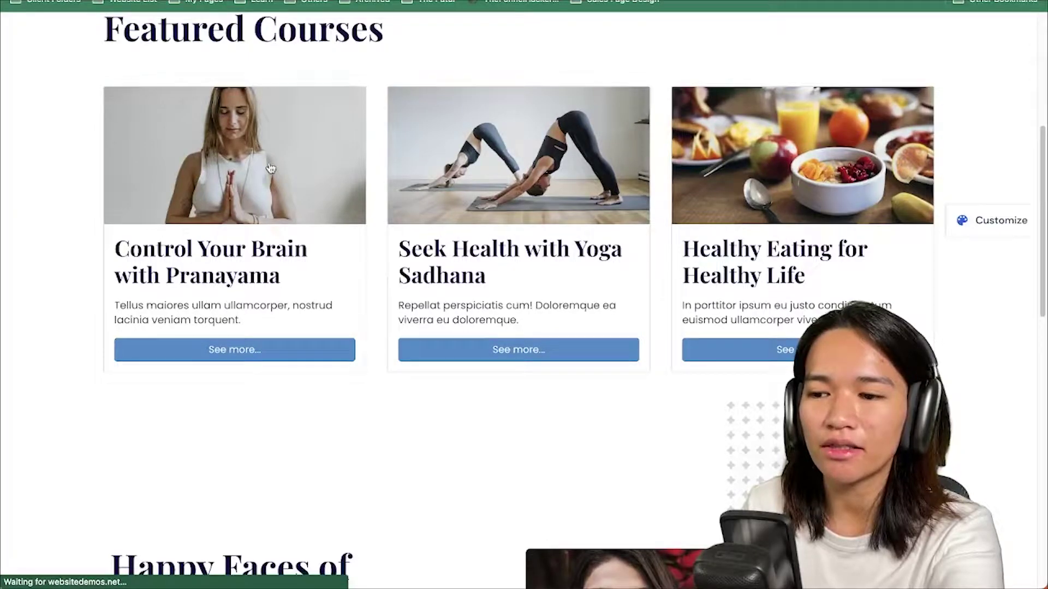
scroll(269, 168, down, 7)
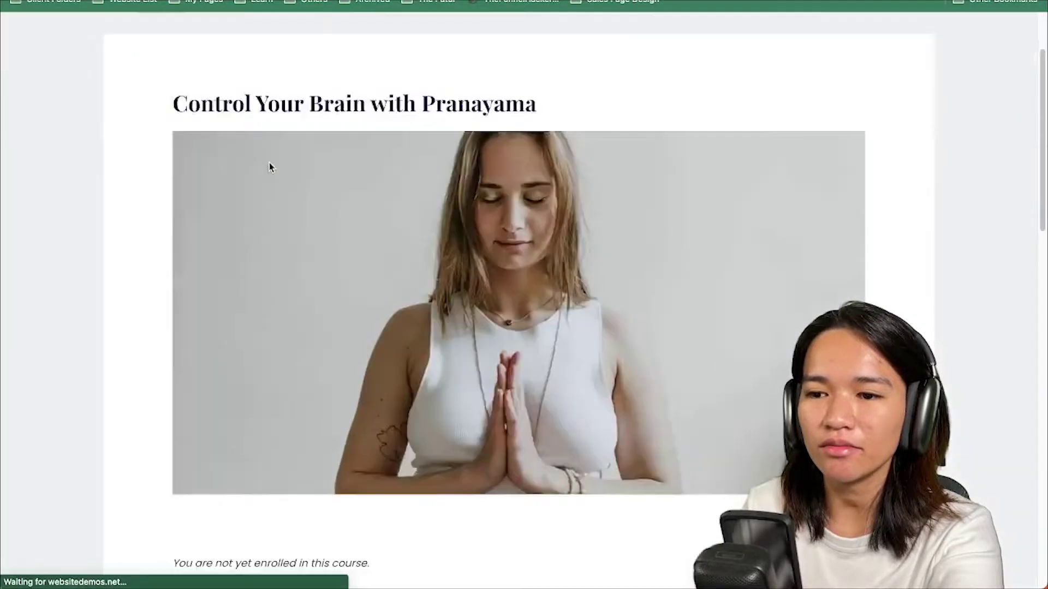
scroll(269, 167, down, 7)
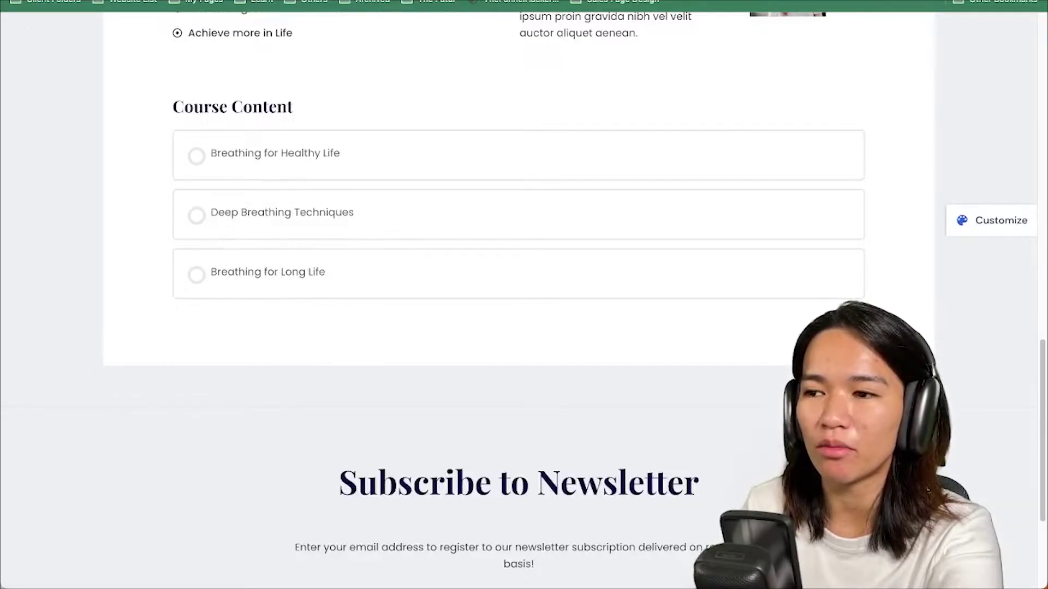
scroll(673, 251, up, 9)
scroll(673, 251, down, 4)
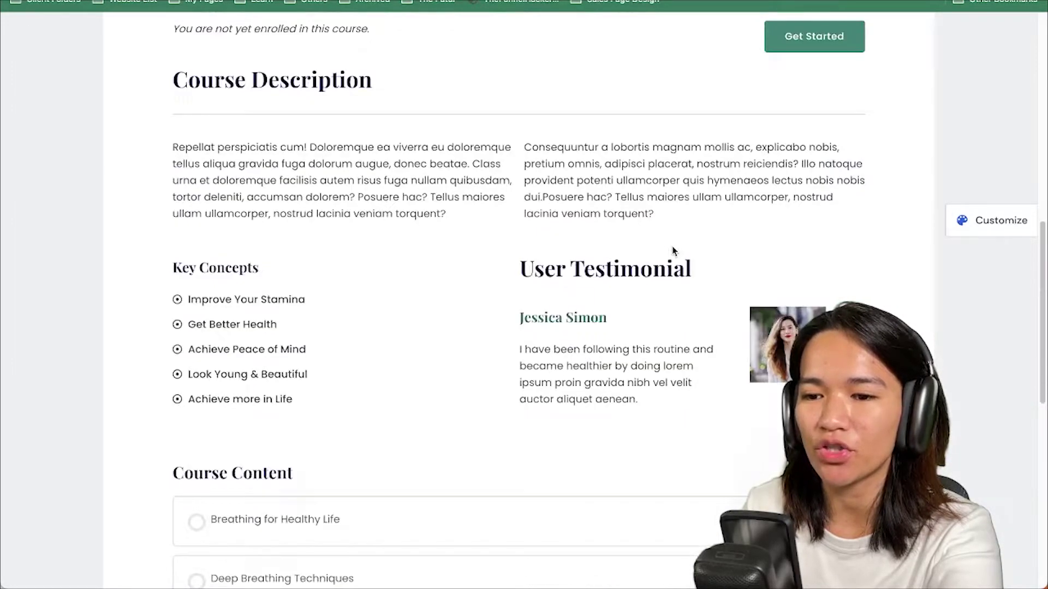
- Look back over the Pranayama course page from its course description up to the header image
scroll(673, 250, down, 4)
scroll(330, 229, up, 4)
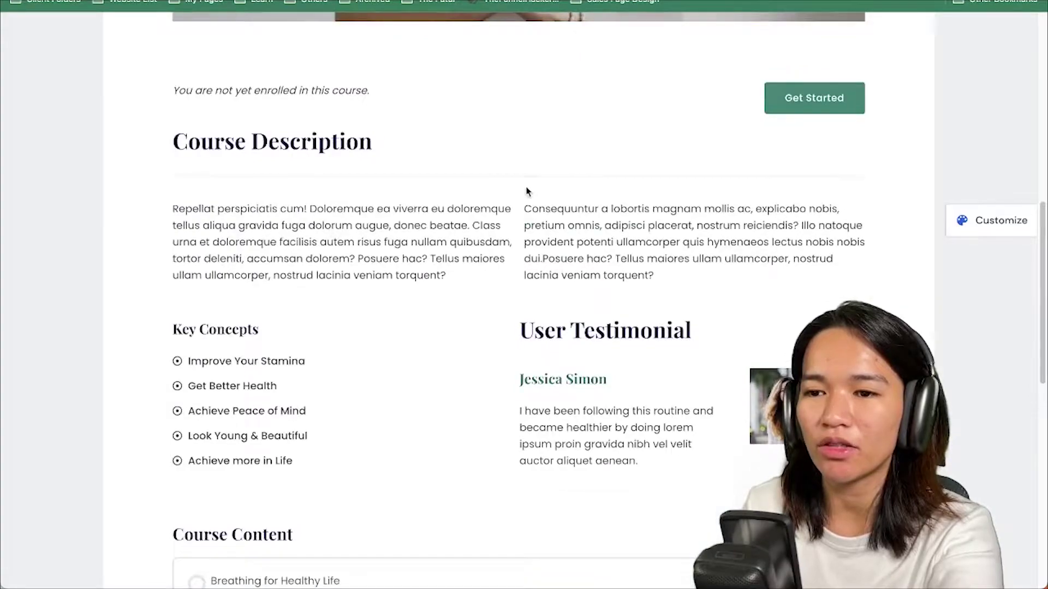
scroll(247, 283, up, 5)
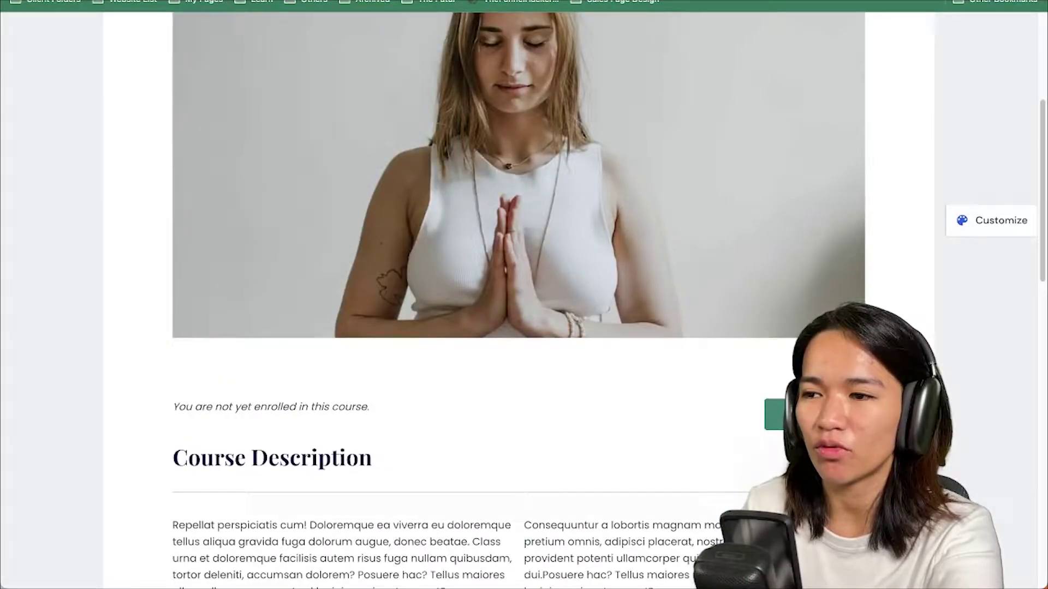
- Return to the Astra template gallery and open the full demo site of the LearnDash Academy template
key(ctrl+shift+Tab)
scroll(346, 222, down, 5)
scroll(273, 244, up, 1)
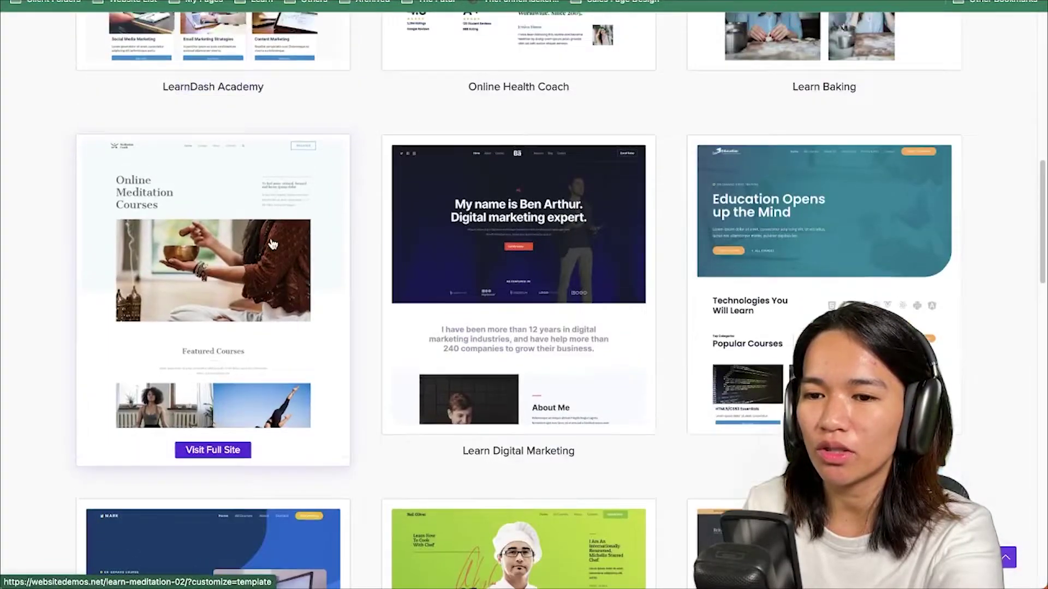
scroll(272, 245, up, 5)
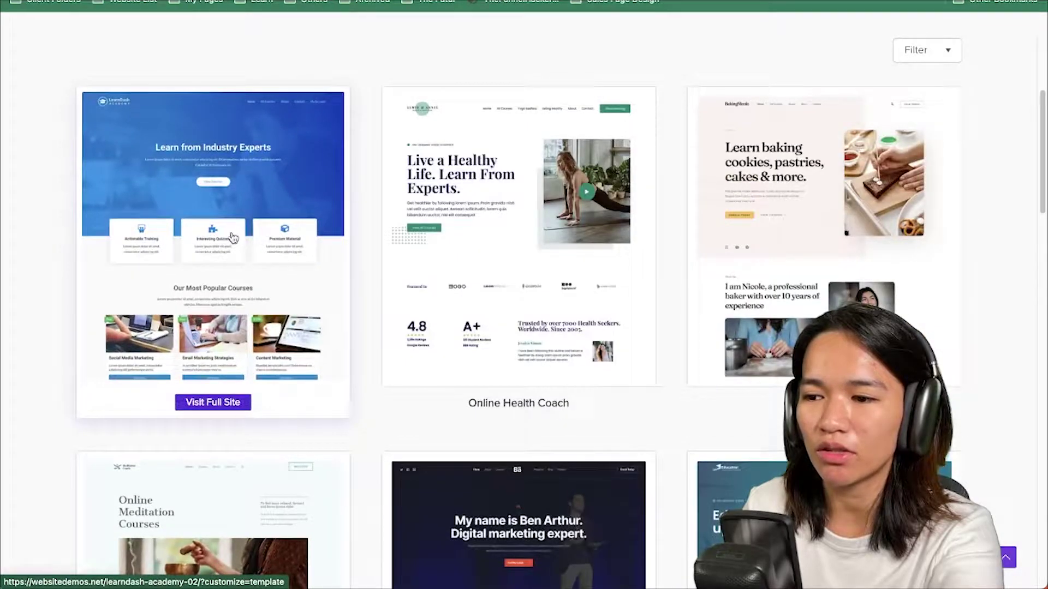
click(217, 404)
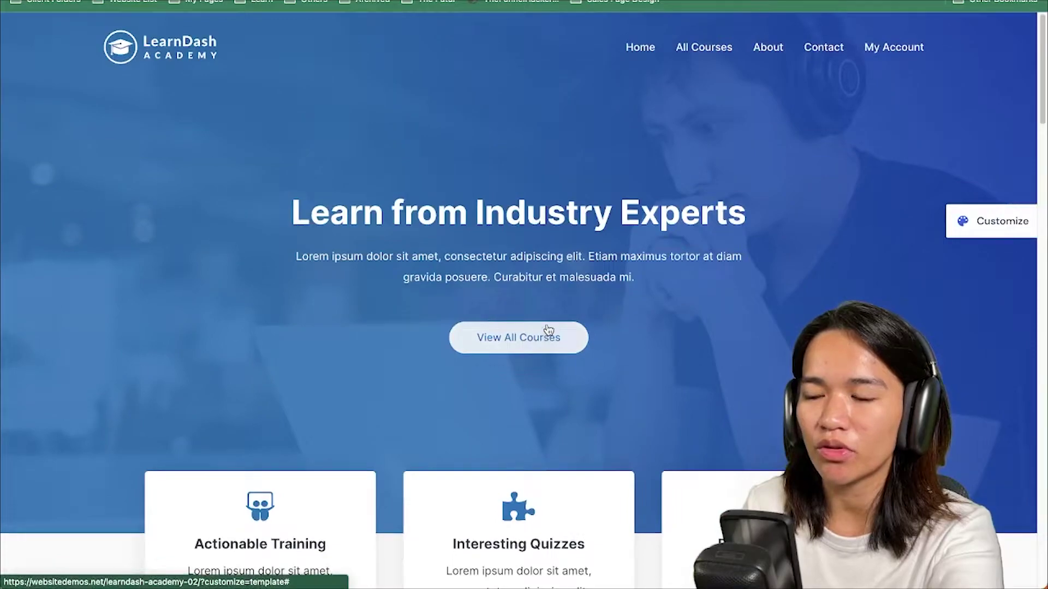
- From the academy demo's All Courses page, open the Social Media Marketing course and review its description, key concepts and course content
click(719, 47)
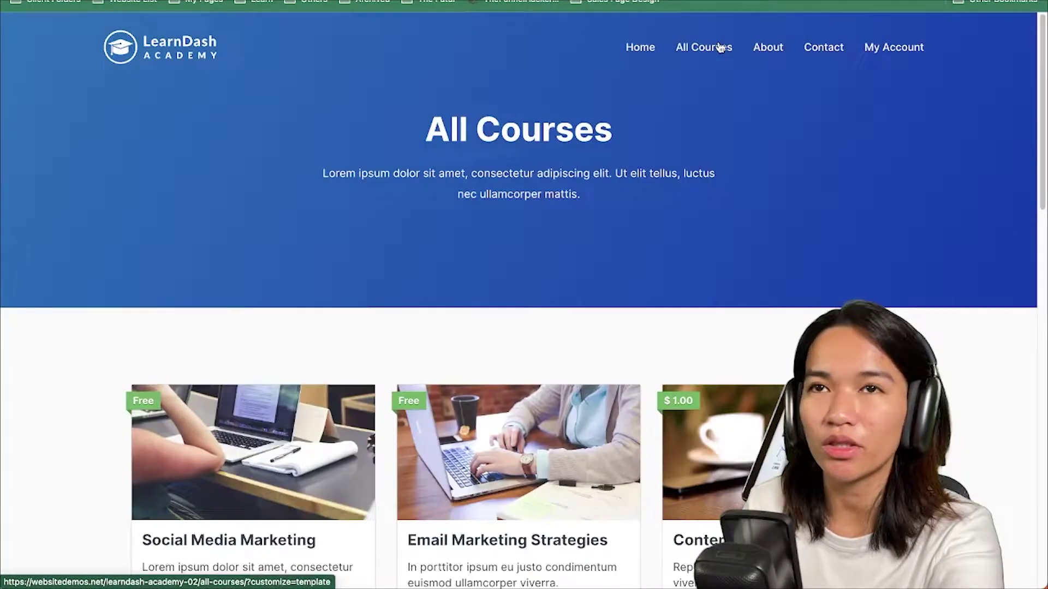
scroll(682, 215, down, 5)
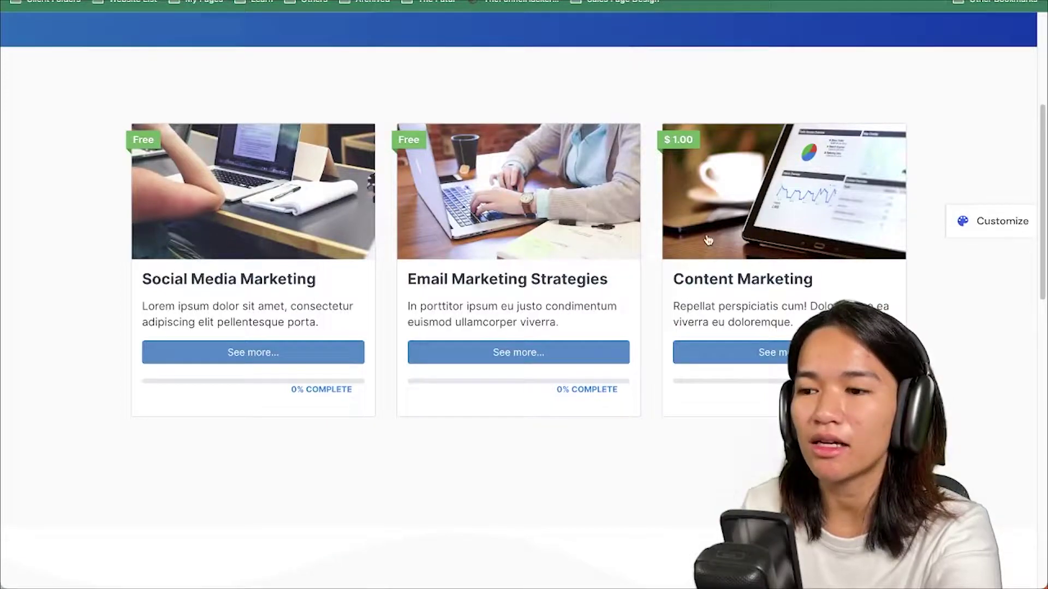
click(269, 358)
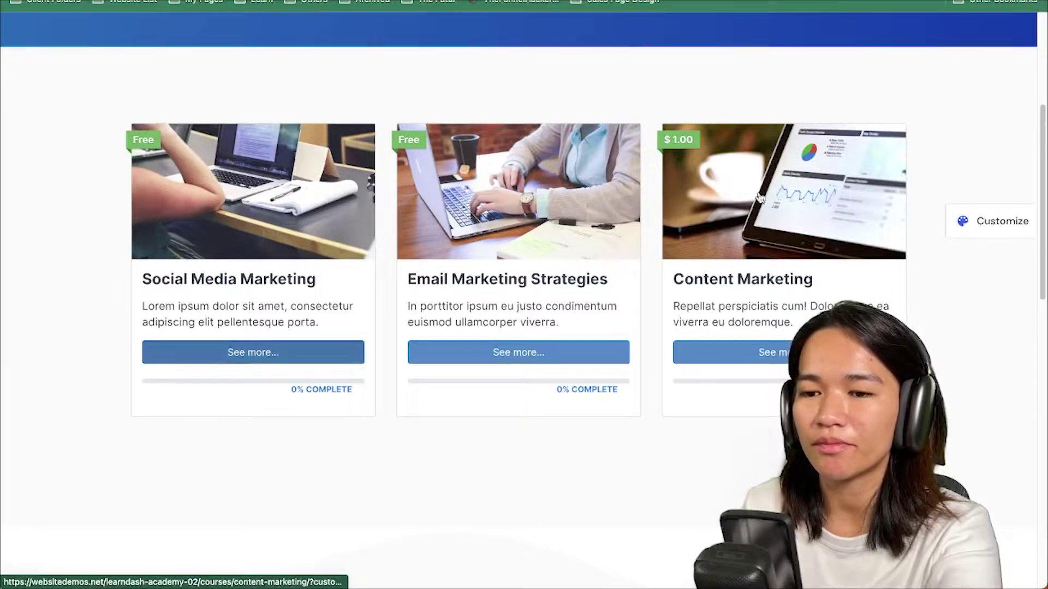
scroll(801, 181, down, 15)
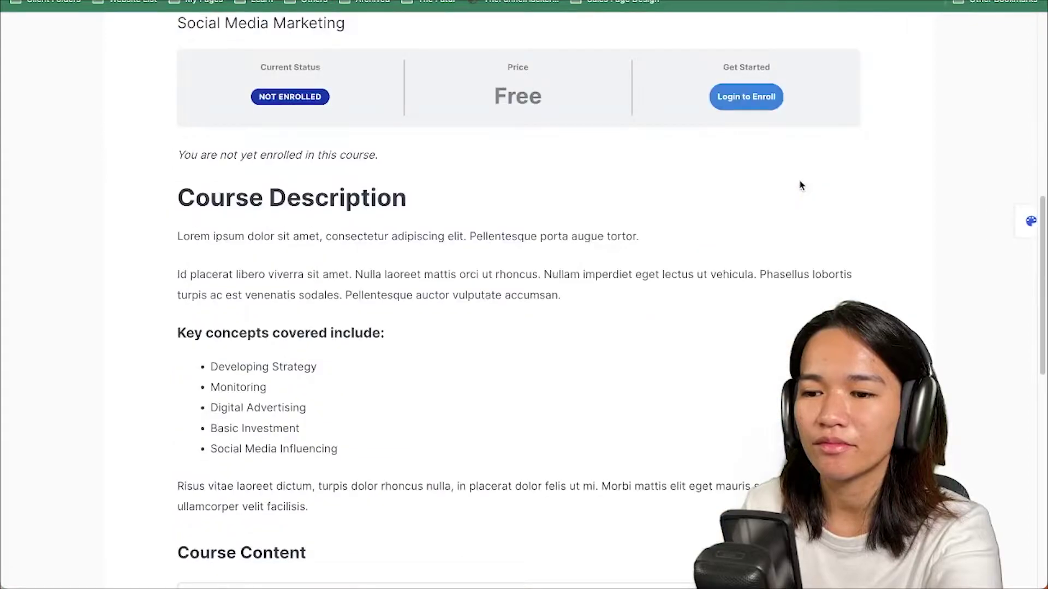
scroll(786, 192, up, 7)
scroll(569, 304, down, 11)
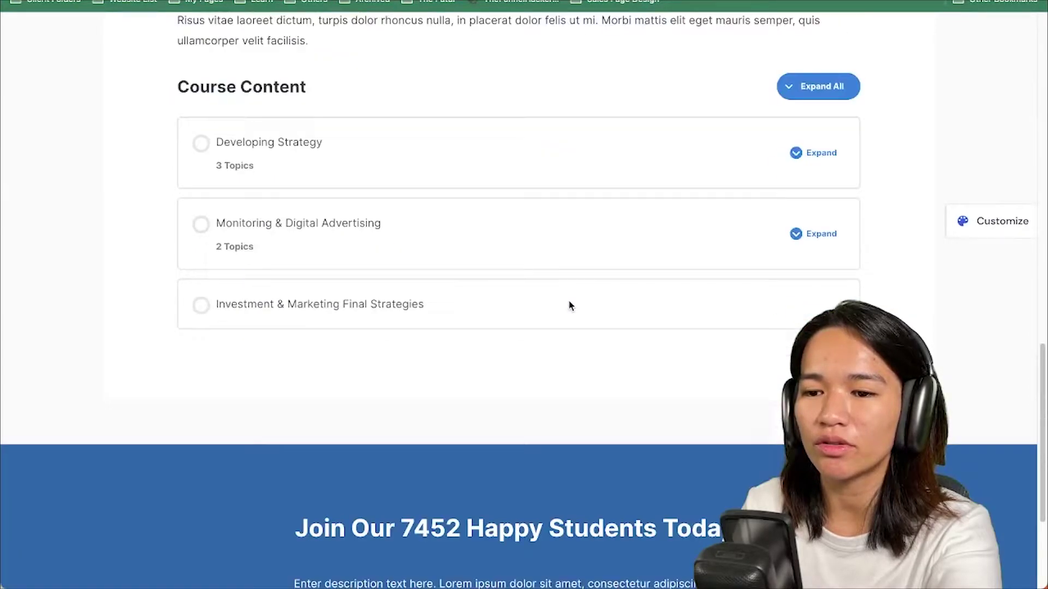
- Open the Kadence Demo Site Templates instructions from the LearnDash account page and read the article's installation steps
mouse_move(584, 291)
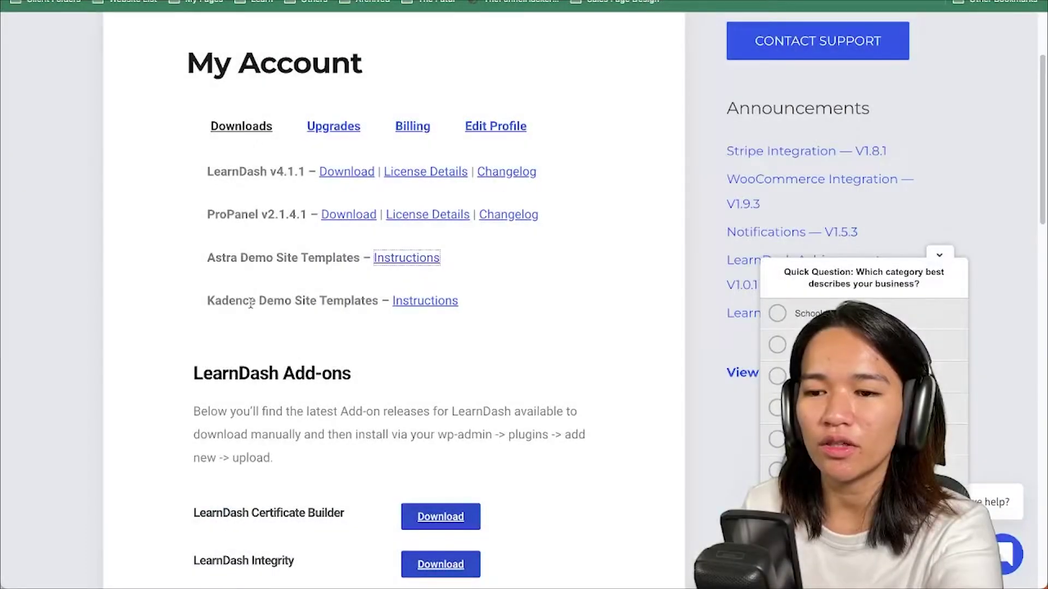
click(422, 304)
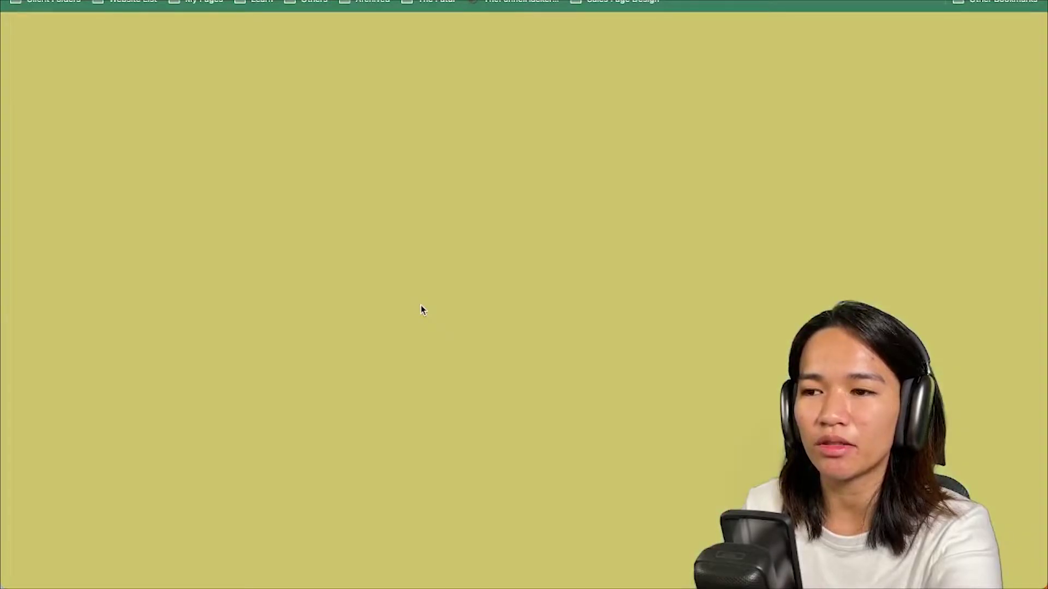
scroll(751, 428, down, 15)
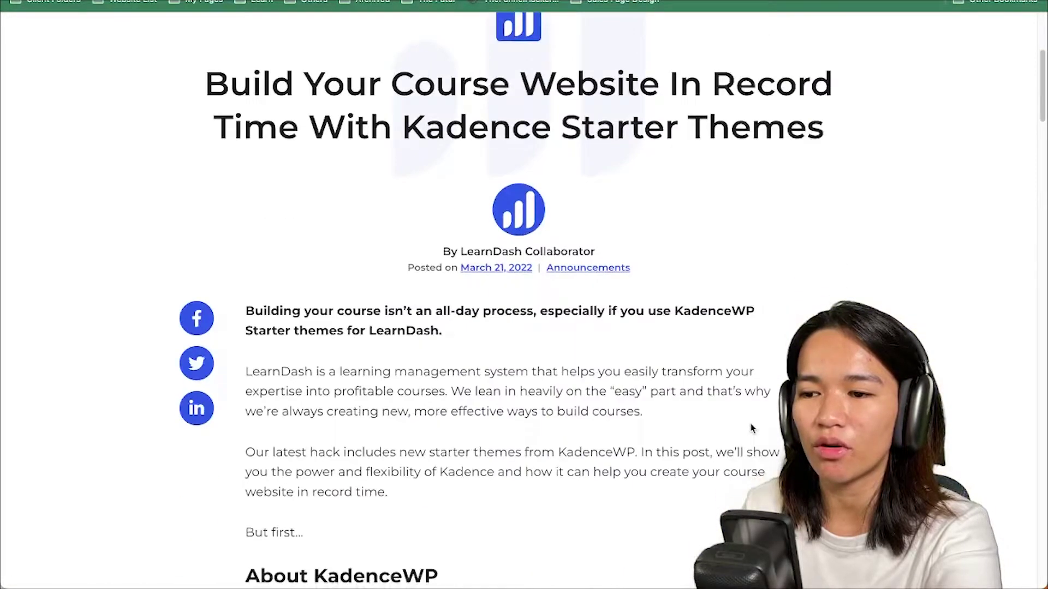
scroll(751, 429, down, 5)
scroll(426, 378, down, 10)
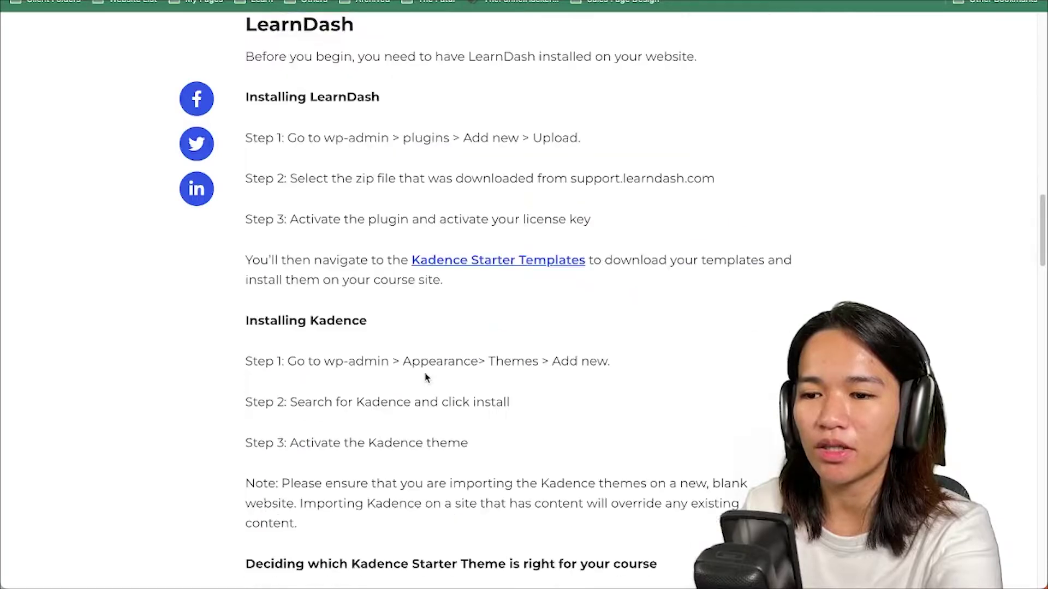
- Open the Kadence Starter Templates gallery linked in the article and look through the article's theme advice and the available templates
click(502, 262)
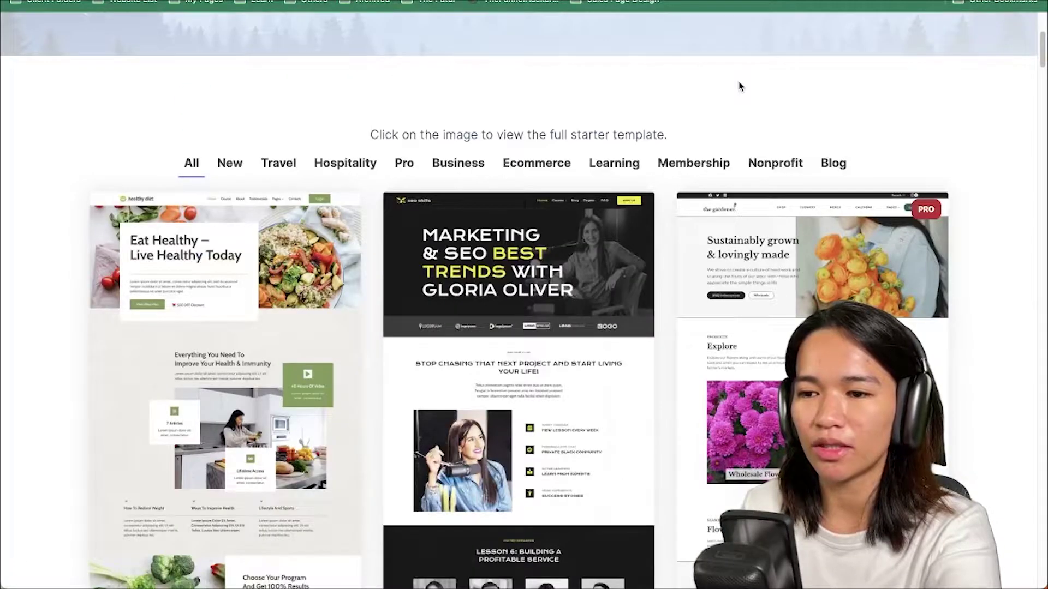
scroll(753, 140, up, 5)
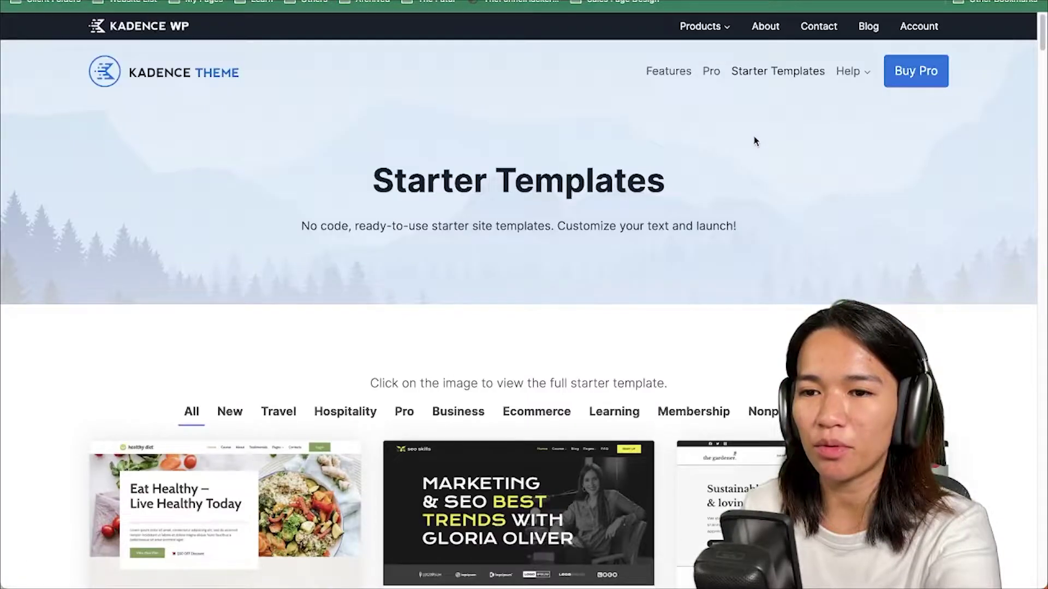
scroll(716, 217, down, 8)
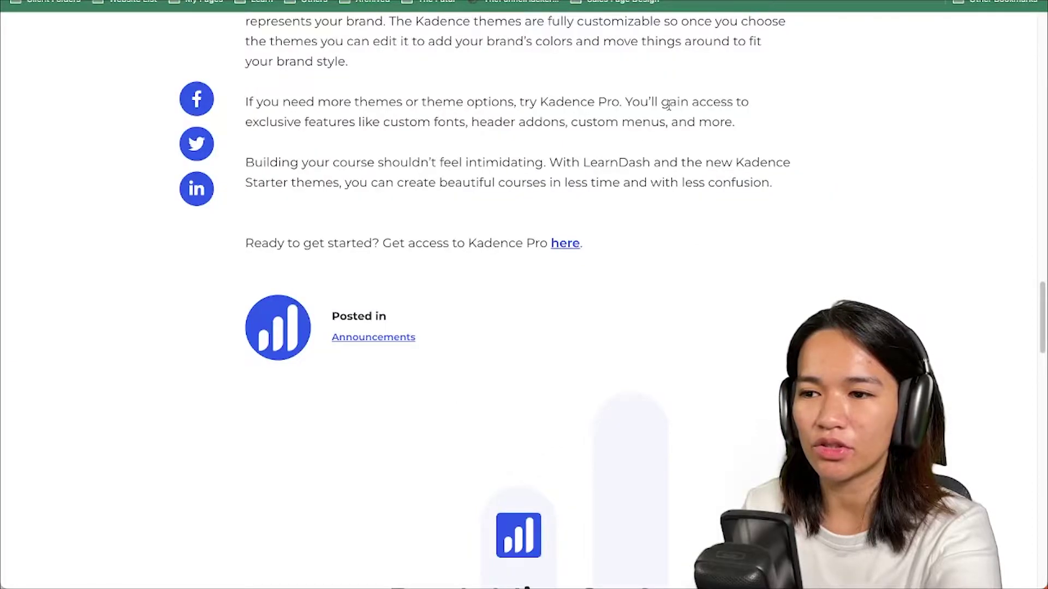
scroll(692, 236, up, 15)
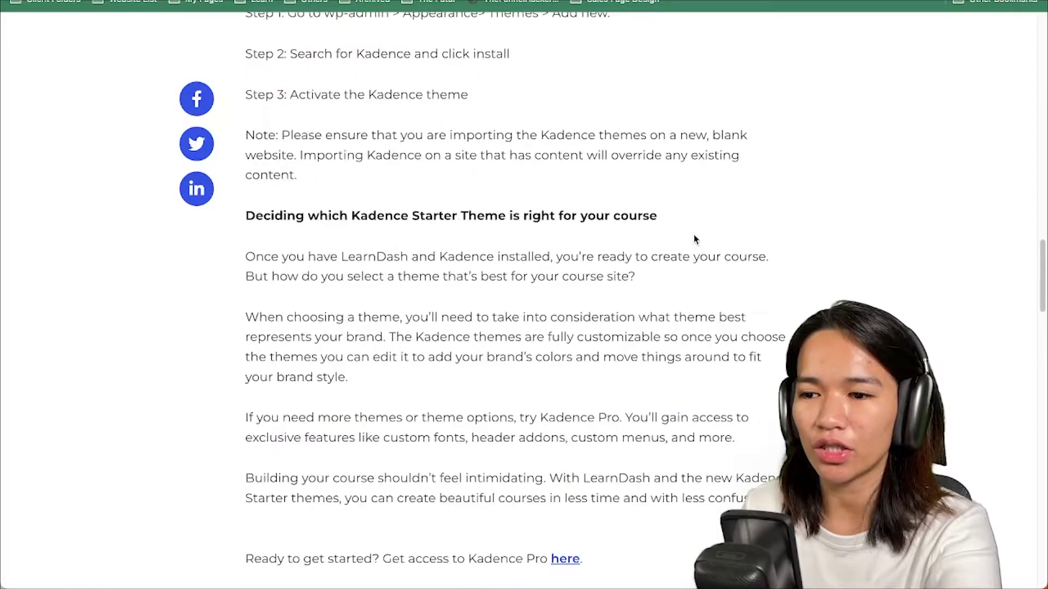
scroll(728, 236, up, 5)
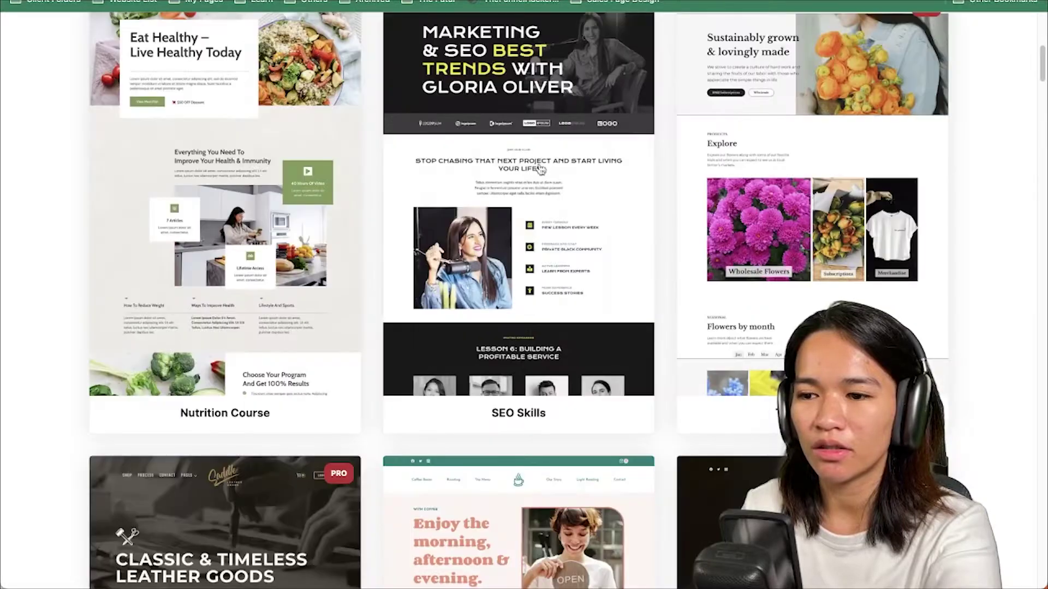
- Open the SEO Skills starter template's demo and review its Course page, including the course features, pricing and testimonials
click(540, 172)
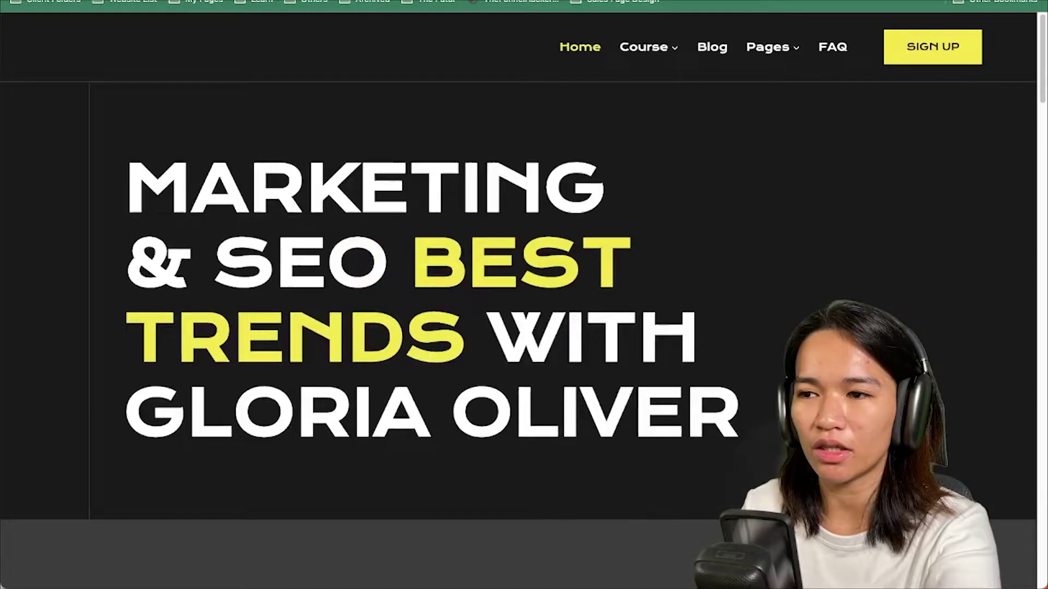
mouse_move(655, 49)
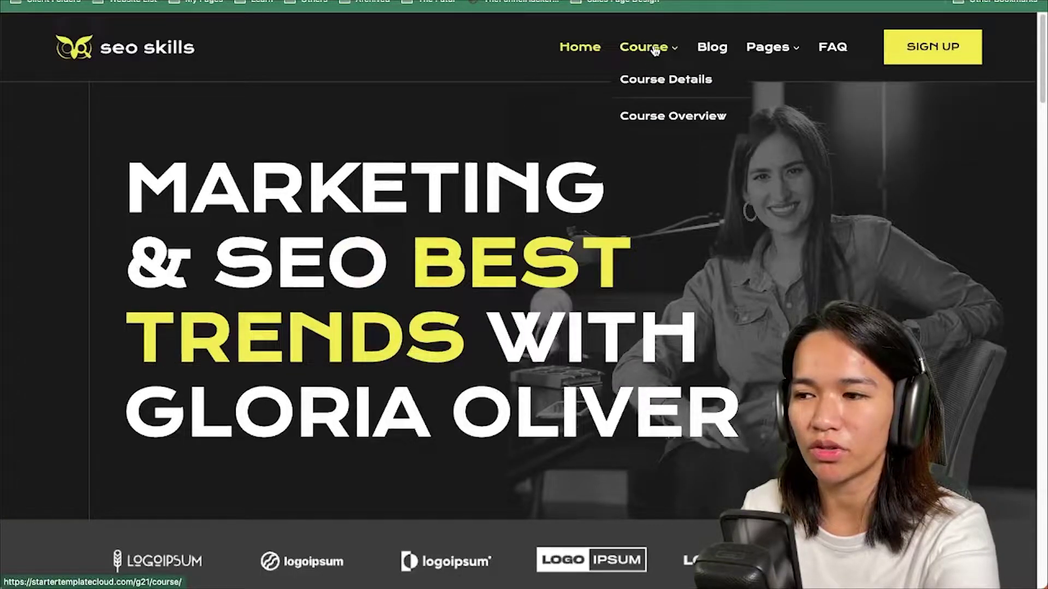
click(655, 49)
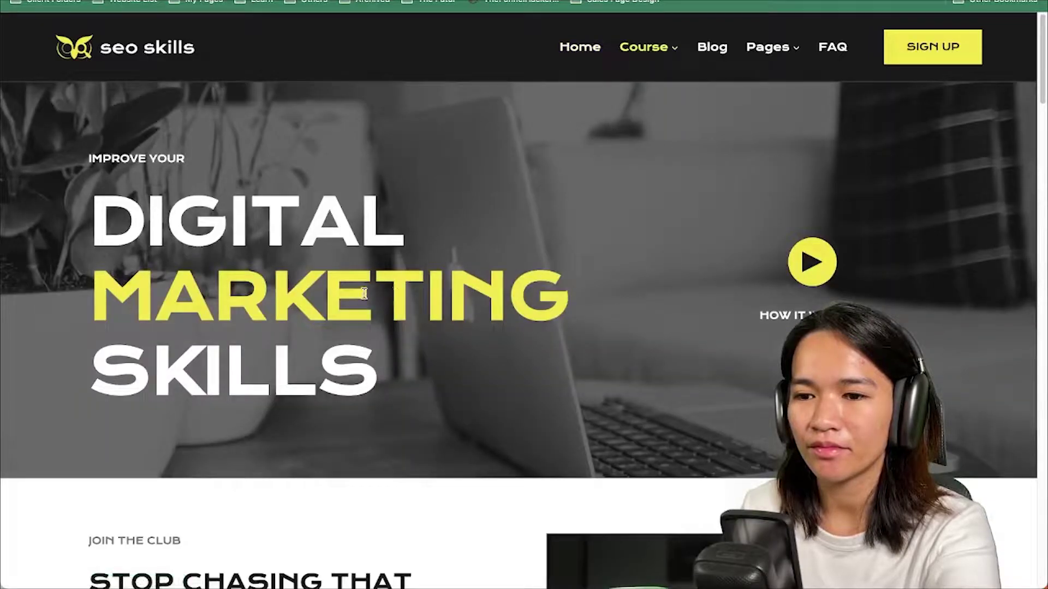
scroll(758, 290, down, 20)
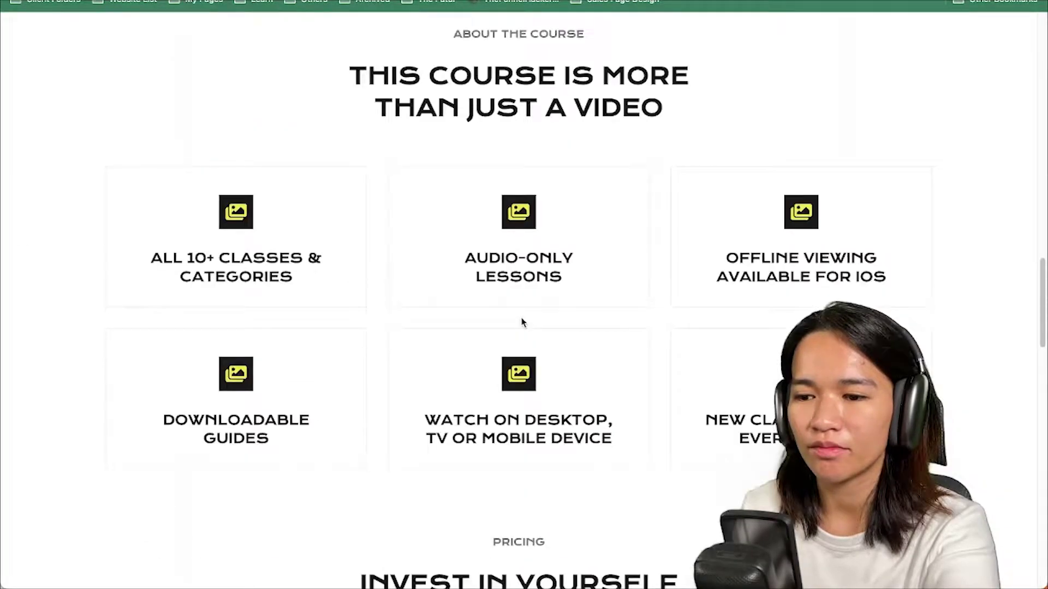
scroll(578, 240, down, 12)
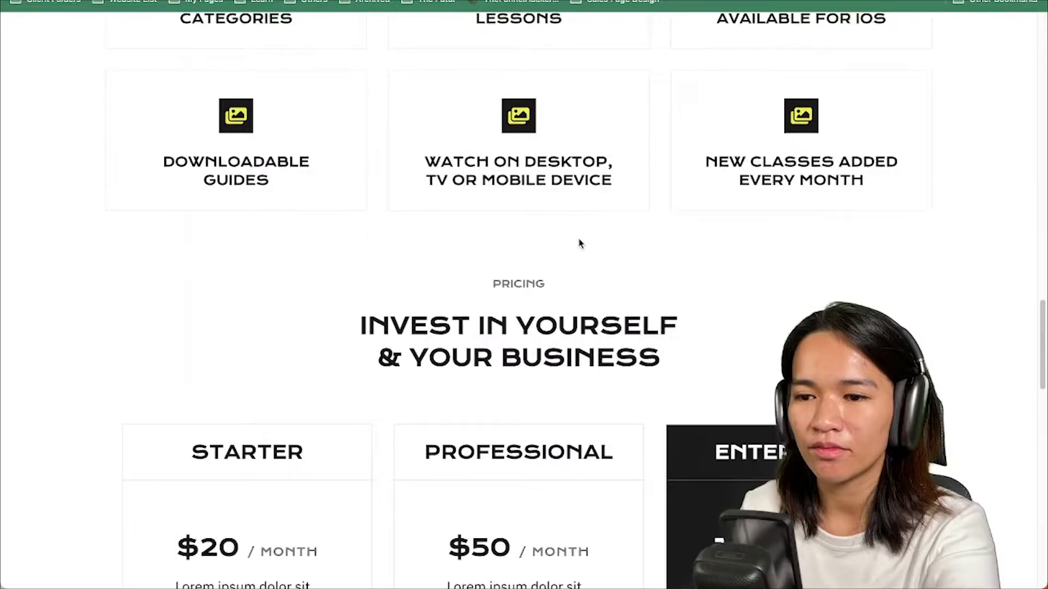
scroll(279, 286, down, 10)
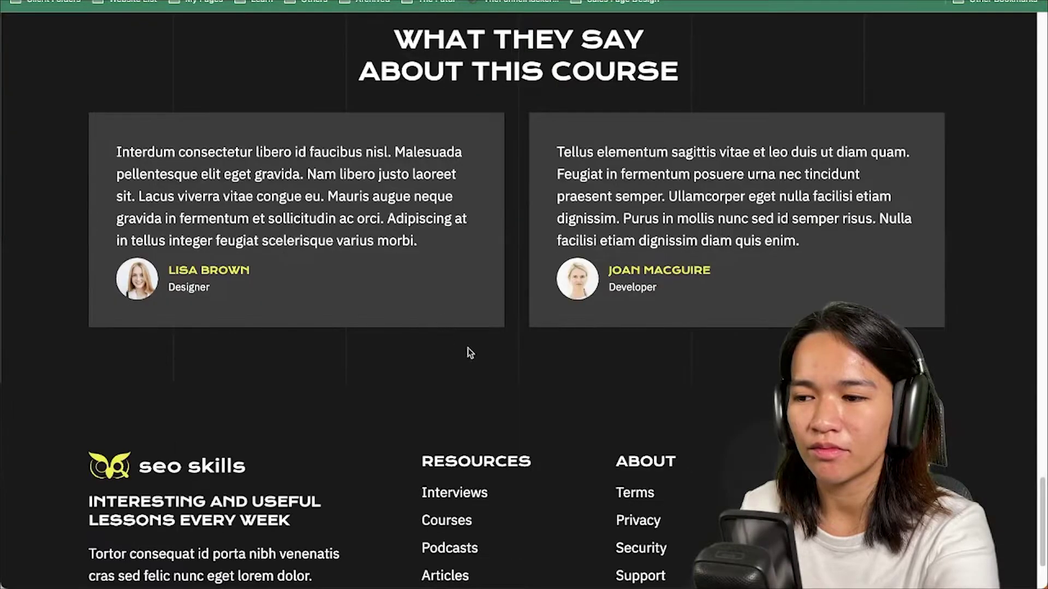
scroll(470, 351, up, 20)
scroll(566, 390, up, 3)
- Open the SEO Skills demo's Digital Marketing Skills course page and review its description, course content and enrollment details
mouse_move(642, 49)
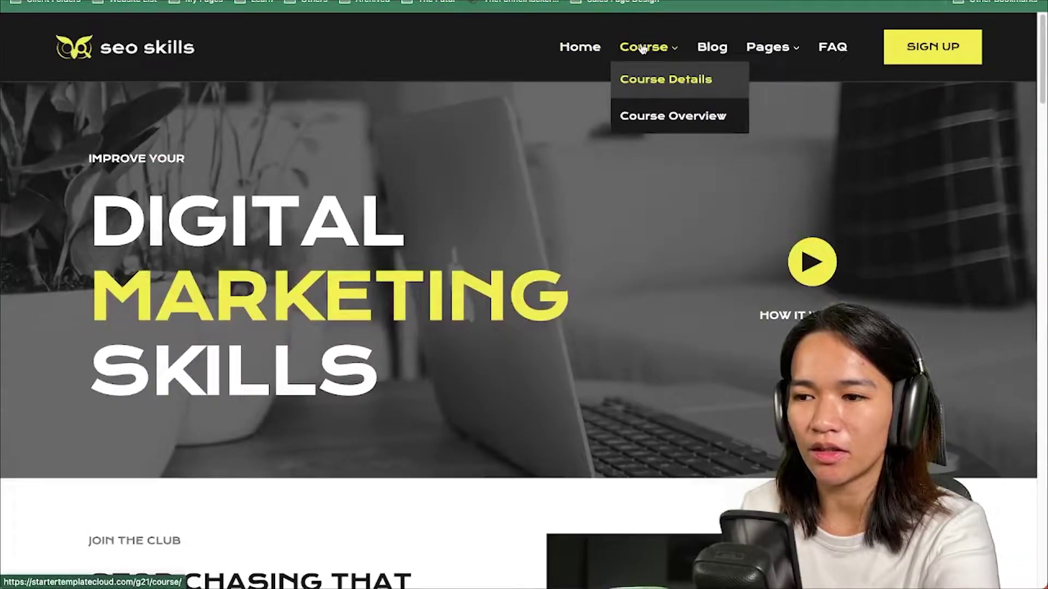
click(652, 85)
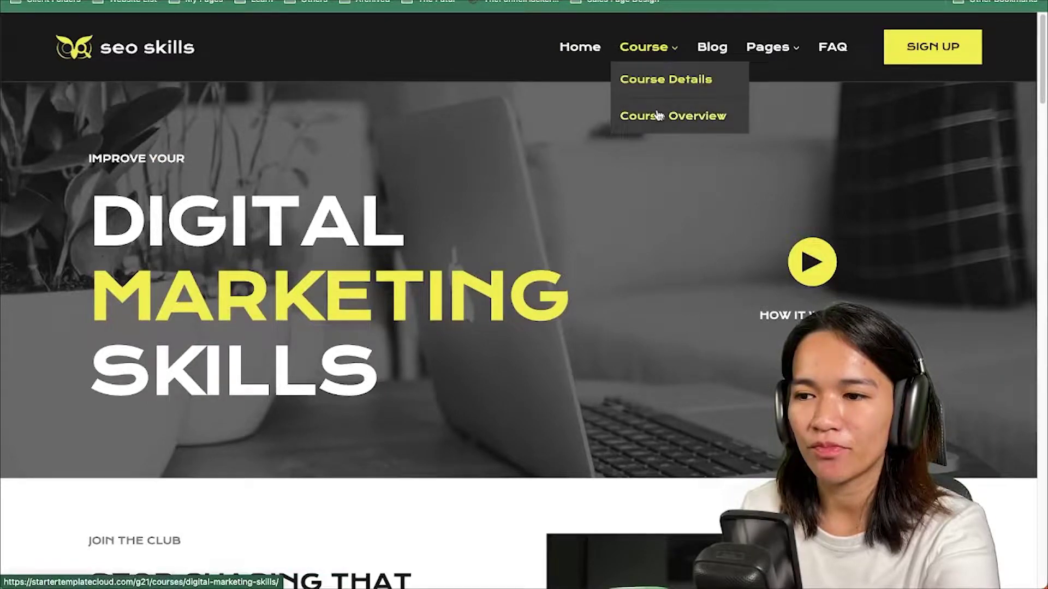
scroll(655, 218, down, 10)
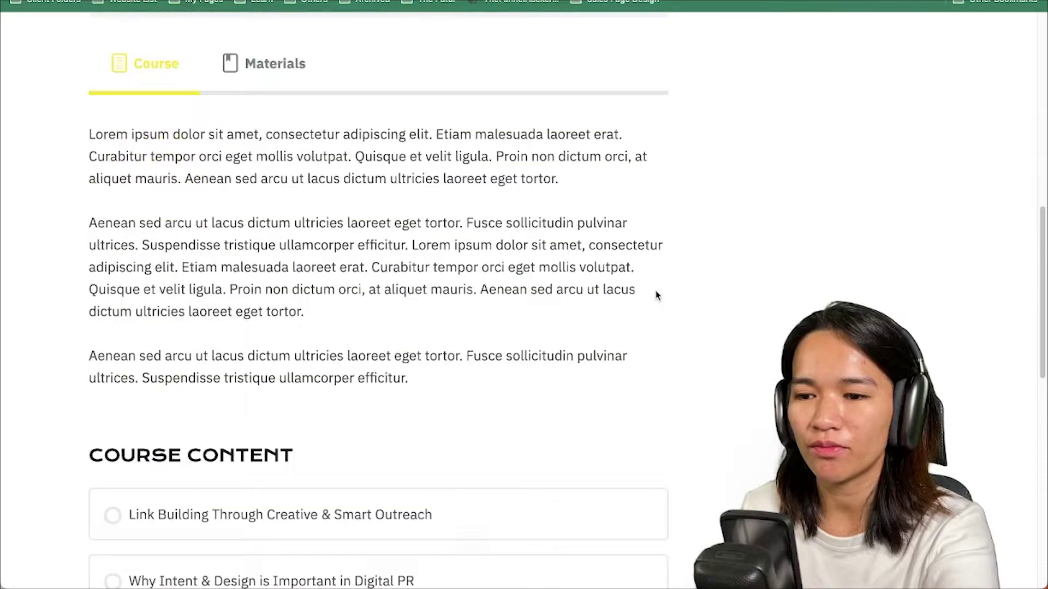
scroll(653, 287, down, 6)
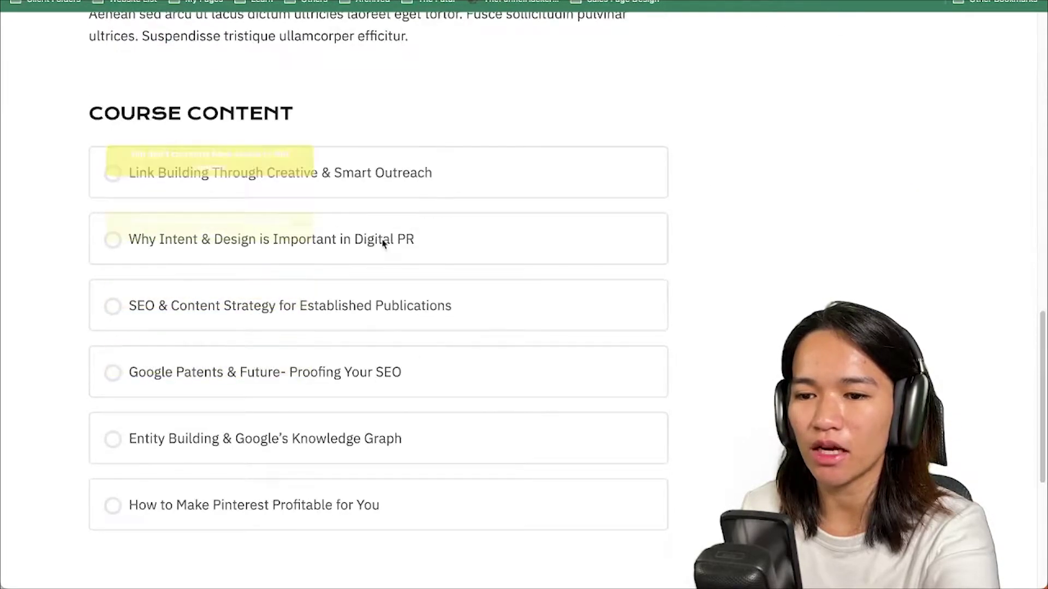
scroll(484, 286, up, 15)
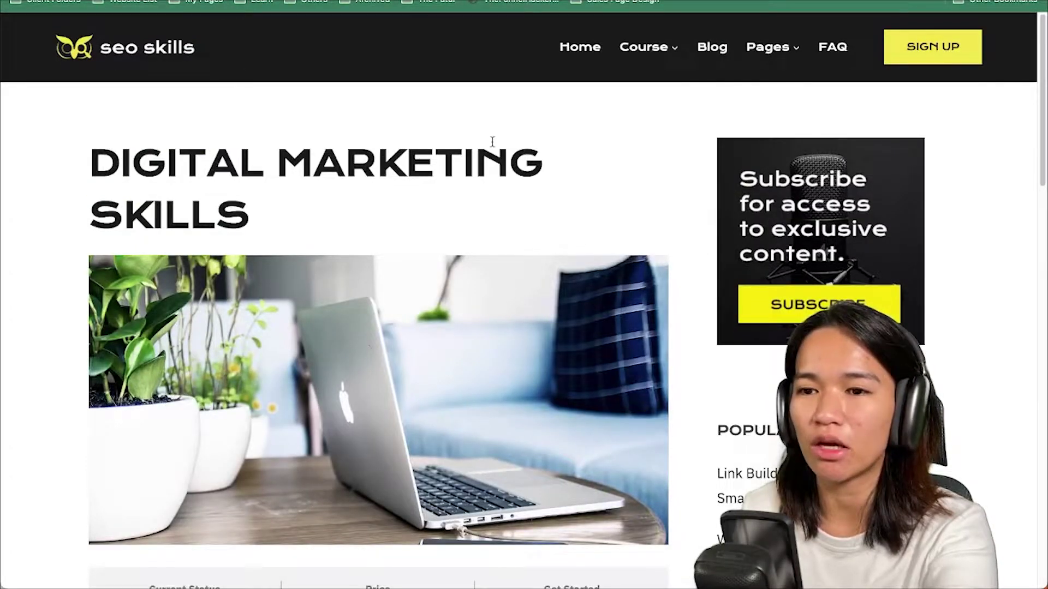
scroll(395, 185, down, 7)
scroll(395, 185, down, 12)
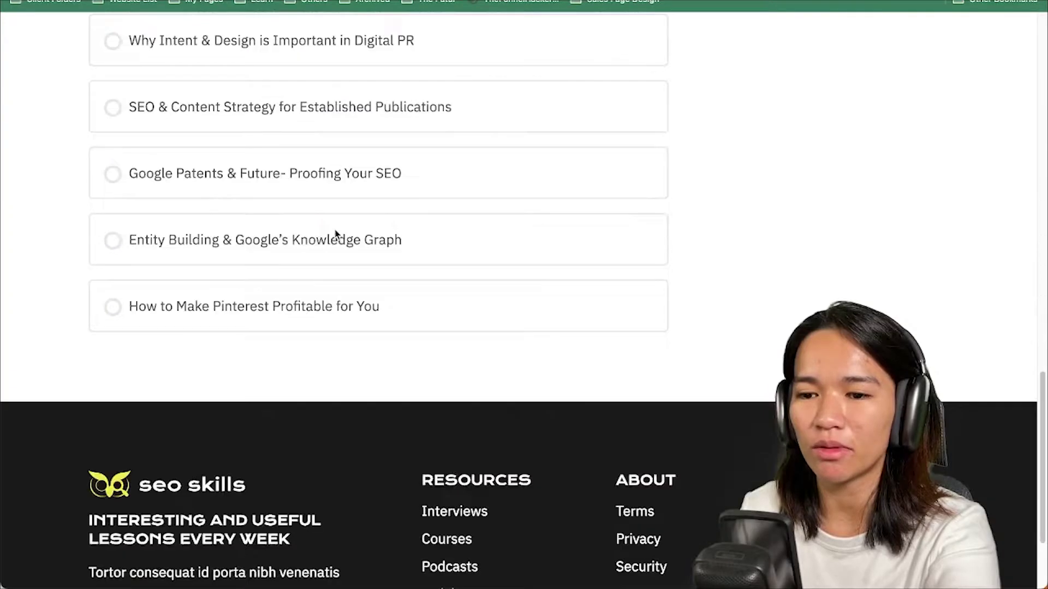
scroll(335, 236, up, 15)
scroll(289, 349, down, 2)
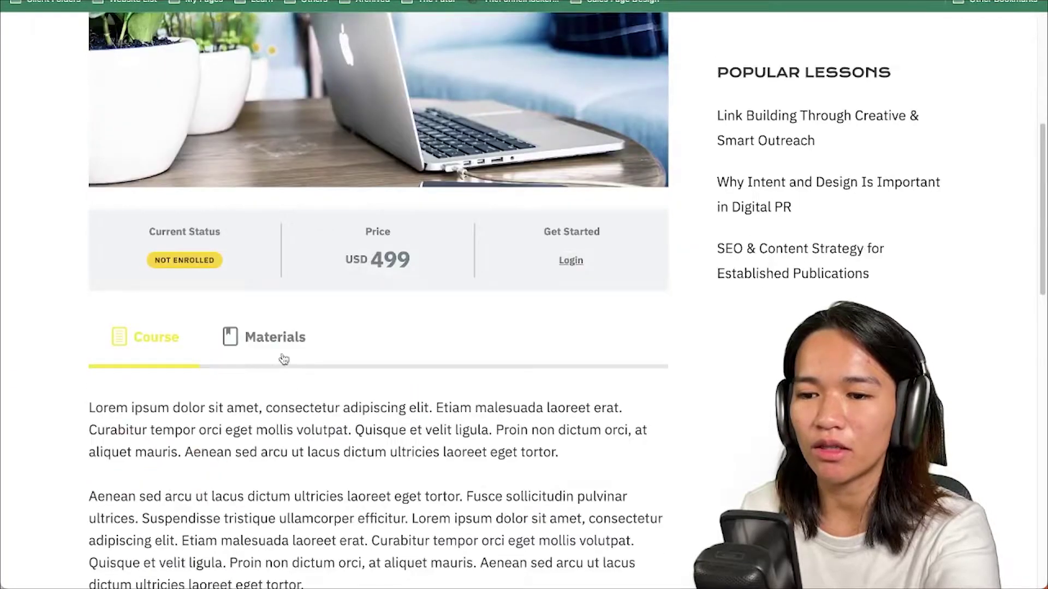
- Show the Digital Marketing Skills course's Materials and review them along with the lesson list and enrollment status section
click(283, 337)
scroll(284, 334, down, 6)
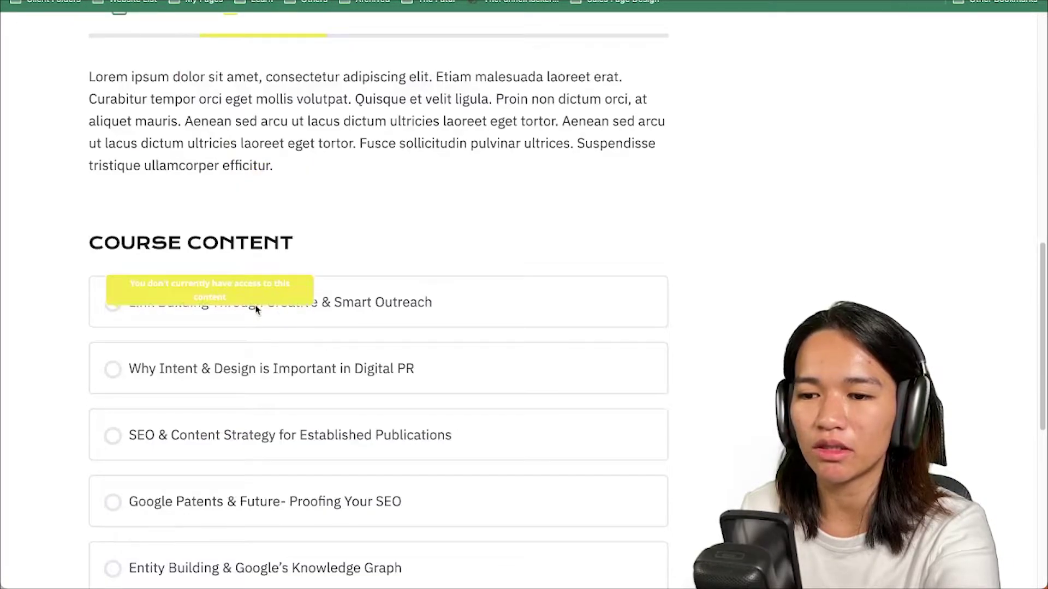
scroll(381, 355, down, 5)
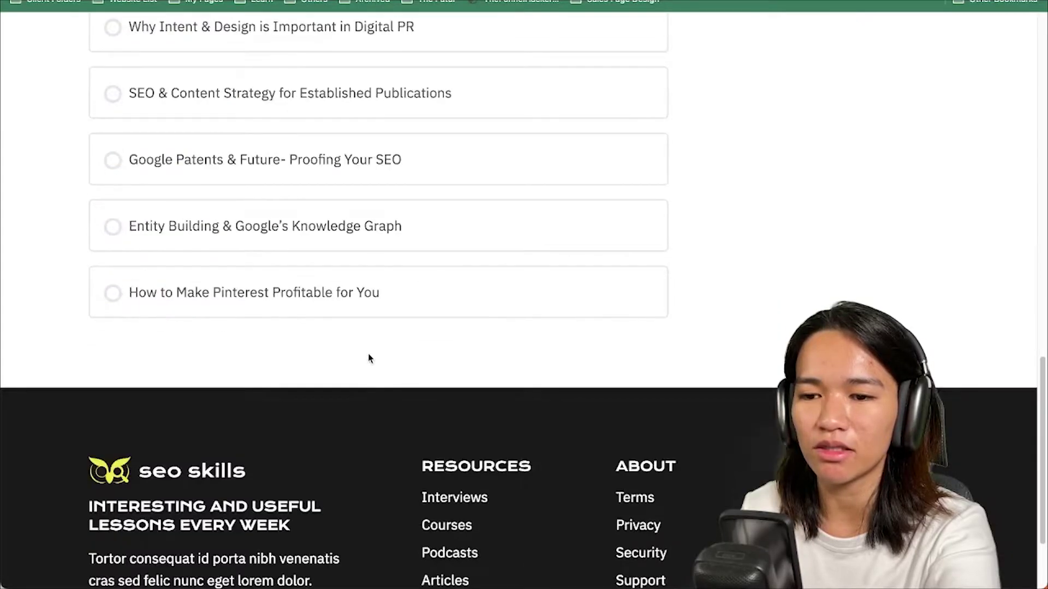
scroll(368, 358, up, 18)
scroll(232, 370, down, 3)
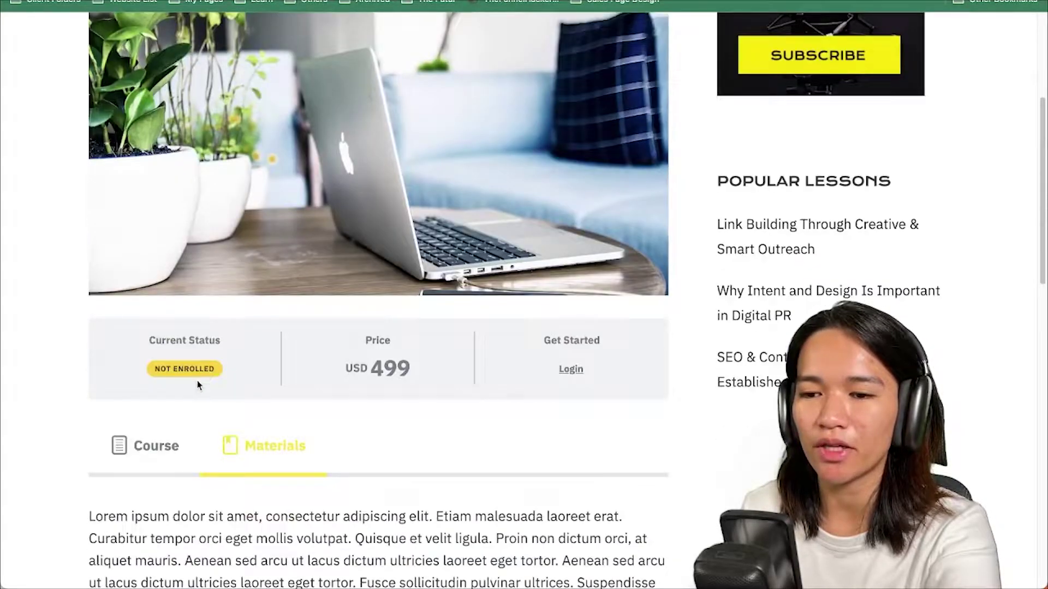
- Switch to the BuddyBoss website, open its demo and create an Online Communities sandbox
click(151, 459)
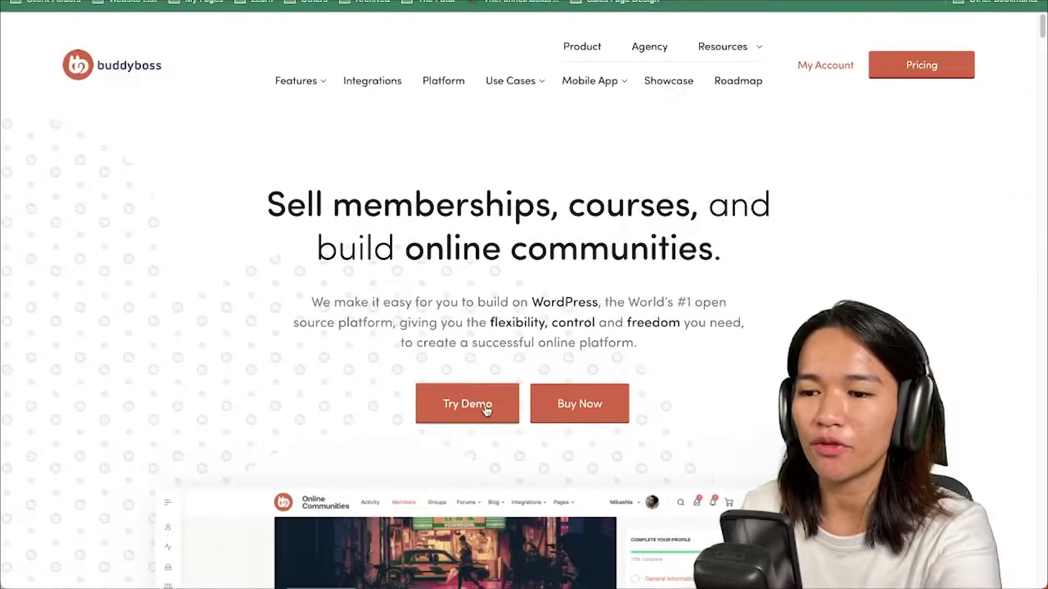
click(486, 409)
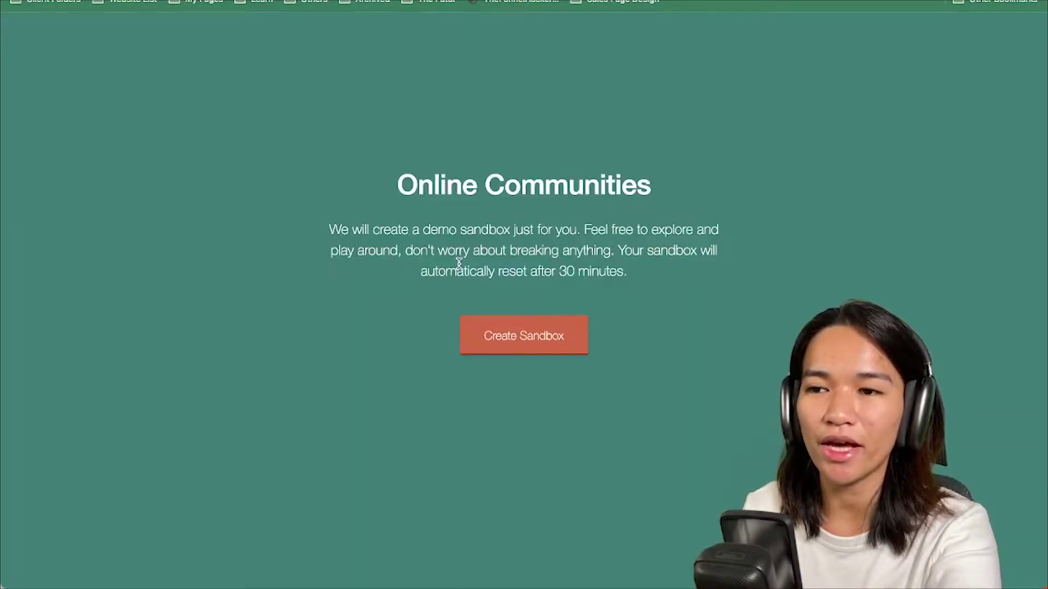
click(485, 346)
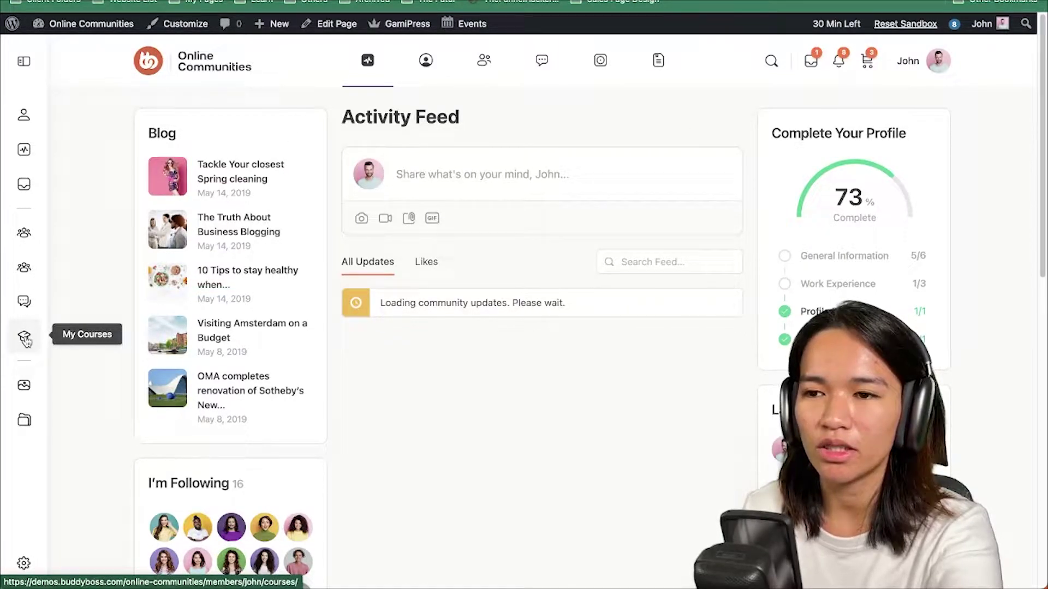
- Open the Create an Eco-Friendly House course from My Courses and review its banner, description, course content and enrollment card
click(25, 338)
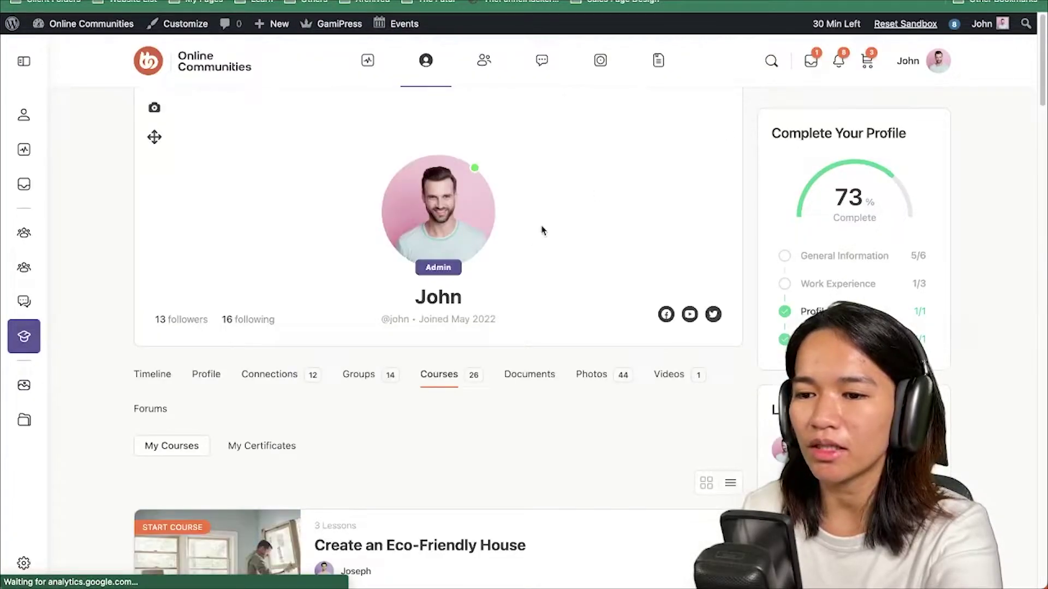
scroll(537, 234, down, 5)
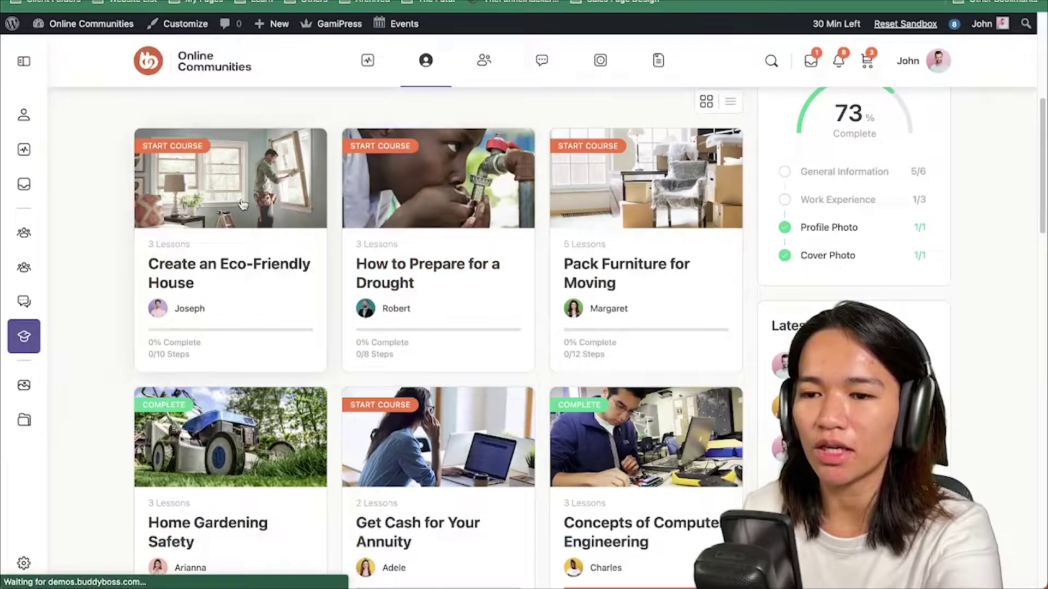
click(243, 204)
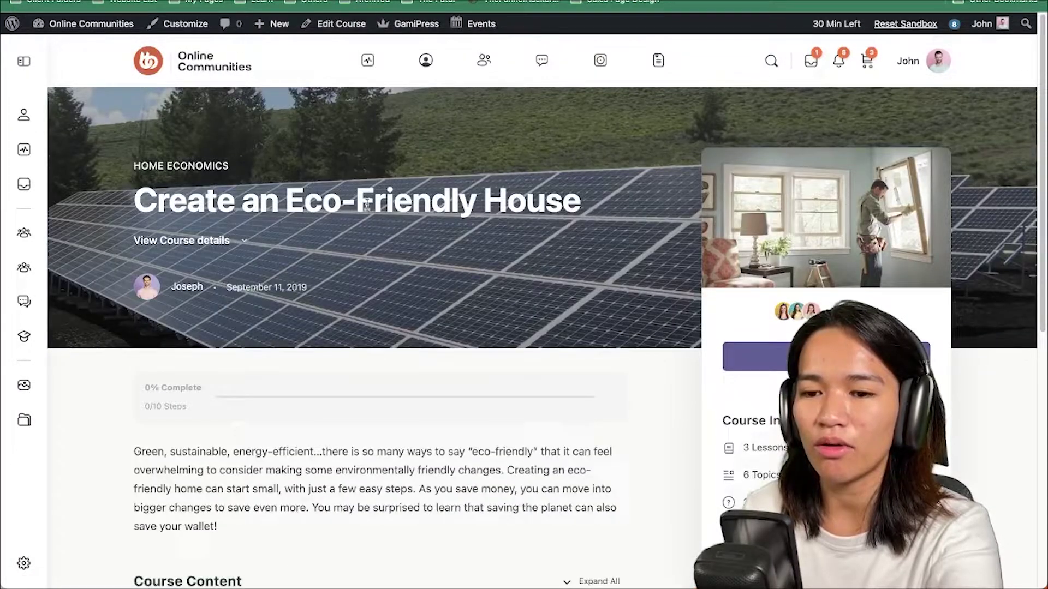
scroll(393, 229, down, 5)
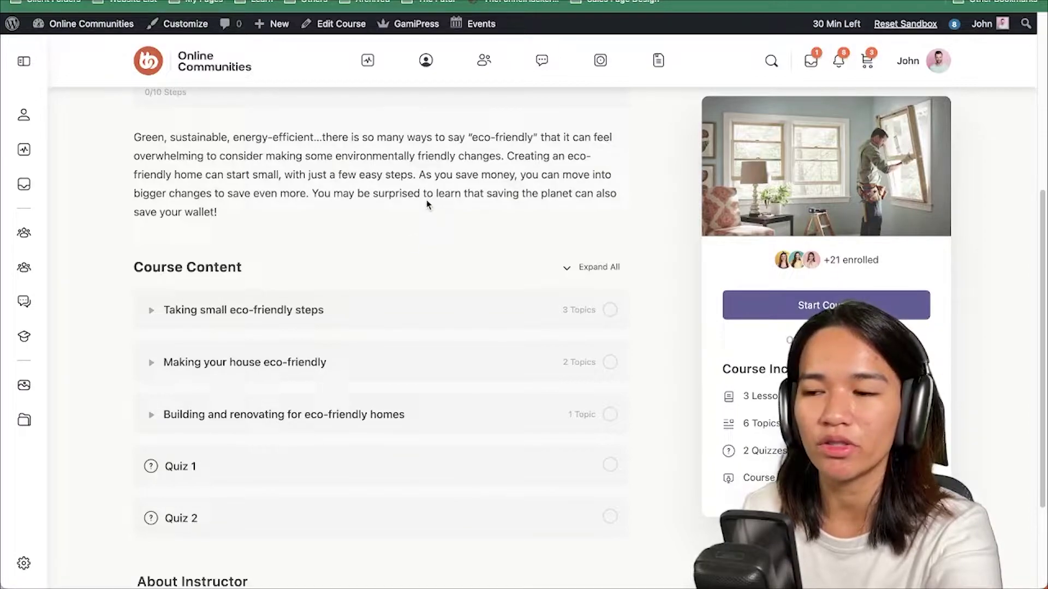
scroll(405, 248, up, 2)
scroll(405, 248, up, 3)
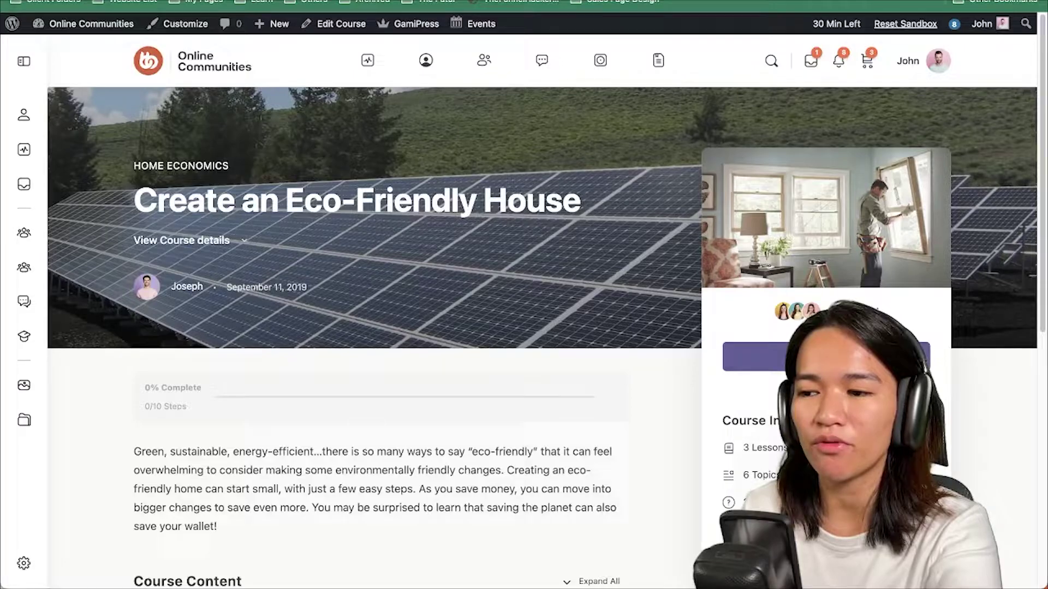
scroll(524, 300, down, 1)
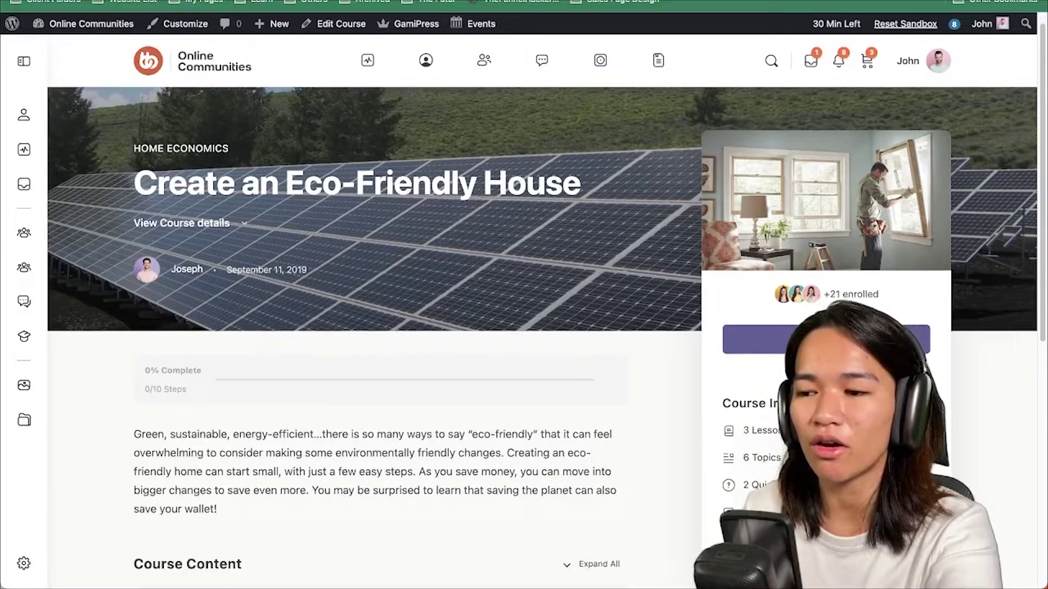
scroll(686, 311, down, 7)
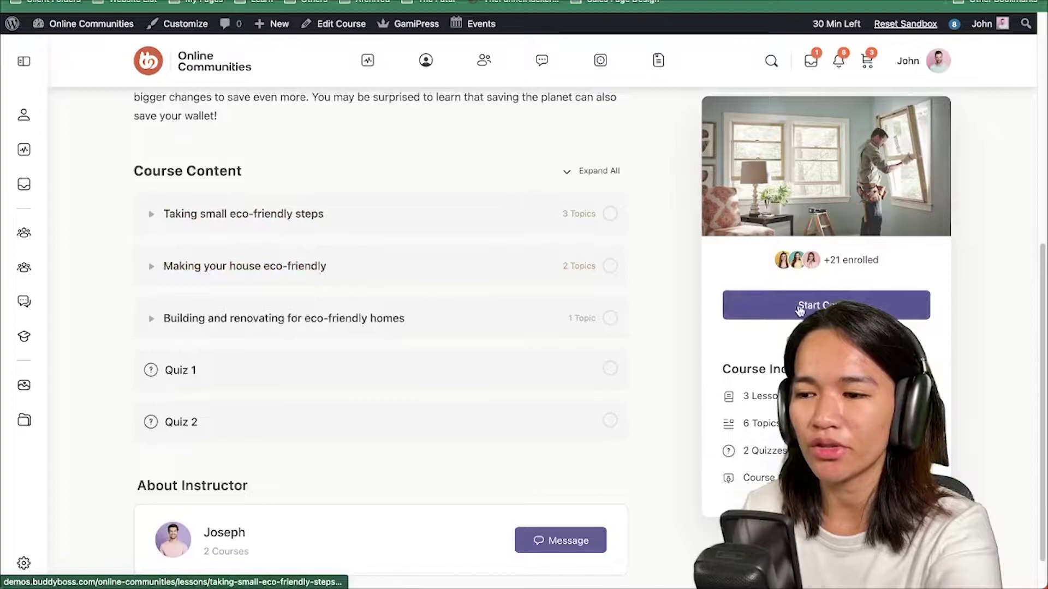
- Expand all course content, open the Taking small eco-friendly steps lesson and review its text and course outline
click(592, 171)
click(295, 215)
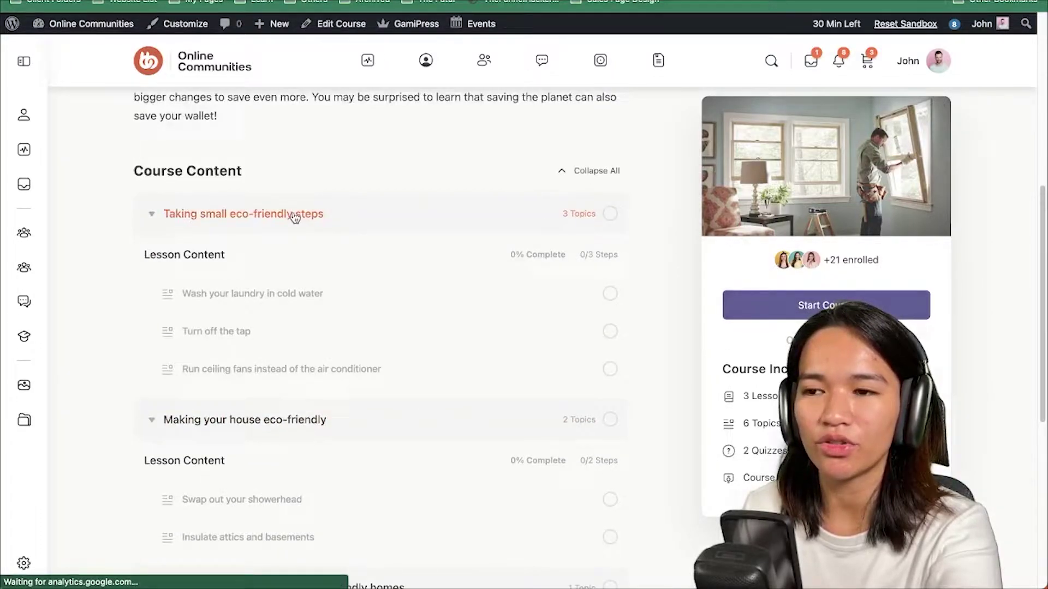
scroll(93, 377, down, 3)
scroll(153, 246, up, 3)
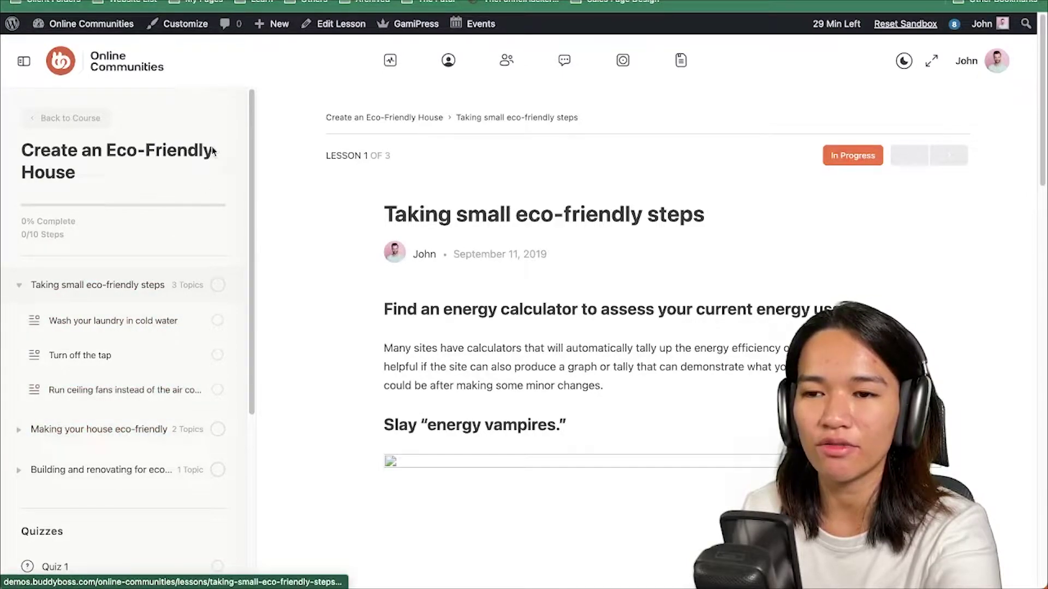
scroll(175, 264, down, 5)
scroll(195, 404, up, 5)
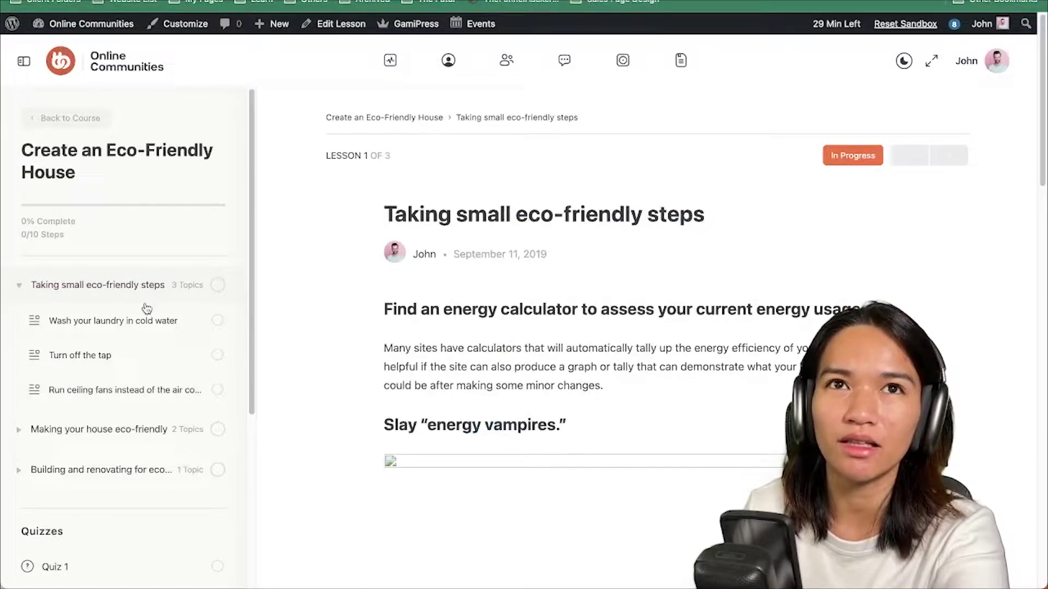
scroll(180, 333, down, 5)
scroll(175, 355, up, 5)
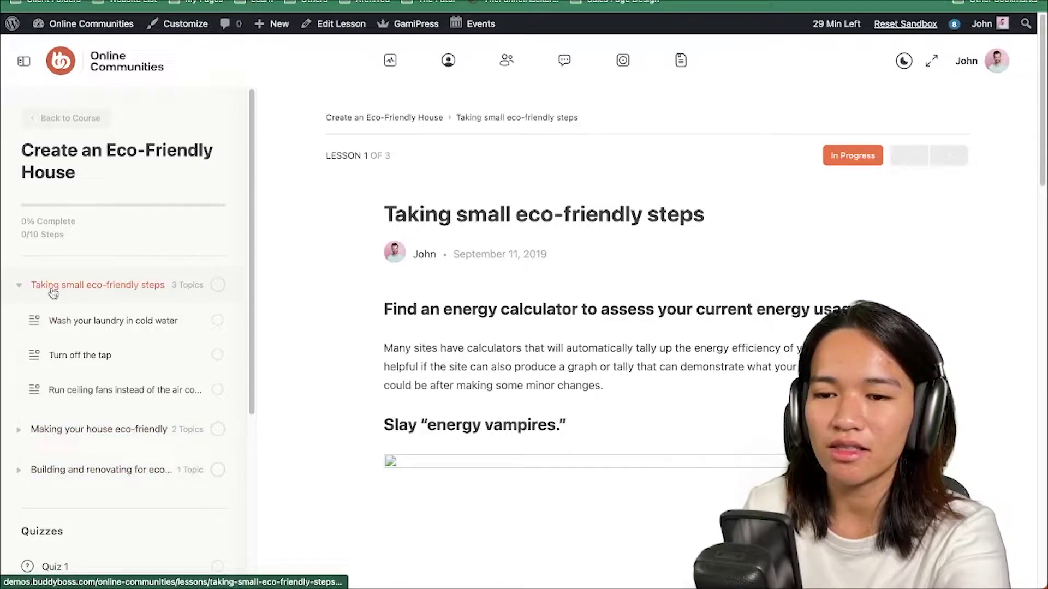
- Collapse the Taking small eco-friendly steps topics in the lesson outline and return to the course page to review it
click(21, 286)
click(21, 287)
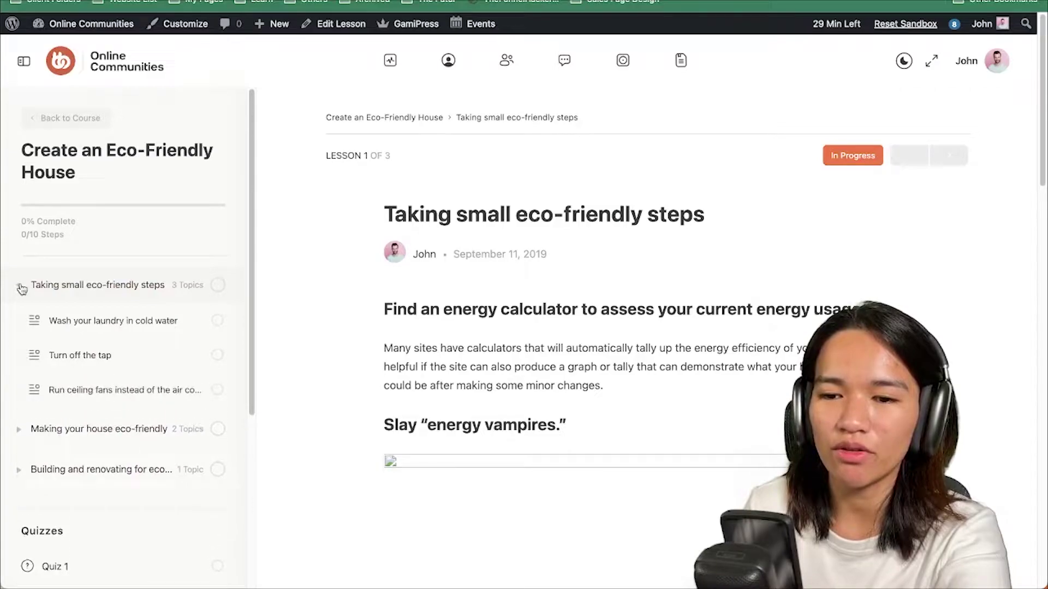
click(21, 288)
click(21, 288)
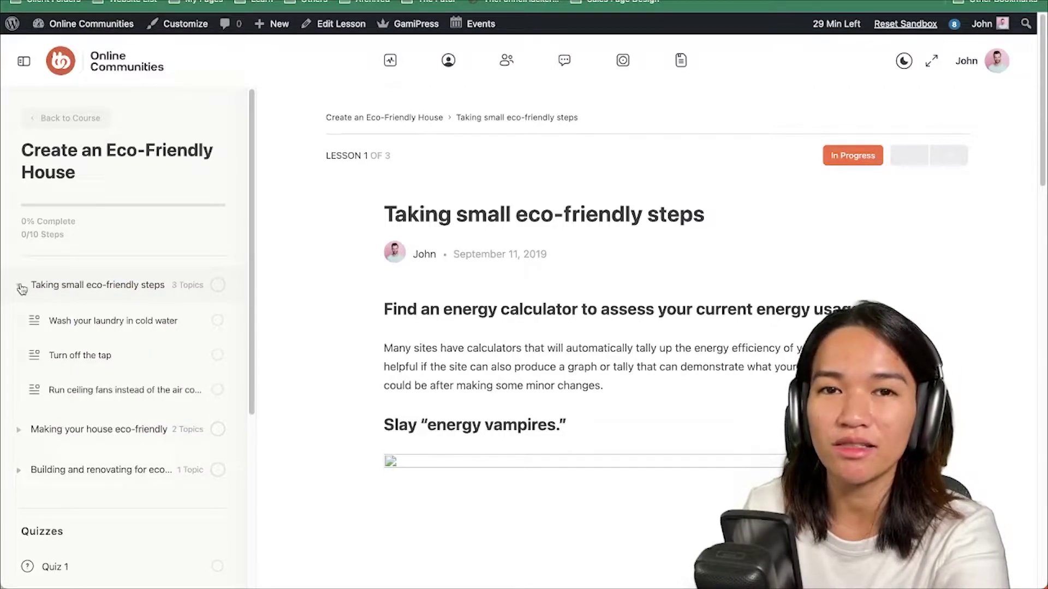
click(22, 288)
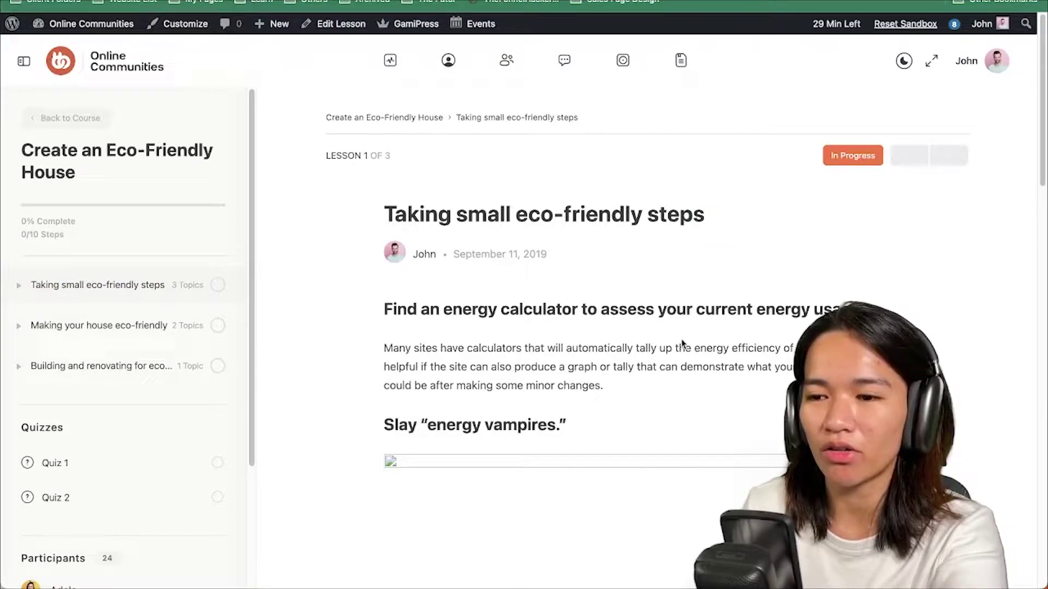
click(84, 123)
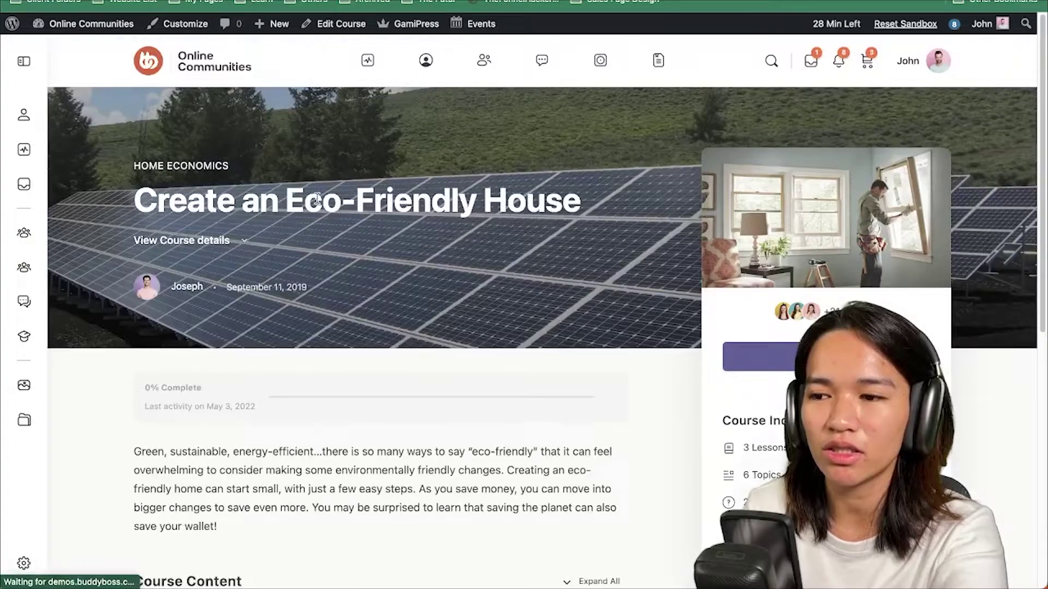
scroll(495, 234, down, 6)
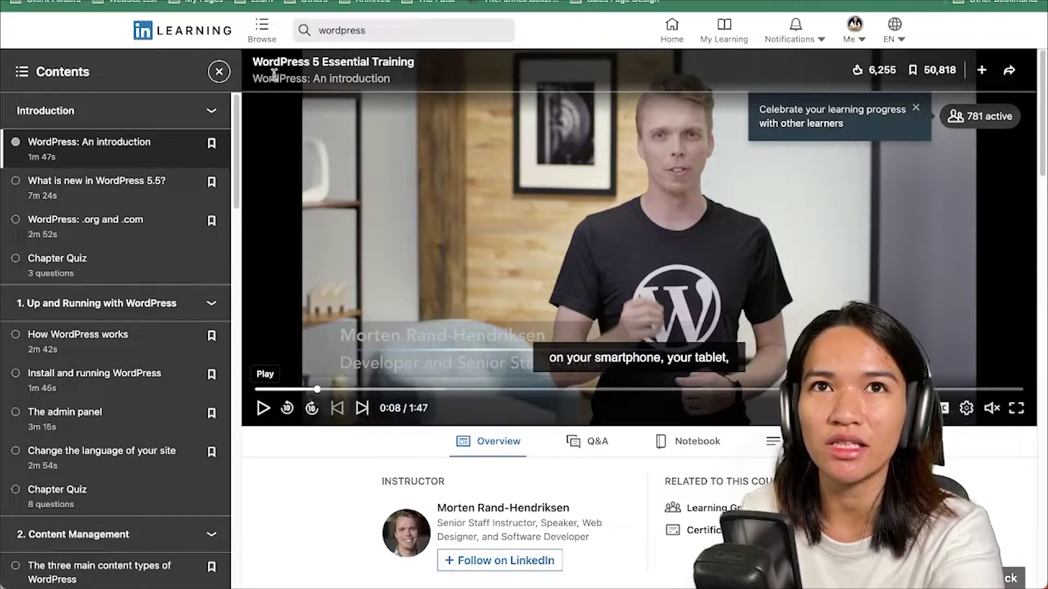
- Switch to LinkedIn Learning's WordPress 5 Essential Training and examine the course title, lesson title, video area and course details
drag(259, 60, 379, 73)
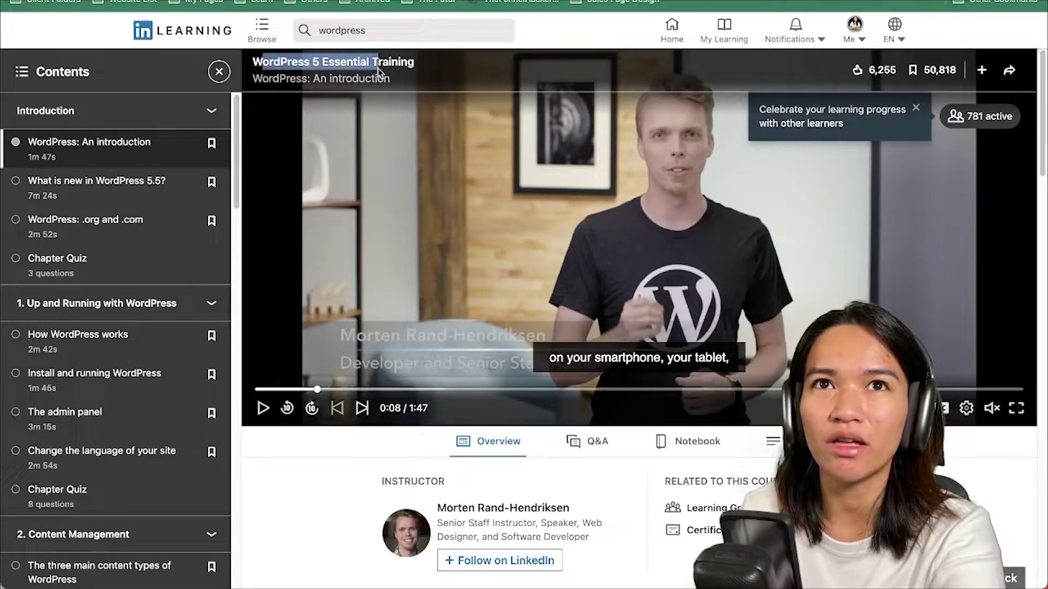
drag(298, 78, 386, 79)
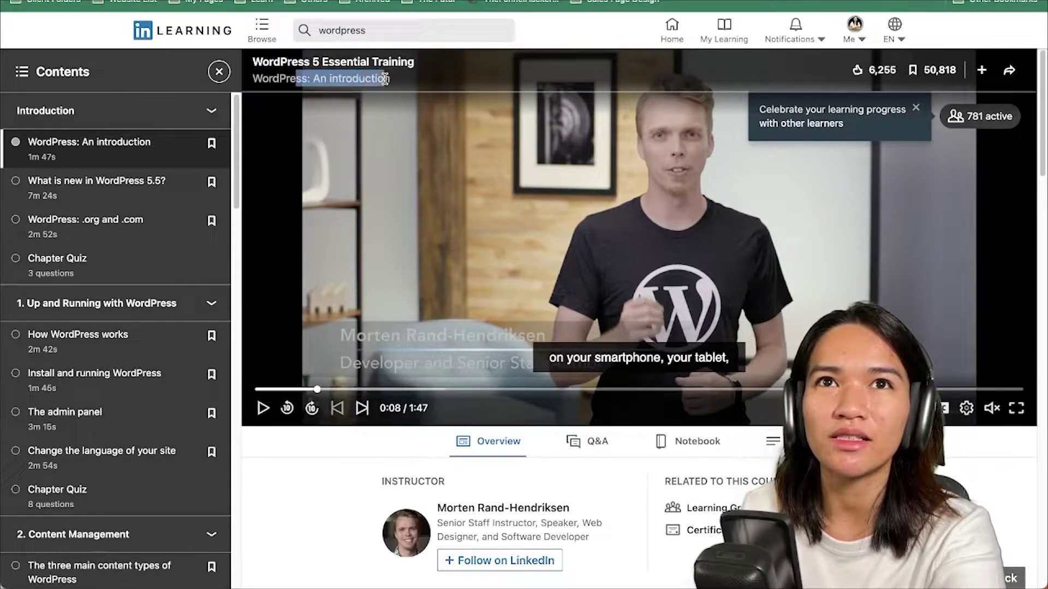
click(294, 75)
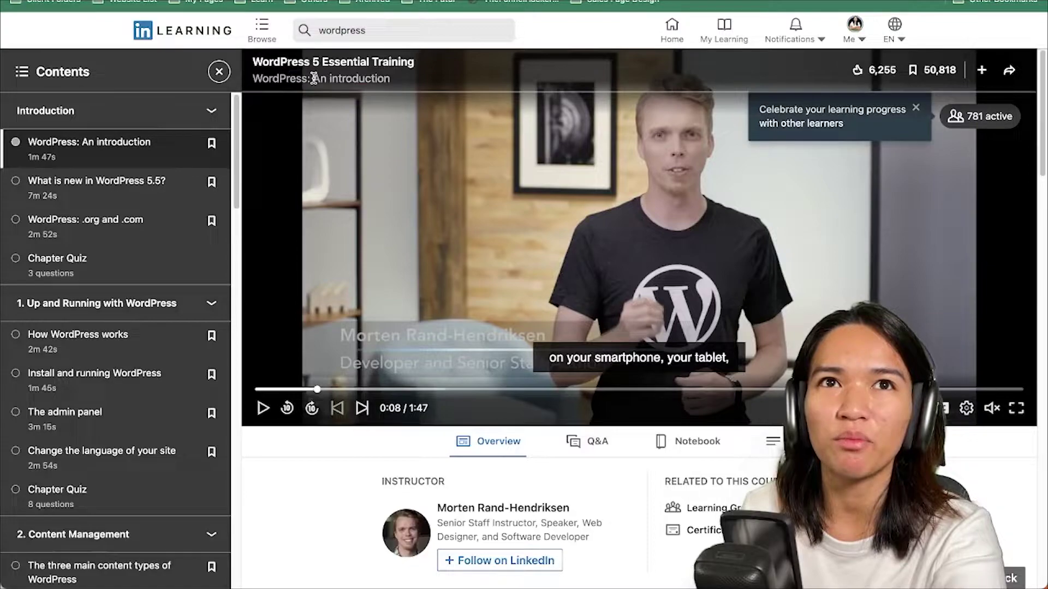
drag(314, 79, 356, 80)
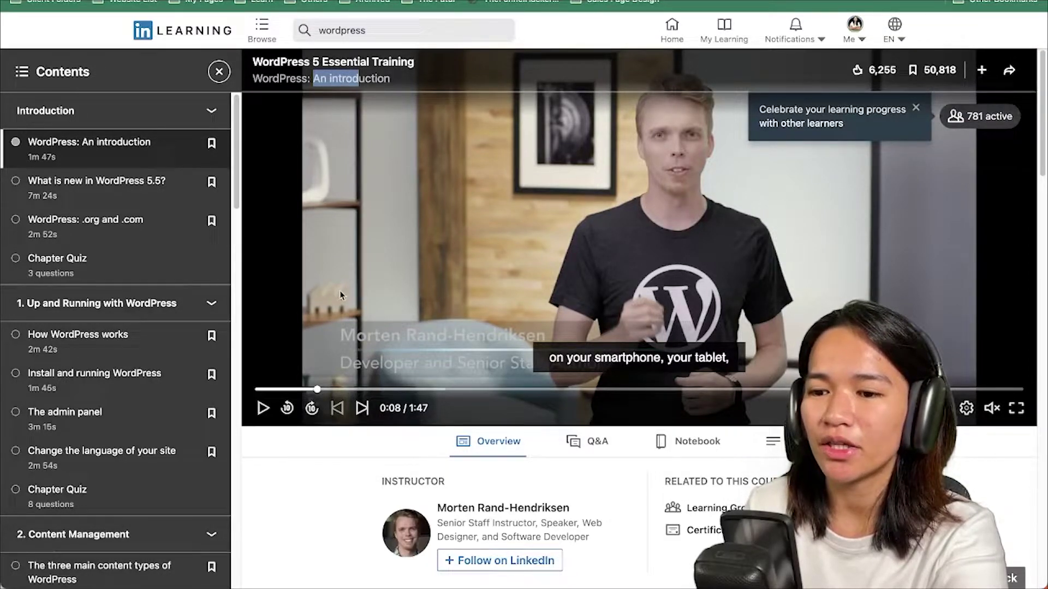
scroll(818, 307, down, 2)
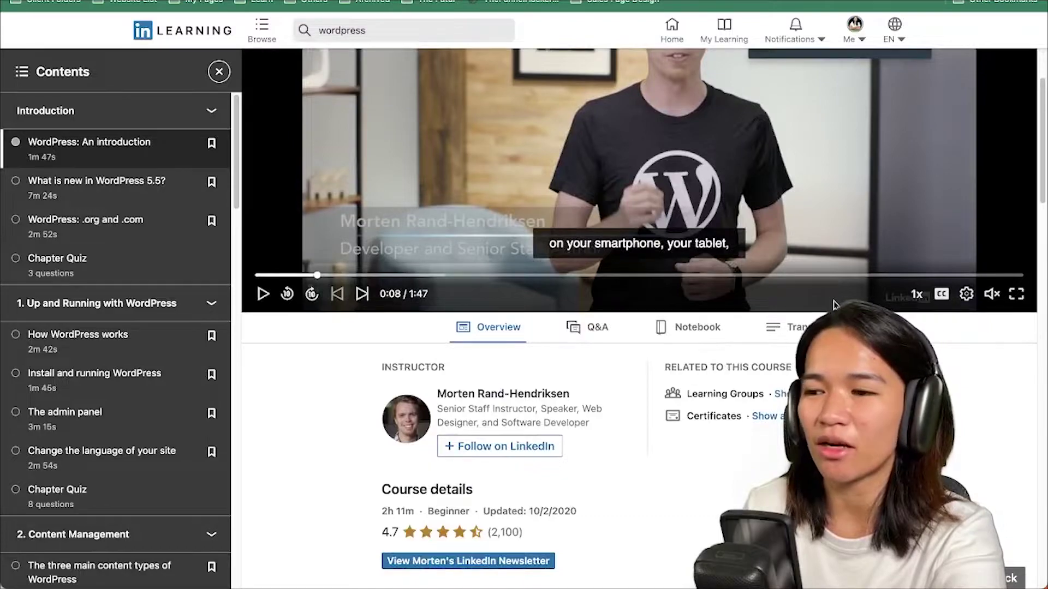
scroll(817, 307, up, 2)
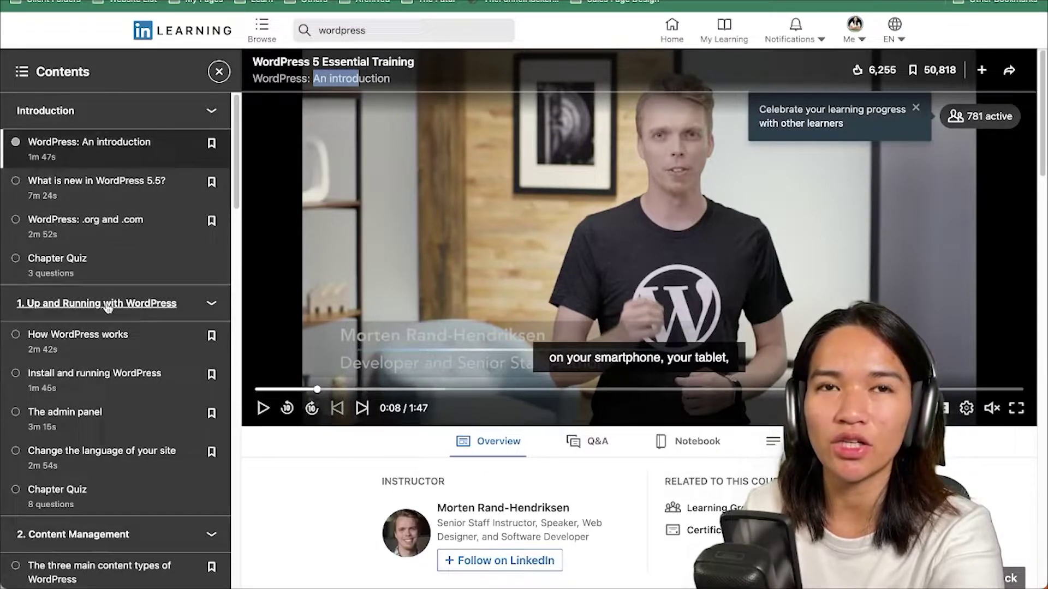
- Collapse and re-expand the Introduction section in the course contents to demonstrate how its lessons are grouped
click(211, 111)
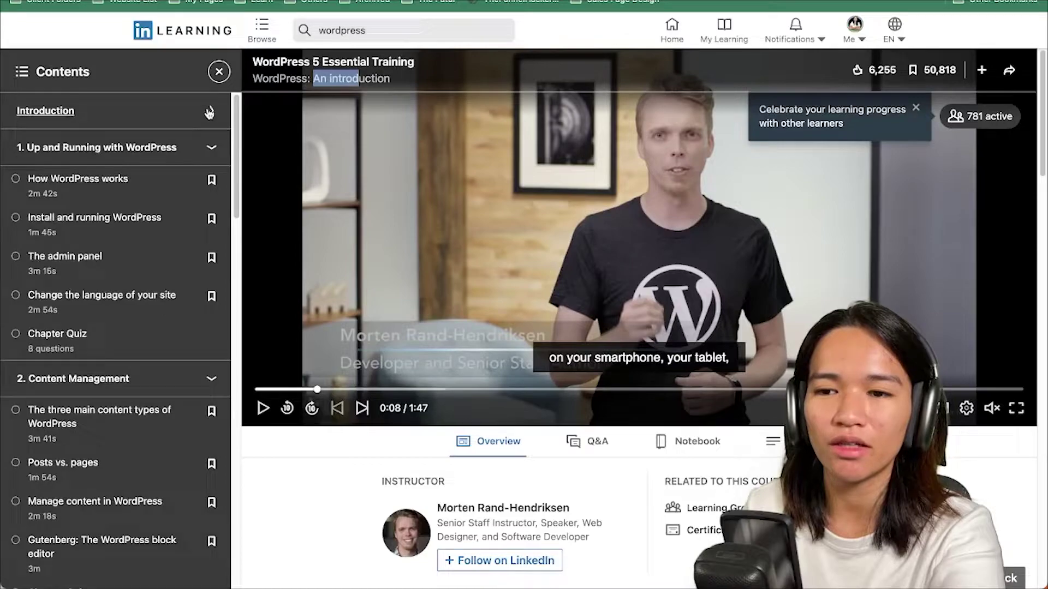
click(211, 112)
click(211, 113)
click(210, 112)
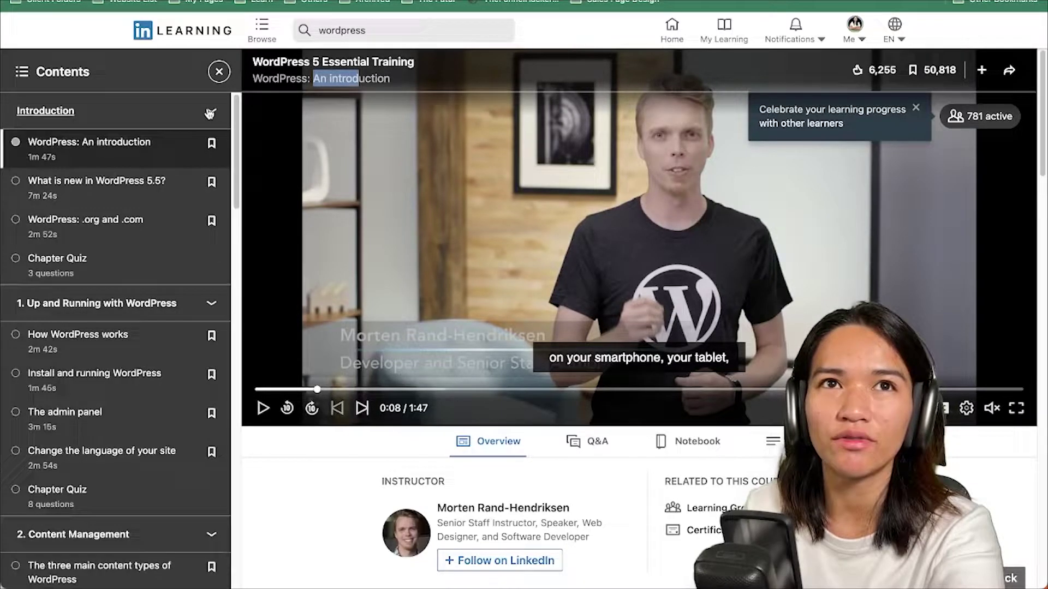
click(210, 112)
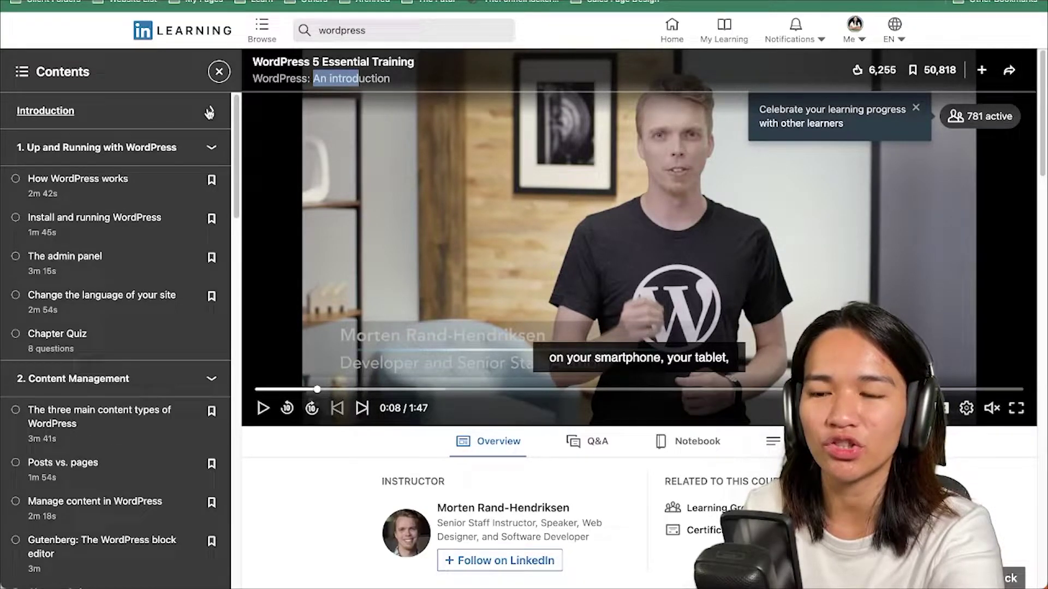
click(210, 113)
click(211, 113)
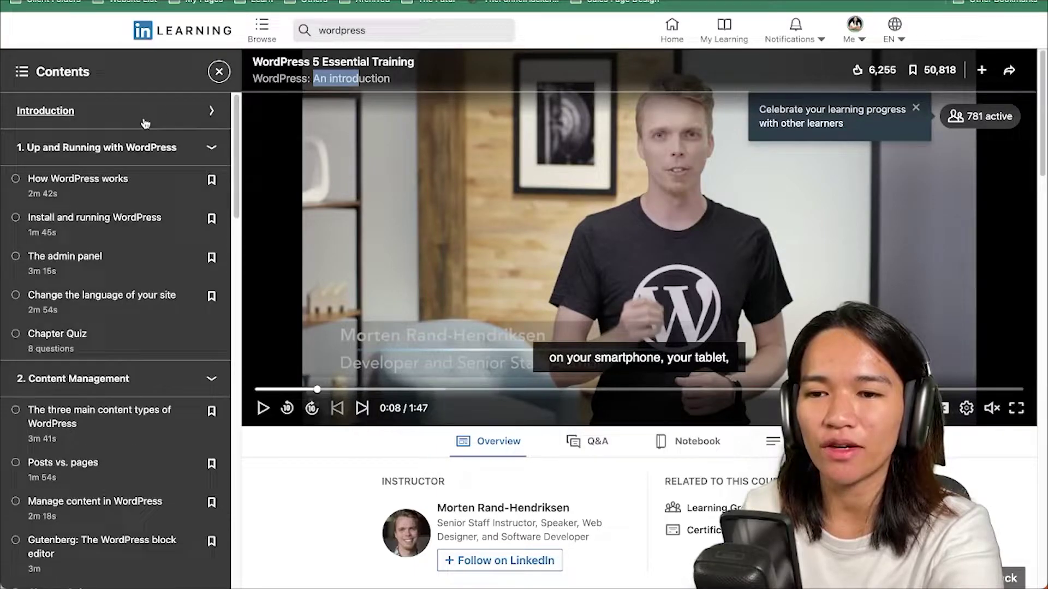
click(210, 111)
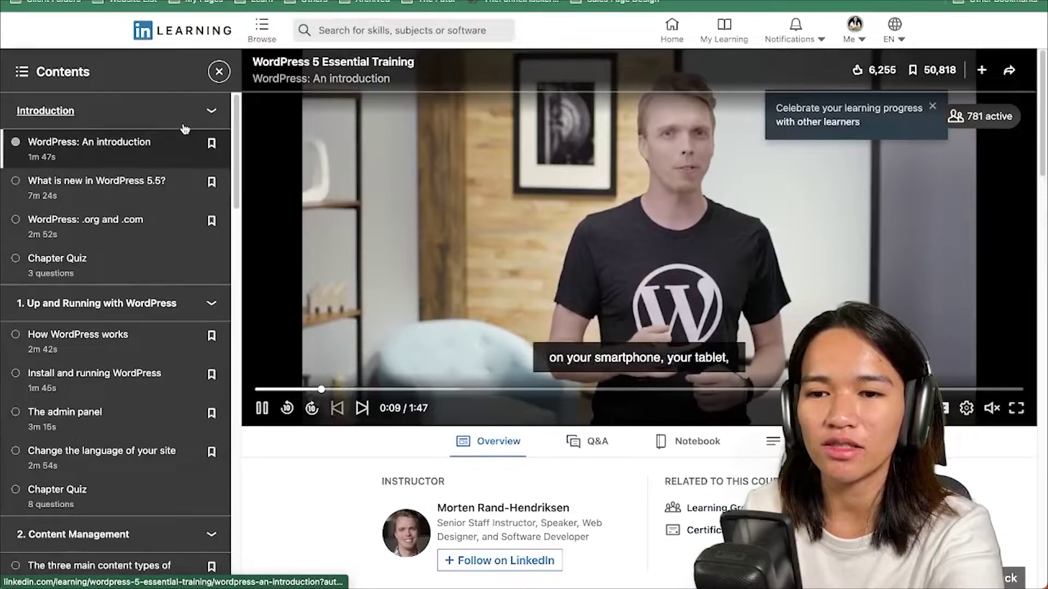
- Pause the WordPress: An introduction video and review the lesson list and the Overview section with the instructor and course details
click(262, 408)
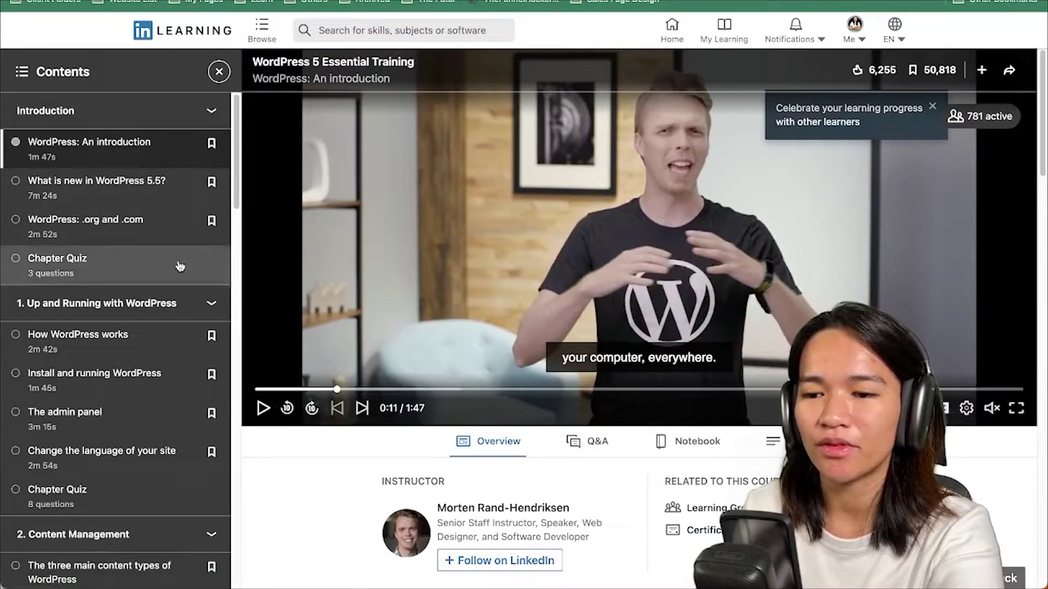
click(212, 144)
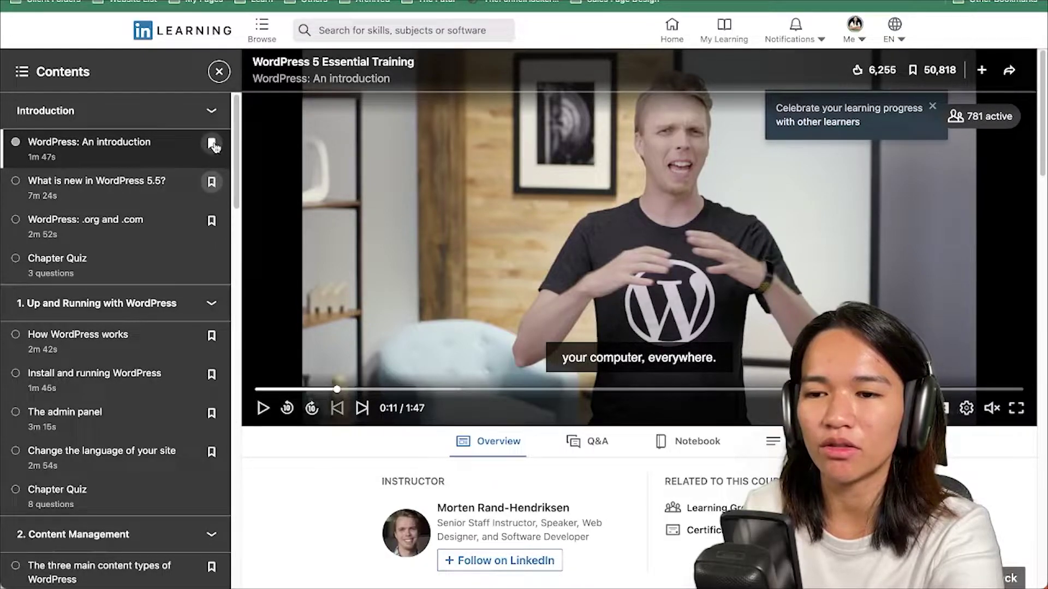
scroll(613, 269, down, 4)
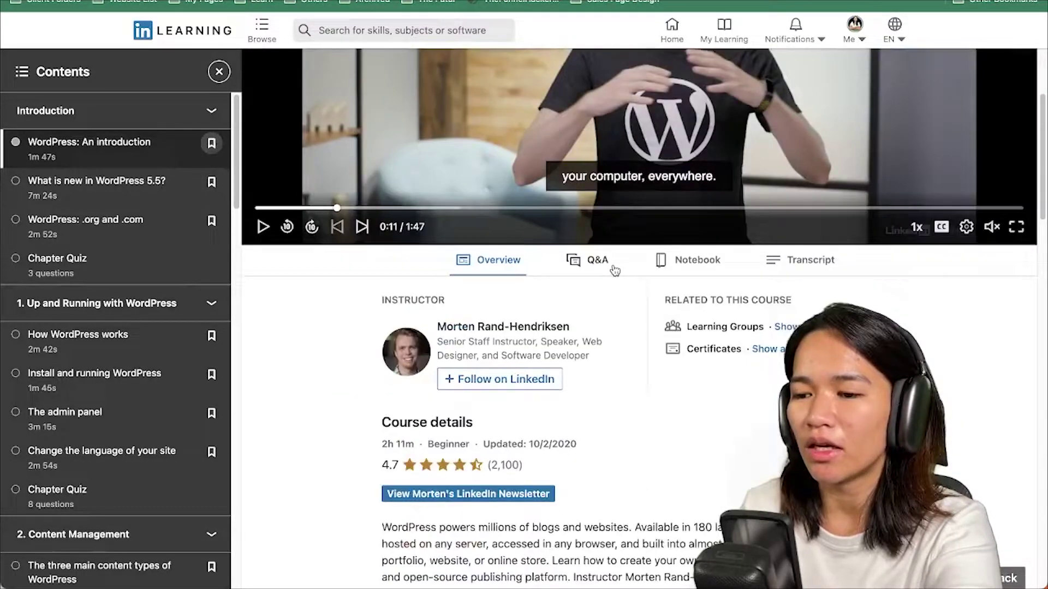
scroll(588, 308, up, 4)
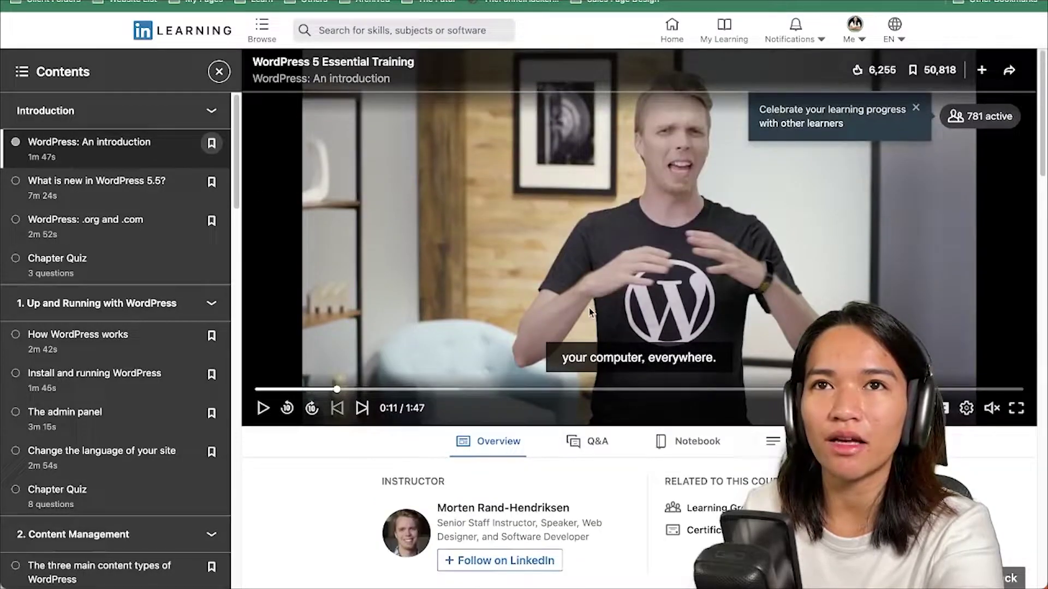
scroll(500, 418, down, 1)
scroll(500, 418, down, 1)
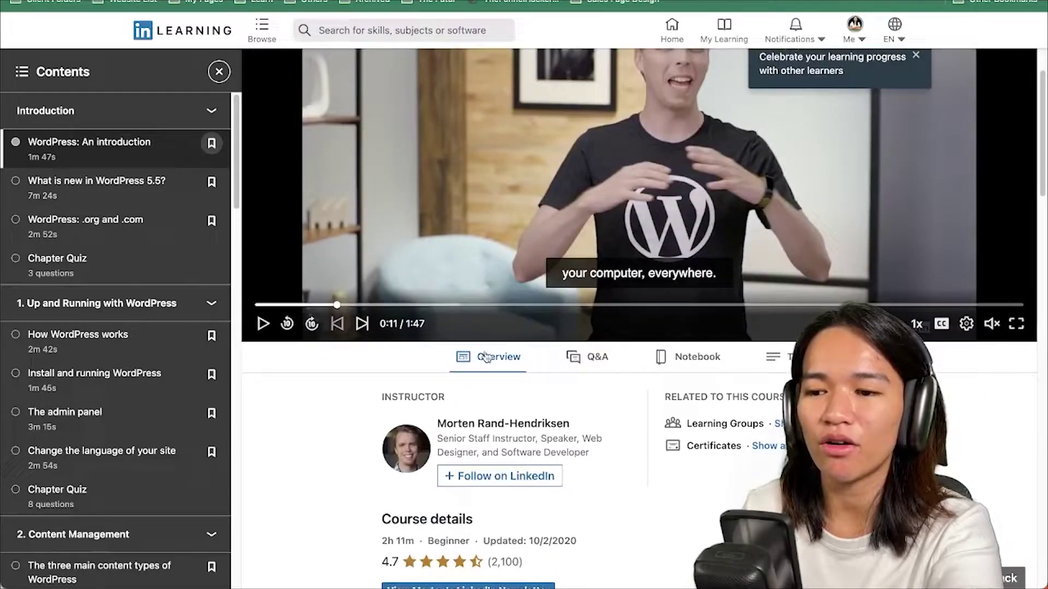
- Review the Overview section of the WordPress 5 Essential Training course, including its course details, description and learner reviews
scroll(500, 420, down, 1)
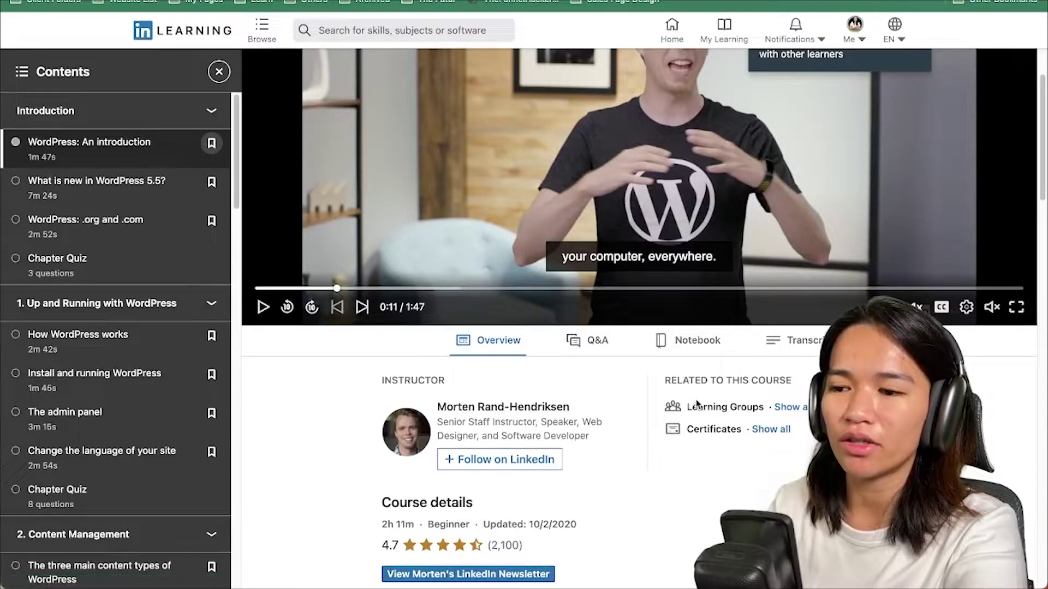
scroll(731, 404, down, 3)
scroll(480, 428, down, 5)
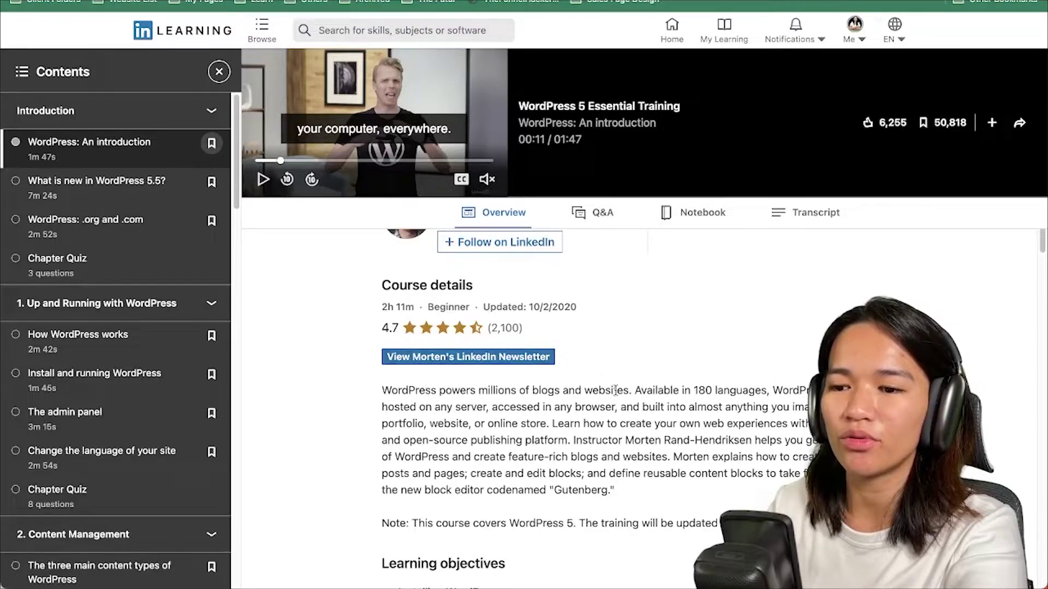
scroll(616, 389, down, 10)
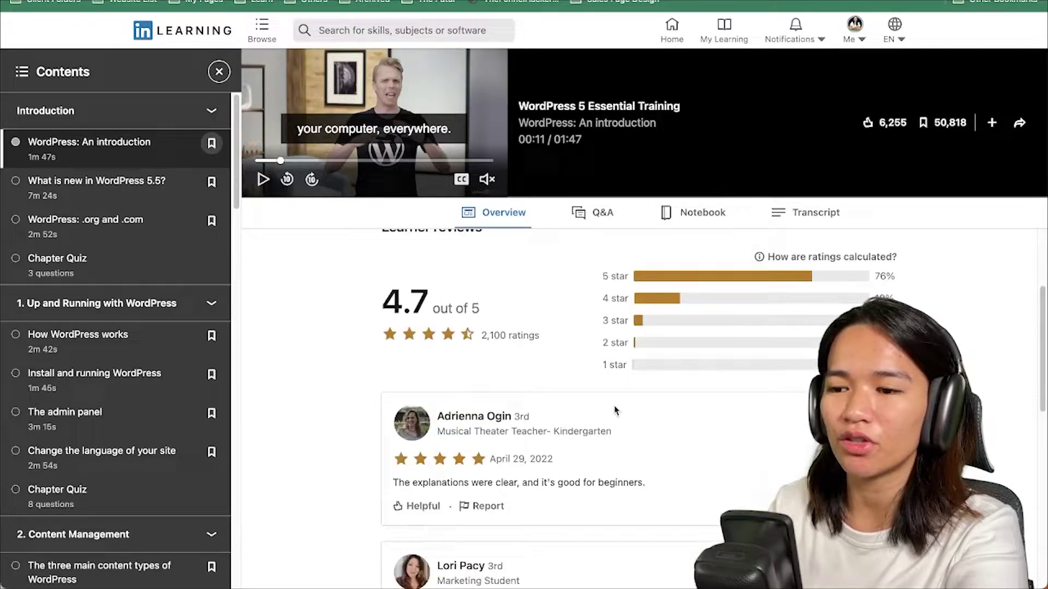
scroll(615, 410, down, 5)
scroll(611, 402, up, 20)
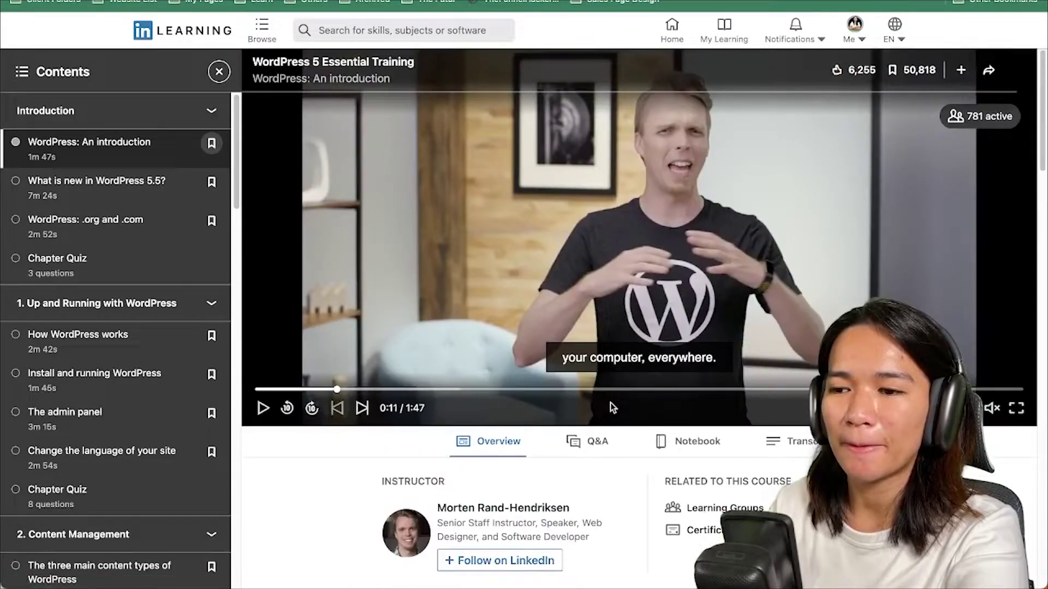
- Open the course's Q&A section and examine the question box and the learners' posts
click(588, 443)
scroll(600, 444, down, 4)
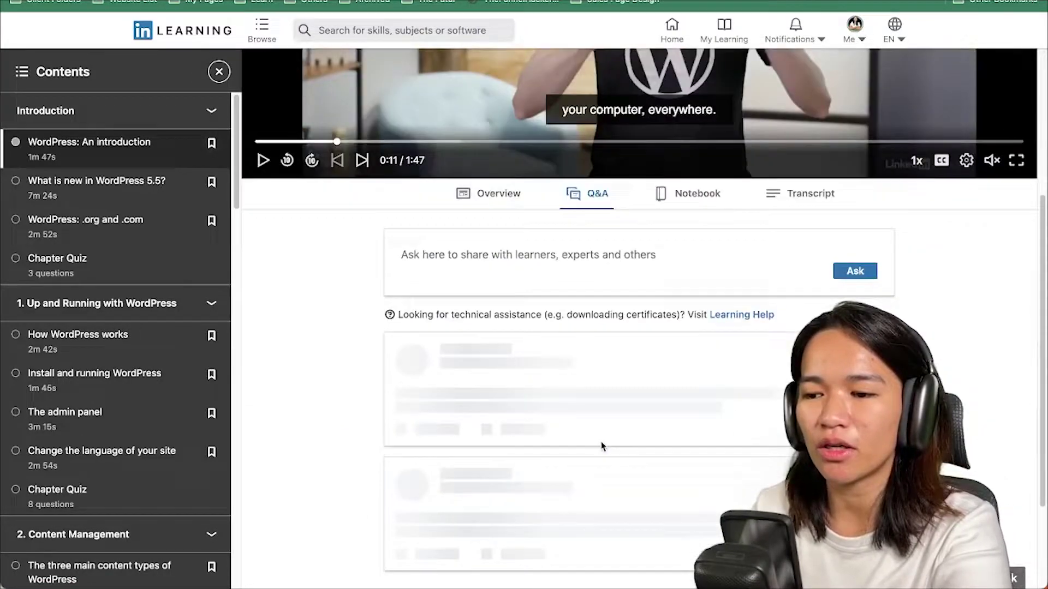
scroll(661, 310, up, 3)
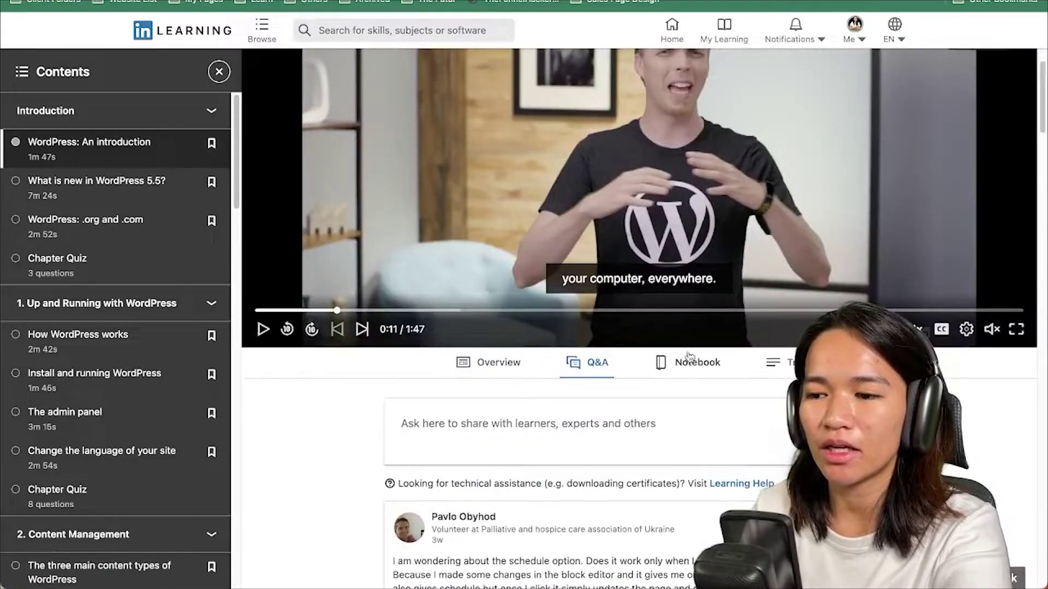
- Open the course's Notebook section and examine the note field, the saved note and the notes export option
click(695, 365)
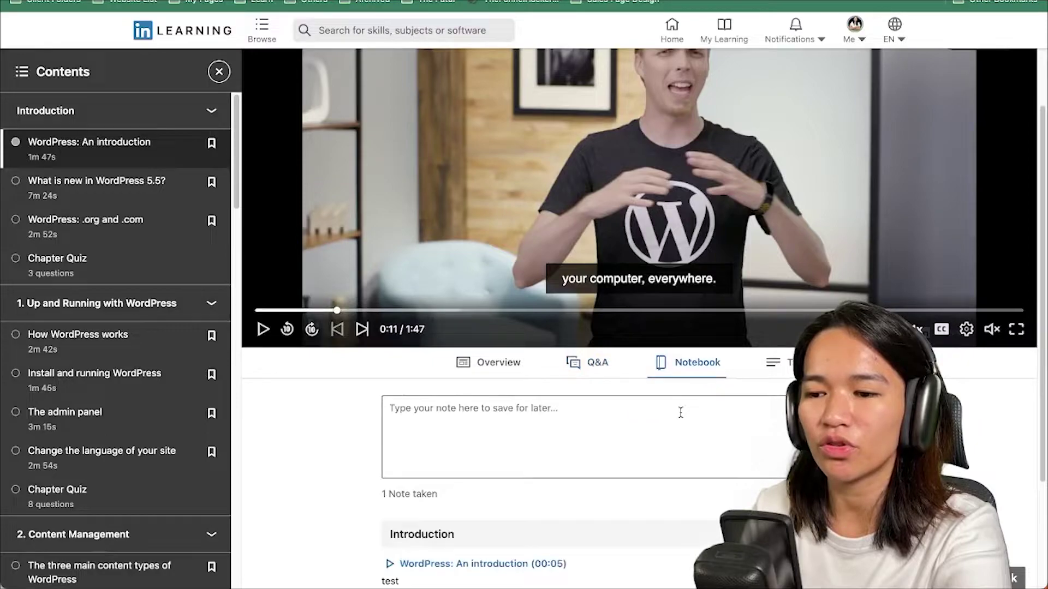
scroll(611, 317, down, 3)
click(610, 318)
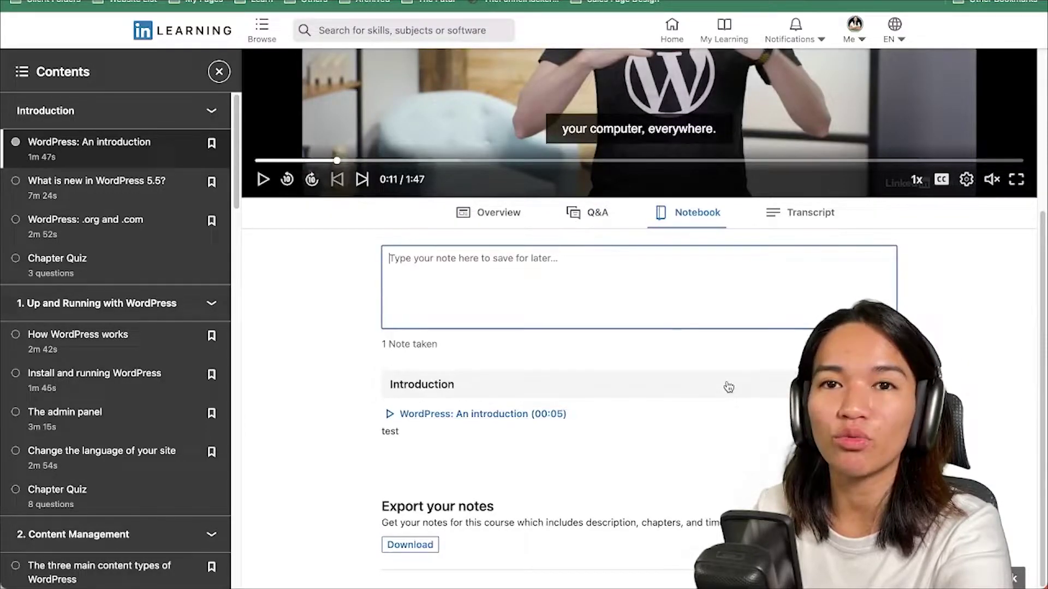
scroll(733, 393, up, 4)
scroll(734, 470, down, 4)
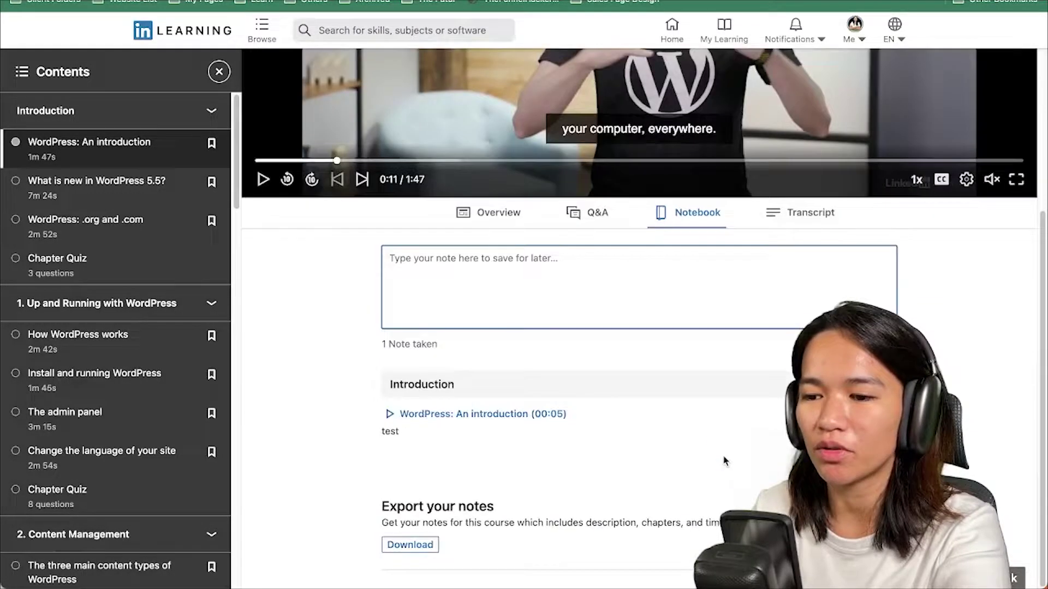
- Open the Transcript section of the WordPress: An introduction lesson and look through the video's text
click(805, 213)
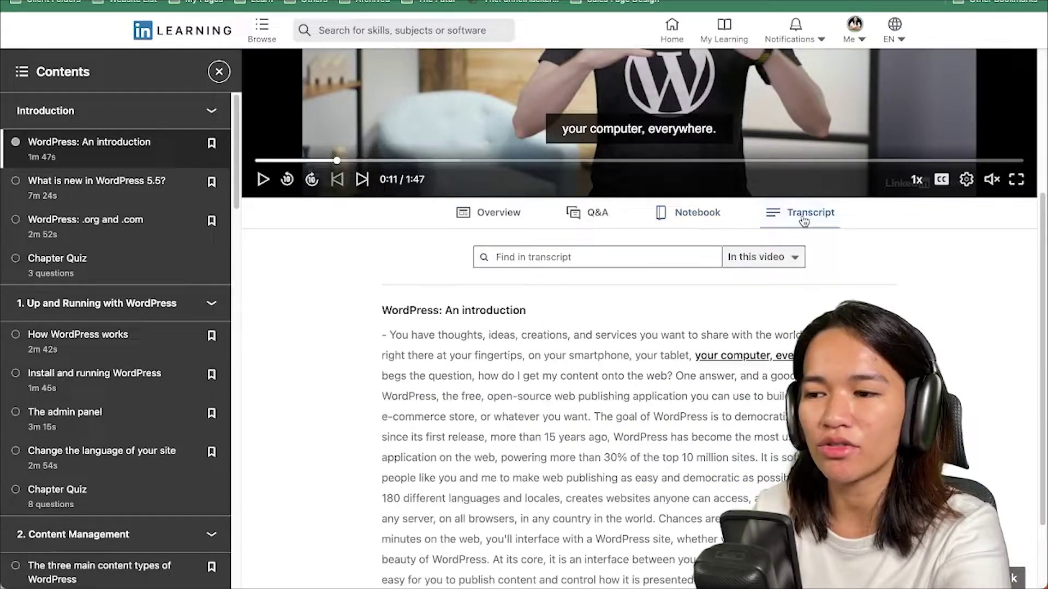
scroll(805, 229, down, 2)
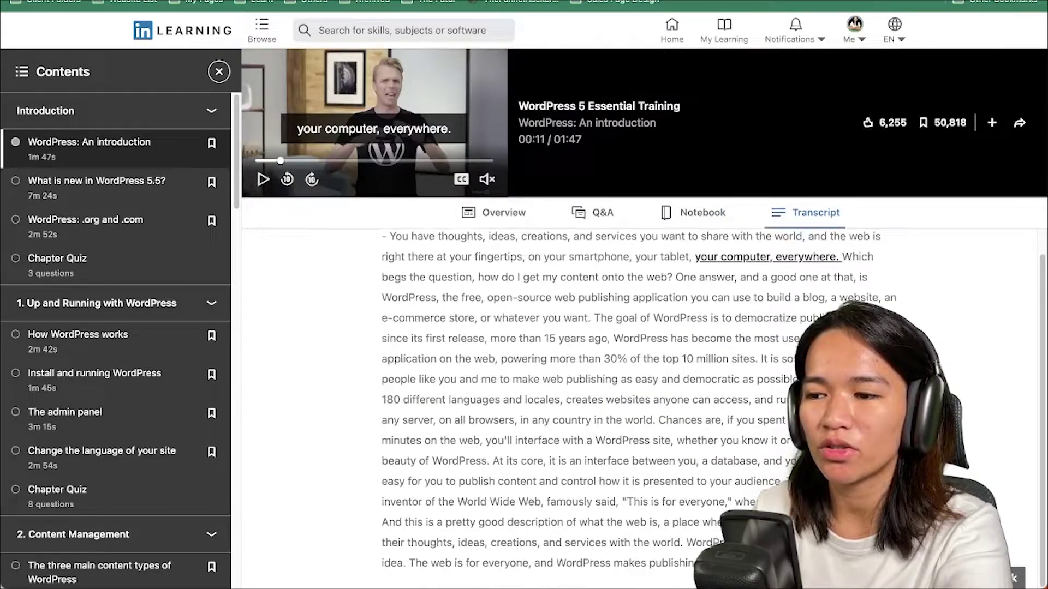
scroll(645, 328, up, 2)
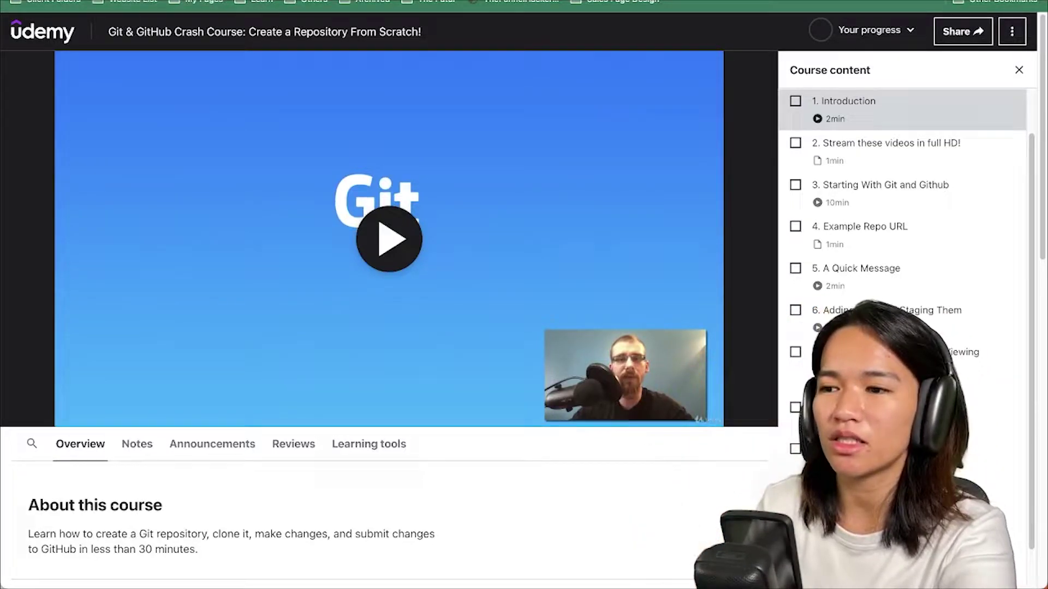
- Switch to Udemy's Git & GitHub Crash Course and mark the first three lectures of Section 1: Introduction as completed
mouse_move(757, 86)
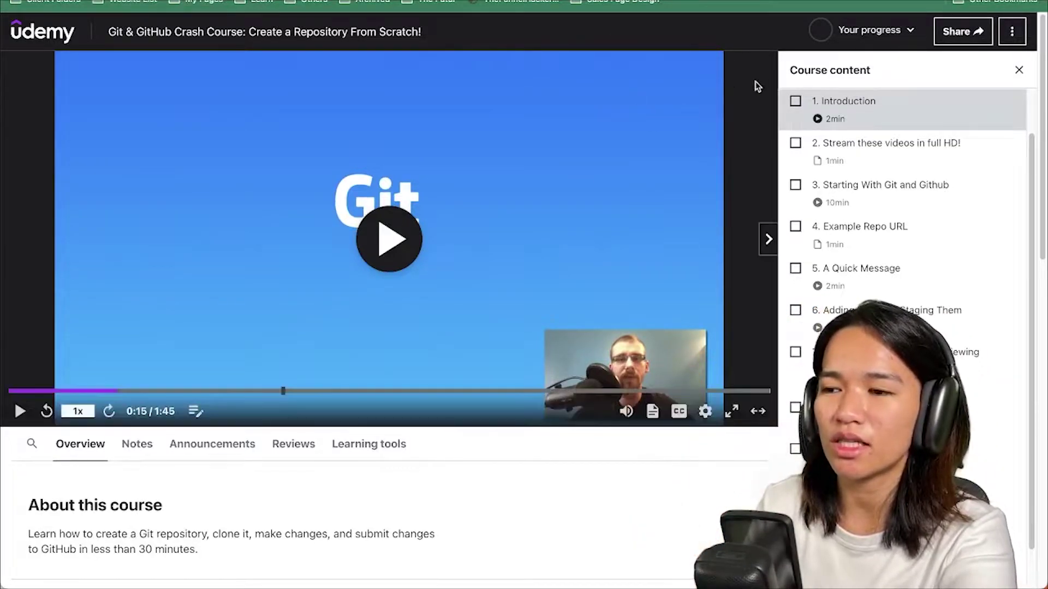
click(794, 102)
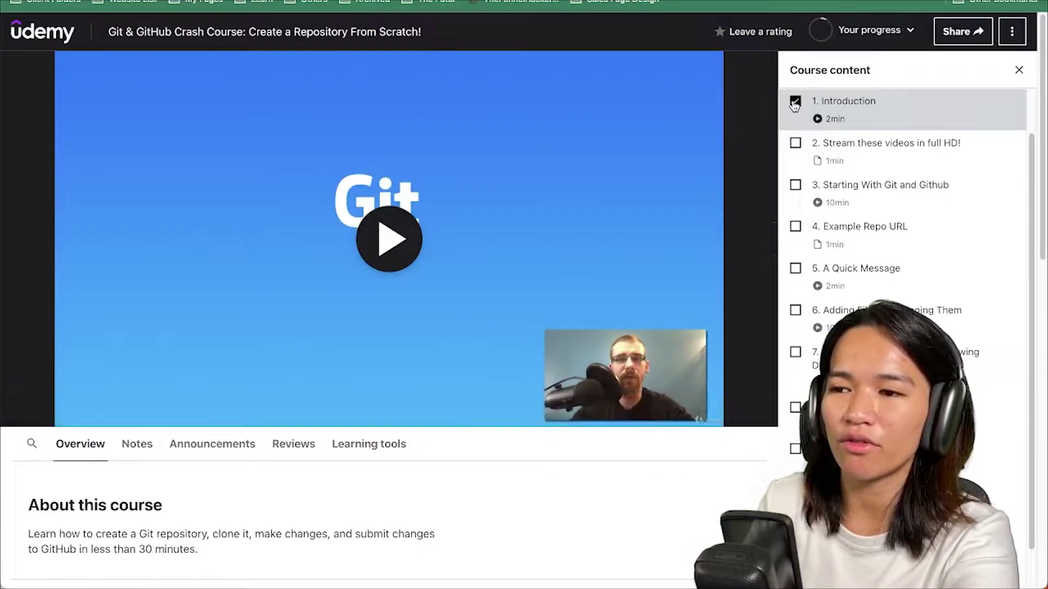
click(797, 149)
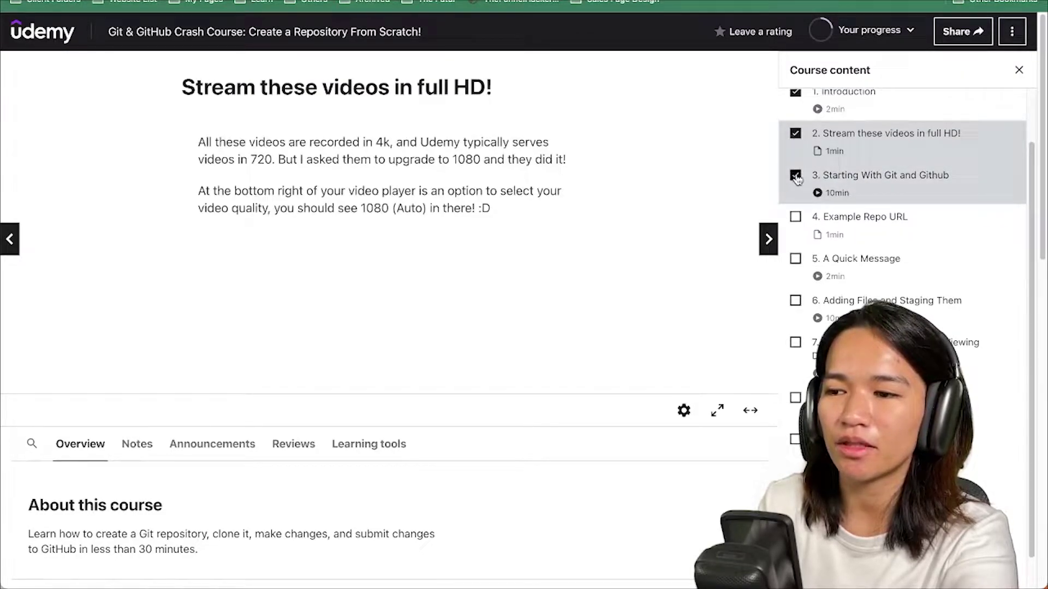
scroll(808, 230, up, 2)
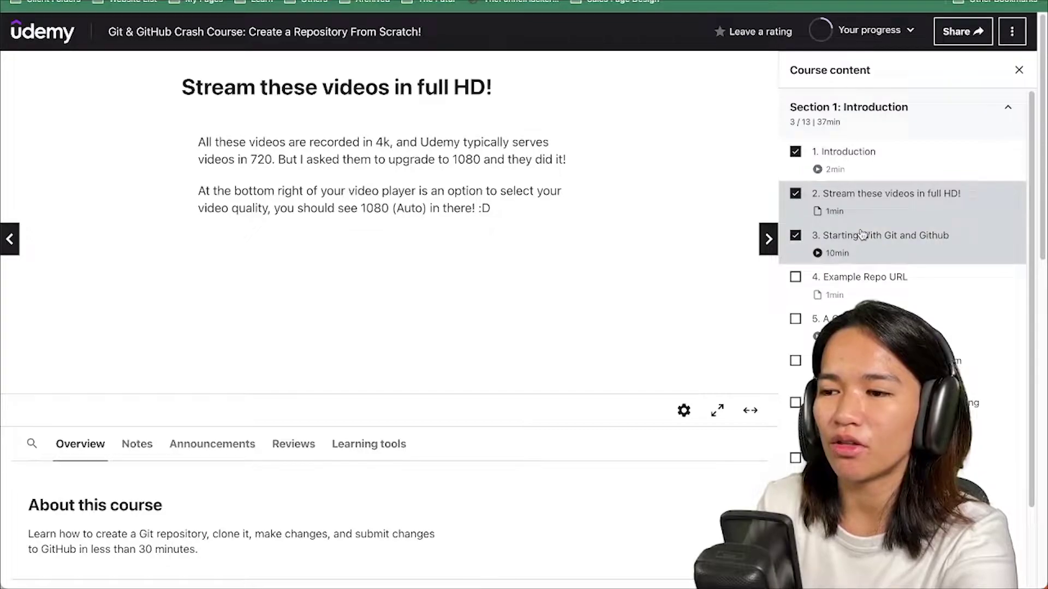
- Review the Udemy course's Overview section with its course numbers, features and description
scroll(921, 218, down, 3)
scroll(153, 232, down, 5)
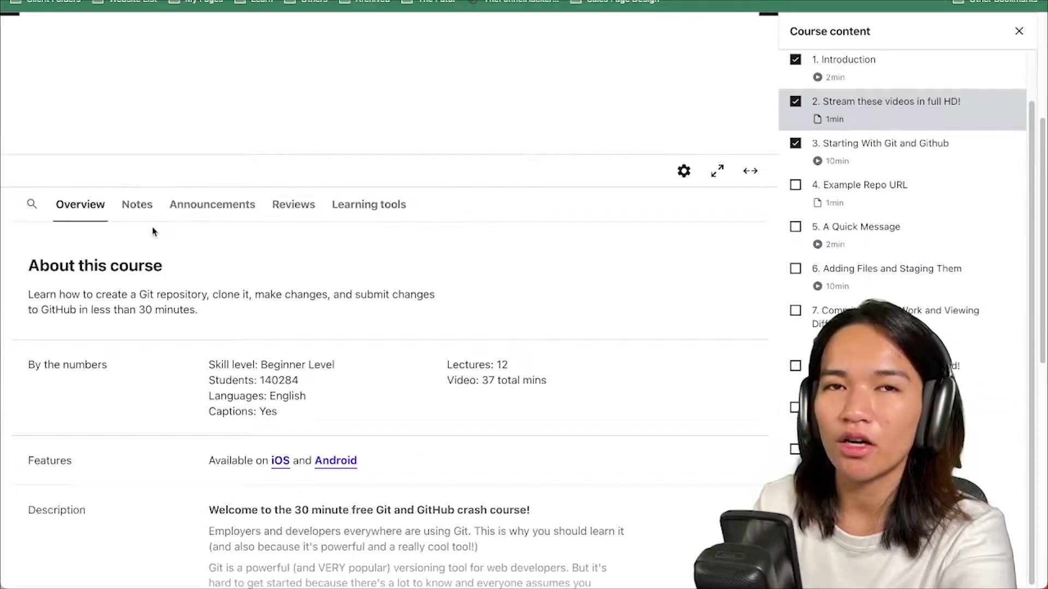
scroll(309, 377, up, 5)
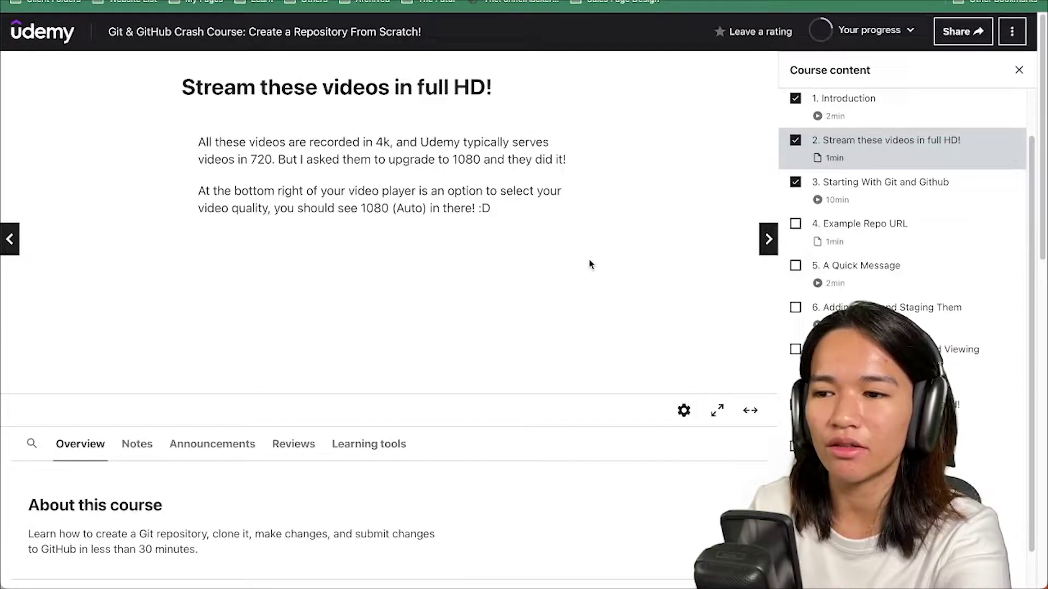
- Reopen the Introduction lecture of the Git & GitHub course and pause its video
click(866, 111)
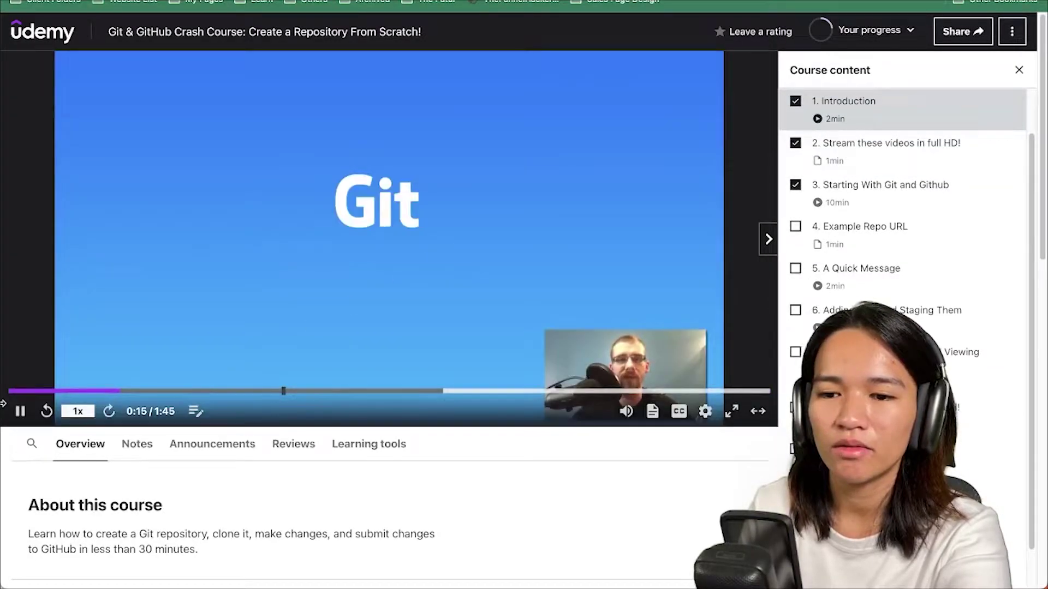
click(20, 413)
scroll(185, 405, down, 3)
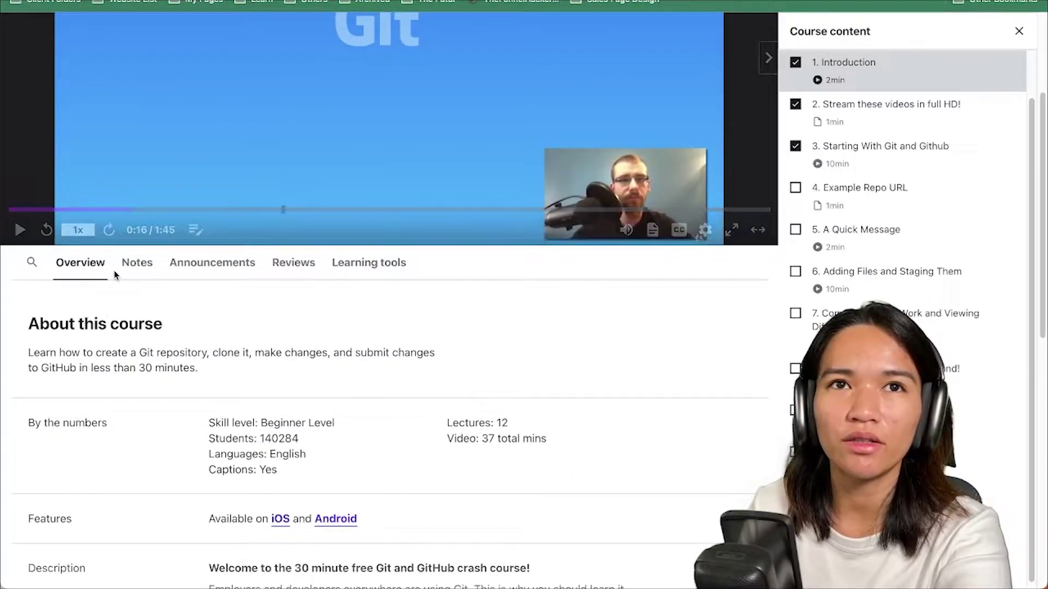
- Open the Udemy course's Notes section and its Announcements section to see what each offers students
click(149, 272)
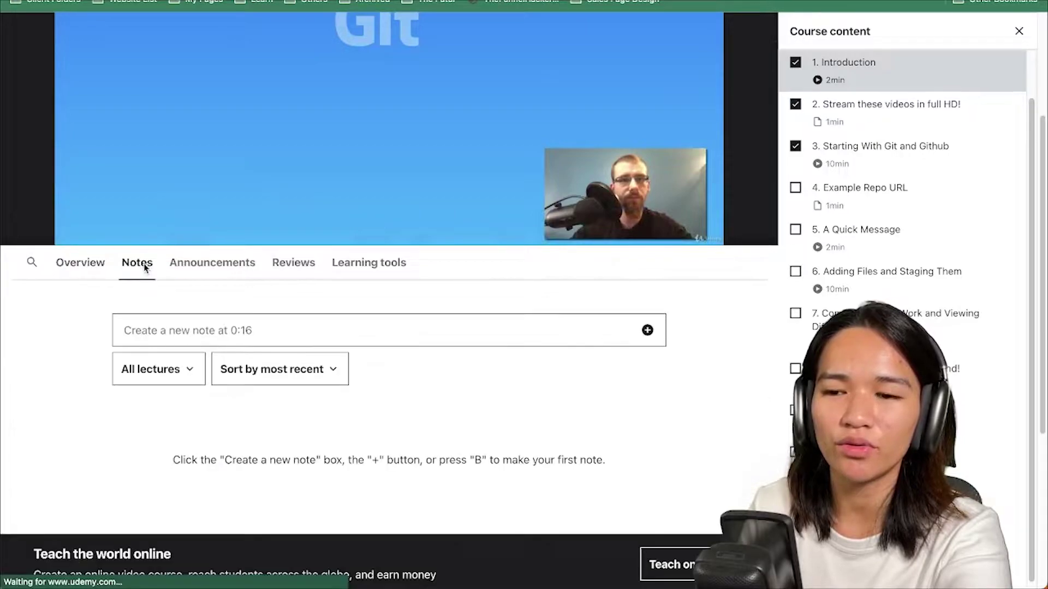
click(207, 267)
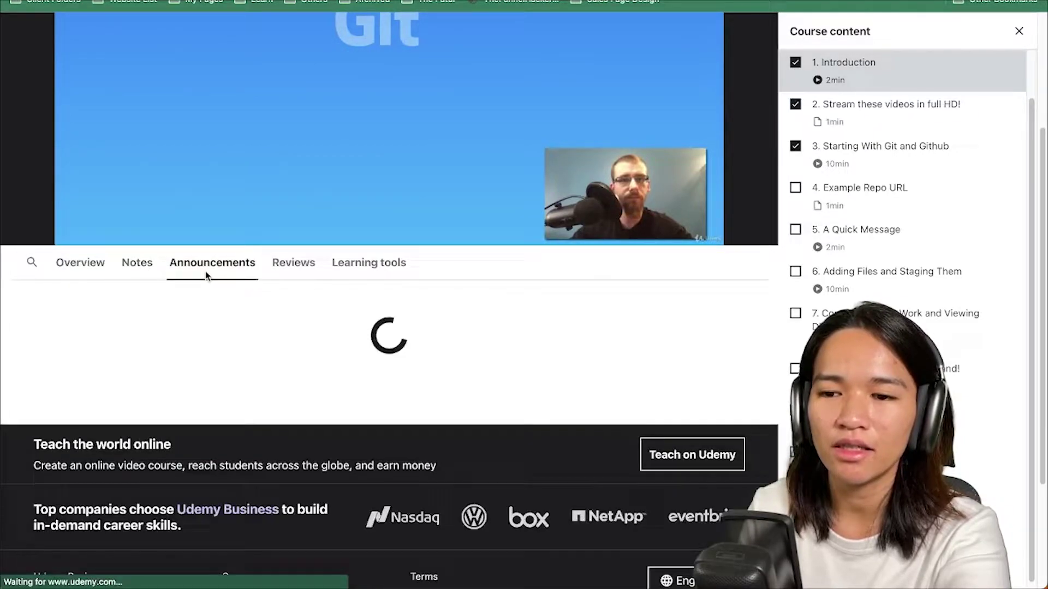
scroll(335, 325, up, 2)
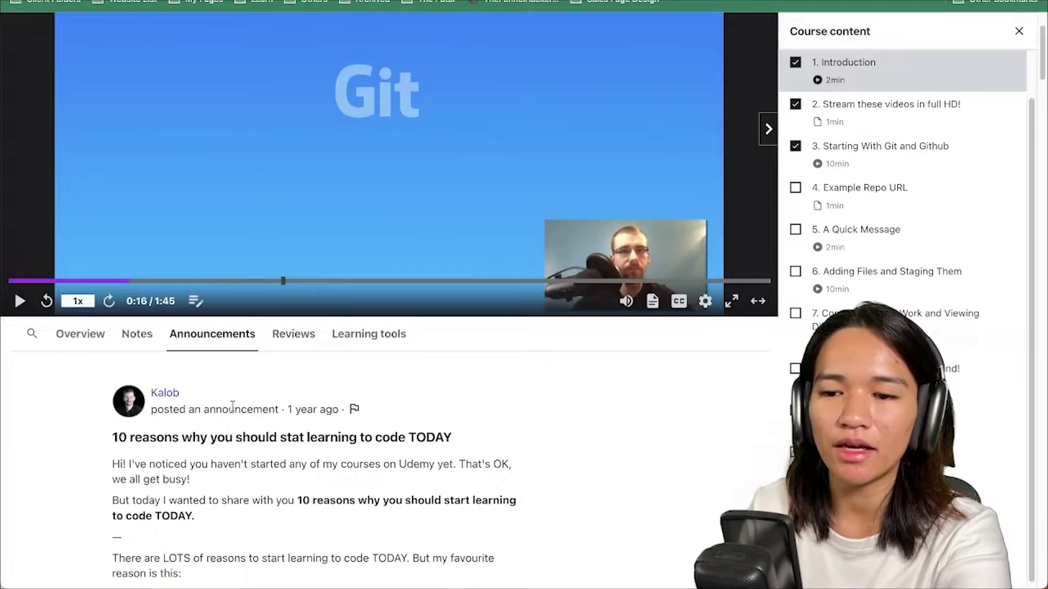
- Review the student feedback in the Udemy course's Reviews section, and open the Learning tools section
click(282, 335)
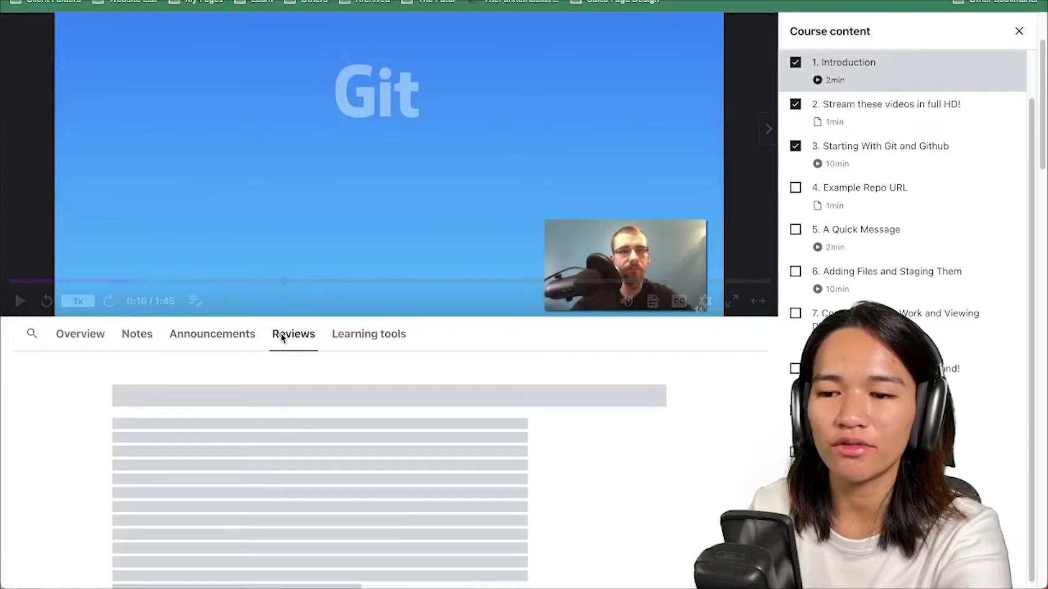
scroll(407, 402, down, 5)
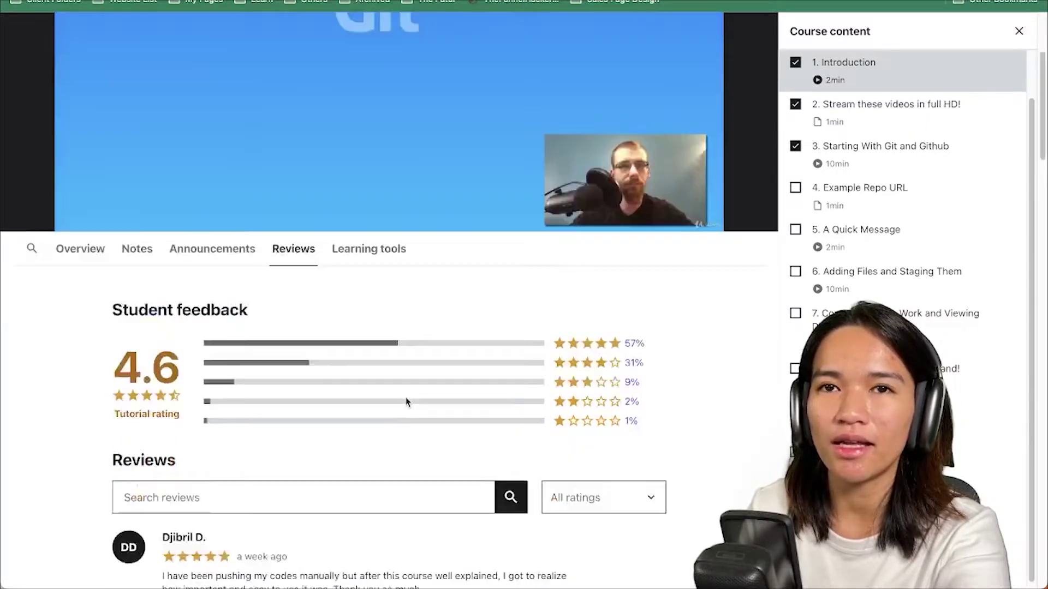
scroll(377, 262, up, 4)
click(375, 257)
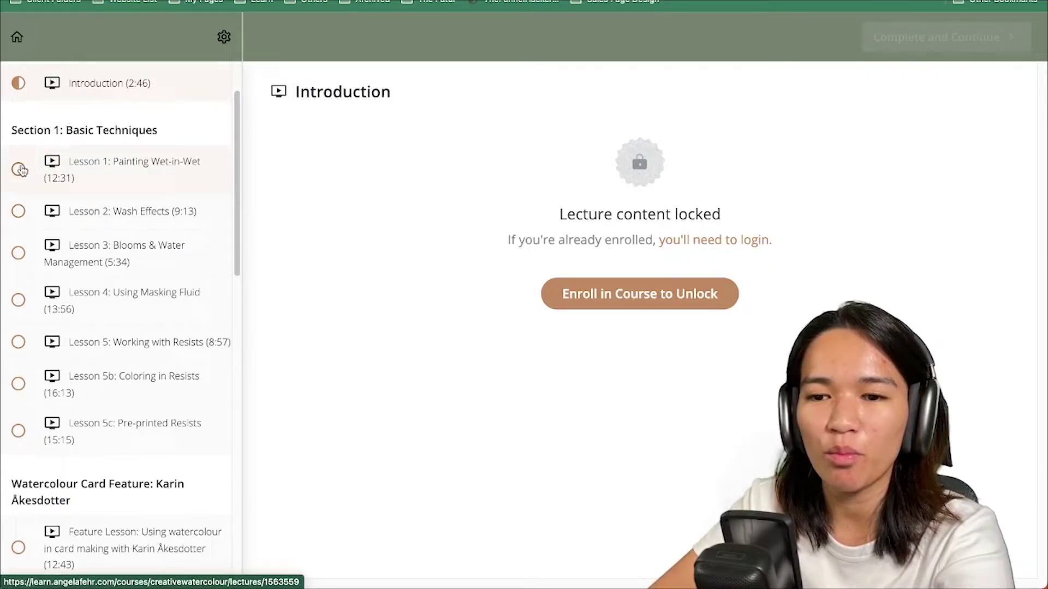
- Switch to the watercolour course's locked Introduction lecture and look through the sections and lessons in its course outline
scroll(96, 190, down, 5)
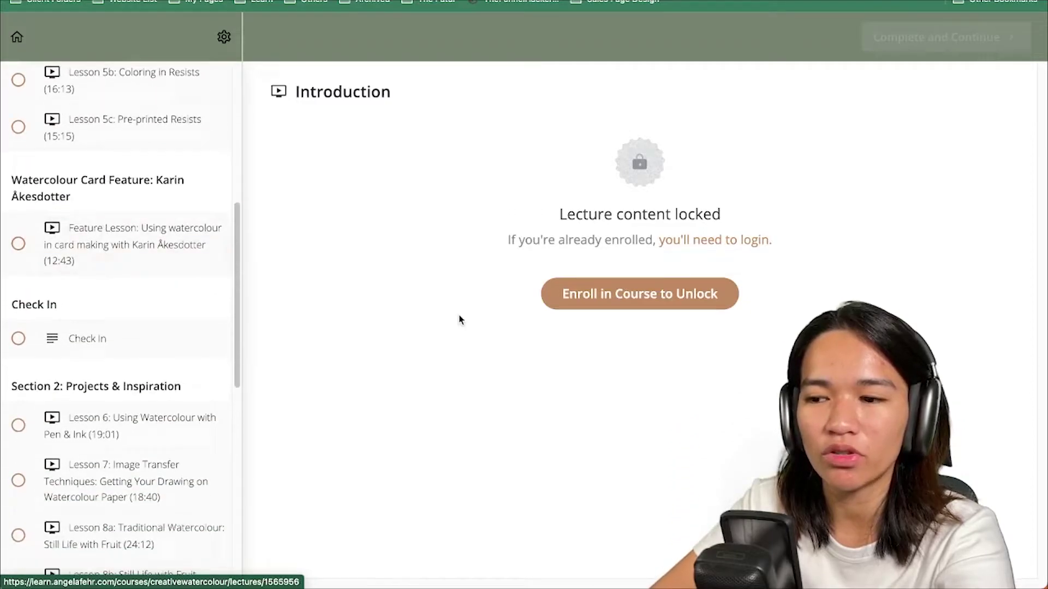
scroll(116, 345, down, 8)
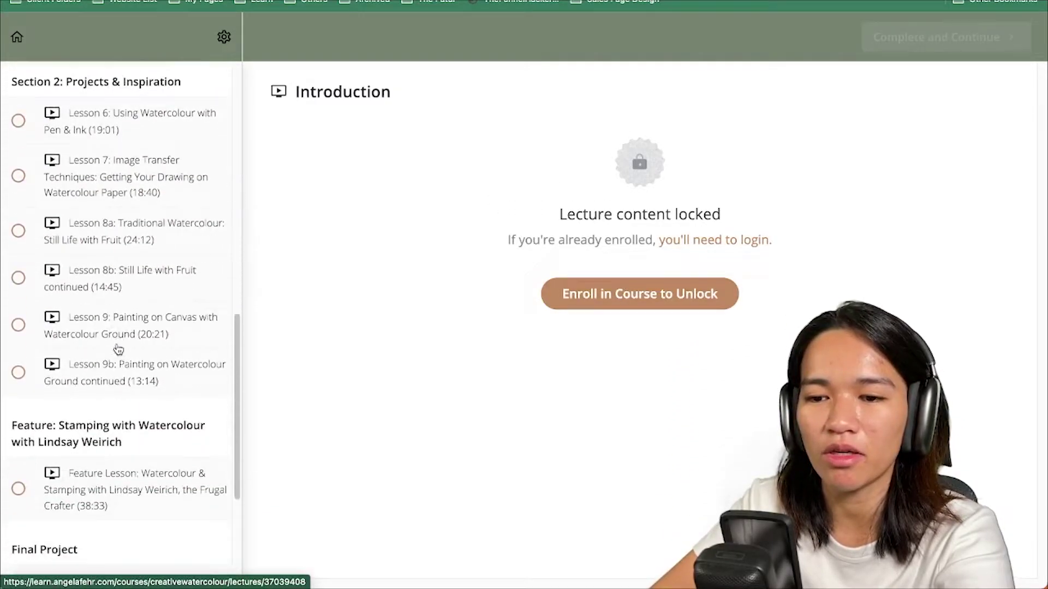
scroll(116, 344, up, 12)
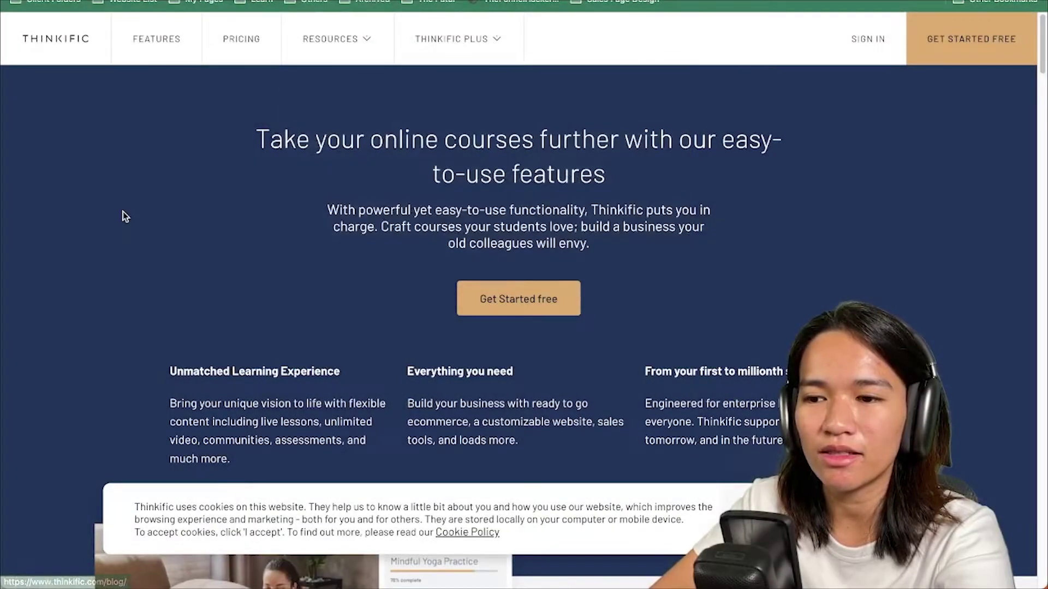
- Switch to Thinkific's features page and look through its course, business, branding and support features down to the footer
scroll(123, 213, down, 10)
scroll(124, 216, down, 15)
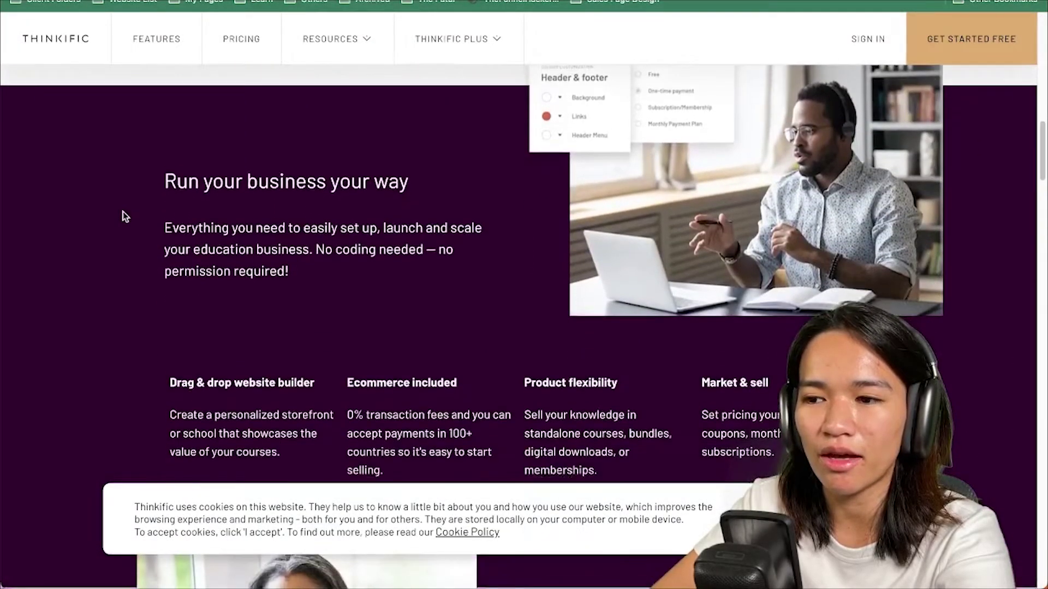
scroll(123, 215, down, 12)
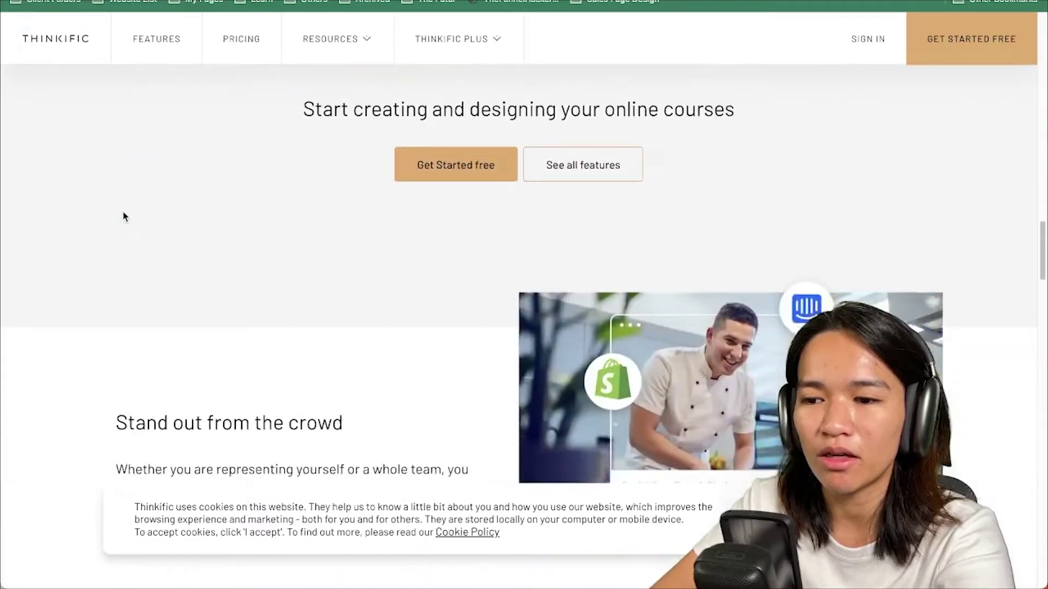
scroll(358, 197, down, 18)
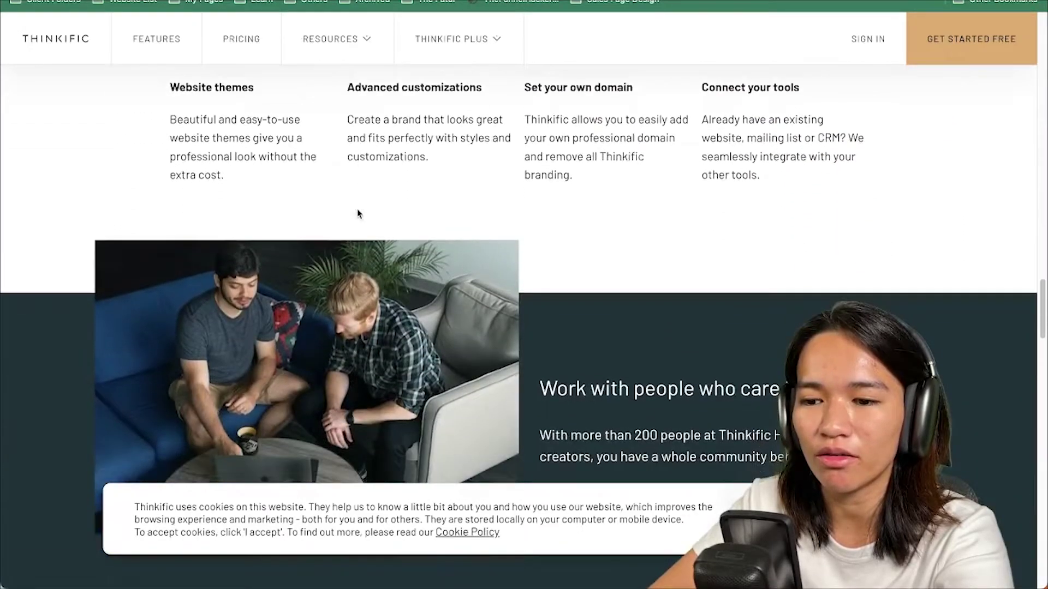
scroll(359, 213, down, 1)
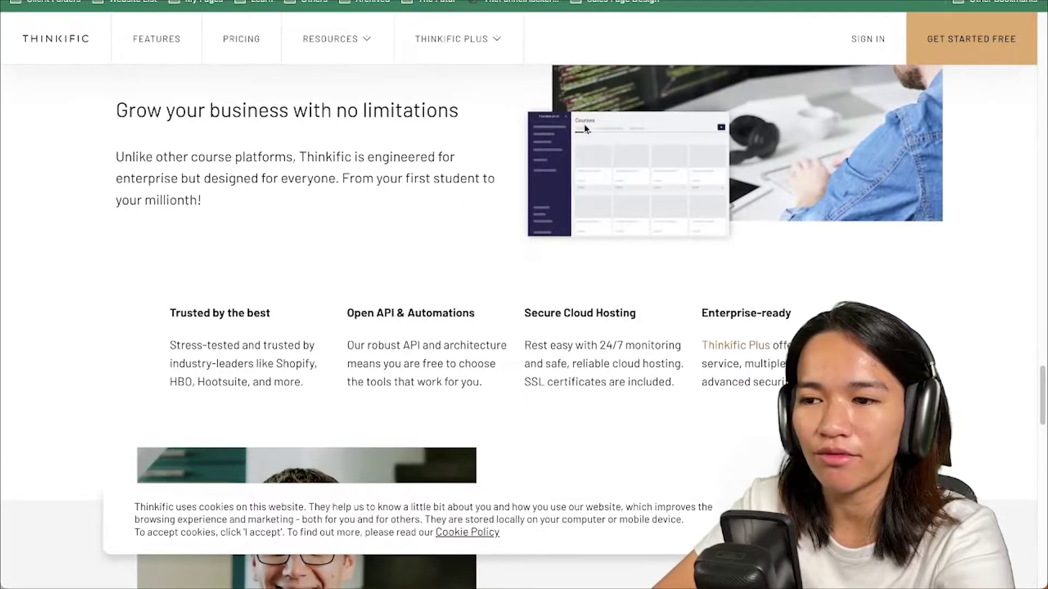
scroll(431, 211, down, 15)
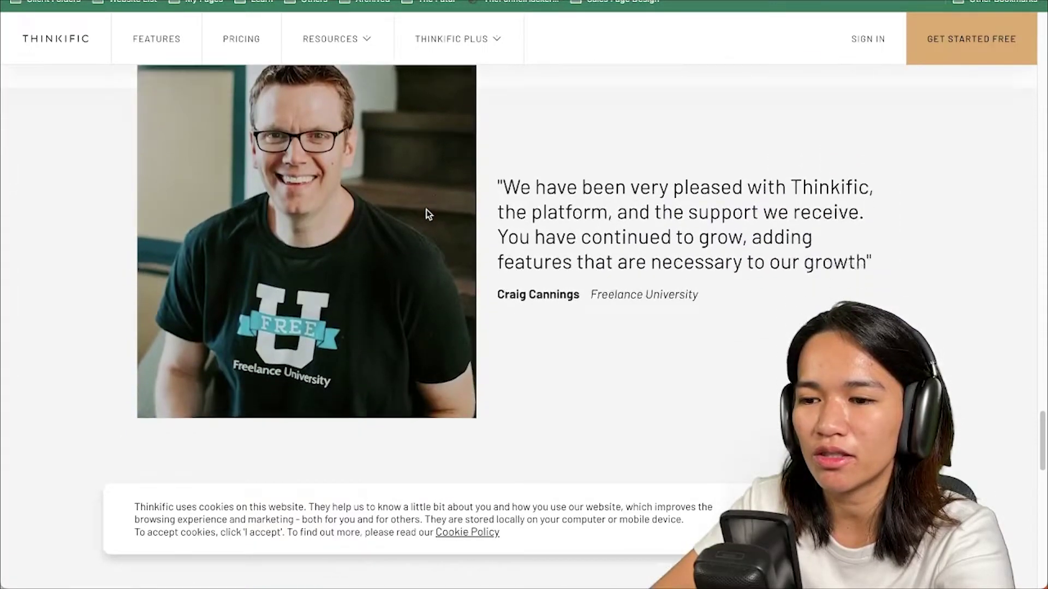
scroll(427, 210, down, 8)
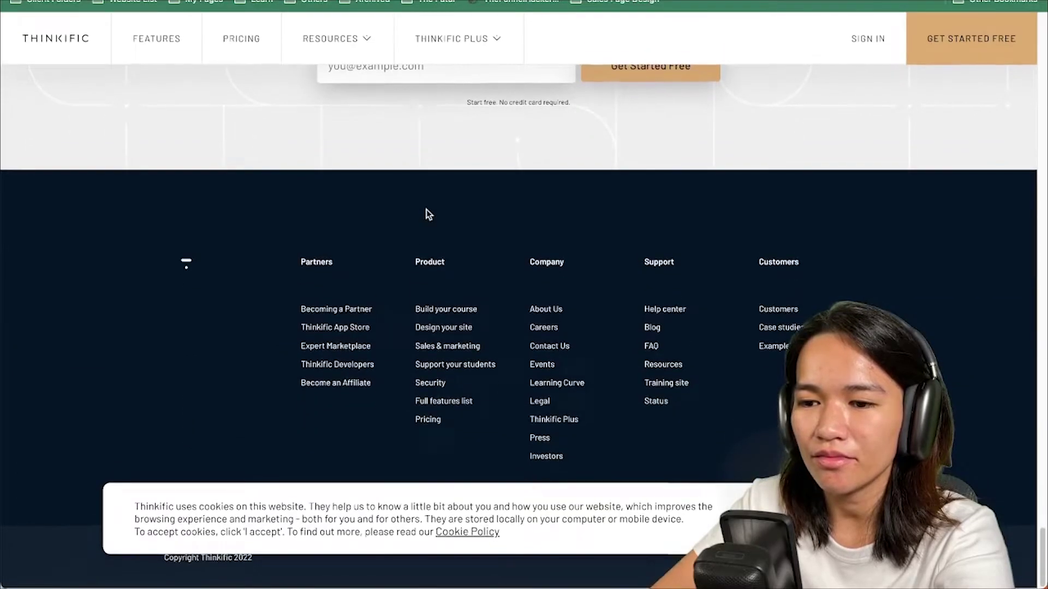
- Open Thinkific's article of membership site examples and go to its first example, the Kidexplorer site
click(336, 350)
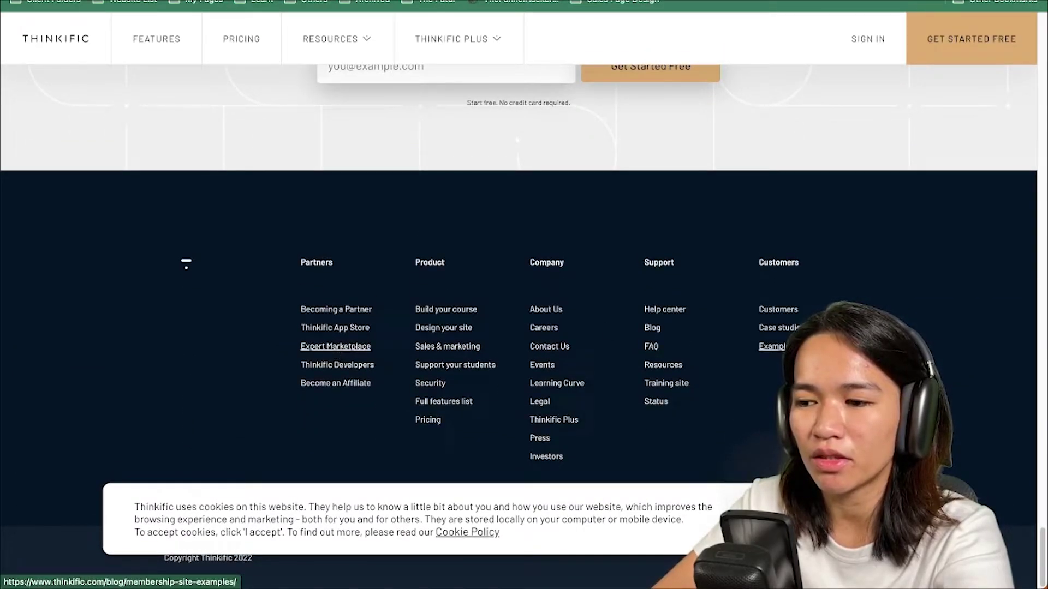
click(774, 347)
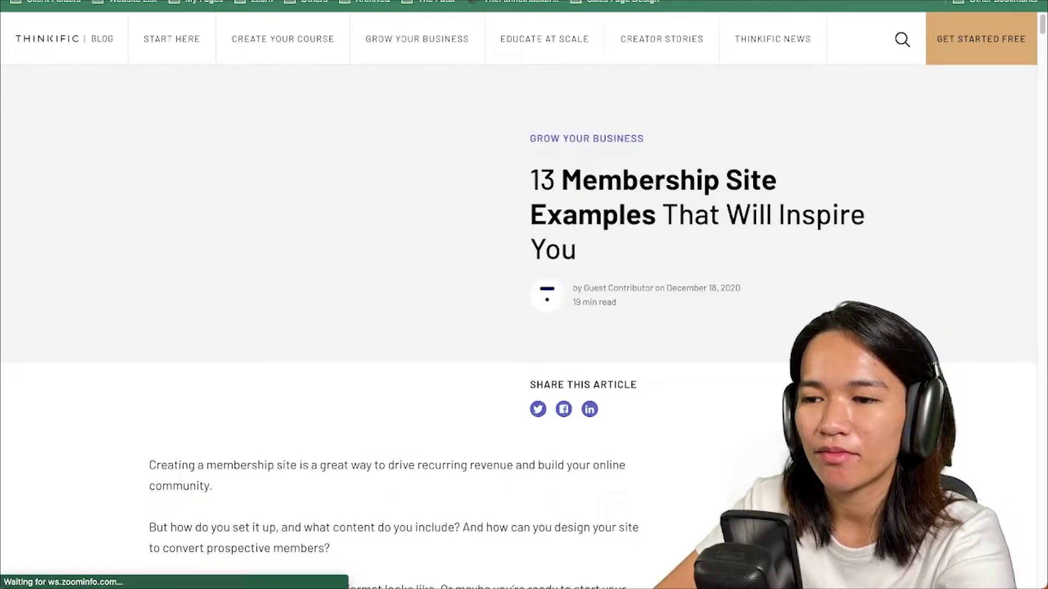
scroll(774, 347, down, 10)
scroll(394, 326, down, 15)
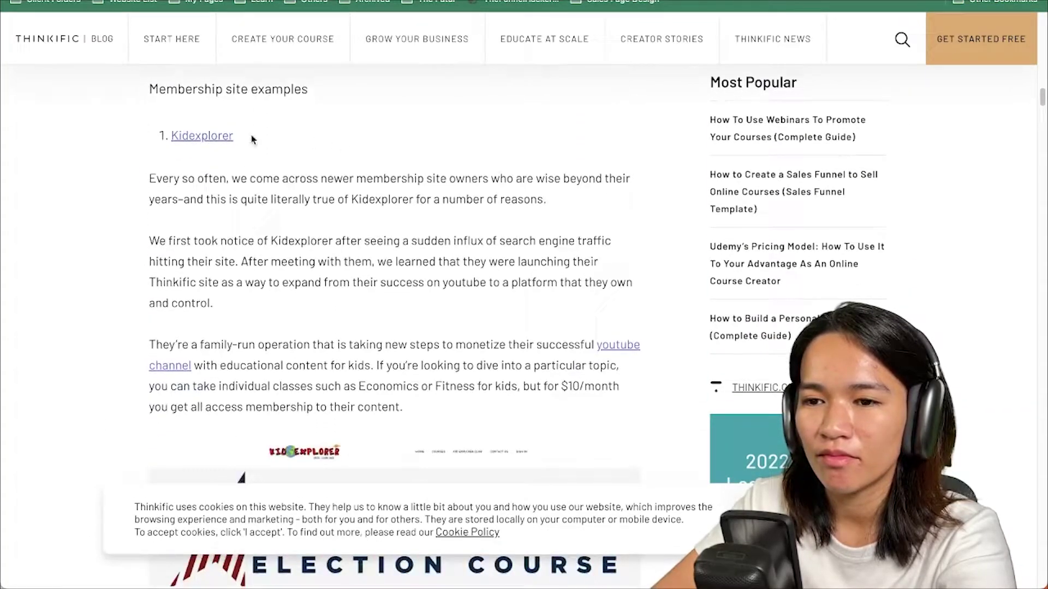
click(211, 140)
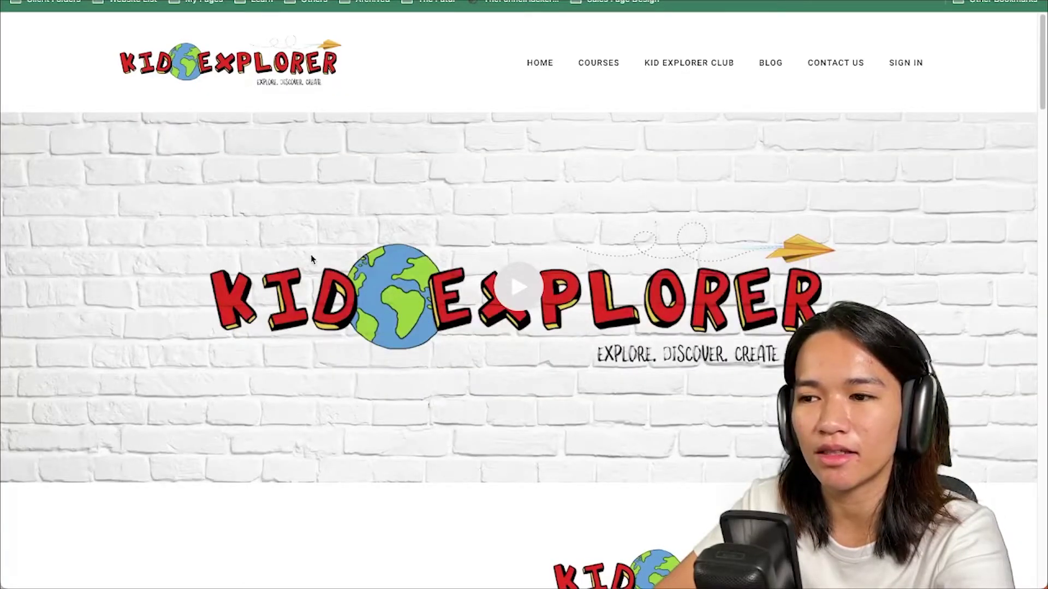
- Look over the Kid Explorer home page, then open its Courses page and browse the listed courses
scroll(311, 258, down, 9)
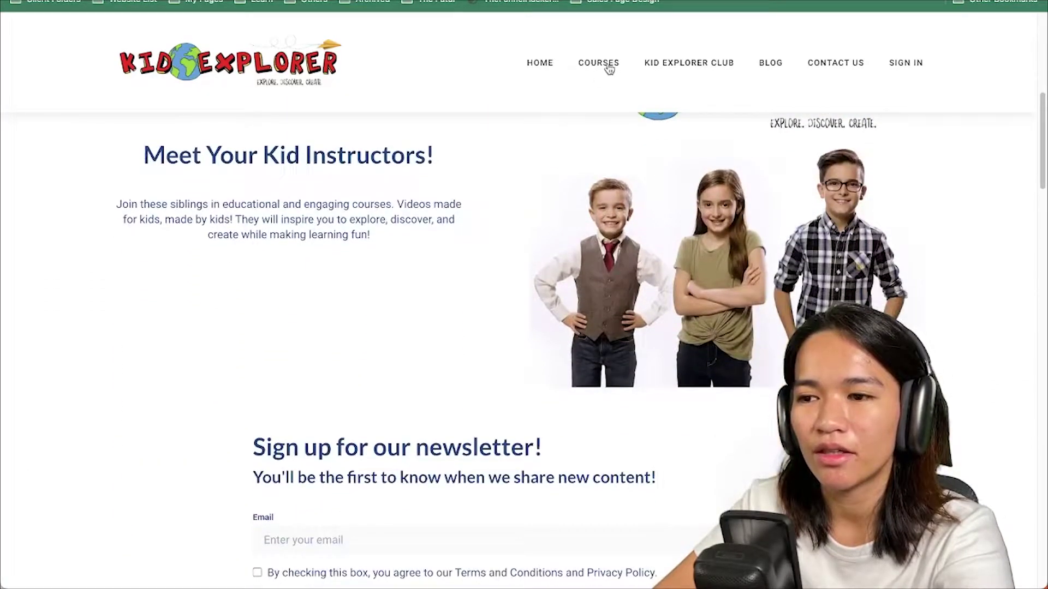
click(609, 69)
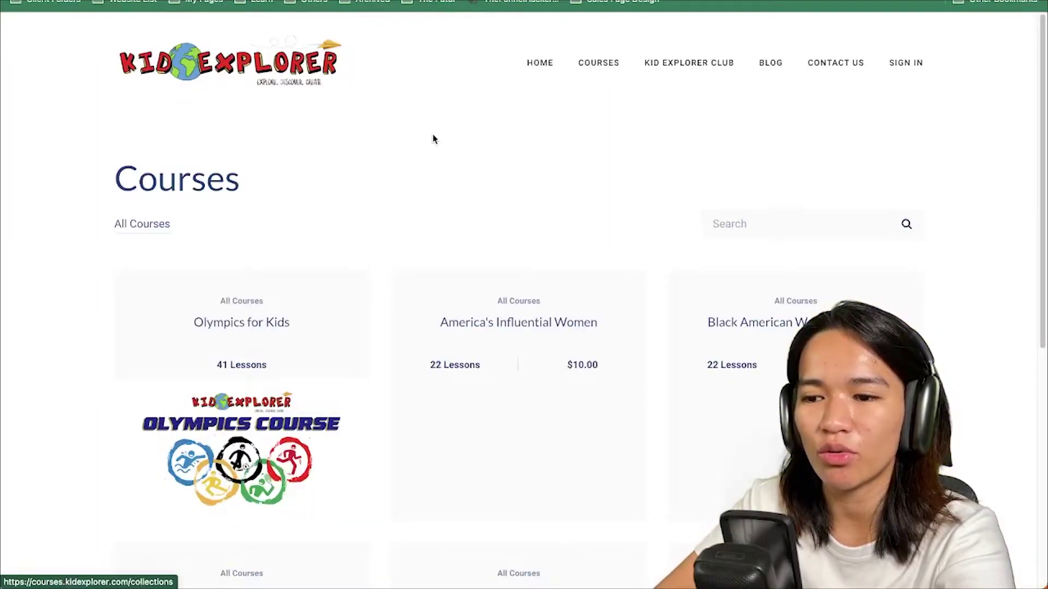
scroll(362, 239, down, 5)
scroll(363, 238, up, 5)
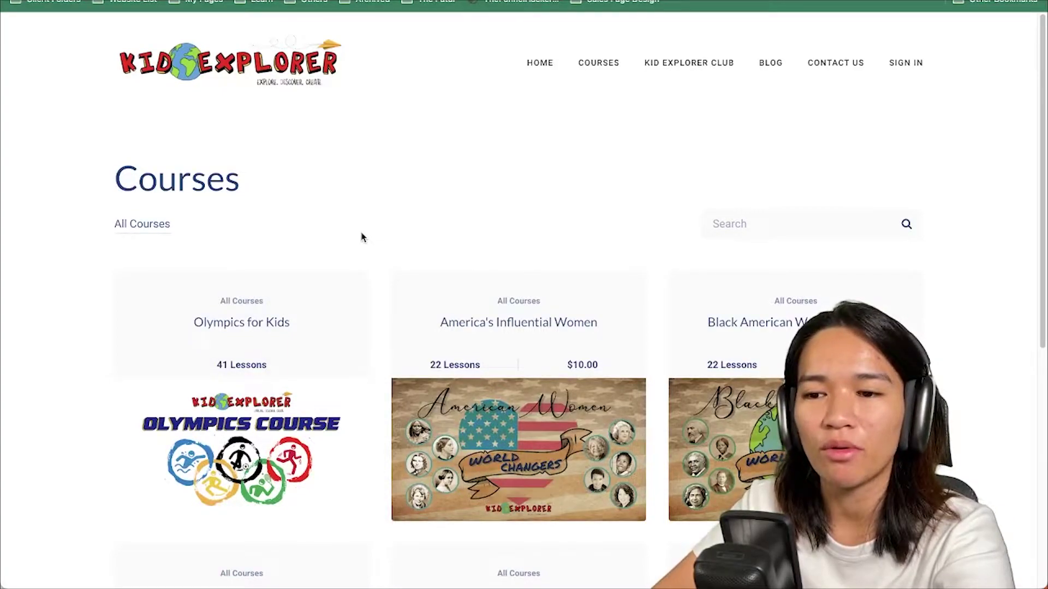
scroll(312, 280, down, 4)
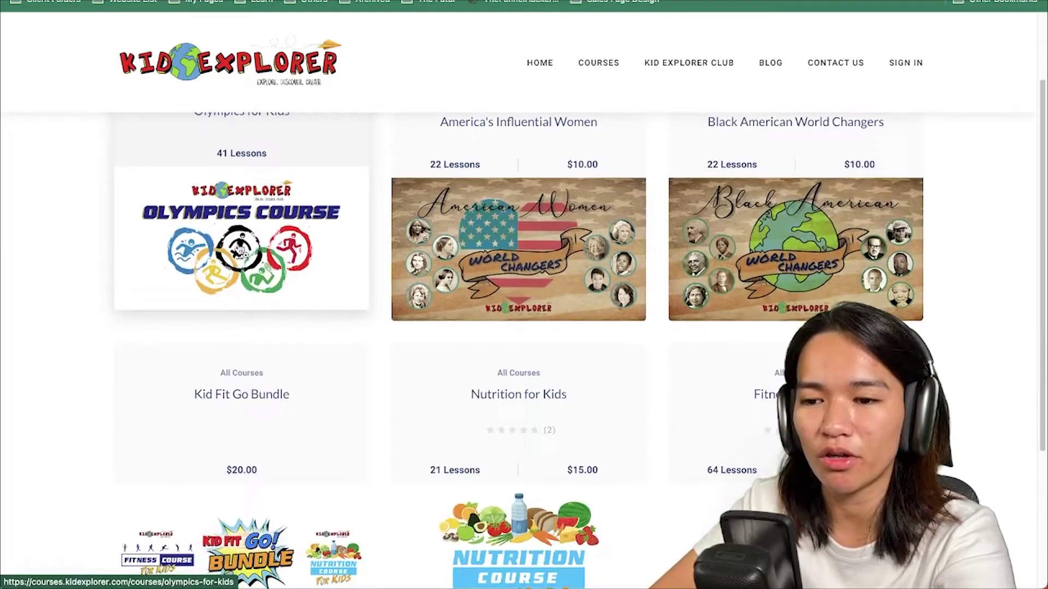
- Open the Olympics for Kids course page and review the chapters in its course curriculum
click(236, 239)
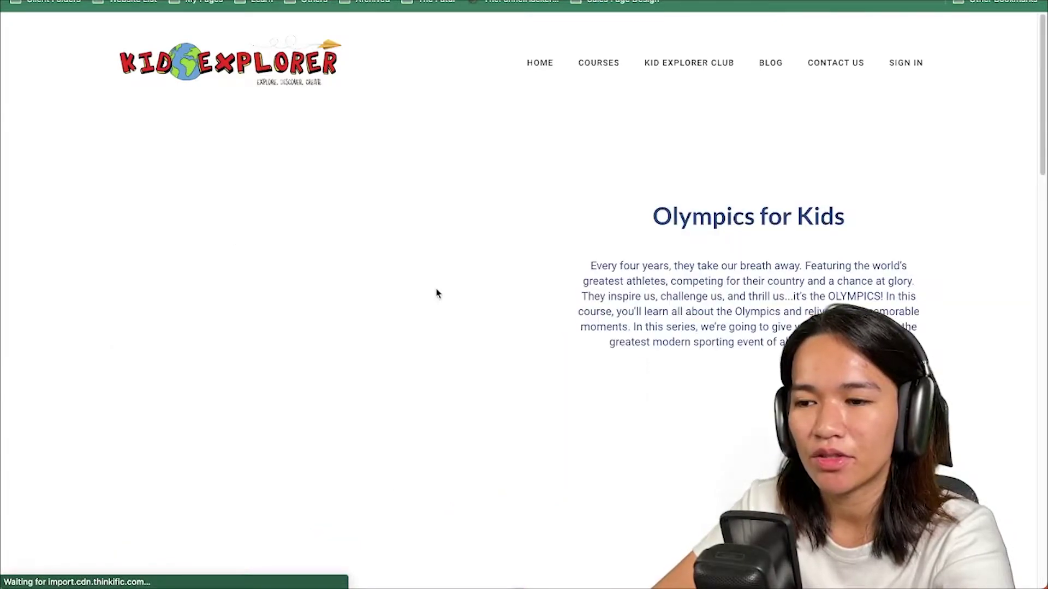
scroll(568, 223, down, 10)
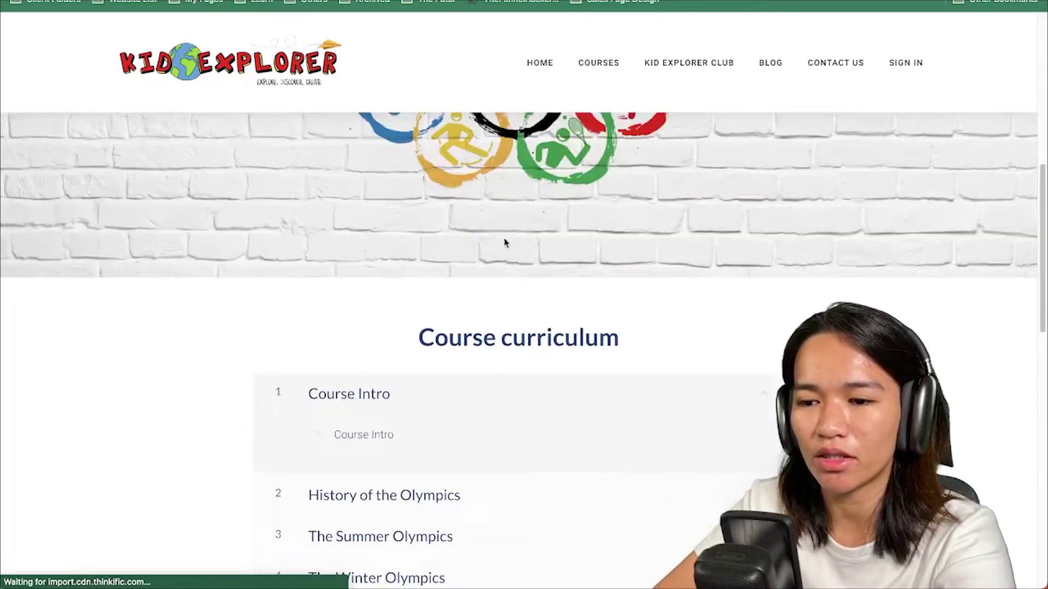
scroll(504, 243, down, 6)
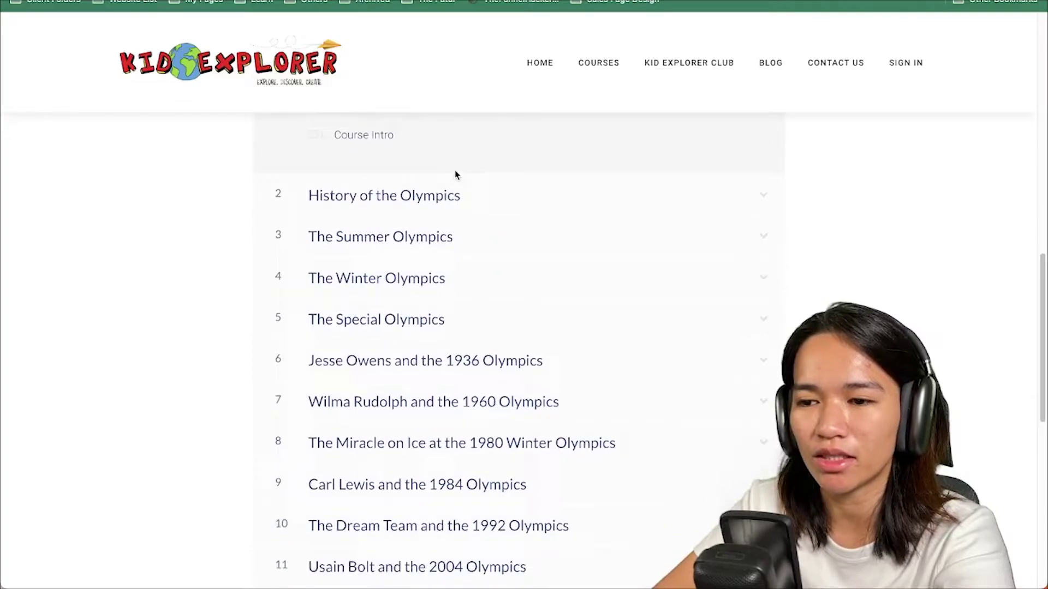
scroll(457, 175, up, 2)
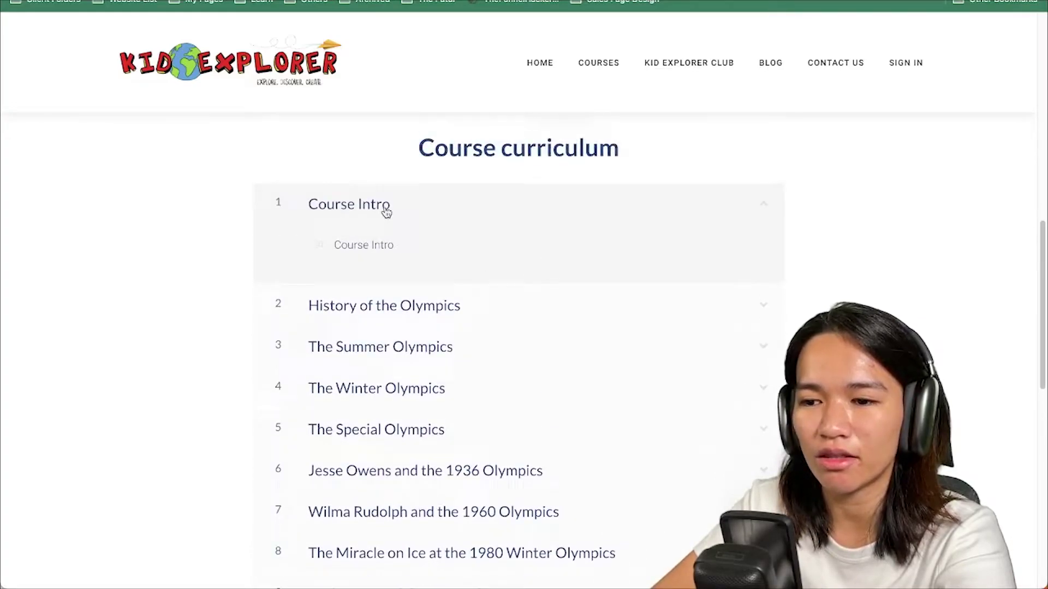
- Expand the History of the Olympics chapter in the curriculum and look through the rest of the course page
click(385, 211)
click(386, 211)
double_click(382, 245)
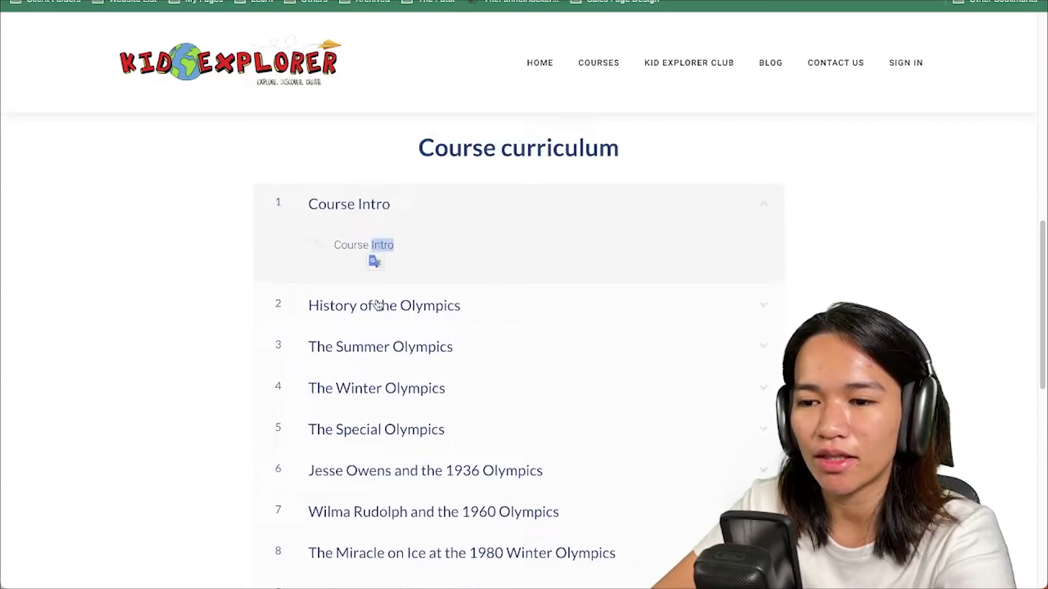
click(377, 305)
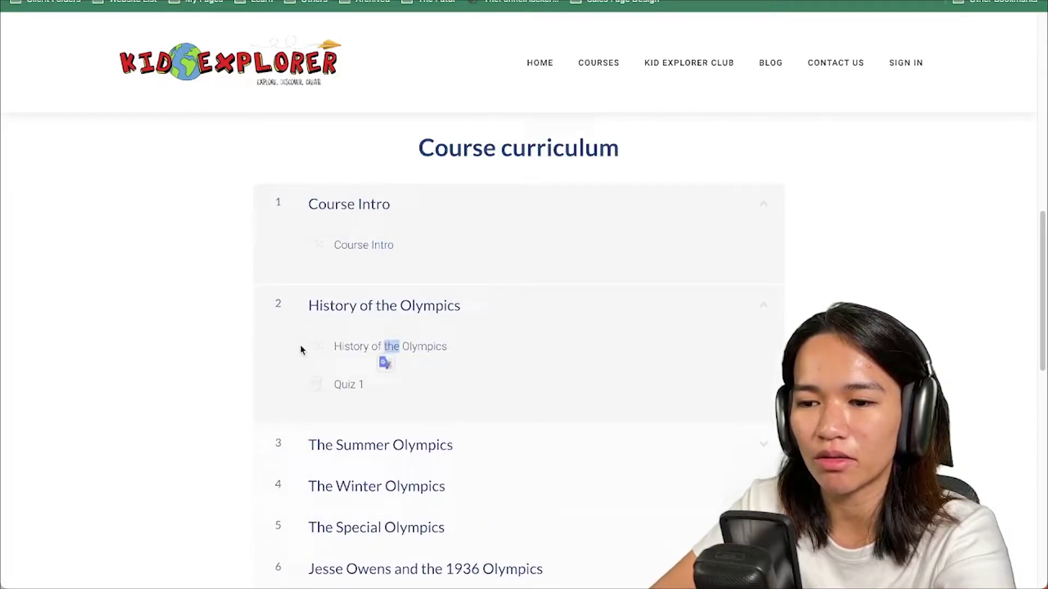
click(300, 349)
scroll(350, 338, down, 9)
scroll(368, 319, down, 4)
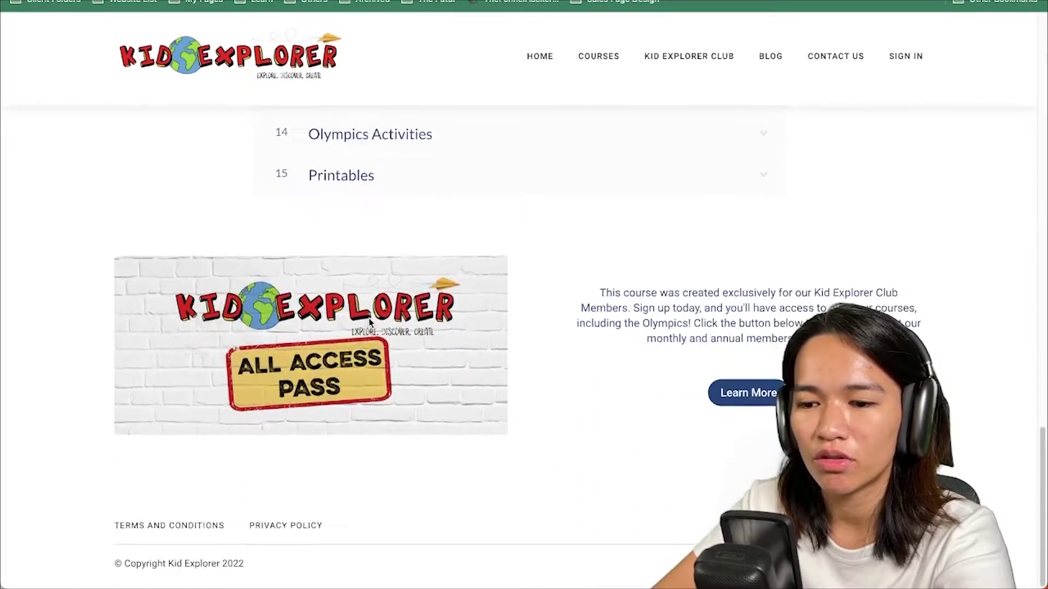
scroll(369, 317, up, 20)
scroll(369, 315, up, 6)
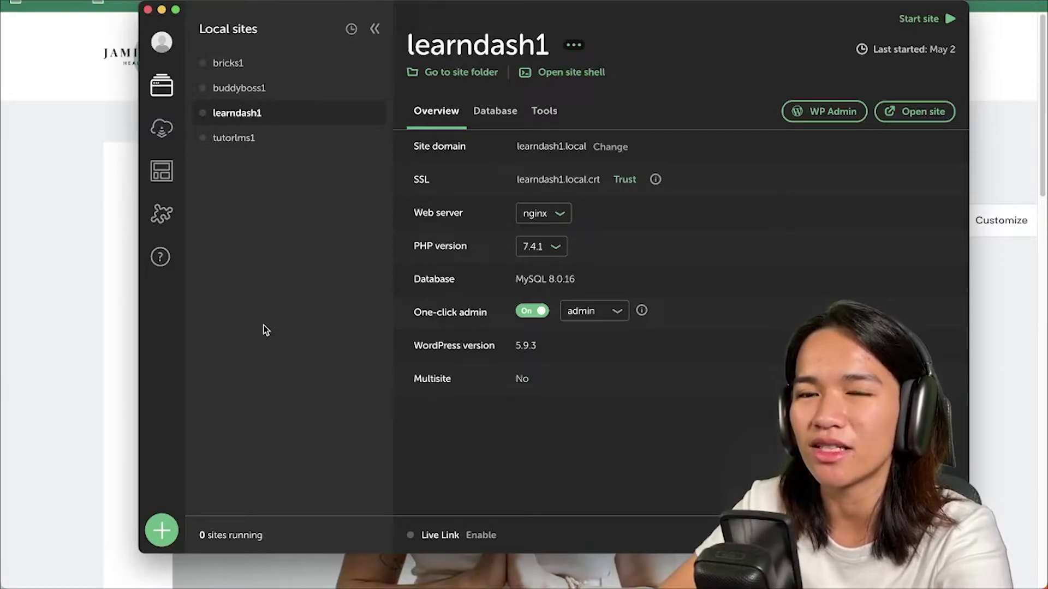
- Switch to Local, start the learndash1 site, open its WordPress admin and check the site's front page
click(950, 20)
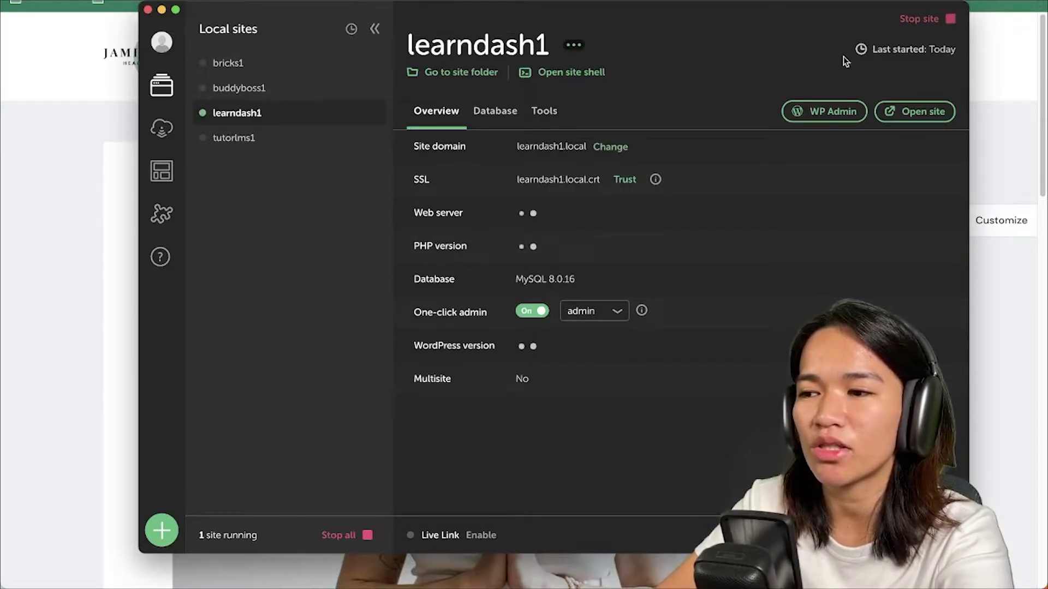
click(820, 115)
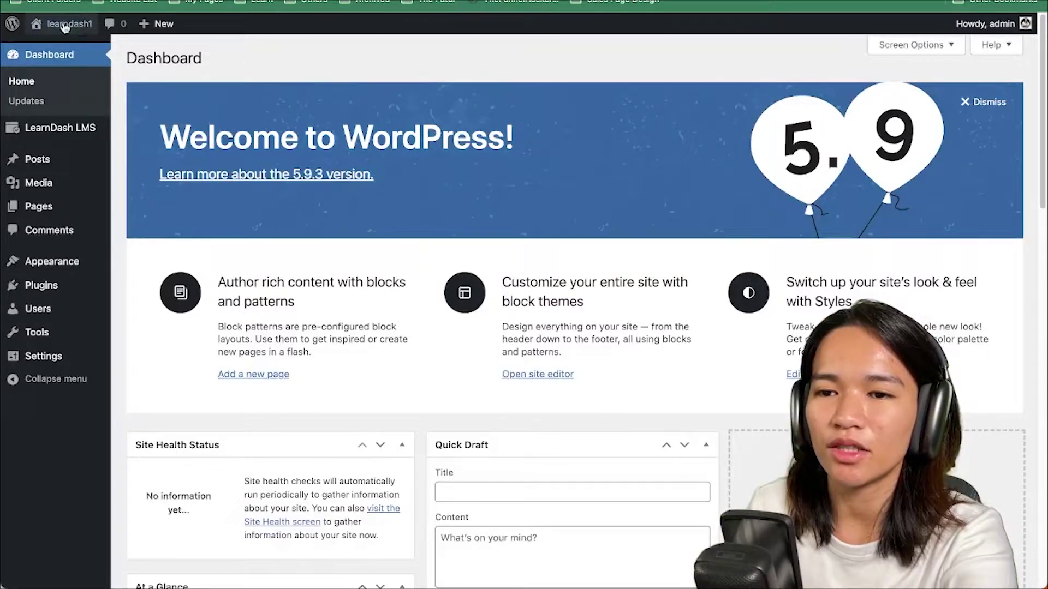
mouse_move(80, 30)
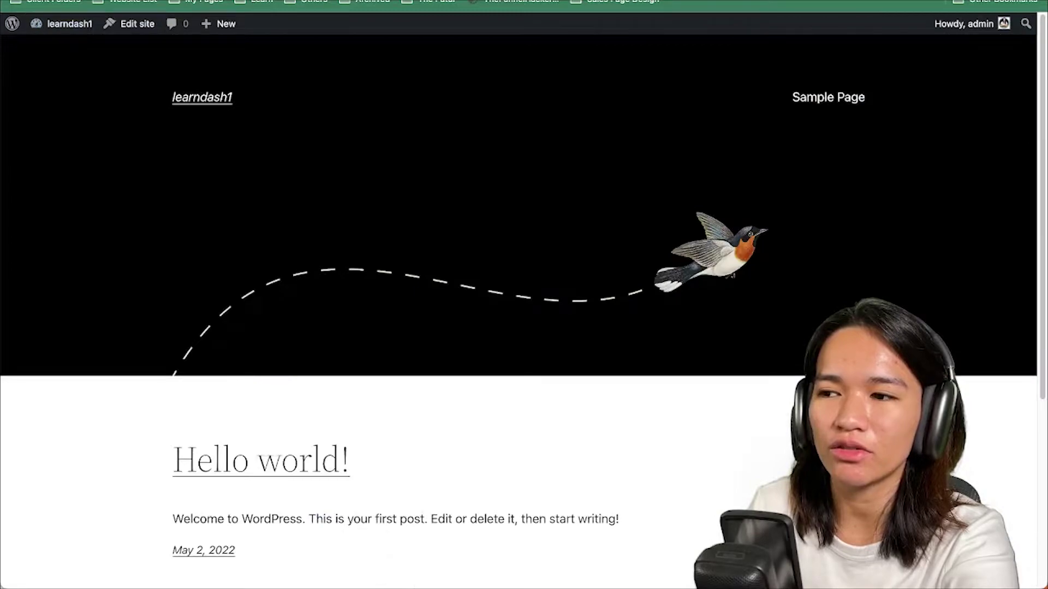
click(901, 1)
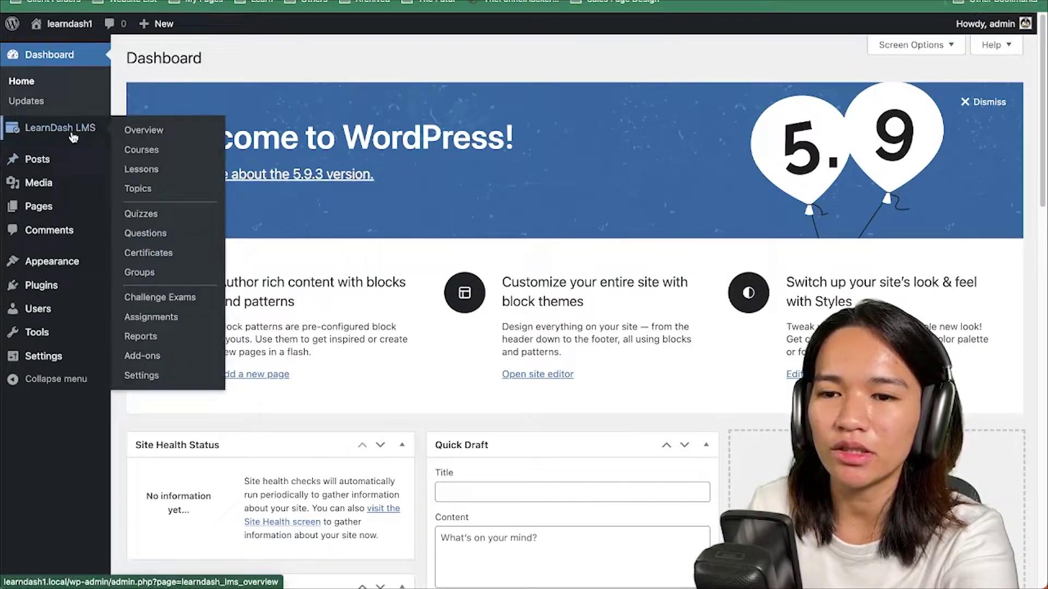
- View the installed plugins on learndash1 and compare them with the LearnDash account downloads and the LearnDash pricing plans
click(81, 288)
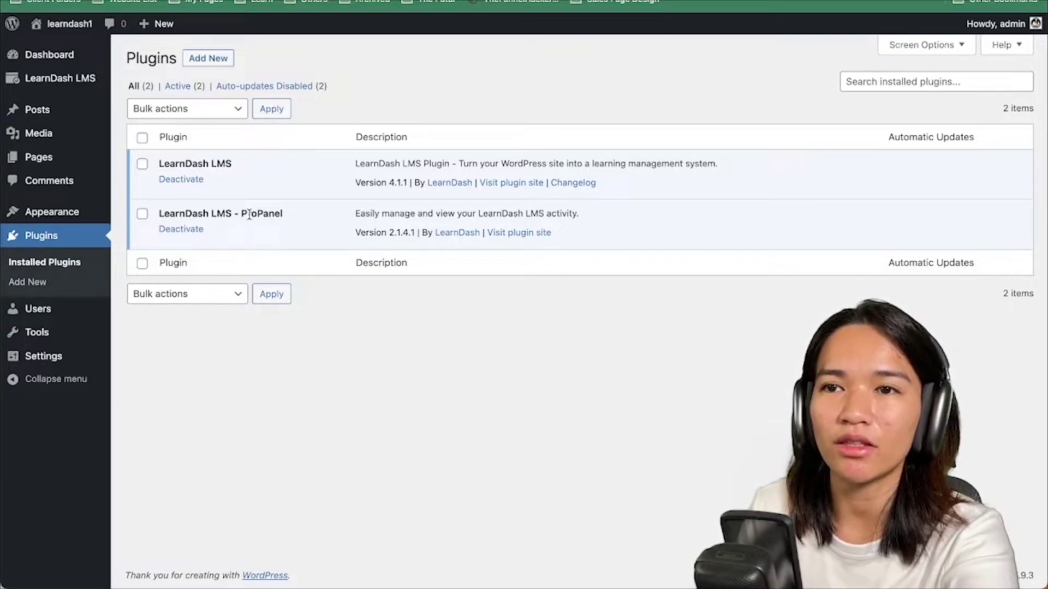
key(ctrl+Tab)
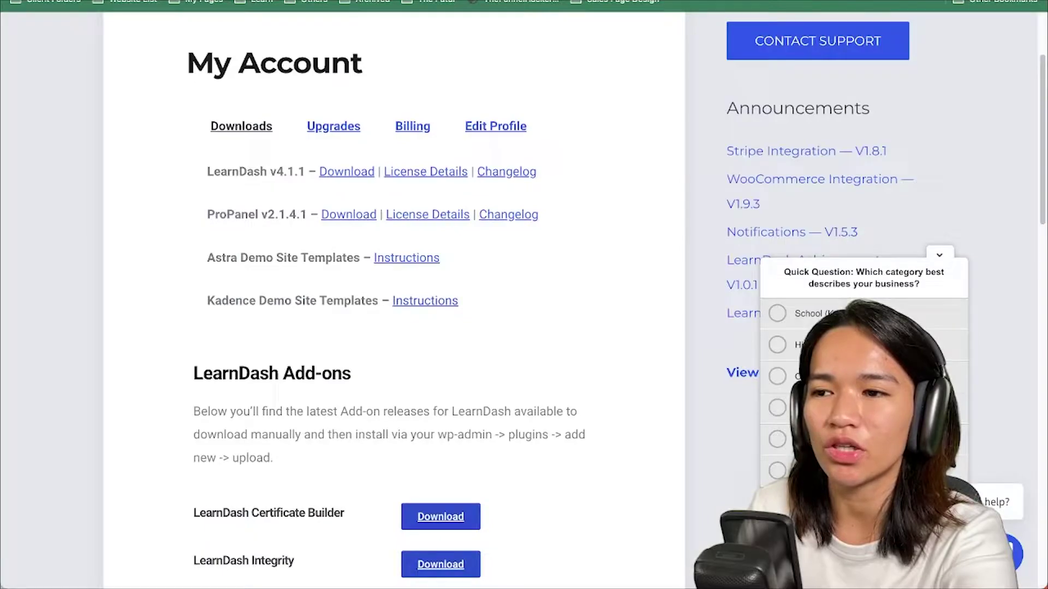
scroll(548, 55, up, 2)
scroll(548, 50, down, 1)
key(ctrl+Tab)
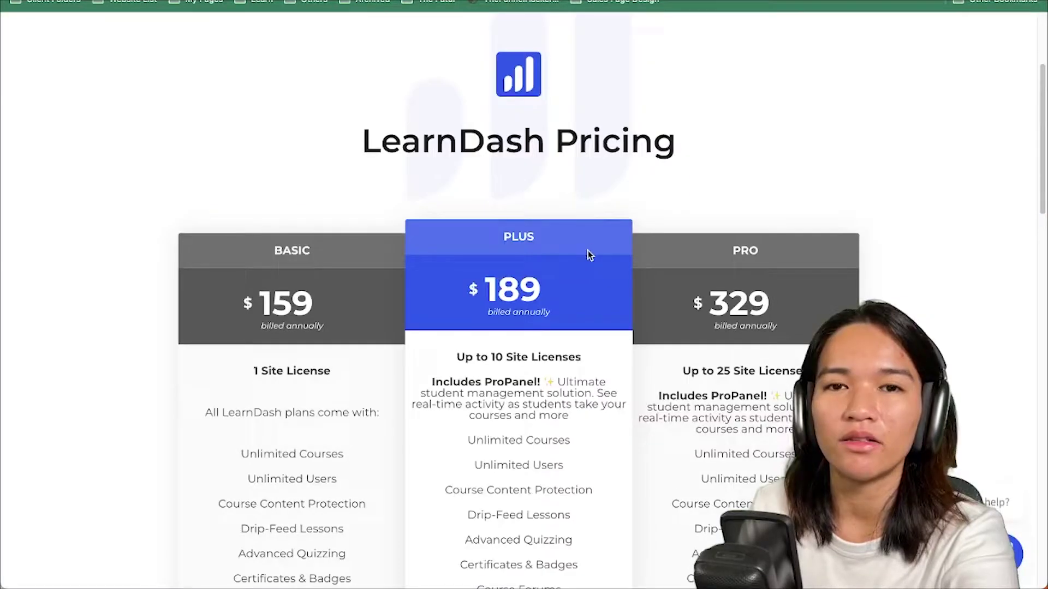
scroll(804, 250, down, 2)
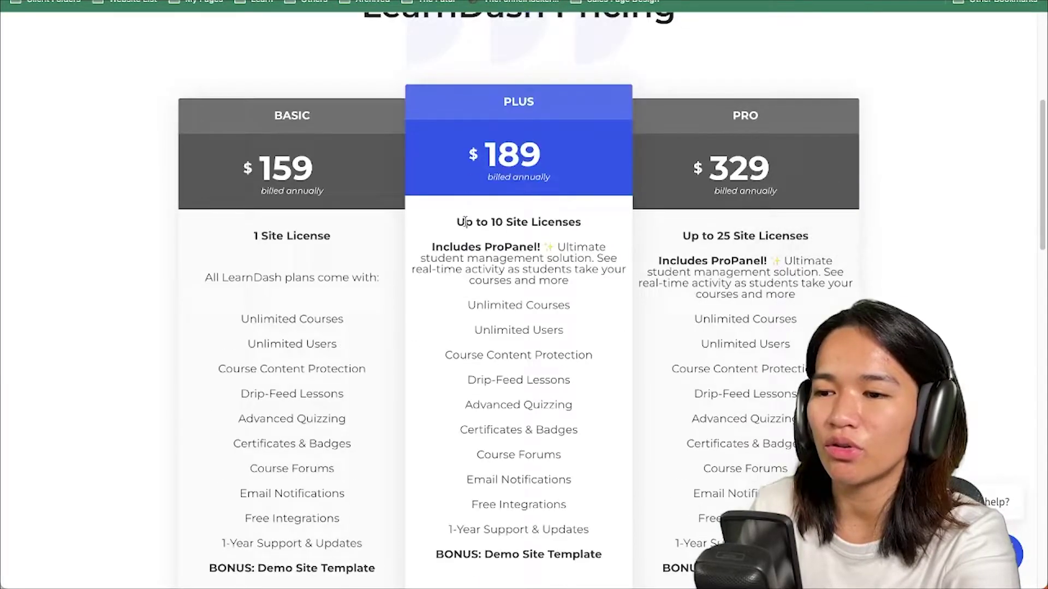
key(ctrl+Tab)
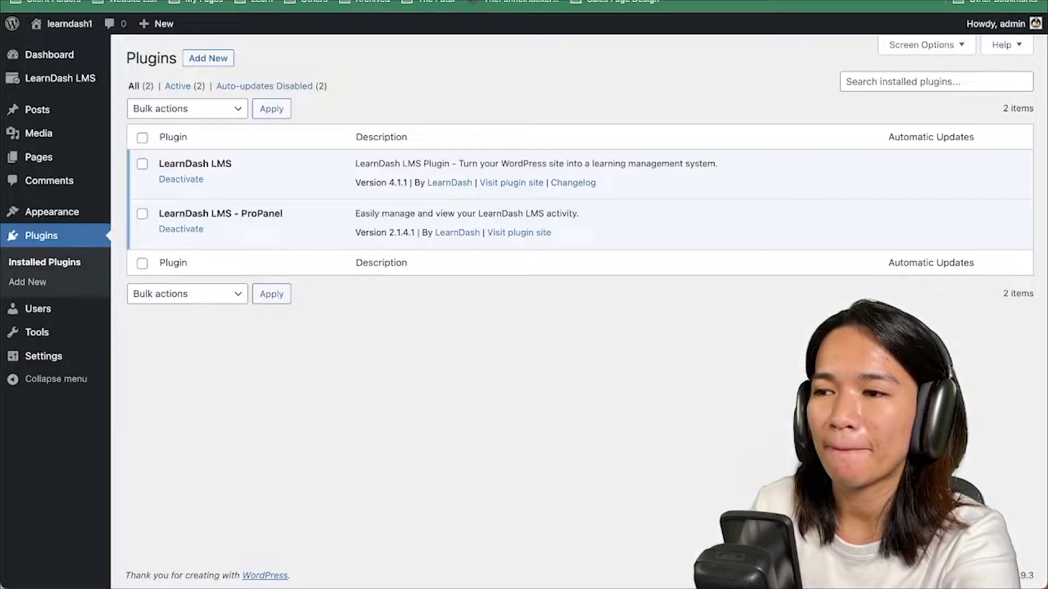
- Return to the WordPress dashboard and dismiss its welcome panel
click(72, 57)
scroll(778, 274, down, 10)
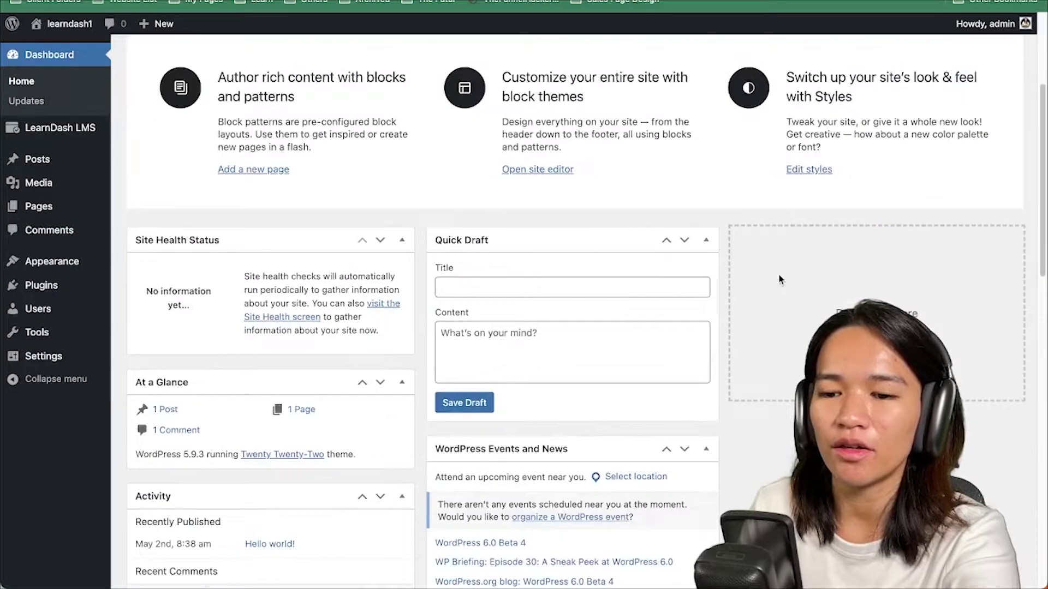
scroll(787, 309, up, 10)
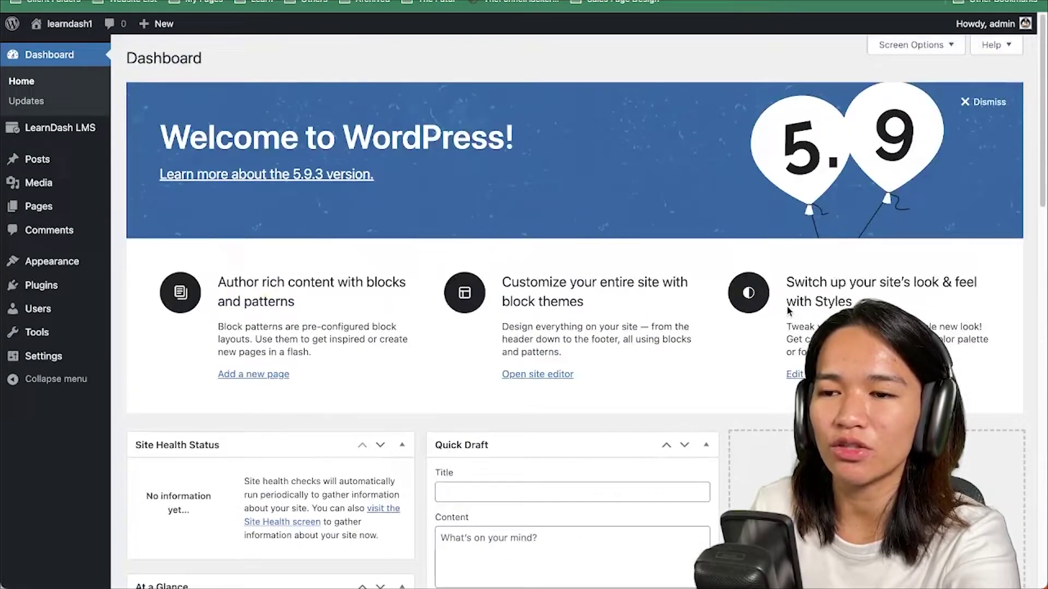
click(975, 101)
- Move the ProPanel Filtering, Overview, Reporting, Activity and Progress Chart widgets into the dashboard's empty third column, stacked in that order
scroll(447, 391, down, 9)
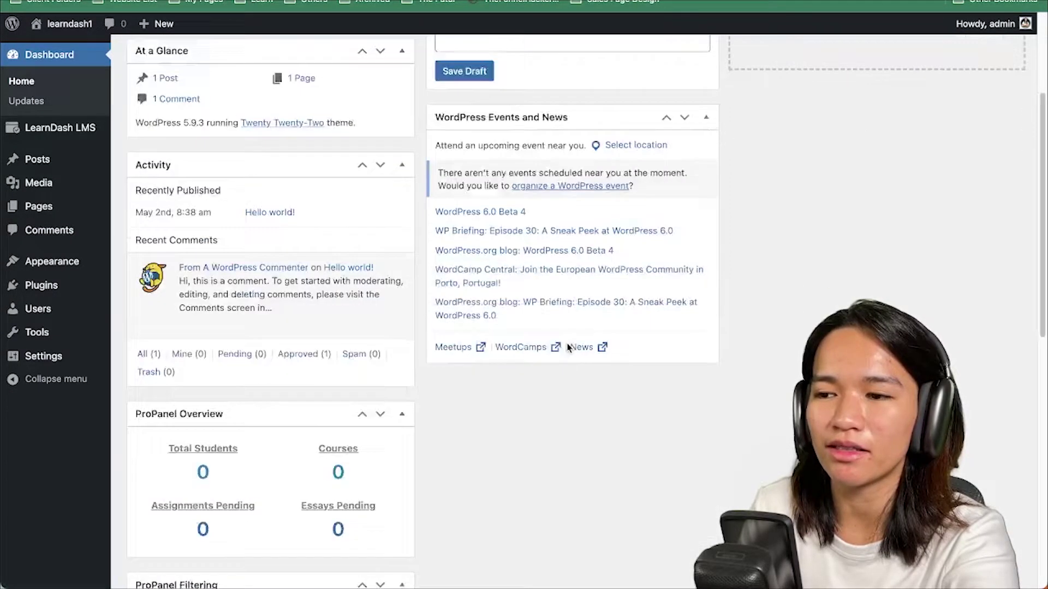
drag(245, 180, 867, 159)
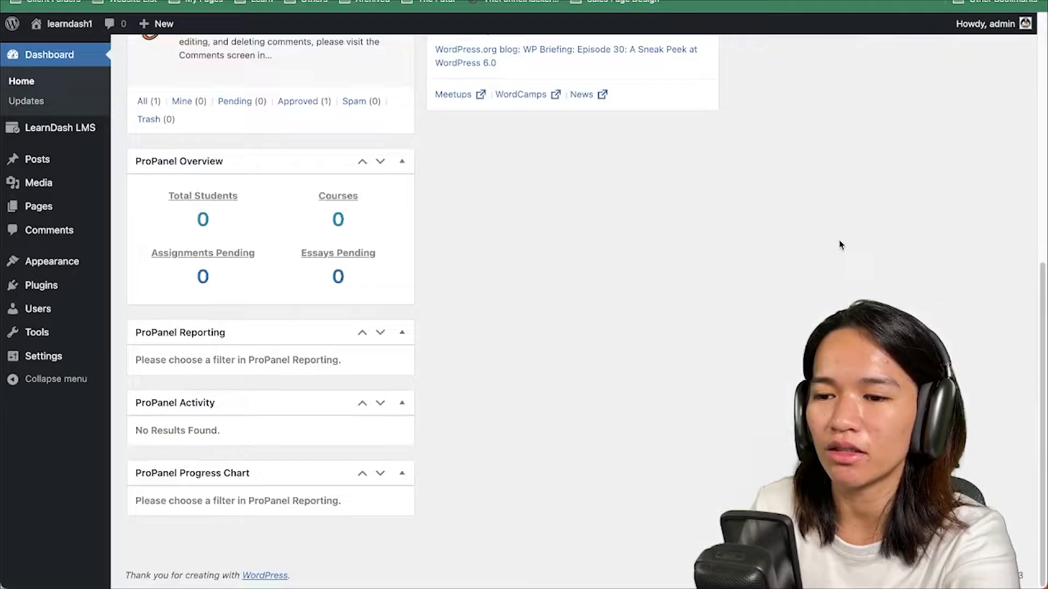
scroll(840, 240, down, 7)
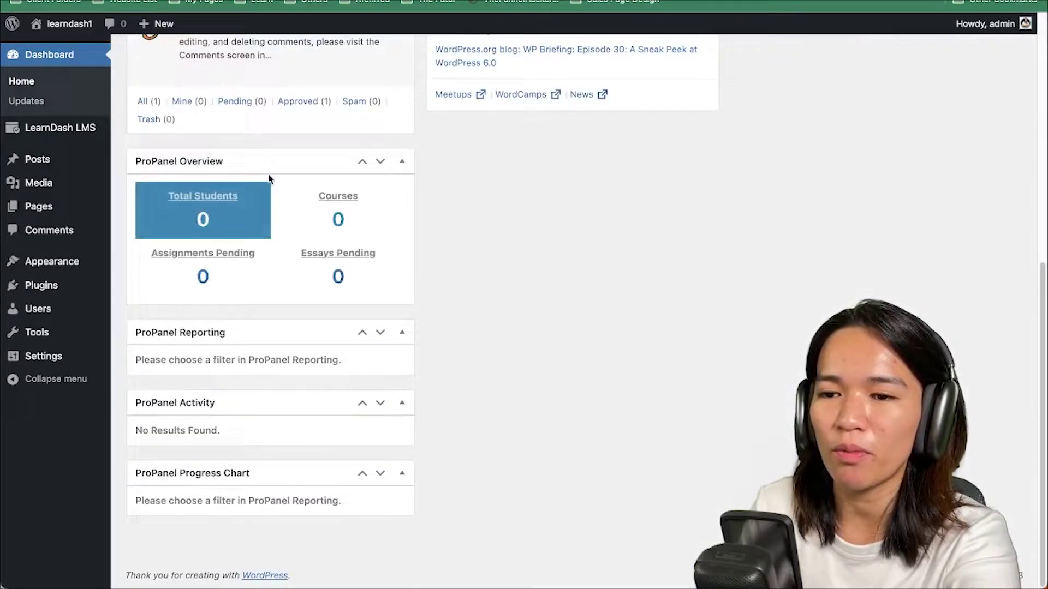
drag(268, 163, 851, 545)
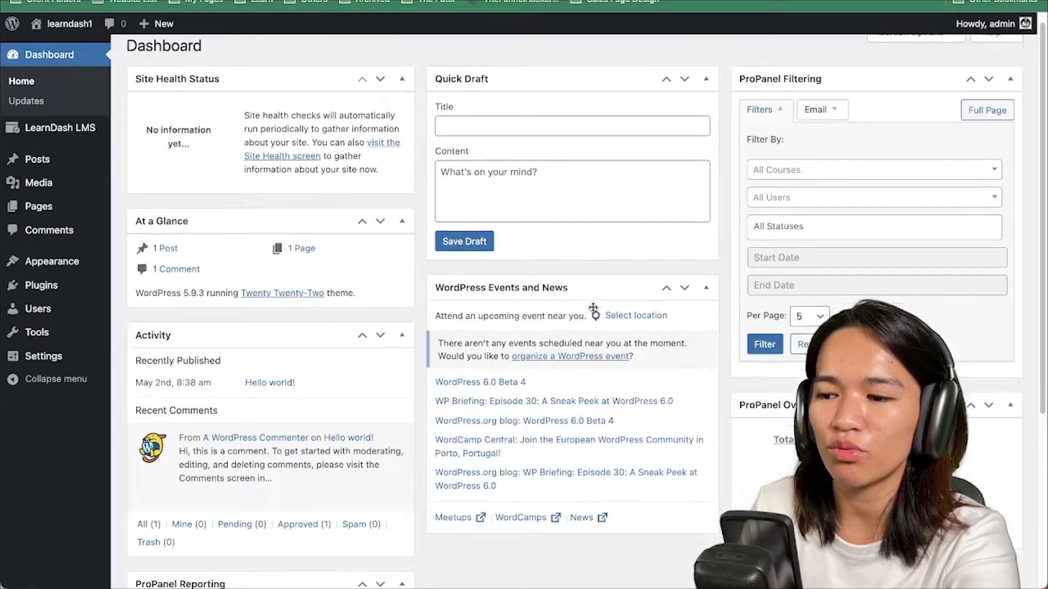
scroll(282, 324, down, 5)
drag(282, 324, 869, 411)
drag(281, 395, 753, 481)
scroll(459, 433, down, 1)
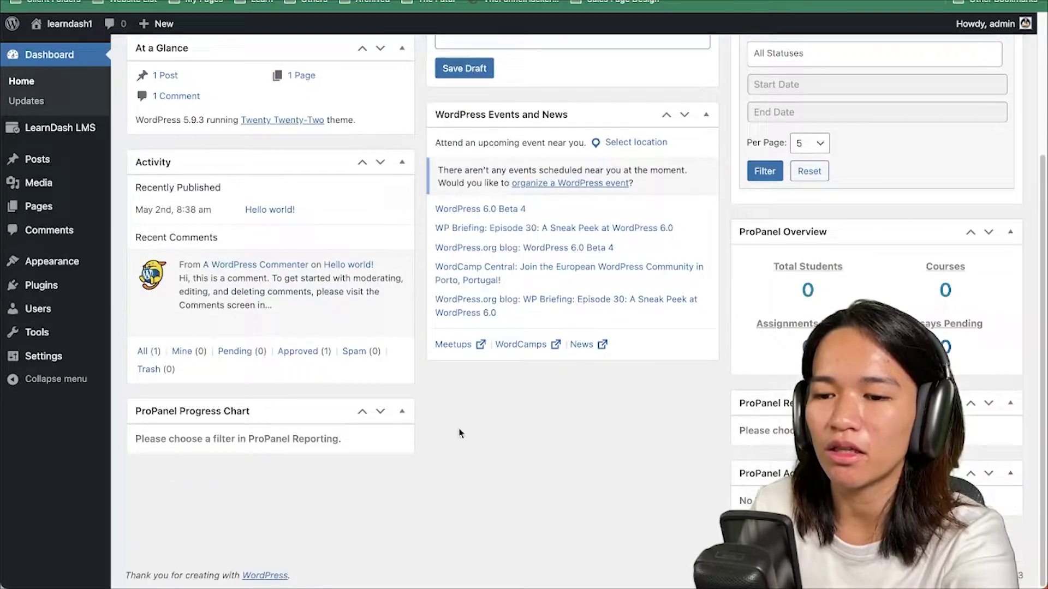
drag(316, 406, 710, 507)
- Look over the rearranged ProPanel widgets on the dashboard, from the filtering options to the progress chart
scroll(797, 101, up, 4)
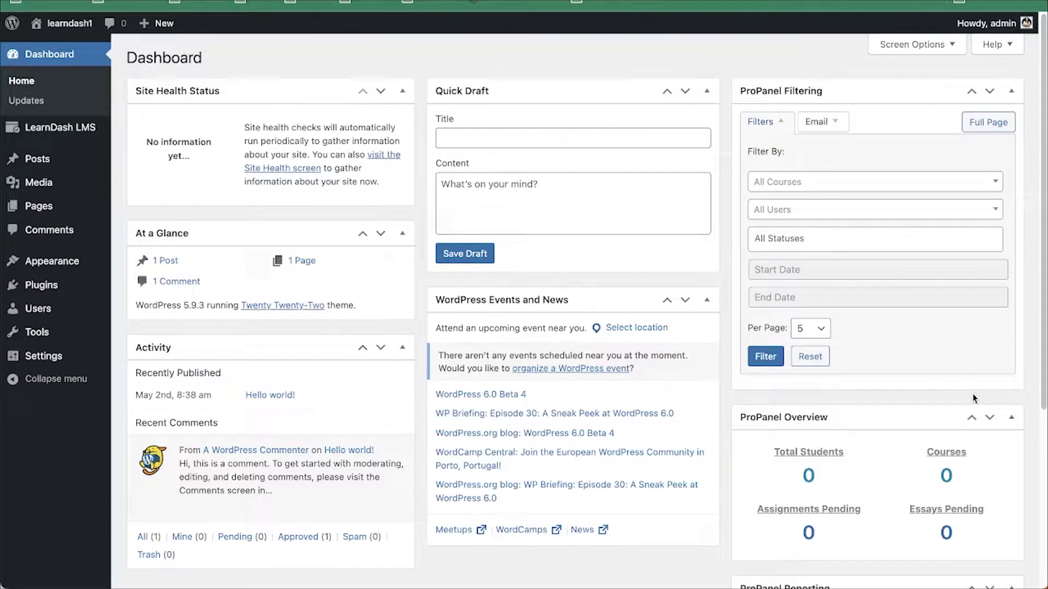
scroll(874, 212, down, 5)
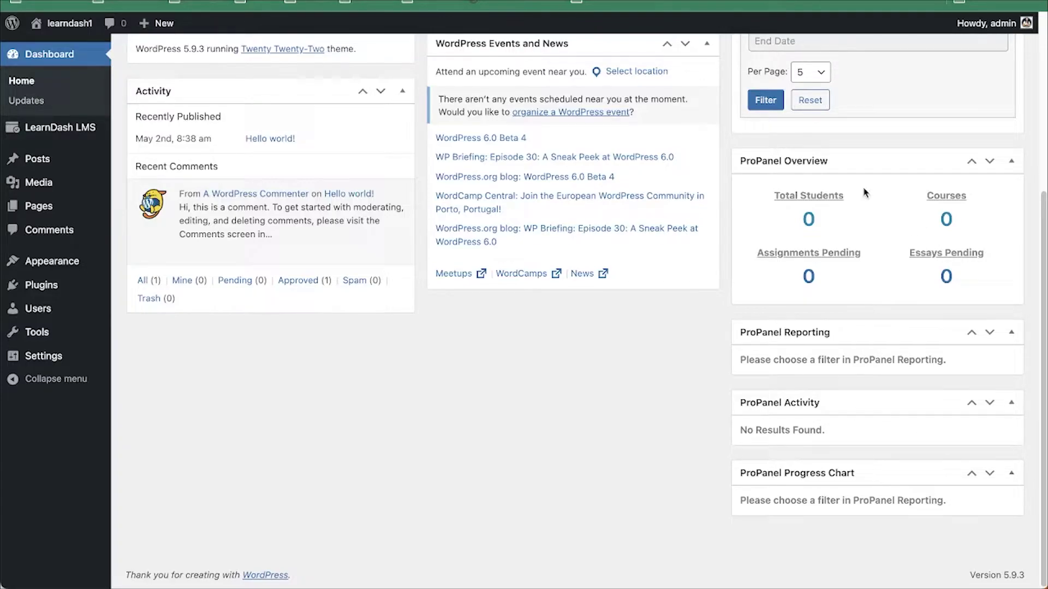
scroll(974, 334, up, 5)
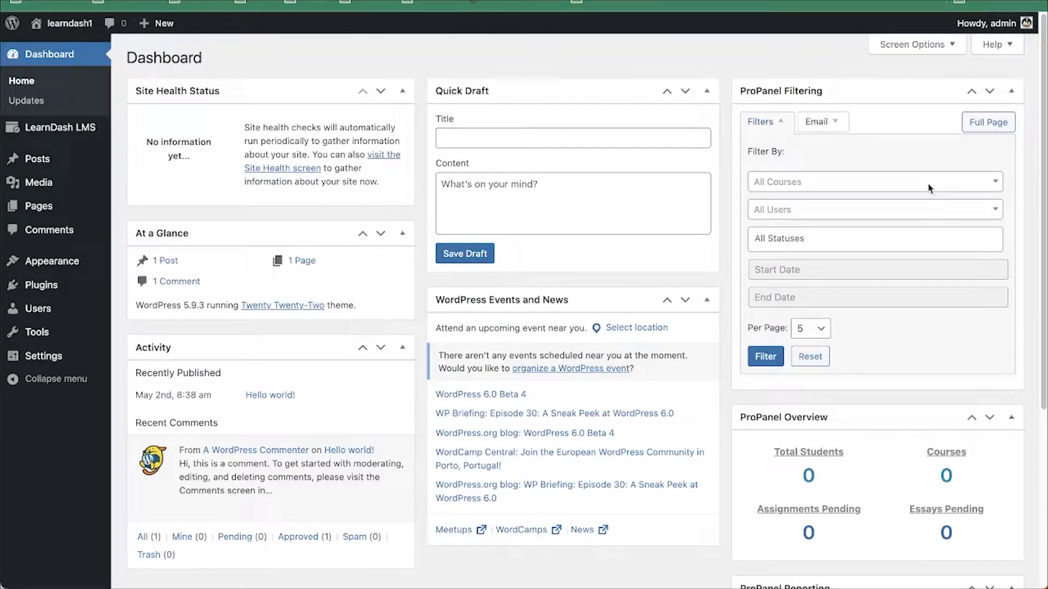
scroll(930, 188, down, 1)
scroll(903, 439, down, 1)
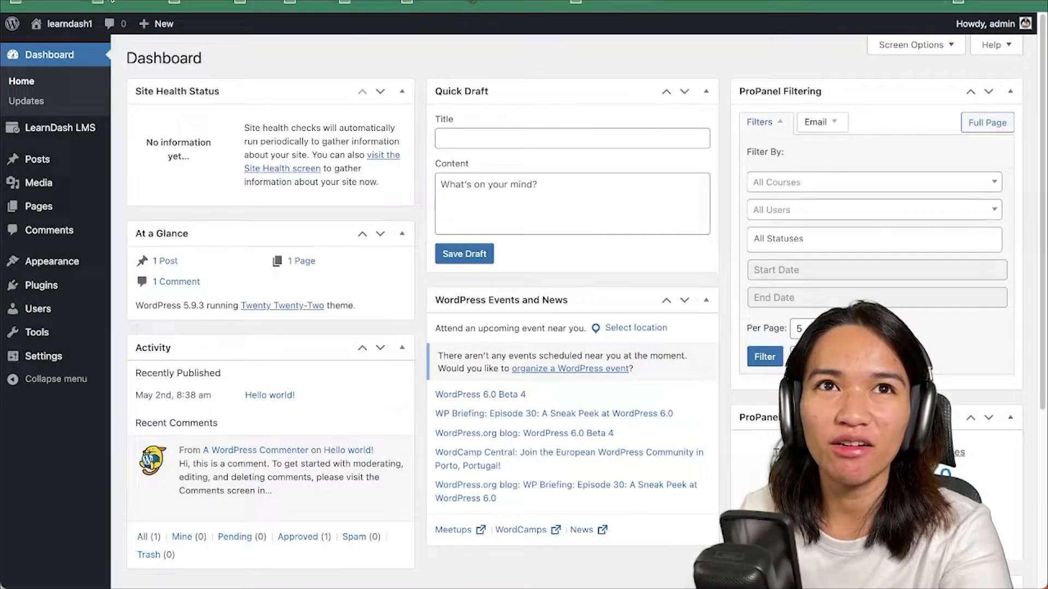
- Open the LearnDash add-ons page and look through the official integrations, from WooCommerce and Stripe to Restrict Content Pro
mouse_move(92, 120)
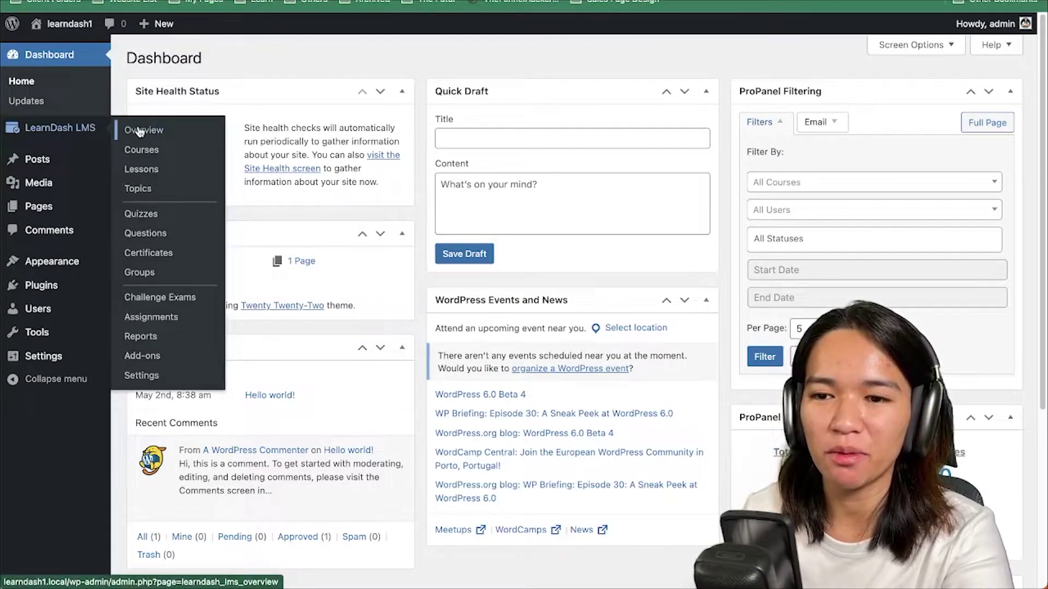
click(160, 358)
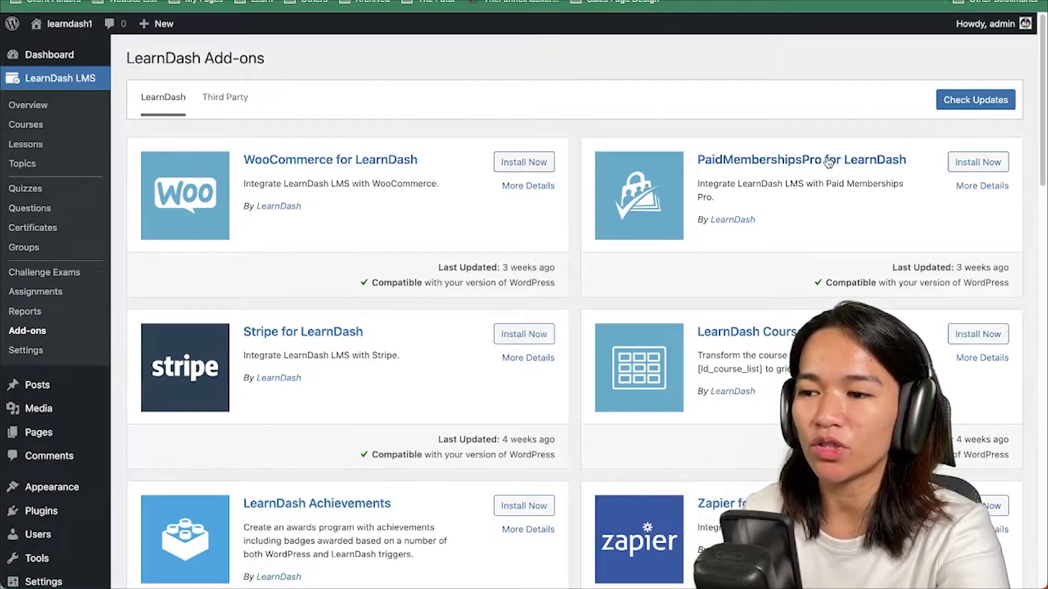
scroll(385, 328, down, 3)
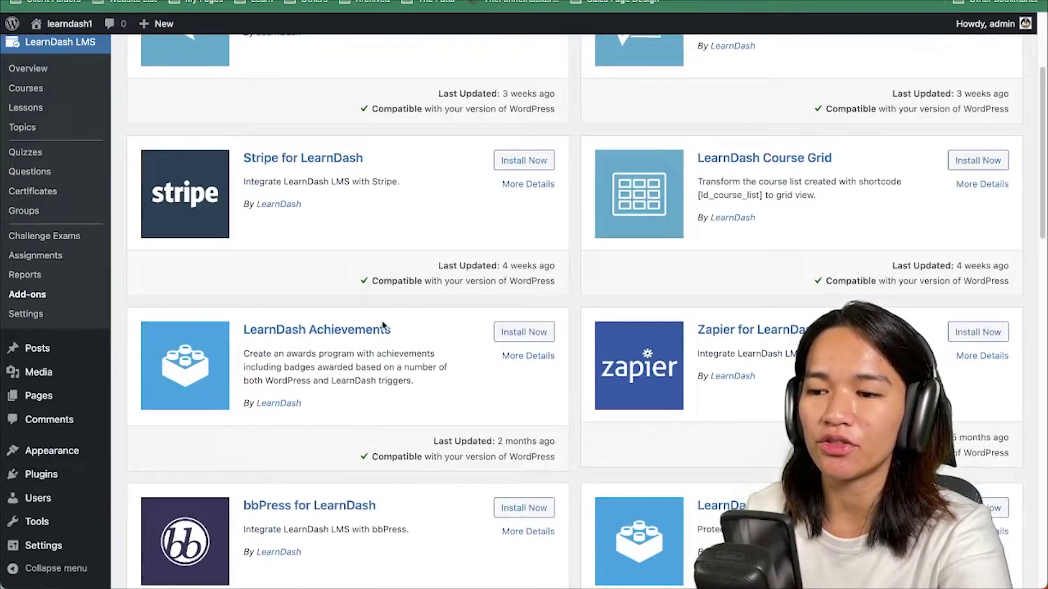
scroll(384, 326, down, 8)
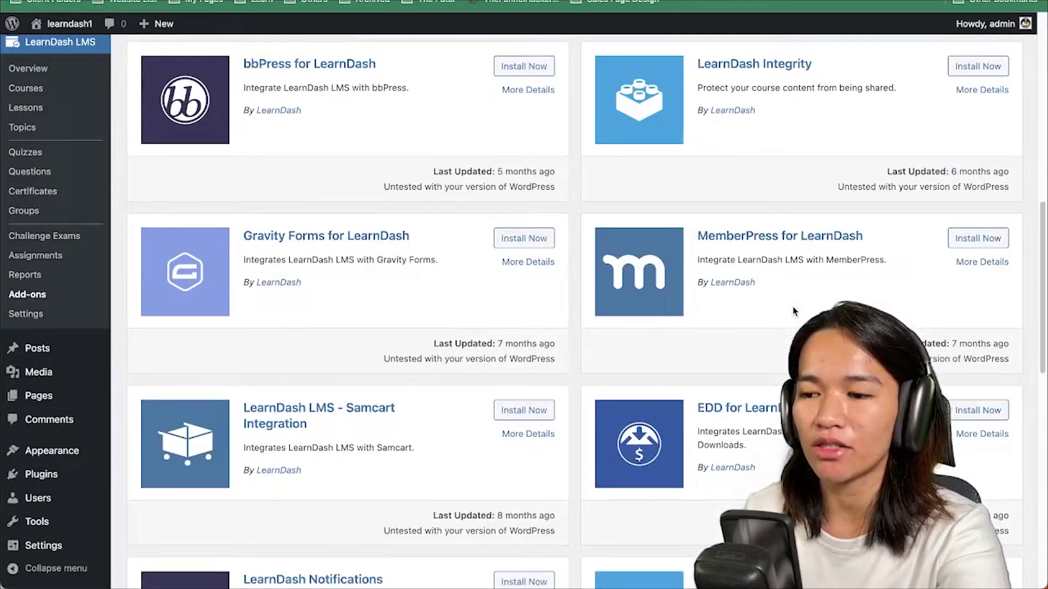
scroll(794, 311, down, 6)
scroll(793, 307, down, 3)
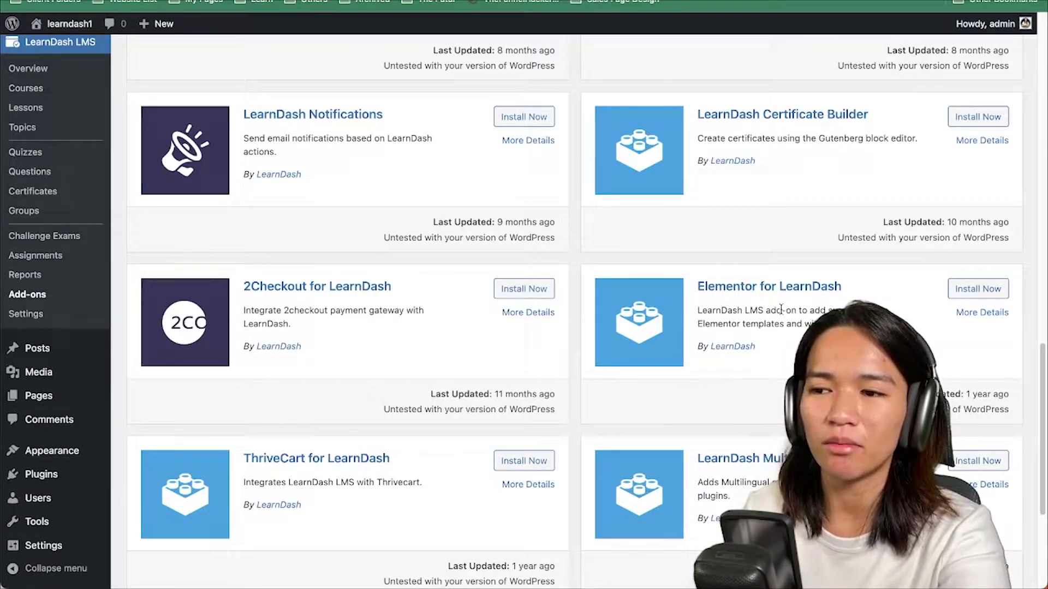
scroll(781, 309, down, 3)
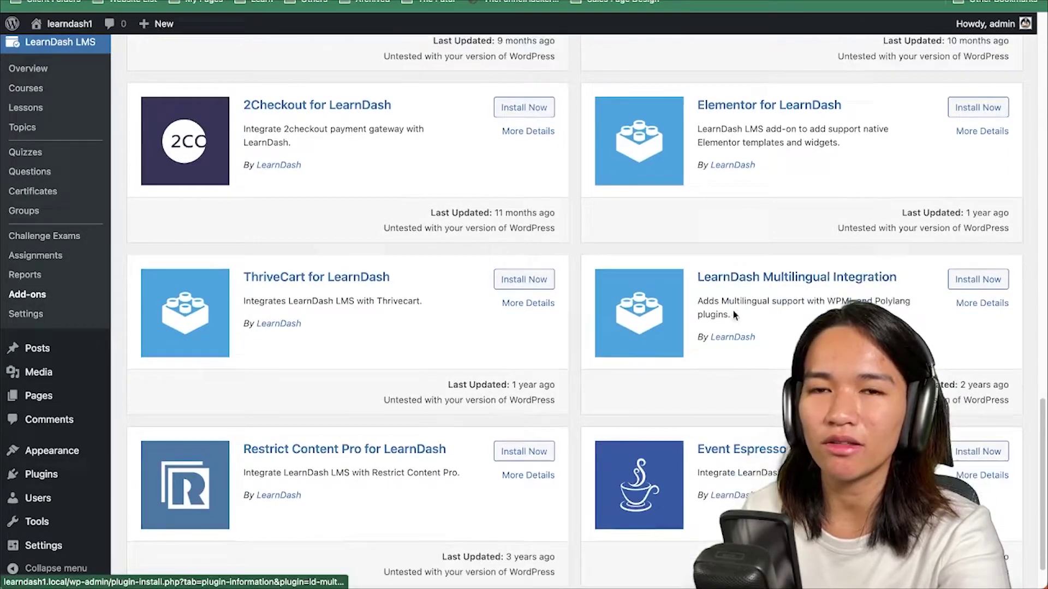
scroll(736, 320, down, 1)
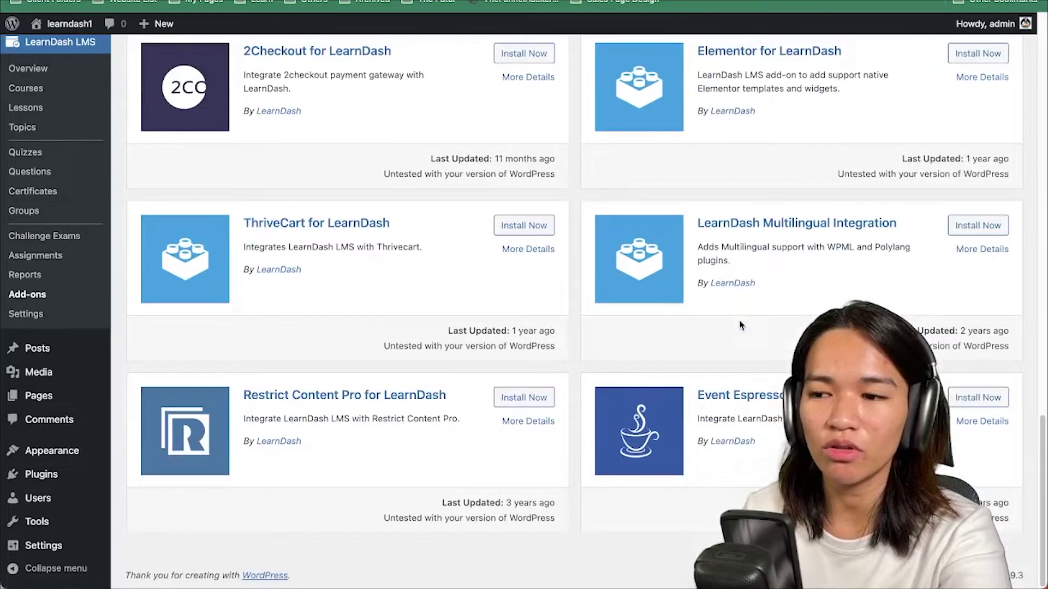
scroll(740, 326, up, 6)
scroll(320, 344, up, 8)
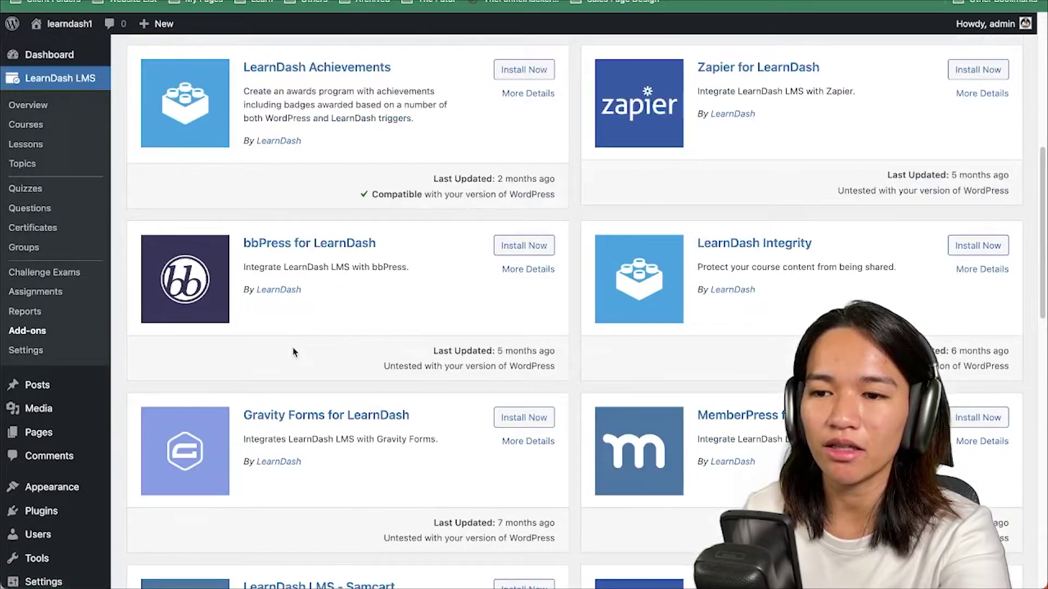
scroll(293, 352, up, 7)
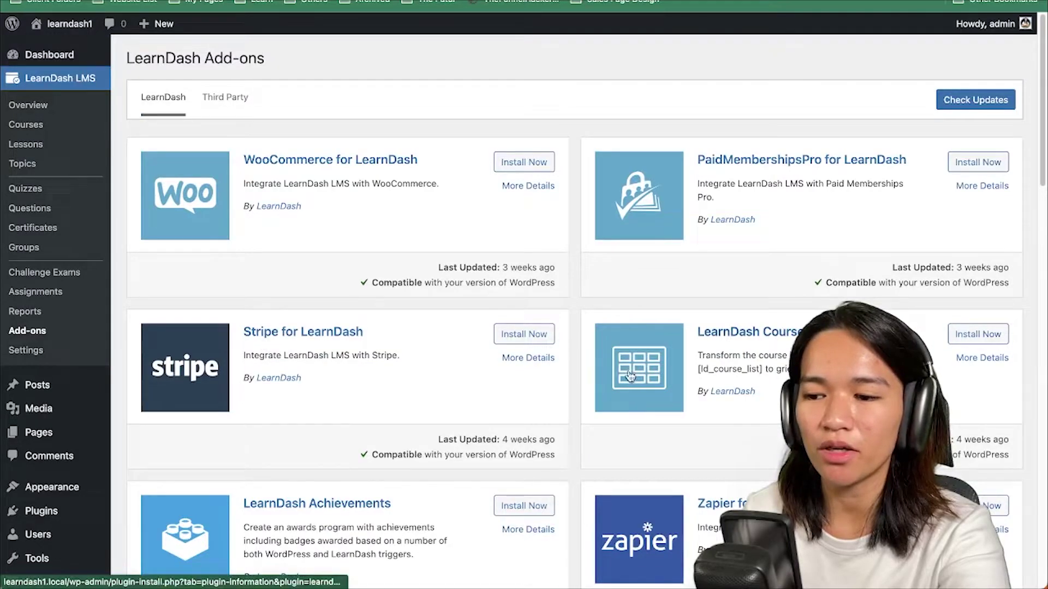
scroll(629, 375, down, 20)
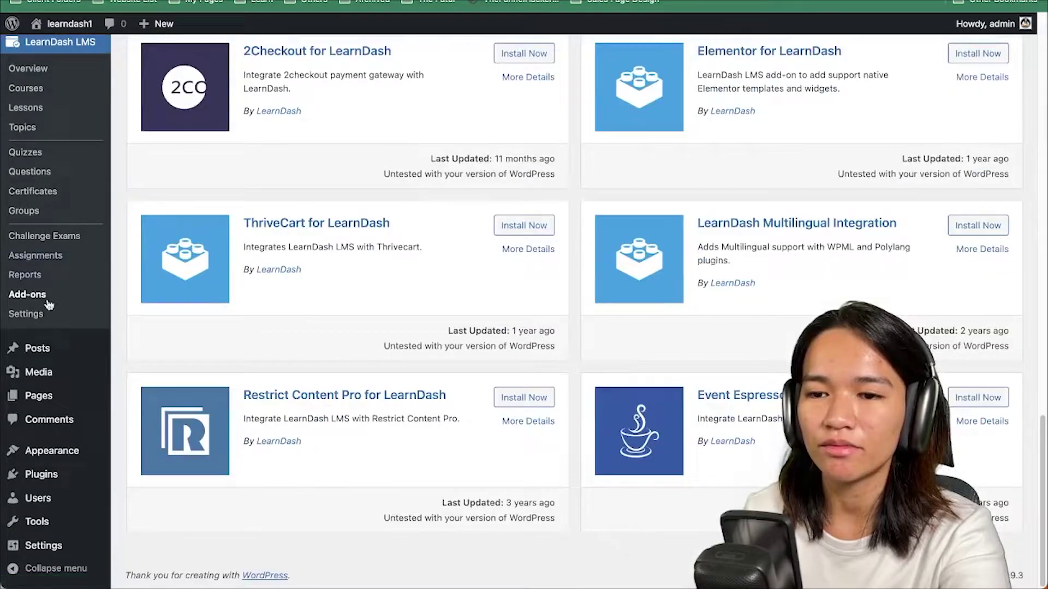
- View the payment type options and the email notification options in the LearnDash settings
click(24, 313)
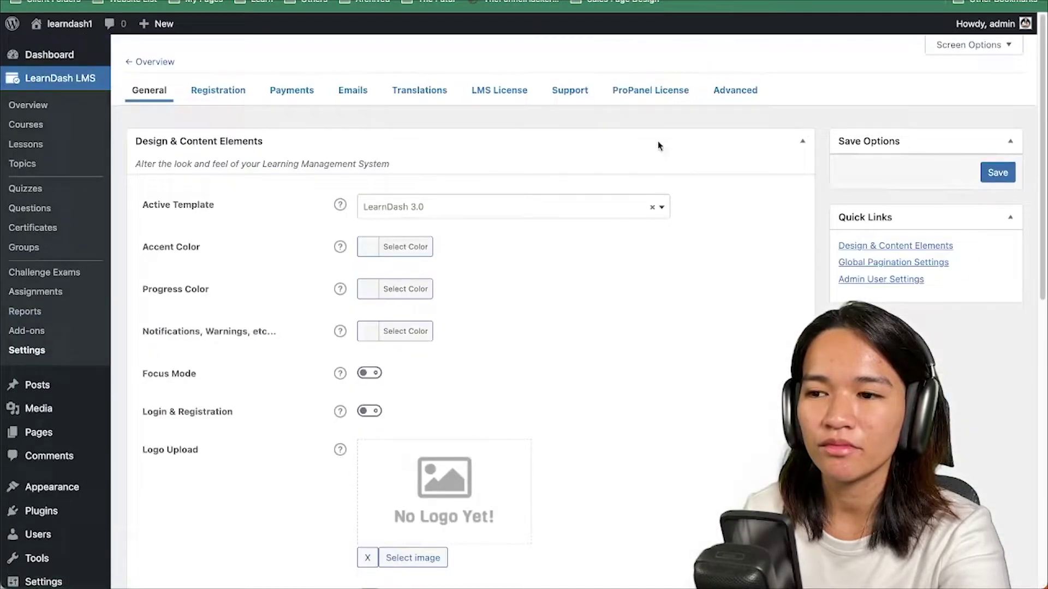
click(292, 91)
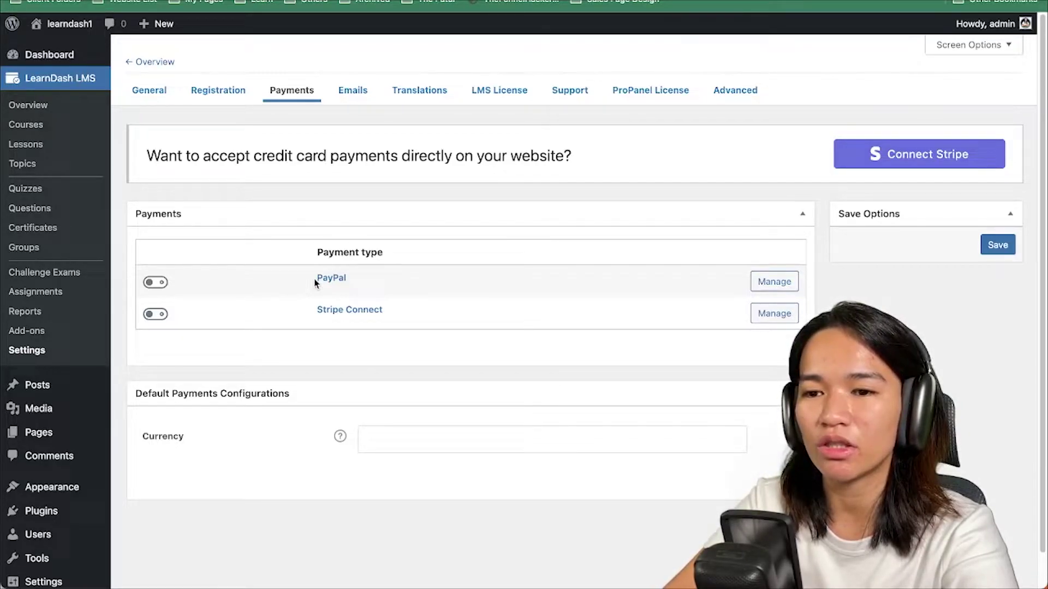
click(346, 90)
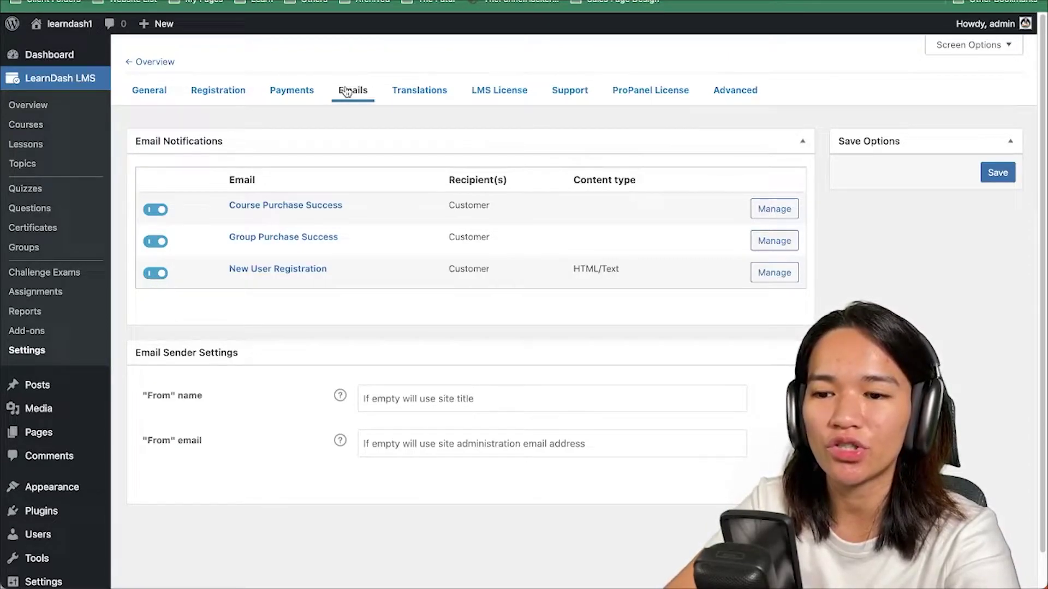
- Look through the whole list of third-party LearnDash add-ons, then return to the official LearnDash add-ons
click(41, 336)
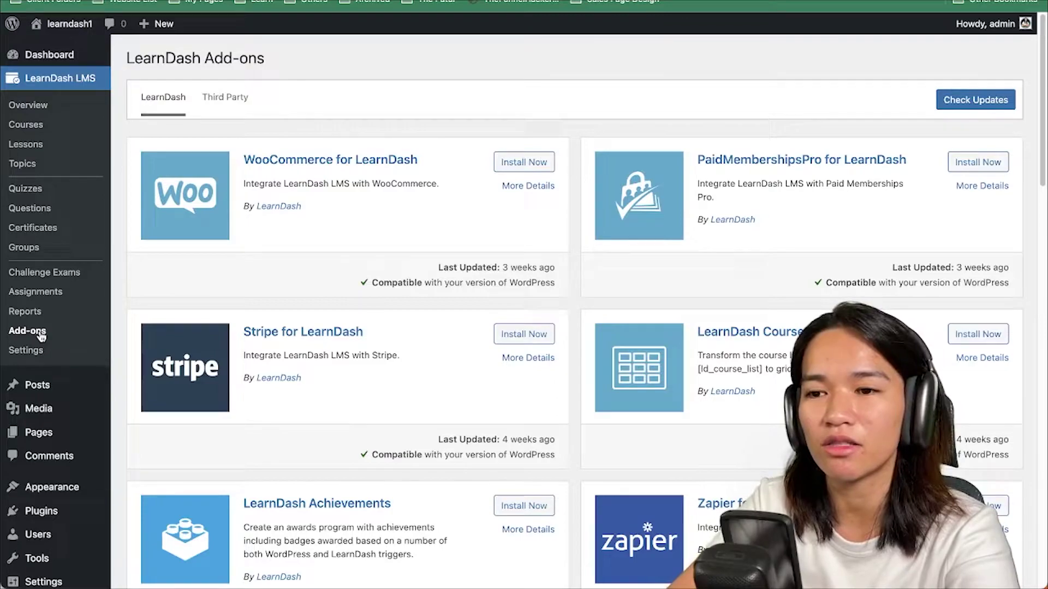
click(211, 103)
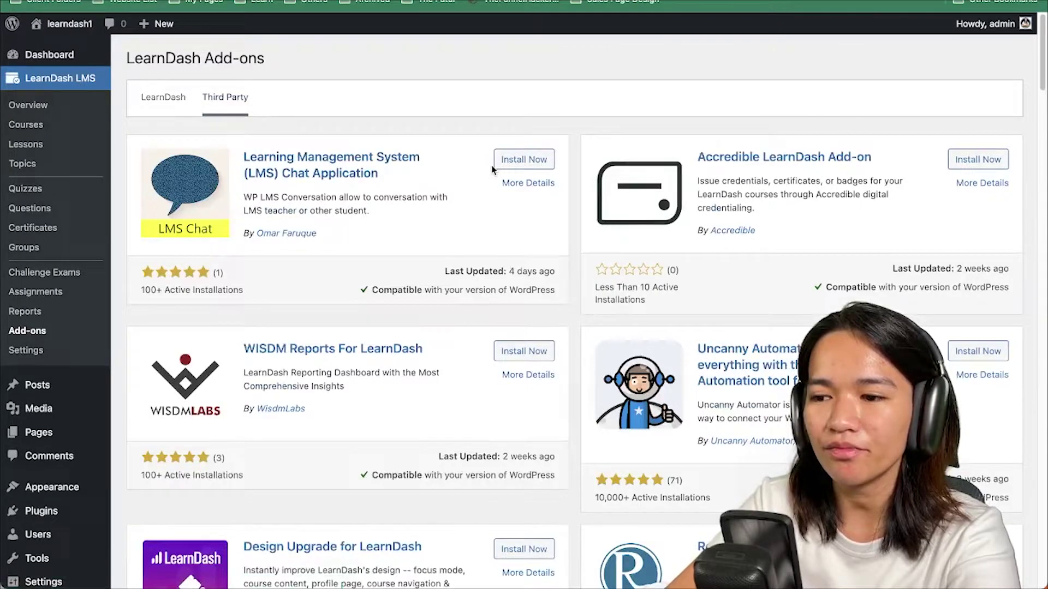
scroll(492, 169, down, 15)
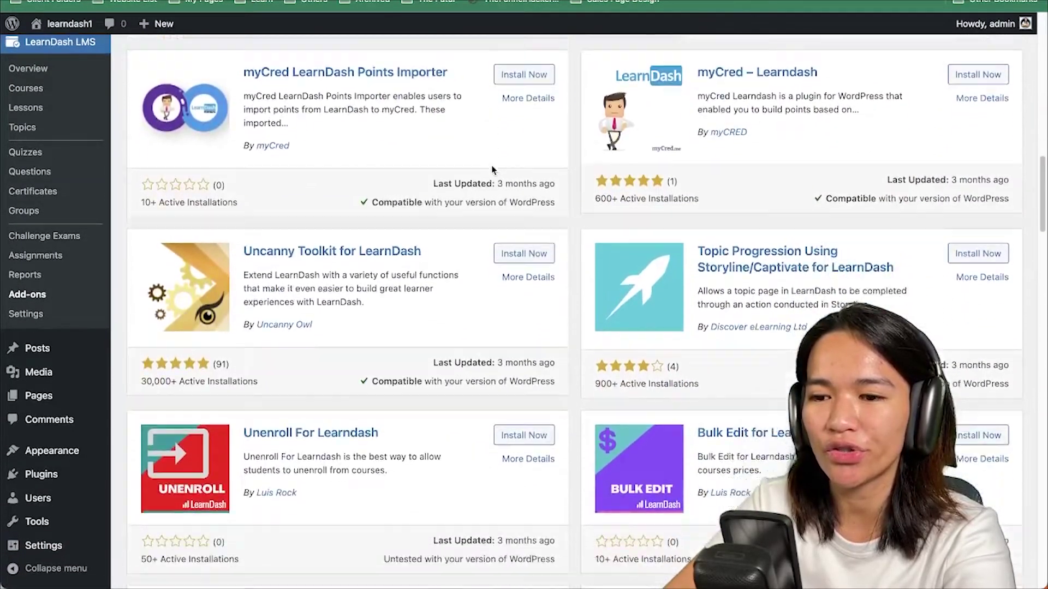
scroll(492, 170, down, 15)
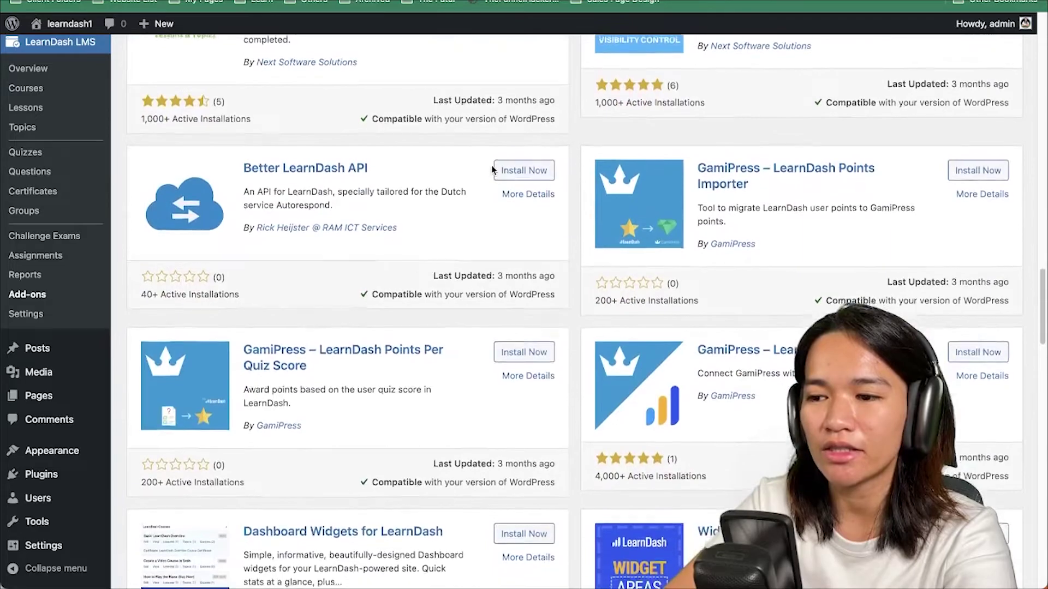
scroll(491, 170, down, 15)
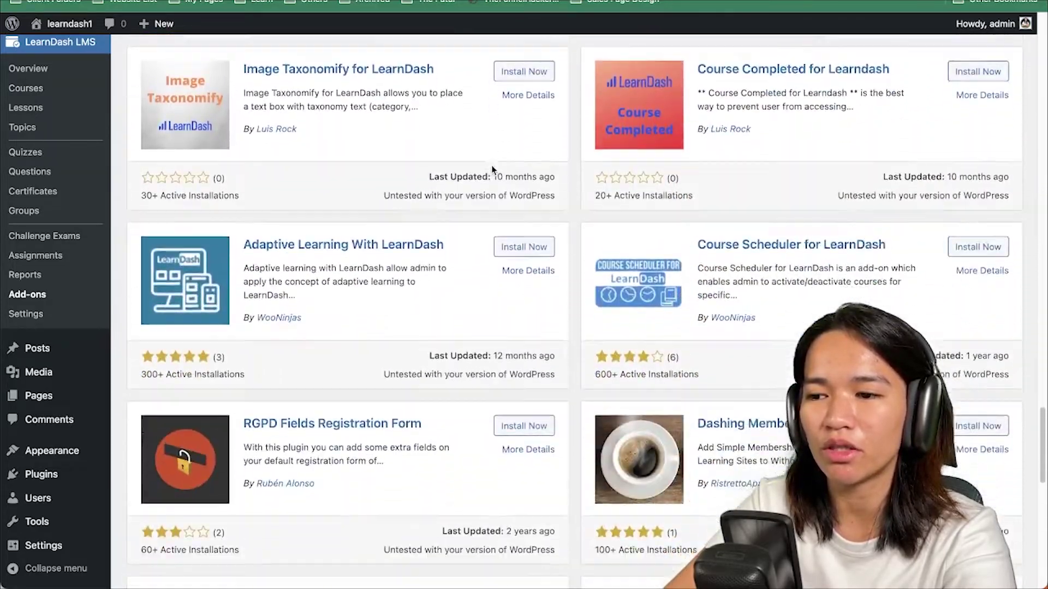
scroll(492, 170, down, 12)
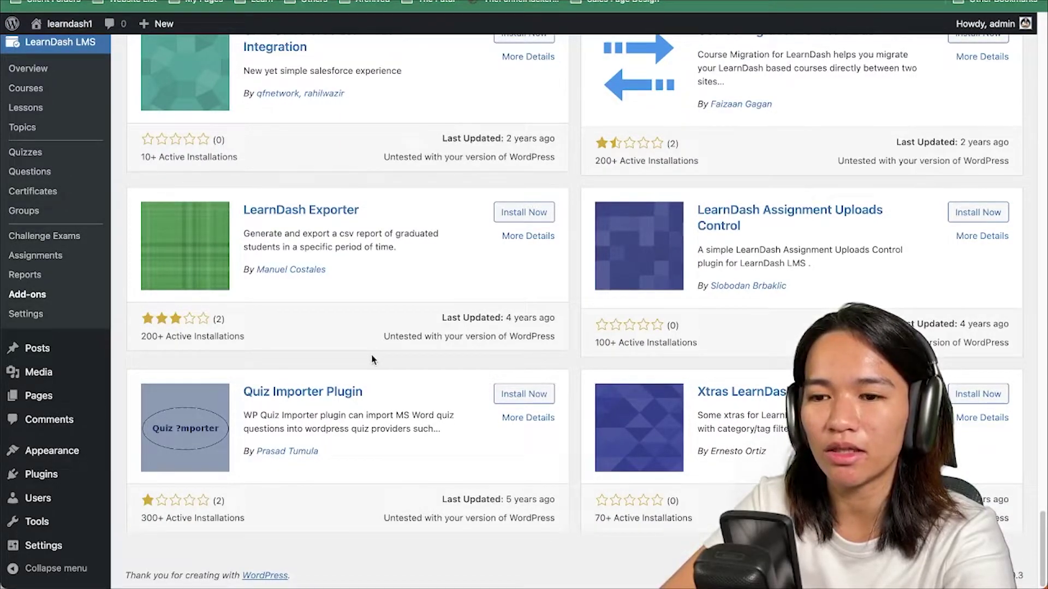
scroll(373, 360, up, 18)
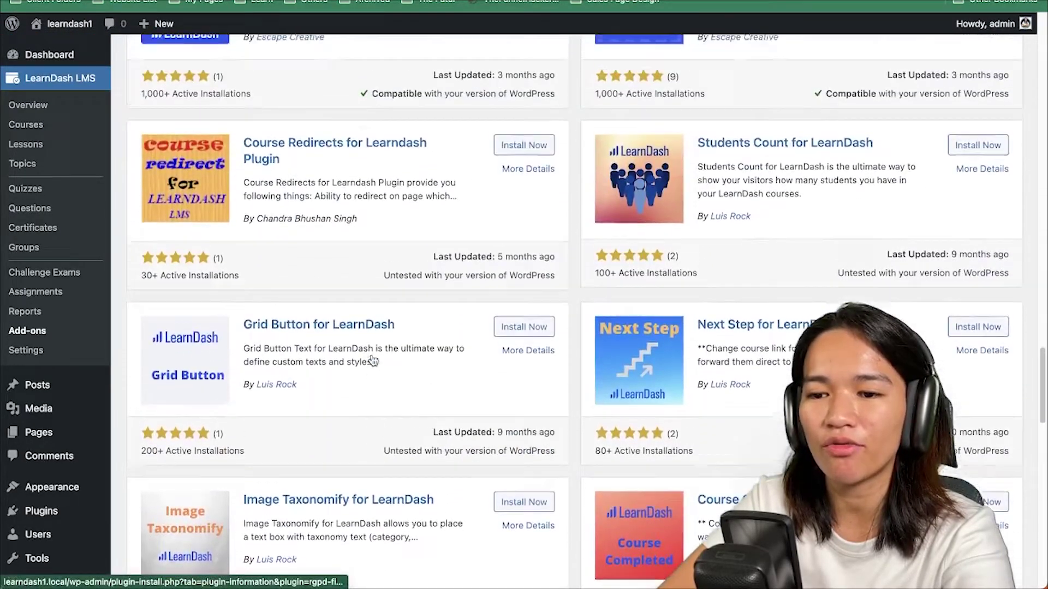
scroll(373, 360, up, 20)
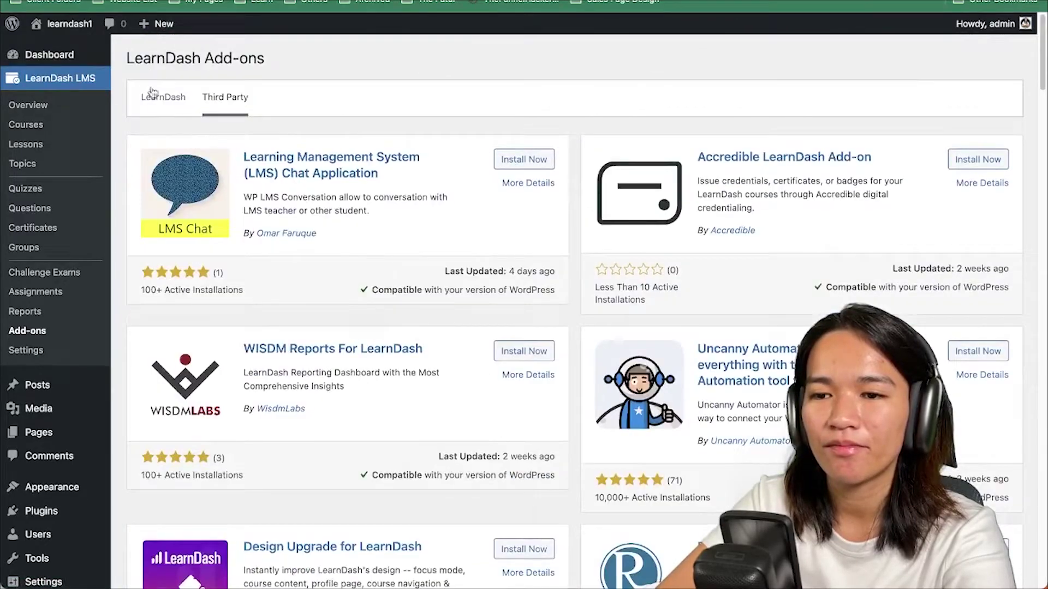
click(155, 99)
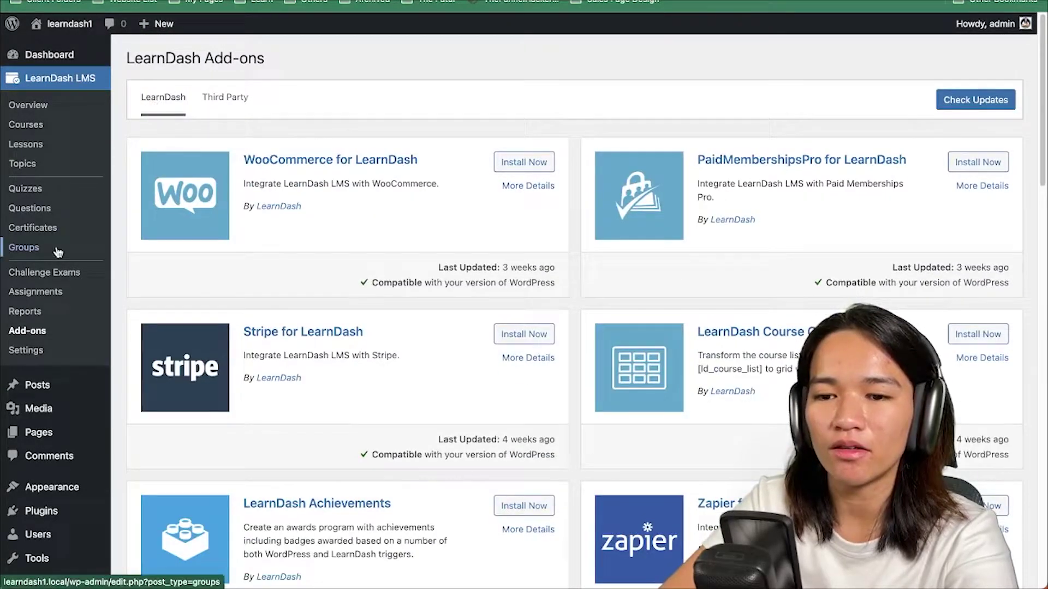
- Create a new LearnDash course titled "Course 1" and publish it with the default visibility and date
click(51, 129)
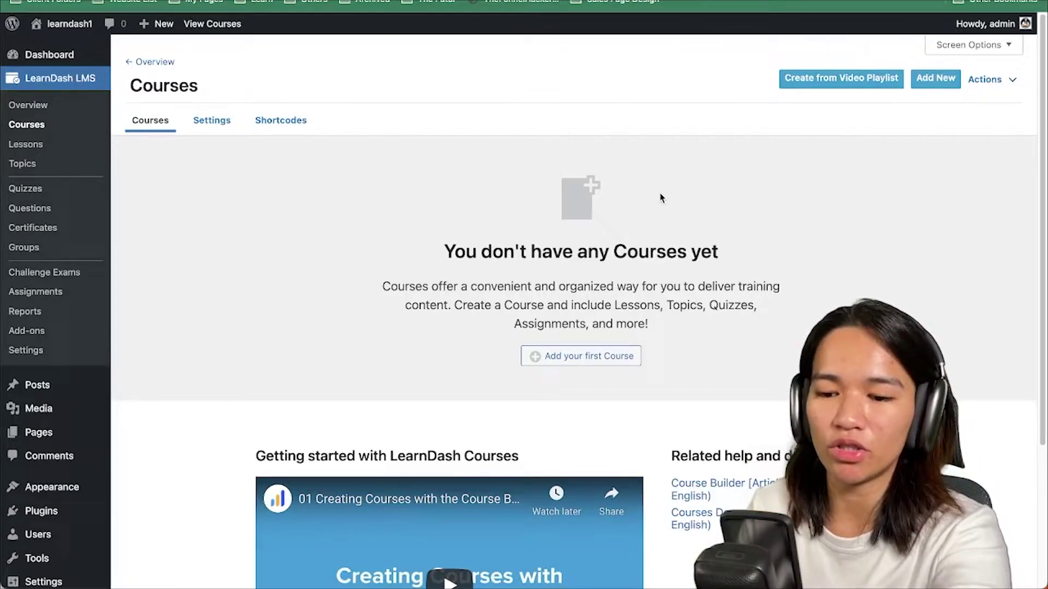
click(616, 361)
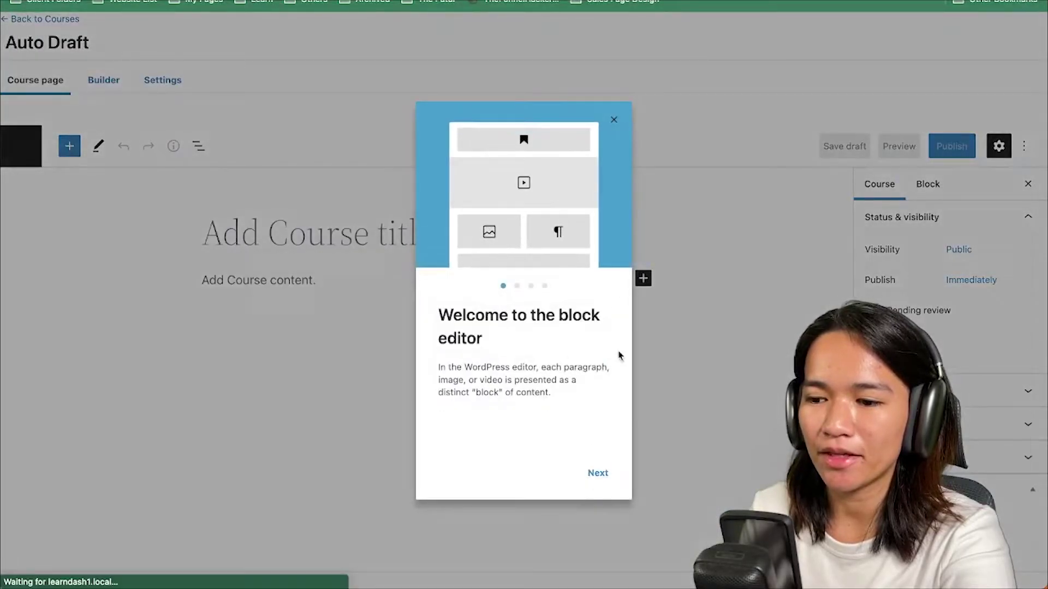
click(613, 123)
click(283, 235)
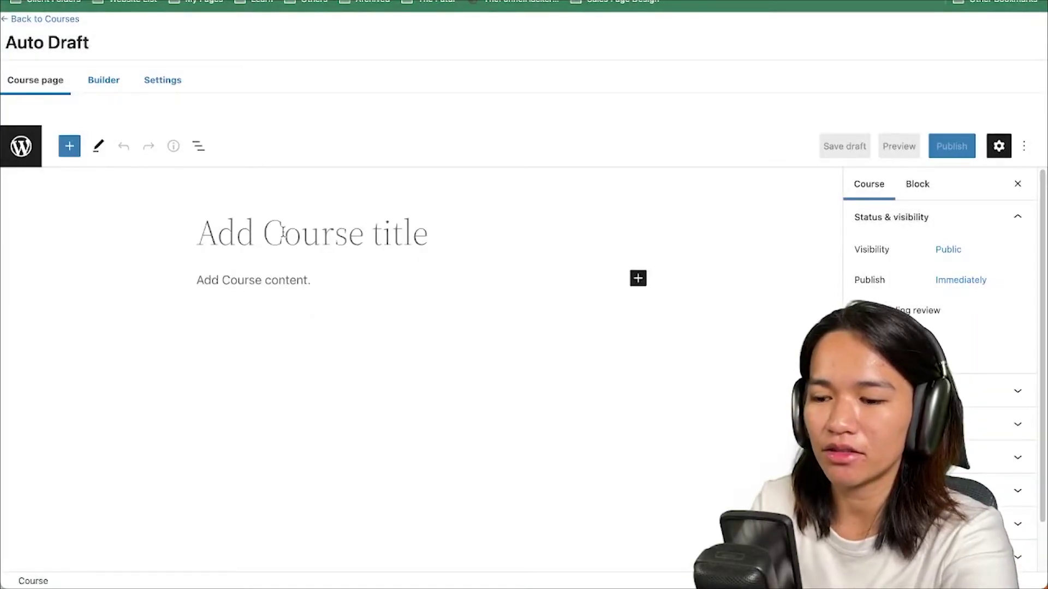
text(Course 1)
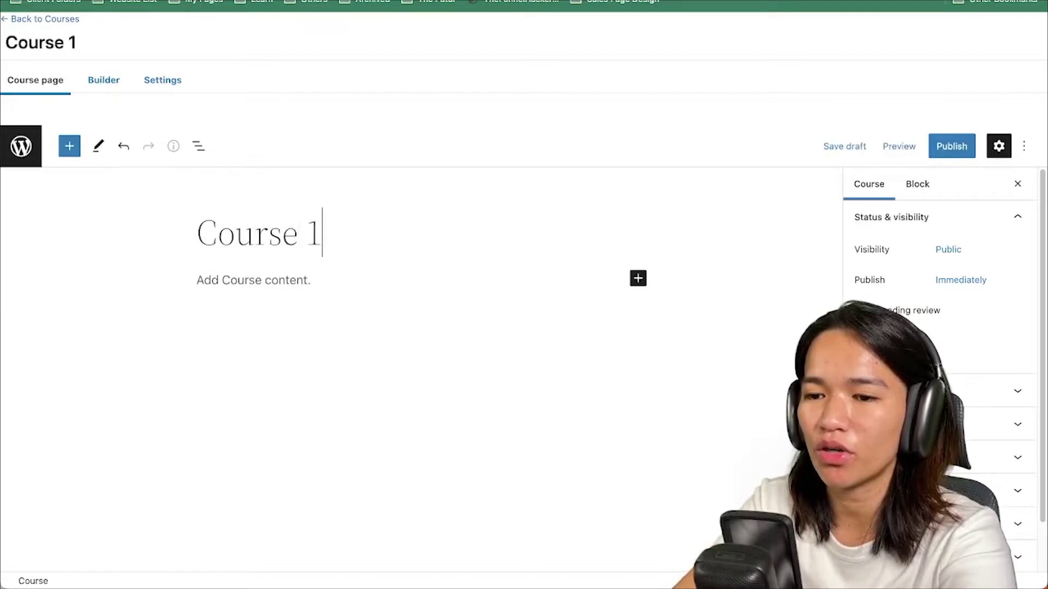
click(947, 153)
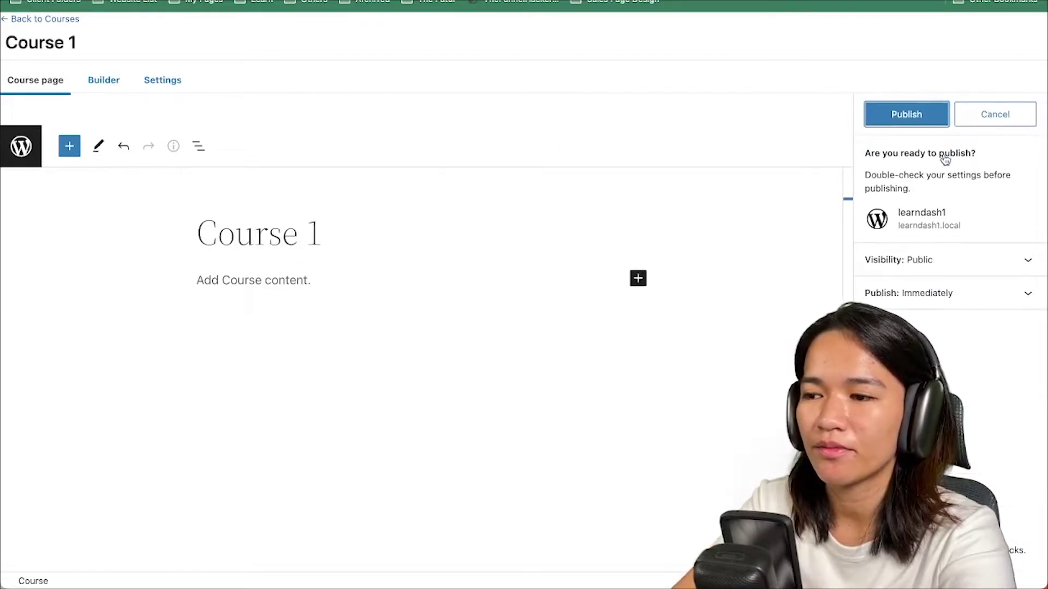
click(922, 115)
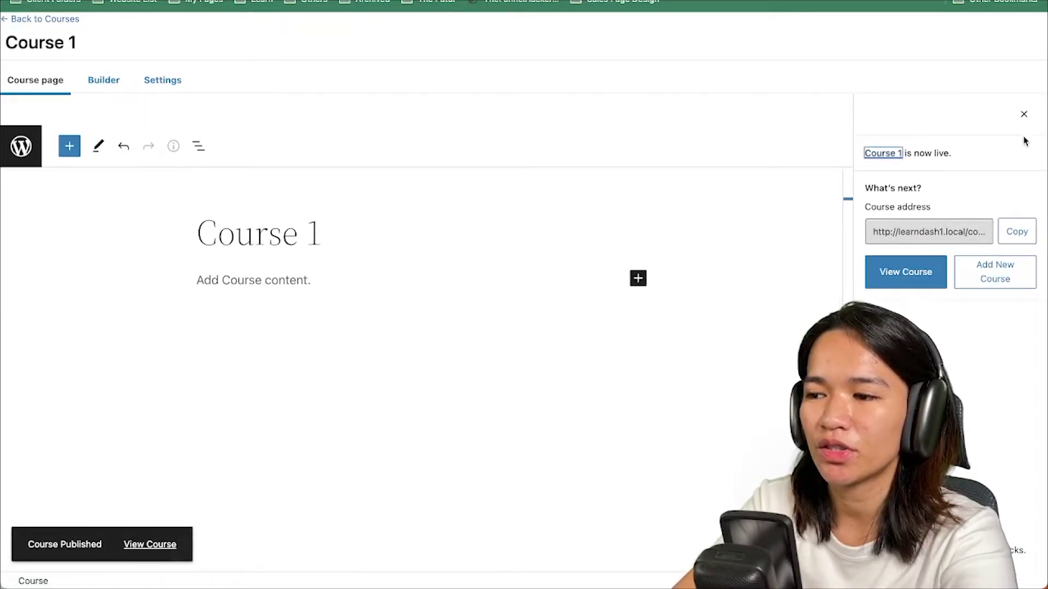
click(1026, 114)
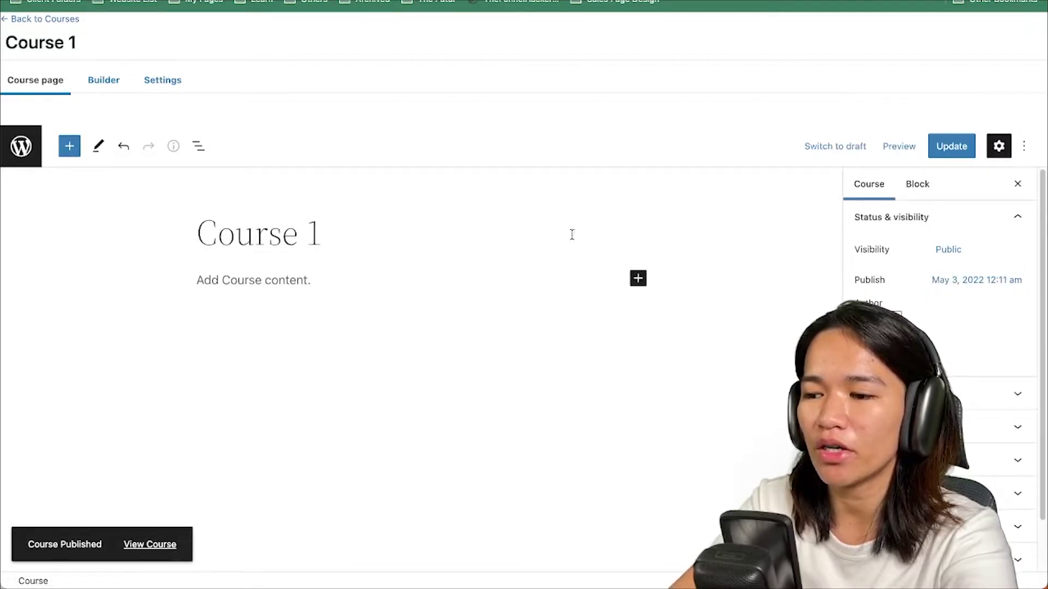
- In Course 1's settings, try the Buy now and Recurring access modes to view their pricing fields, and leave Closed selected
click(163, 80)
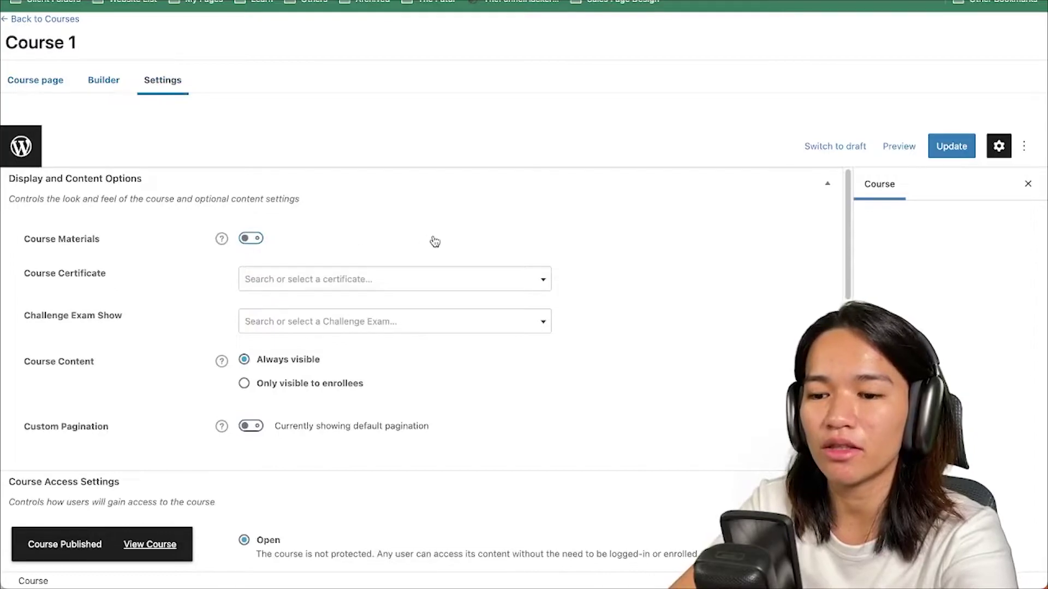
scroll(433, 238, down, 6)
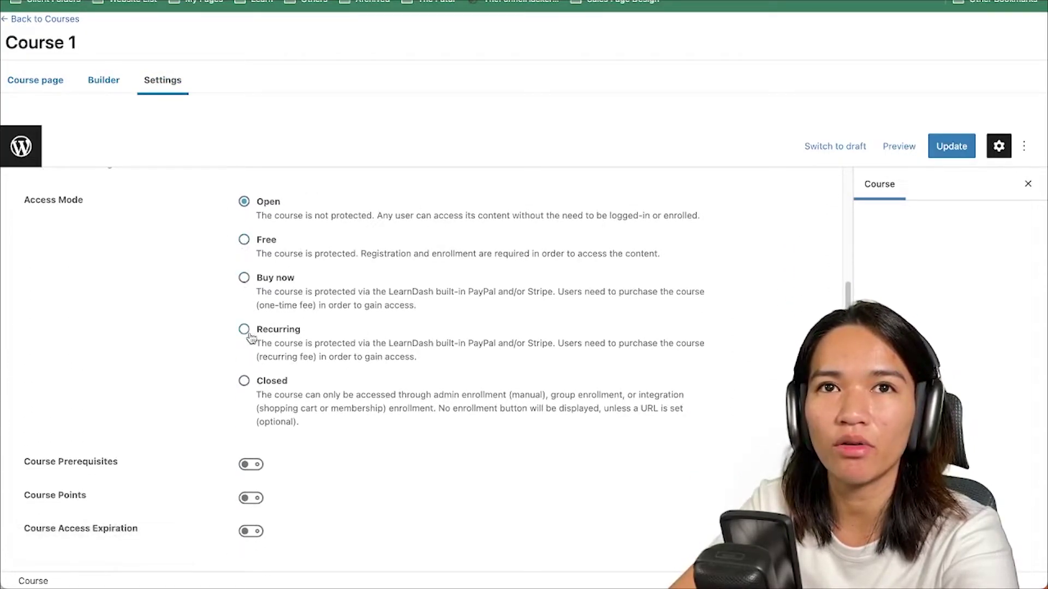
click(244, 278)
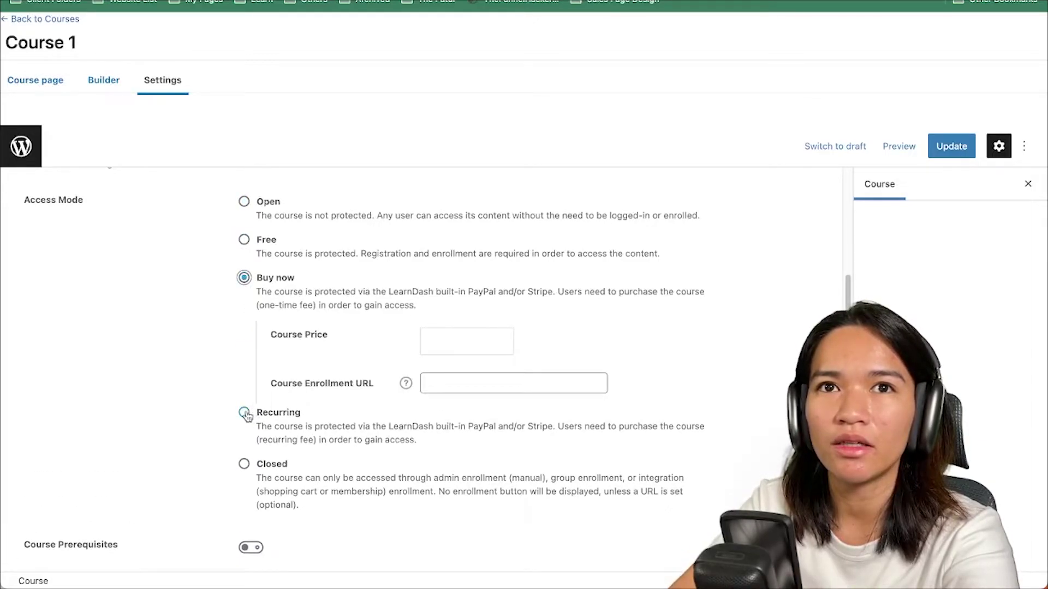
click(245, 414)
scroll(251, 488, down, 3)
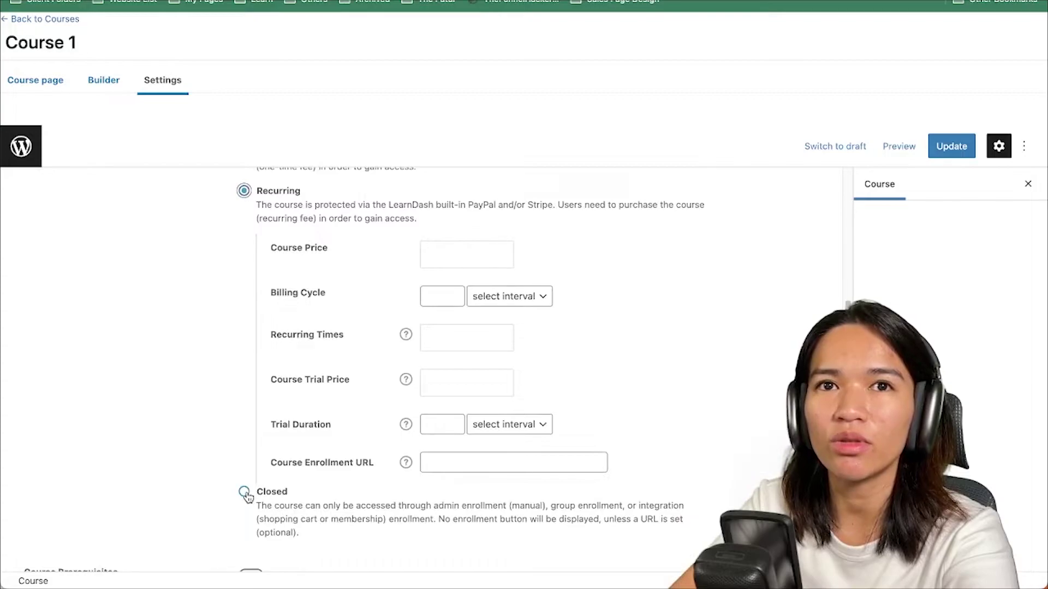
click(245, 492)
scroll(218, 295, up, 2)
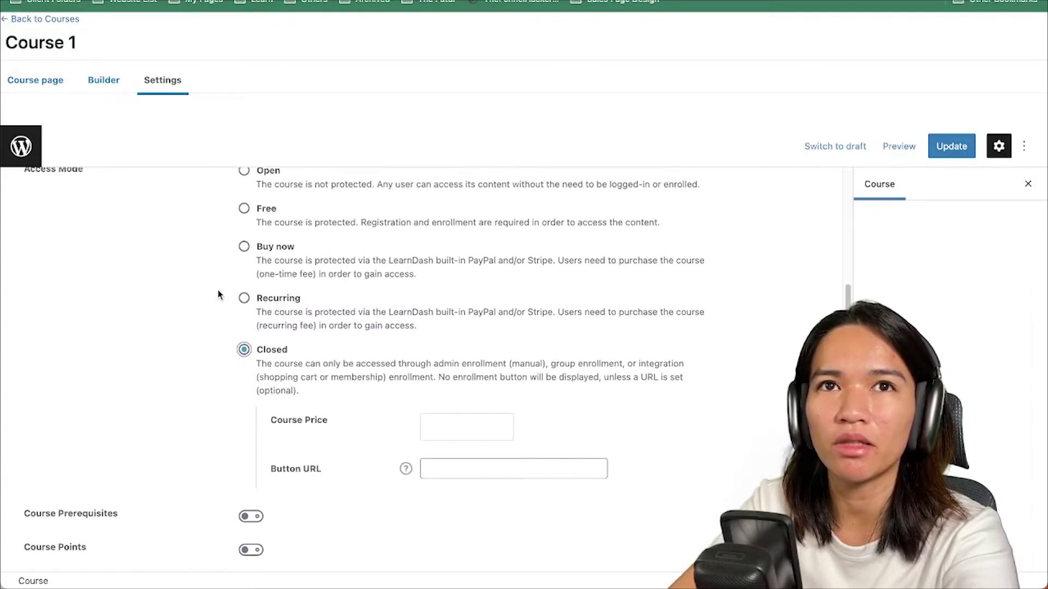
- Compare the pricing fields of the Recurring, Buy now and Closed access modes in Course 1's settings
click(244, 298)
click(244, 247)
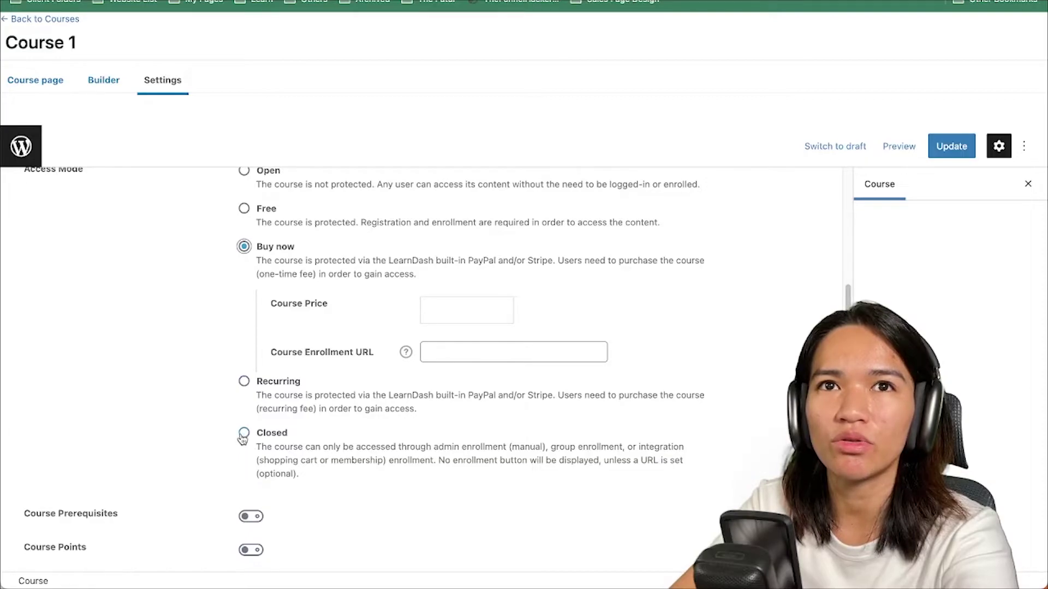
click(243, 434)
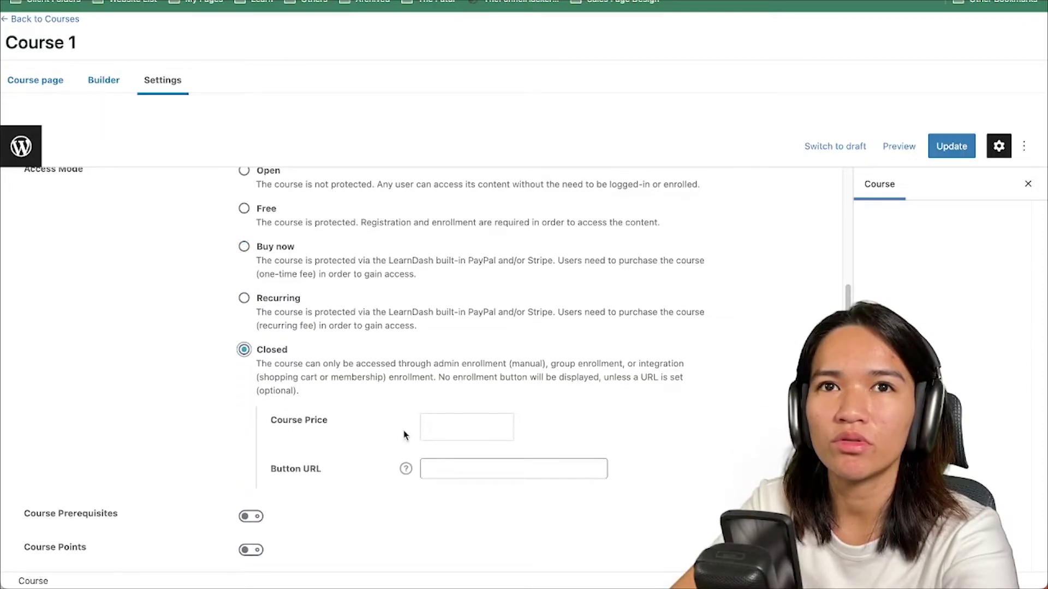
- Set Course 1's access mode to Buy now with a course price of 99, and update the course
click(244, 245)
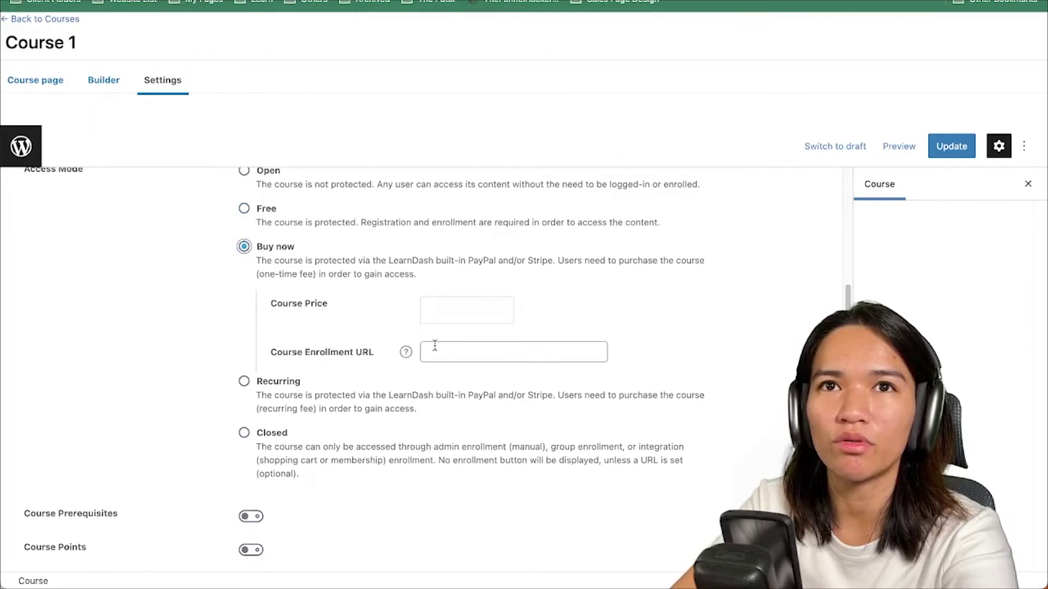
click(447, 307)
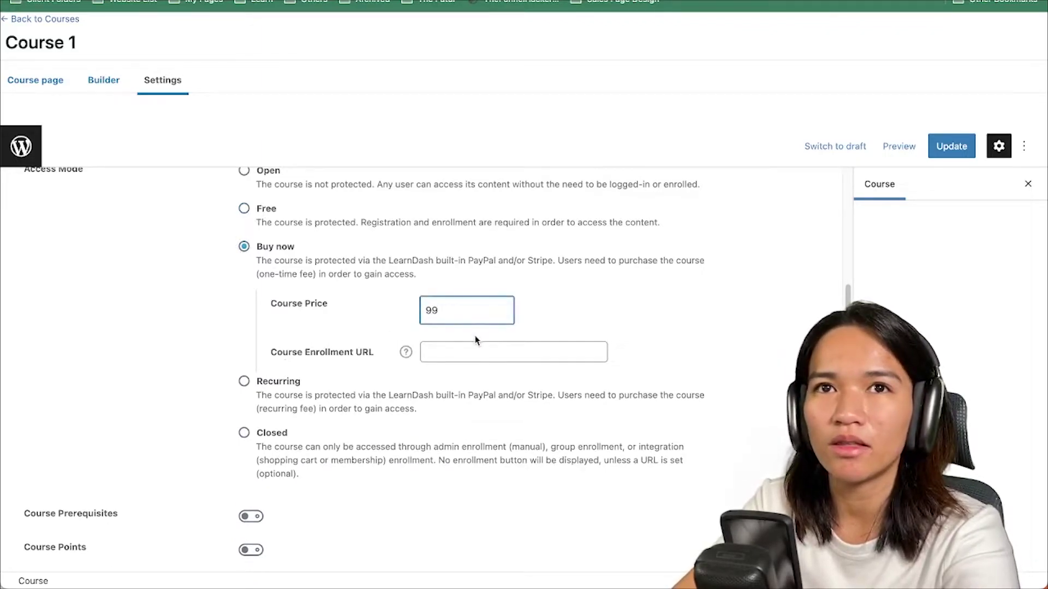
click(483, 371)
click(492, 352)
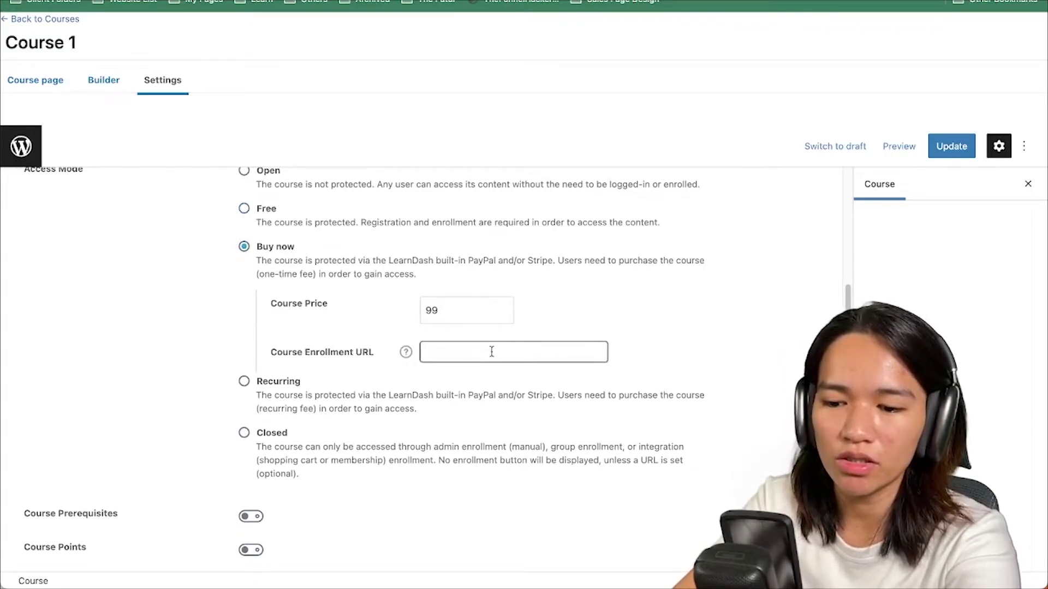
scroll(215, 332, up, 7)
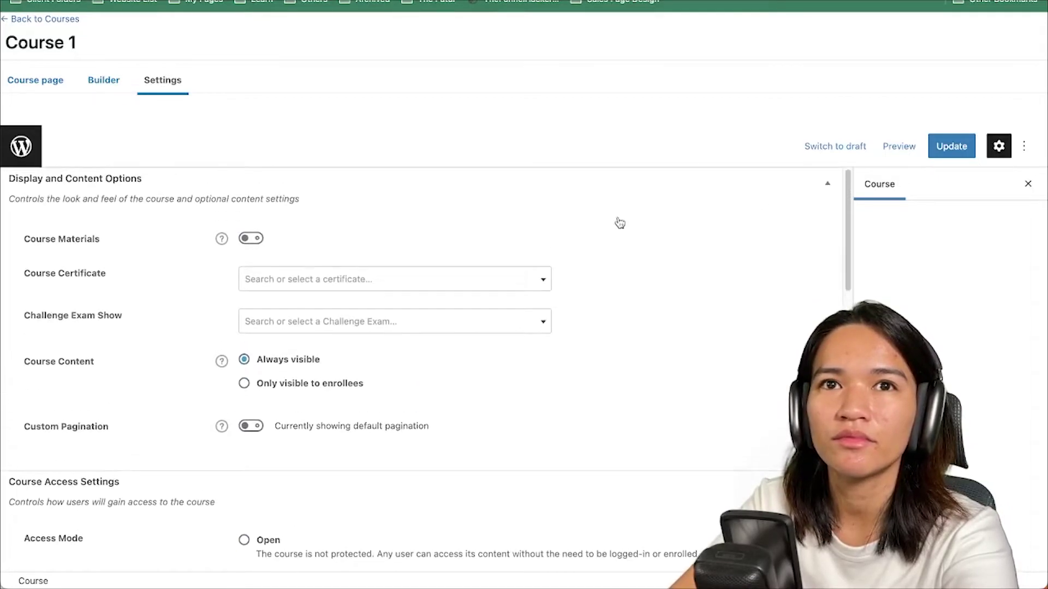
click(950, 148)
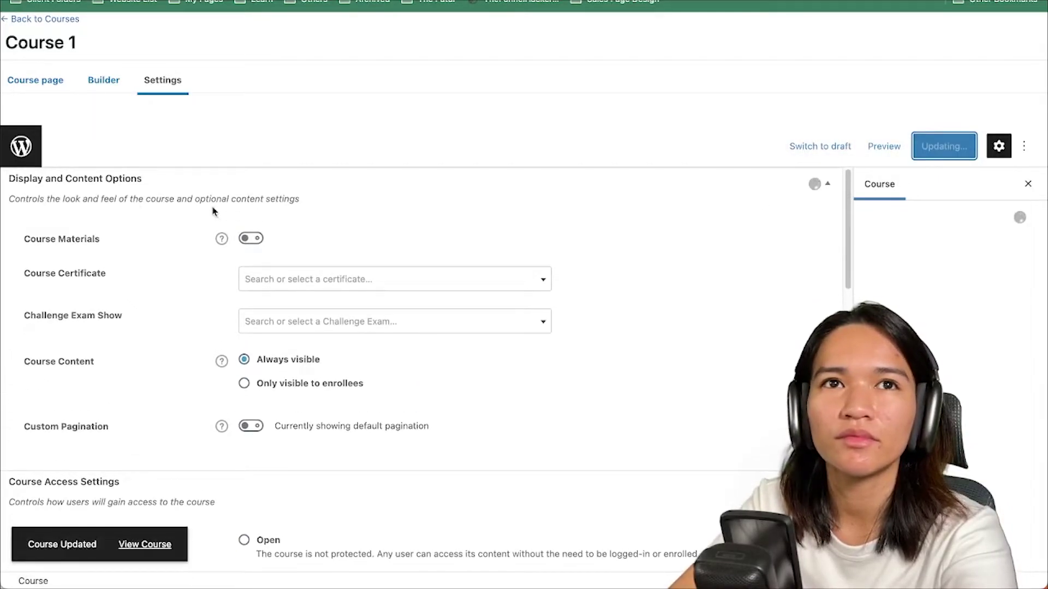
- Add two lessons titled "Lesson 1" and "Lesson 2" to Course 1 in the course builder
click(105, 81)
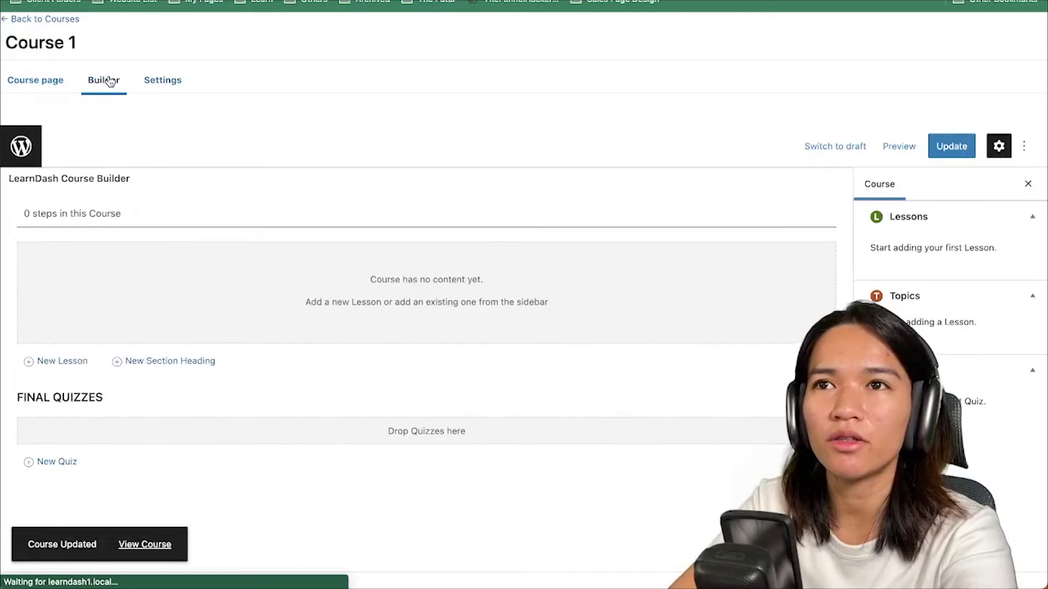
click(62, 361)
text(Lesson 1)
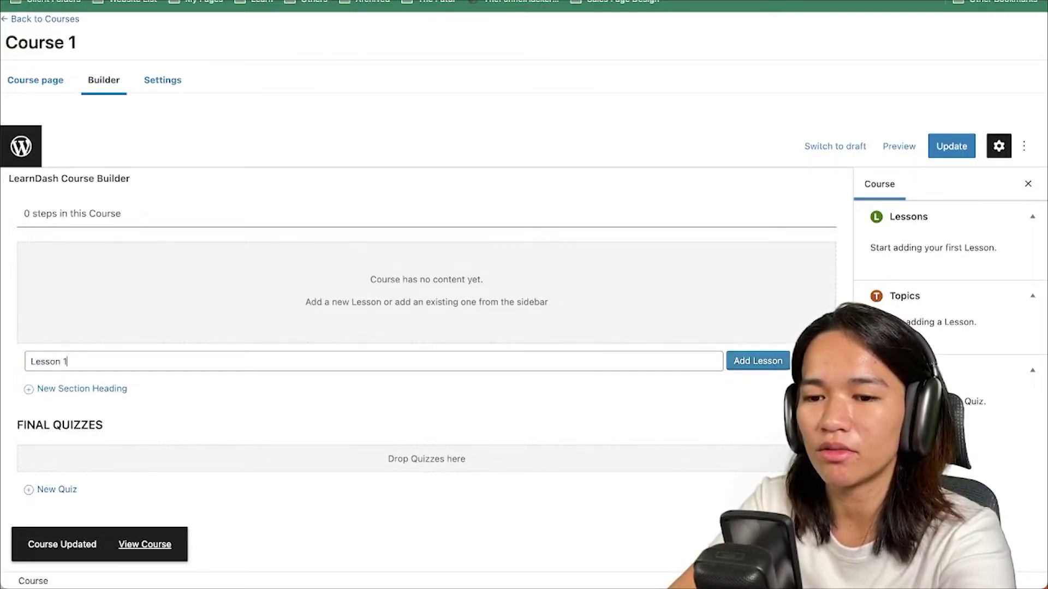
key(Return)
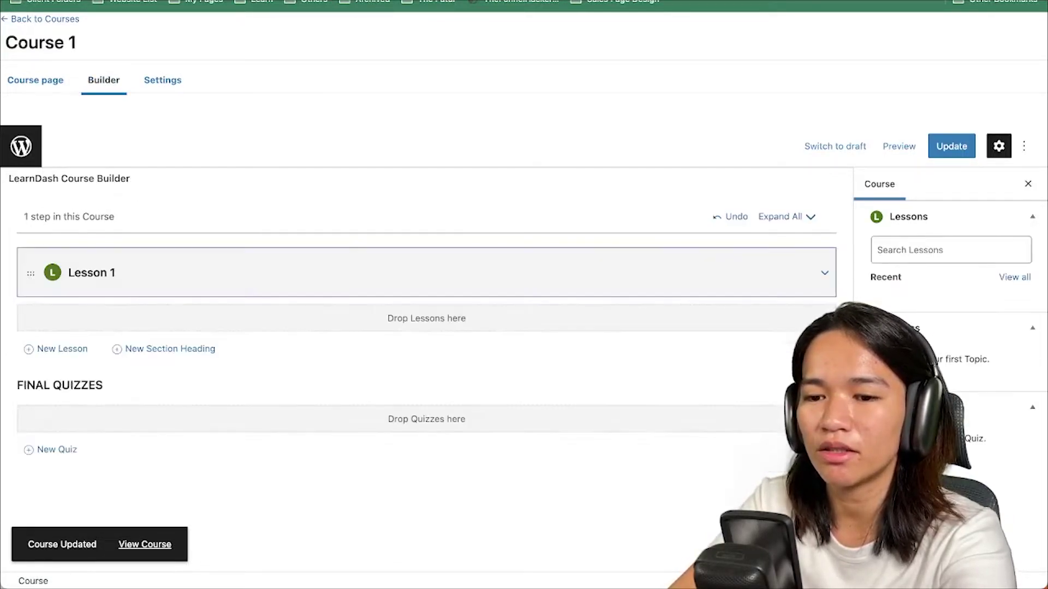
click(55, 352)
text(Lesson 2)
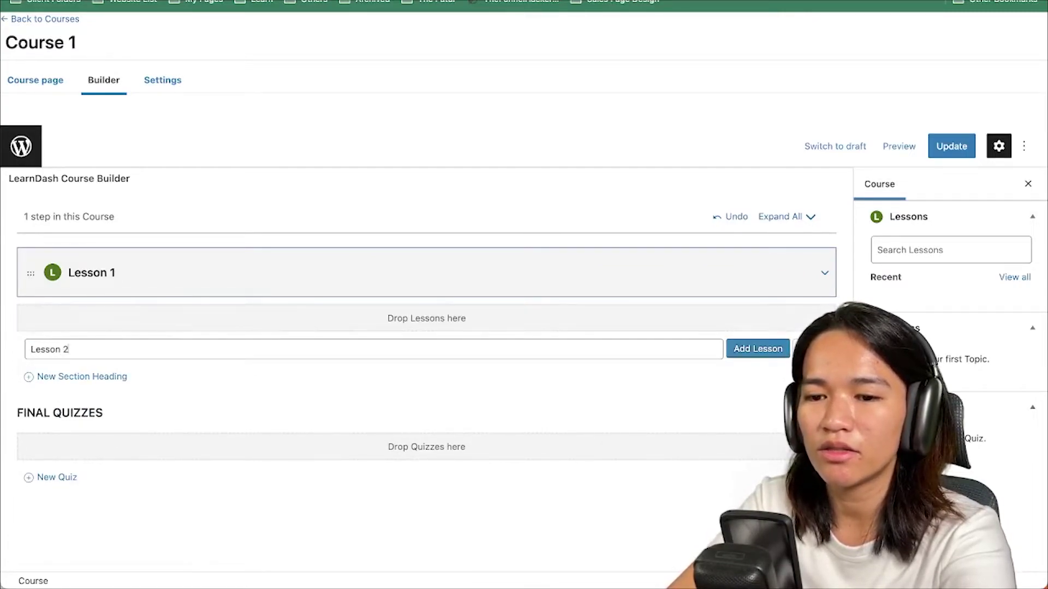
key(Return)
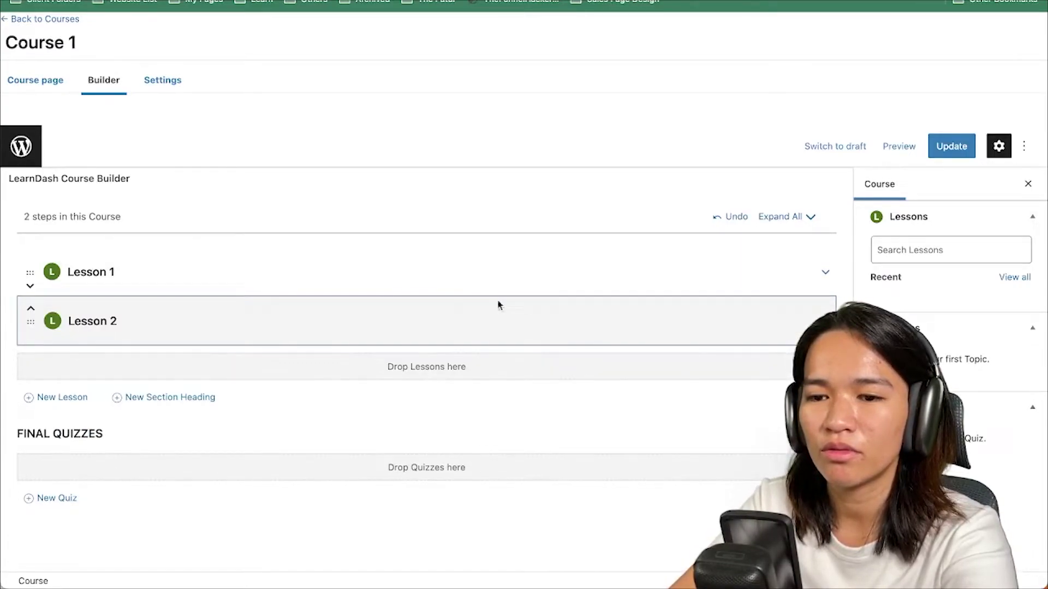
- Add three topics titled "Topic 1", "Topic 2" and "Topic 3" to Lesson 1, and update the course
click(824, 271)
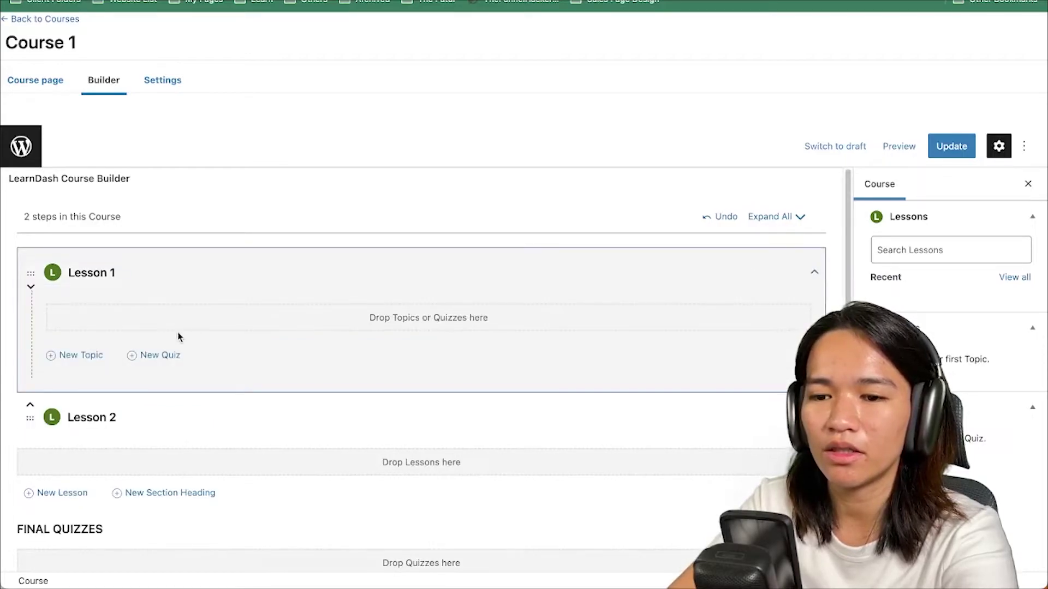
click(116, 355)
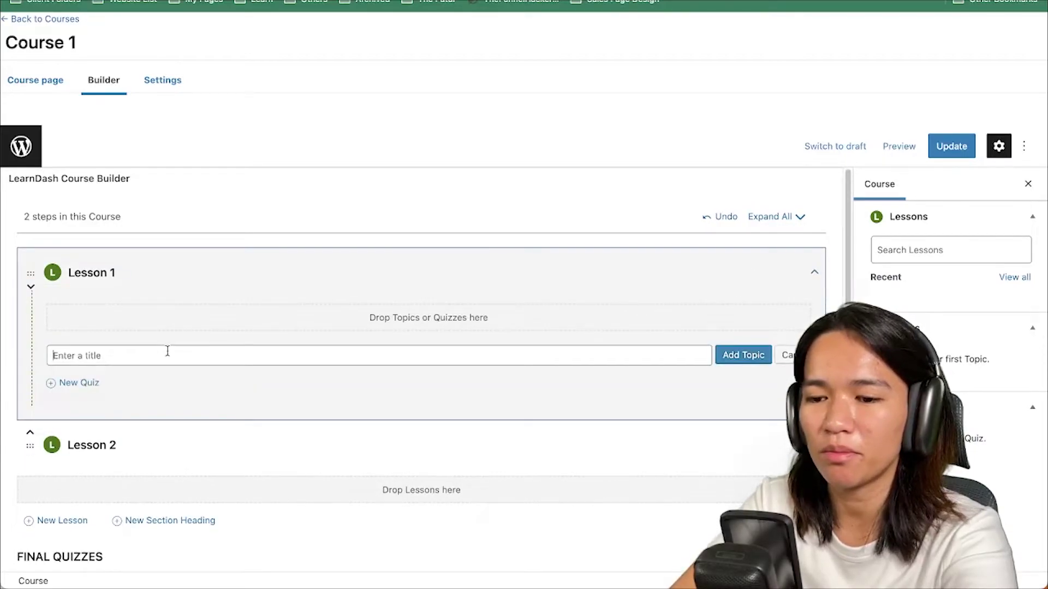
text(Topic 1)
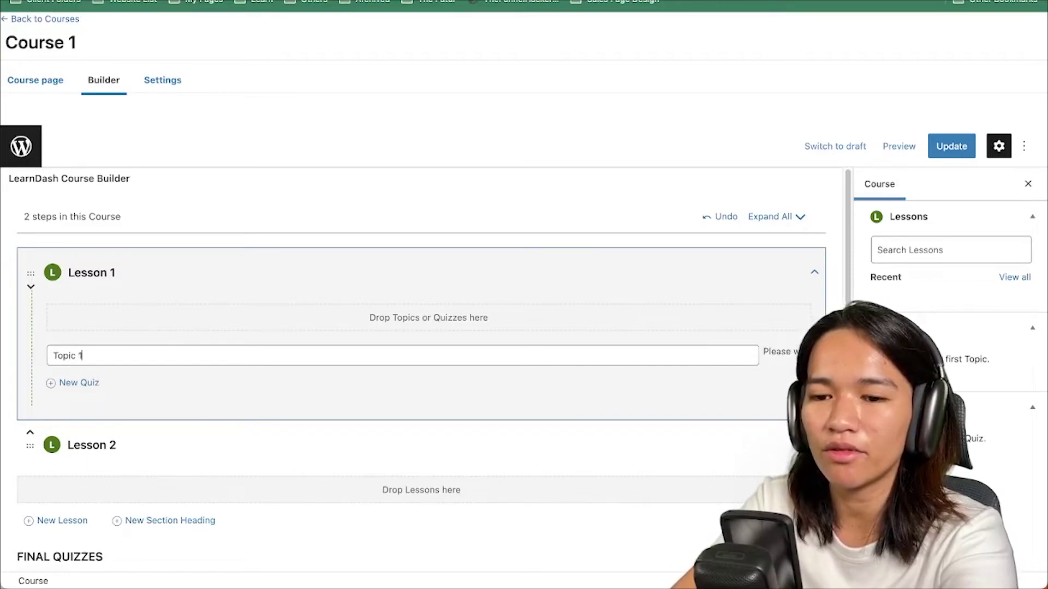
key(Return)
click(76, 382)
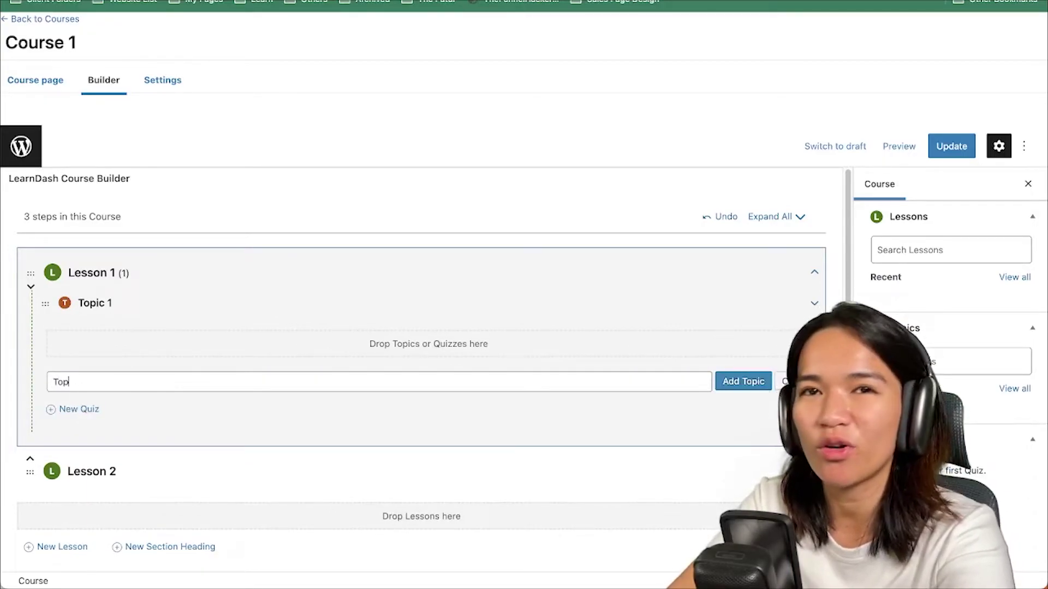
key(Return)
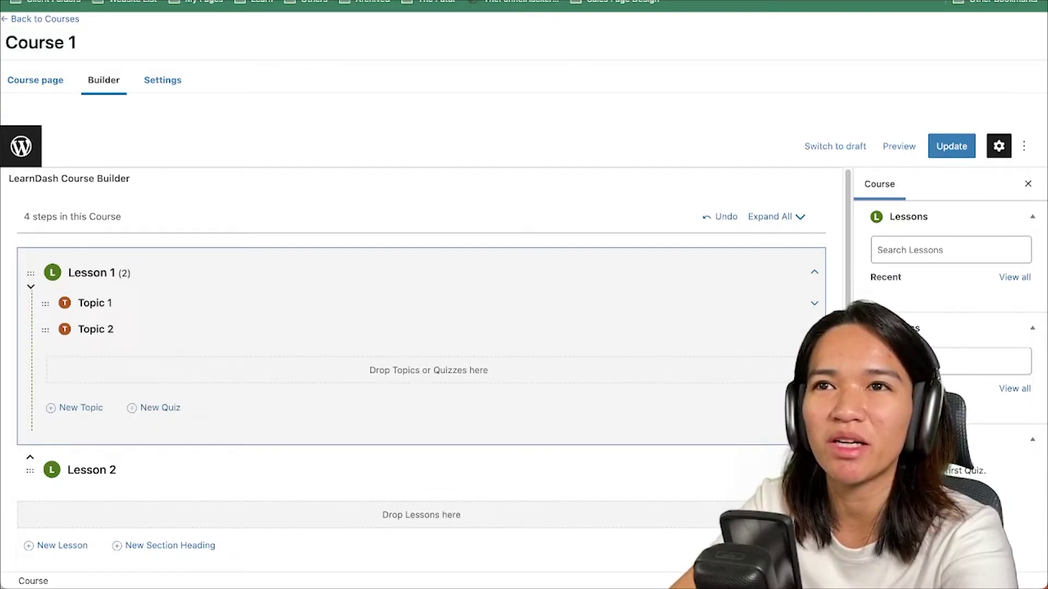
click(82, 408)
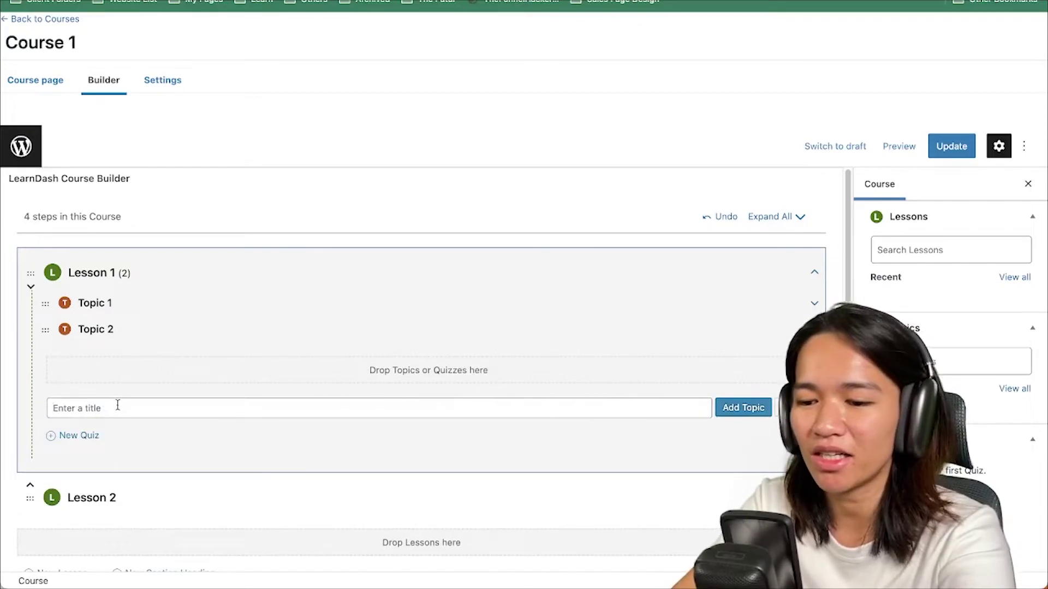
text(Topic)
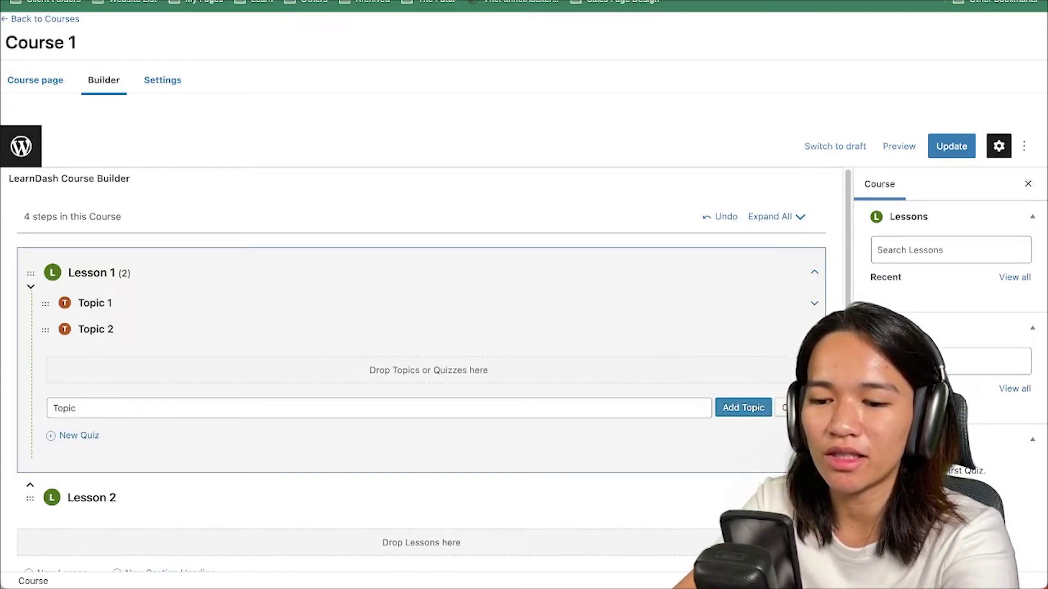
text( 3)
key(Return)
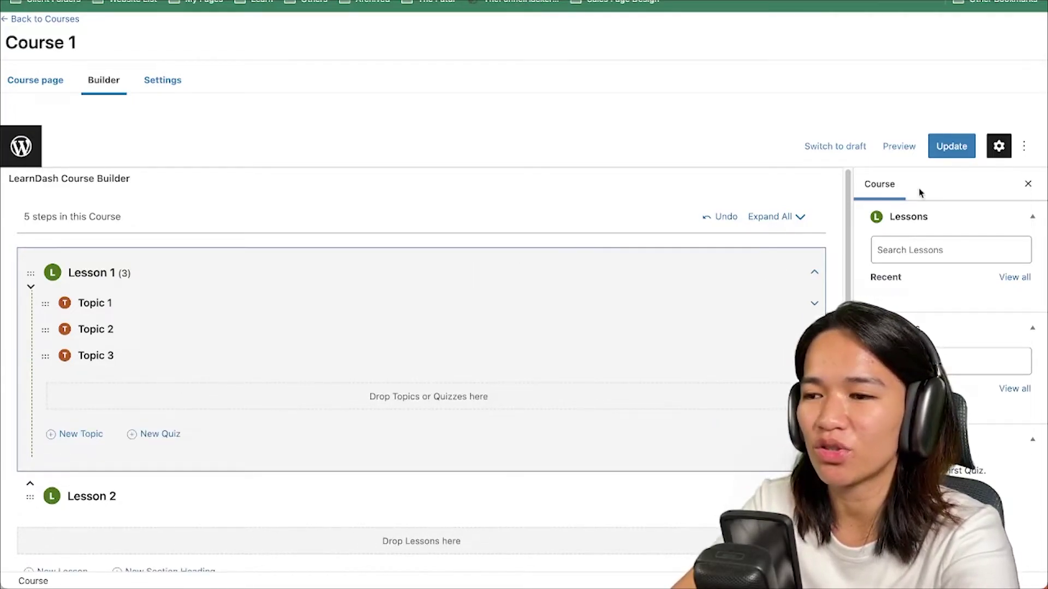
click(947, 159)
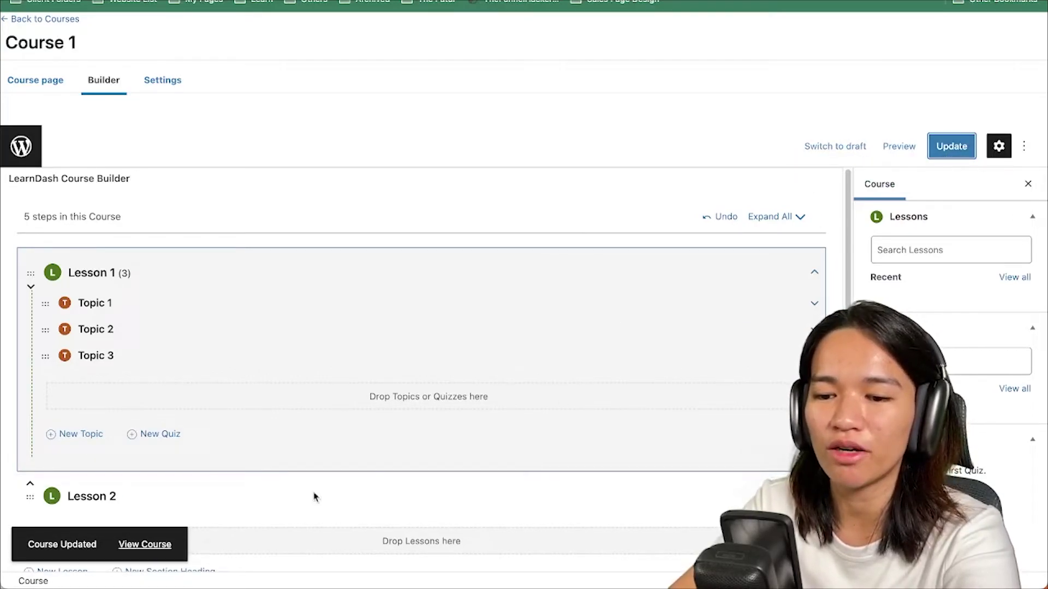
- View the published Course 1 page and its course content, and return to the list of courses
click(157, 541)
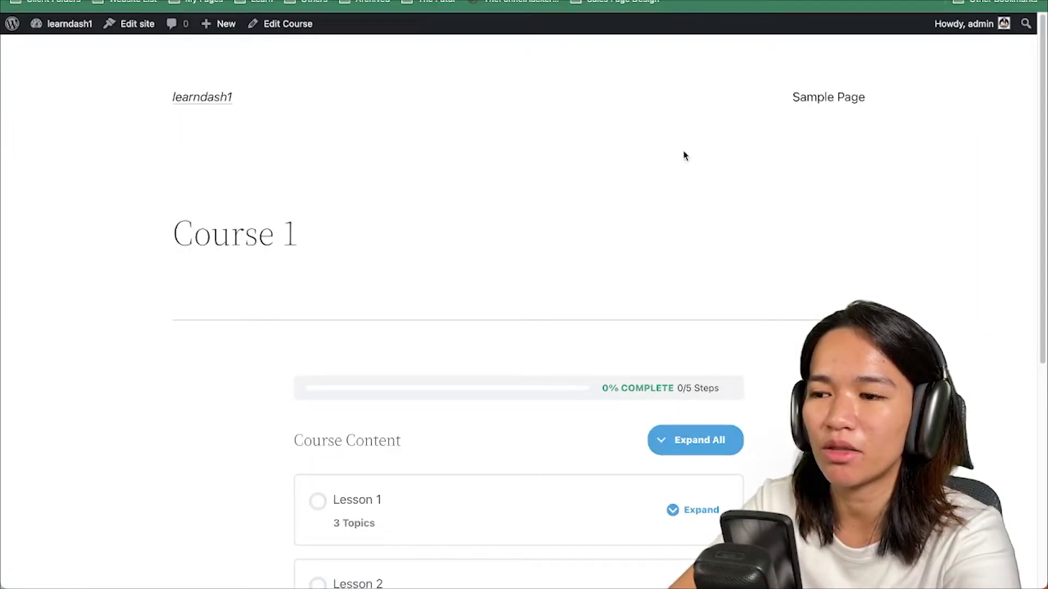
scroll(683, 154, down, 6)
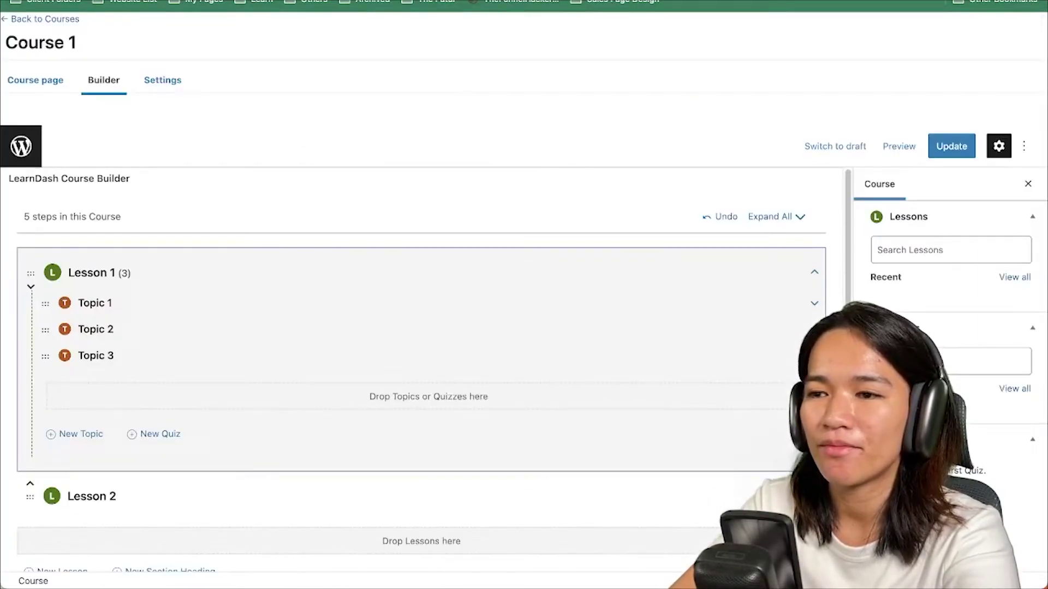
click(24, 19)
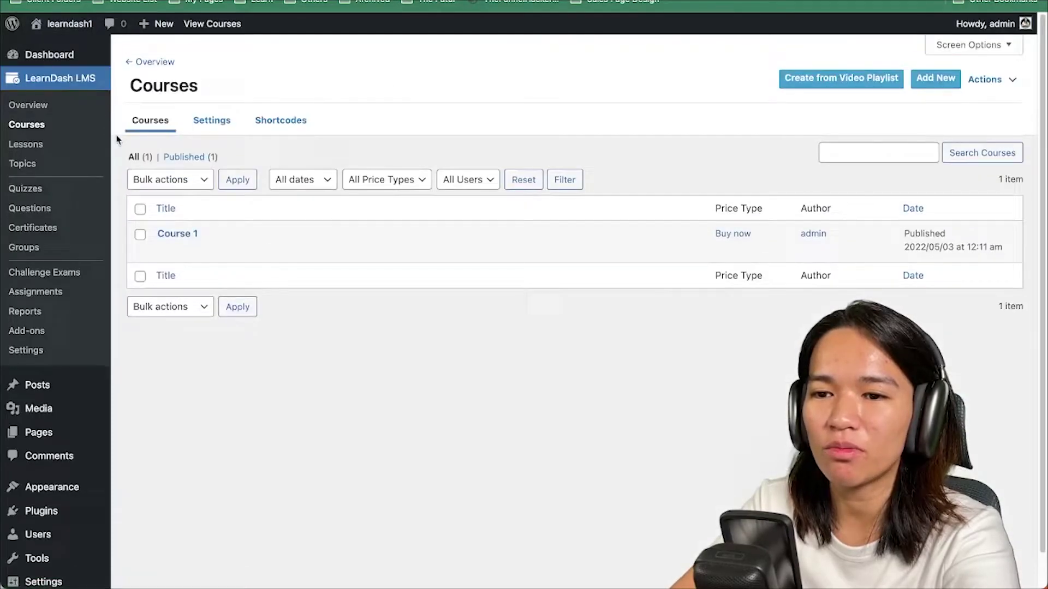
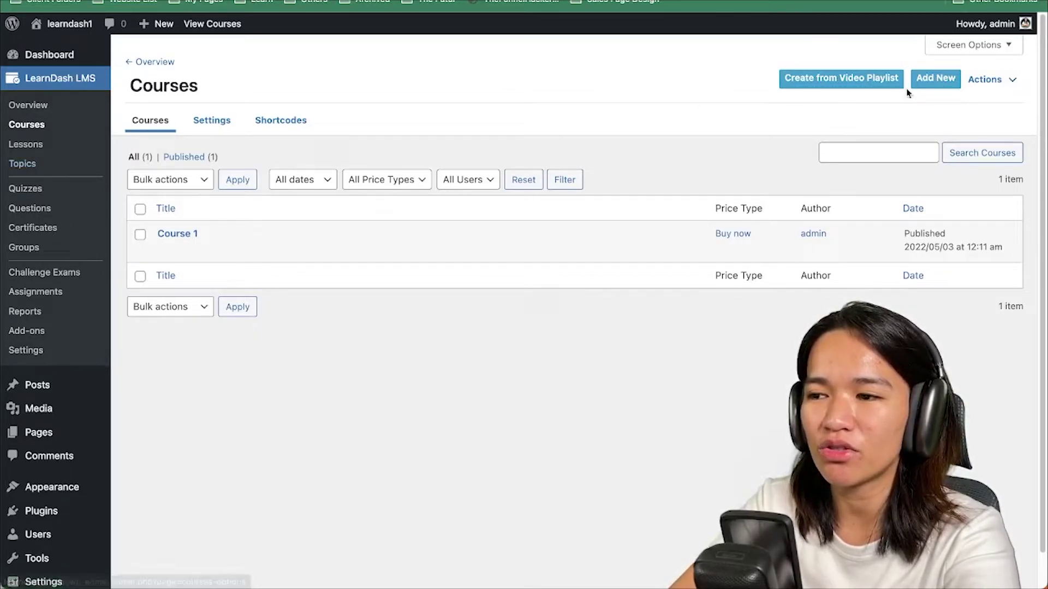
- Create a new course titled "Course 2" and publish it with the default visibility and date
mouse_move(251, 247)
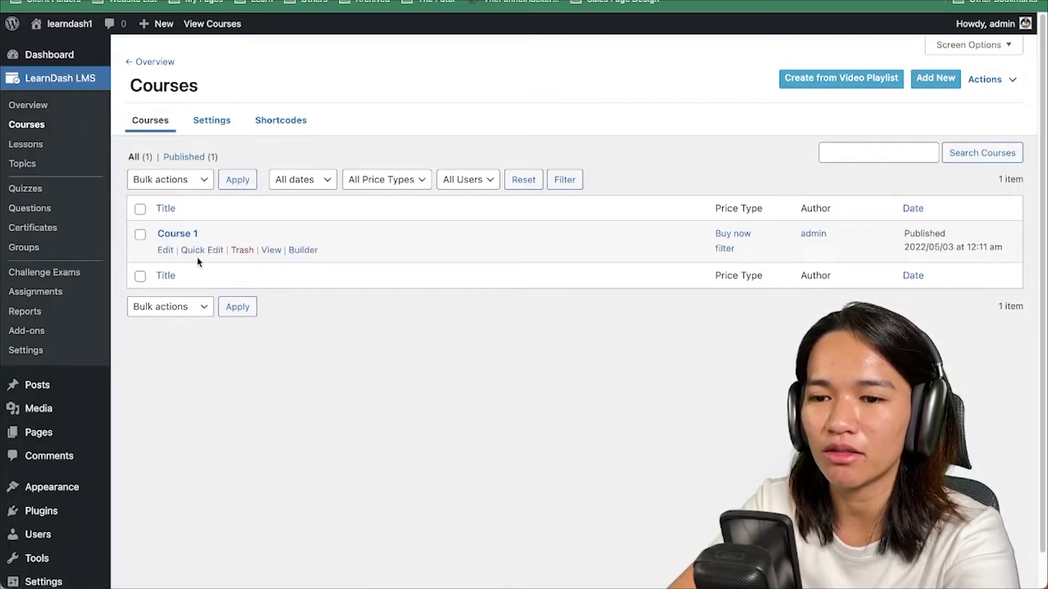
click(936, 78)
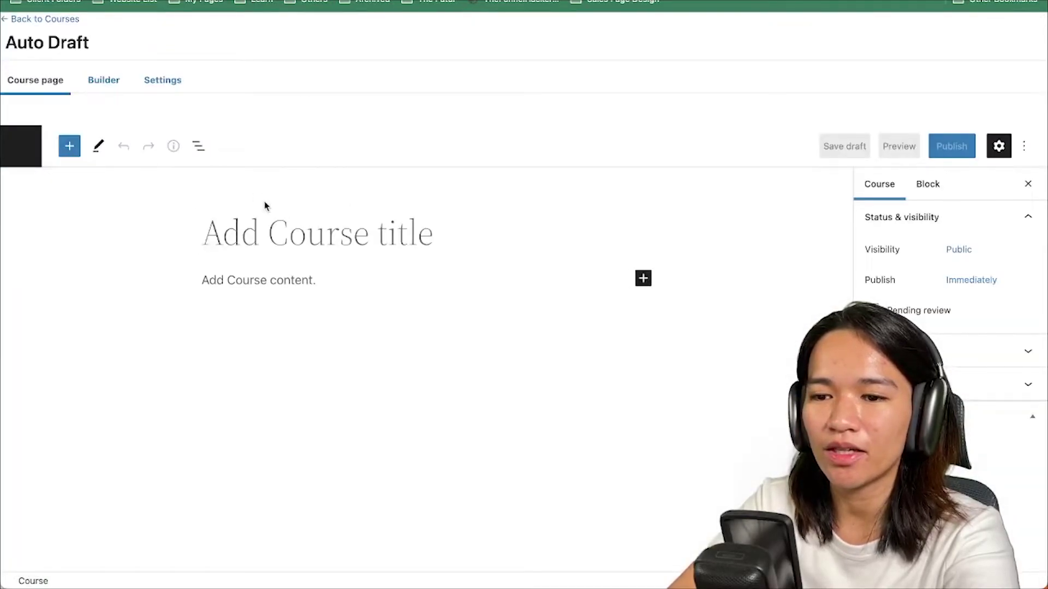
text(Course 2)
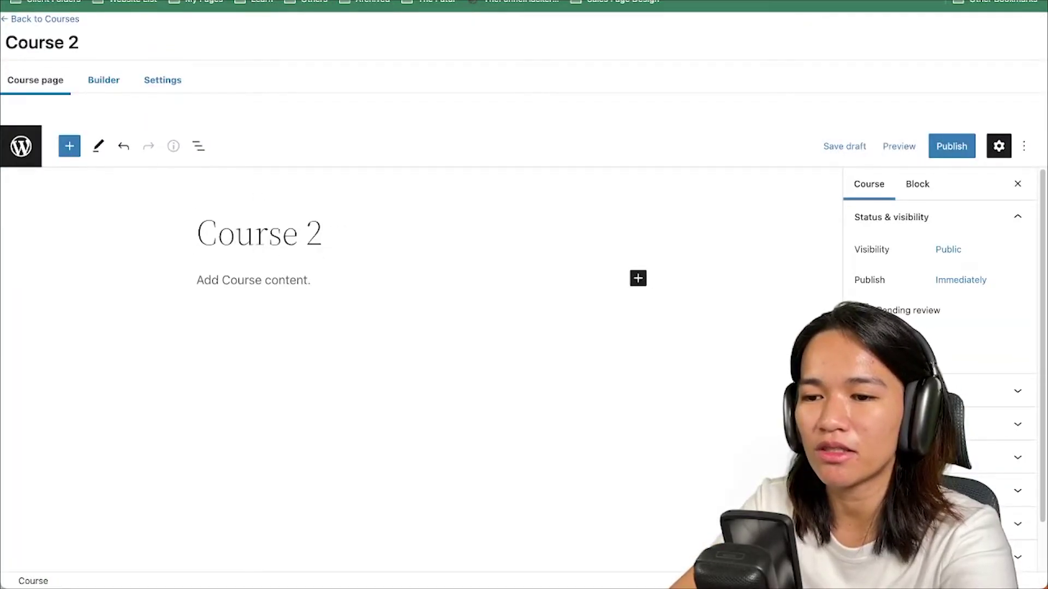
click(950, 156)
click(911, 112)
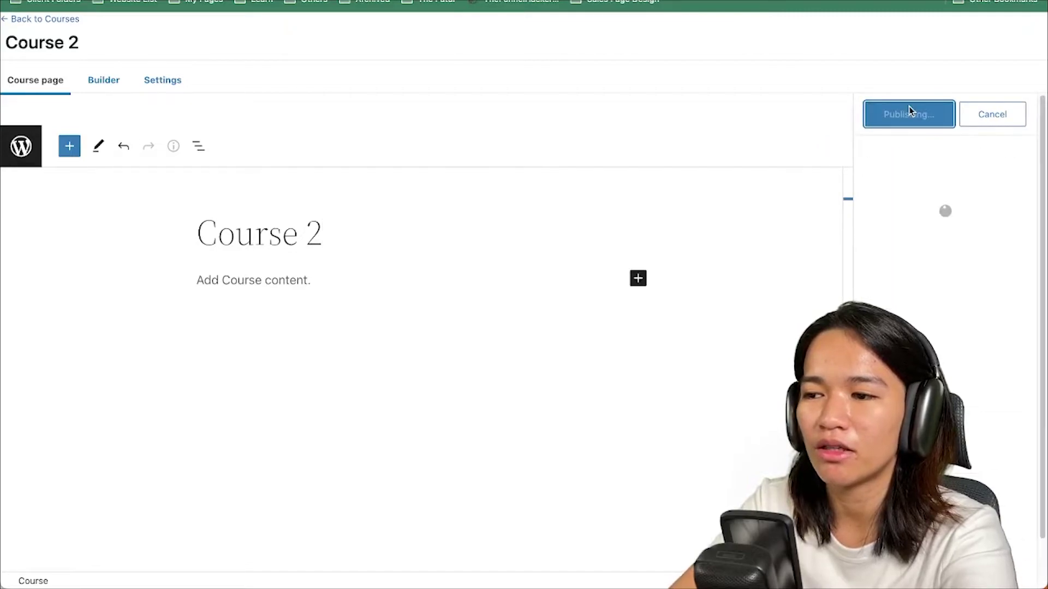
- Add a lesson titled "Lesson 2" to Course 2 in the course builder
click(90, 88)
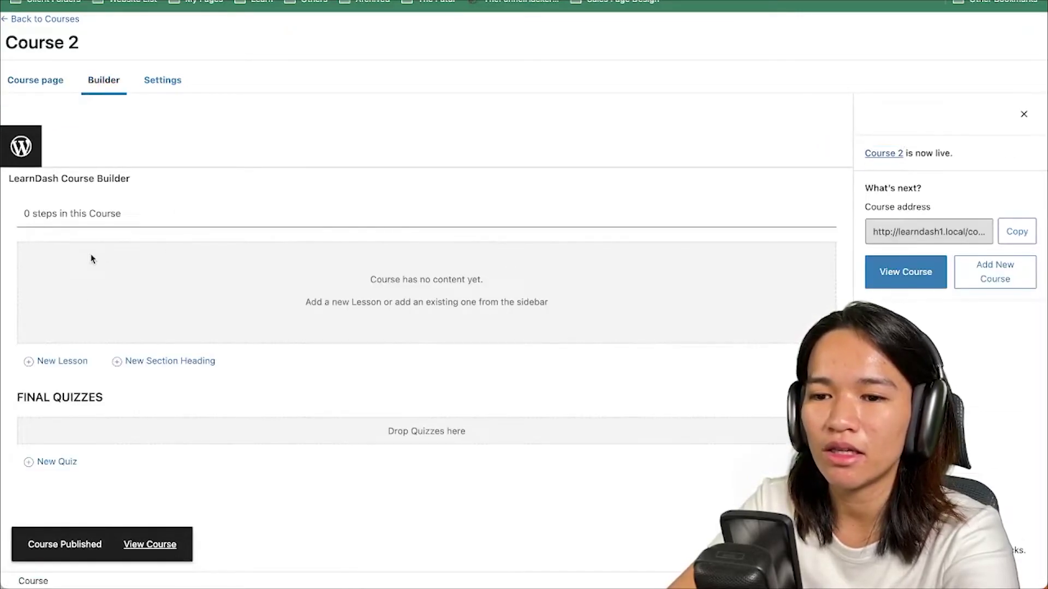
click(62, 361)
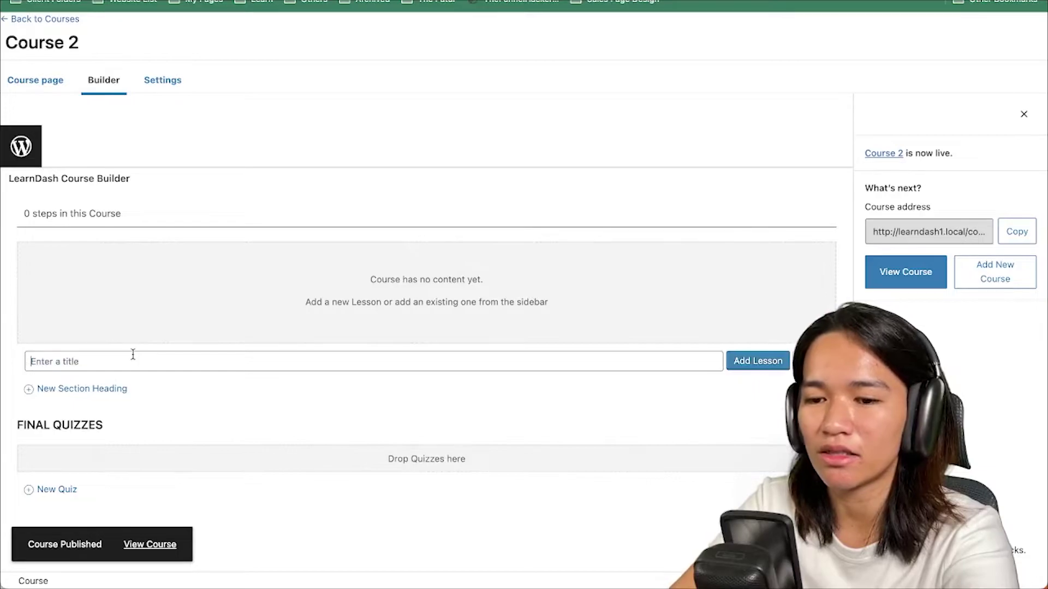
text(Lesson 2)
key(Return)
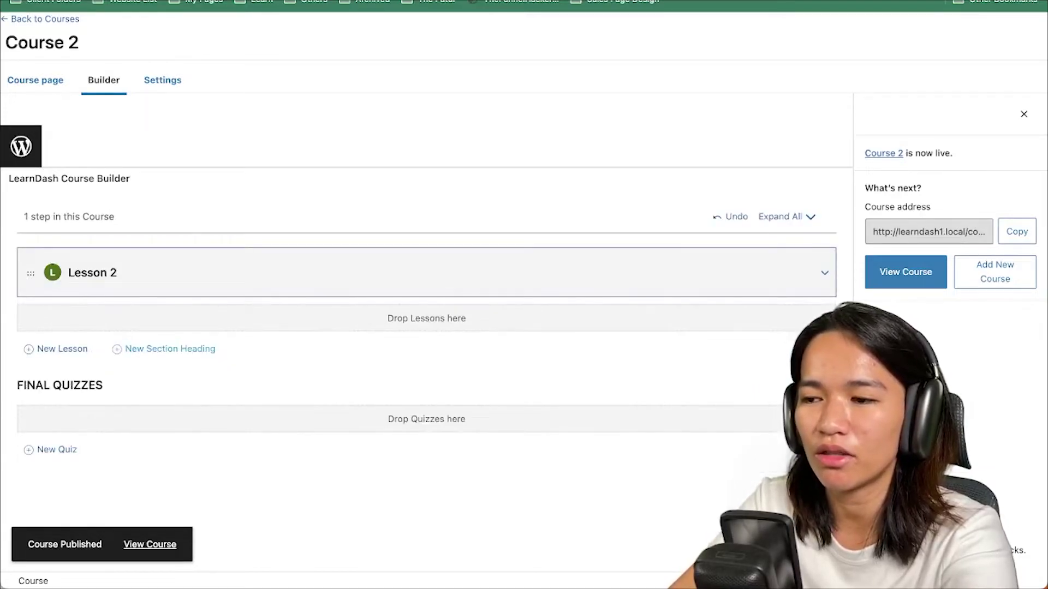
- Rename Course 2's lesson as "Lesson 1" and update the course
click(118, 273)
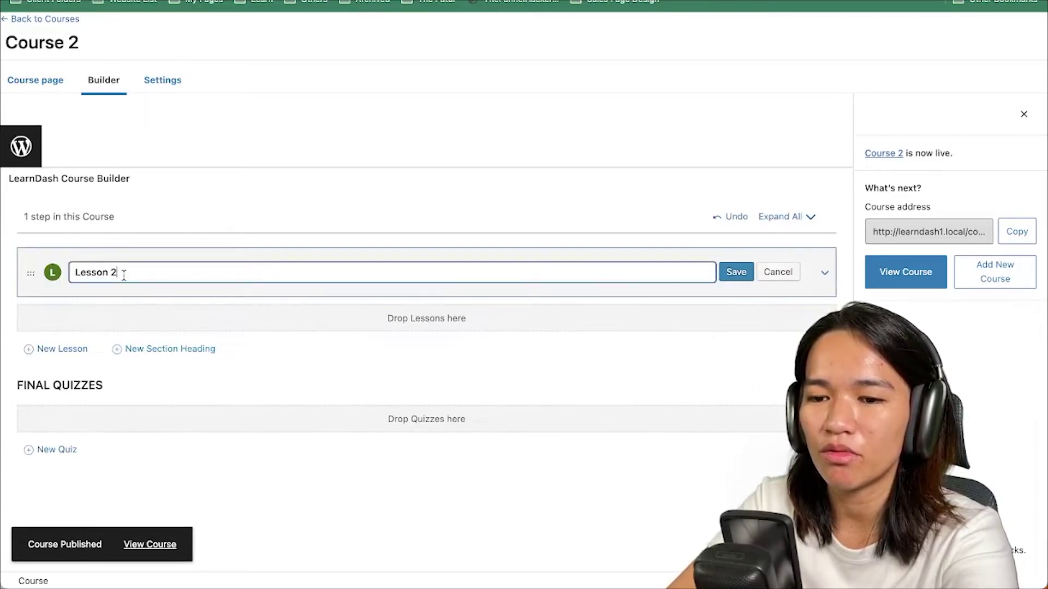
text(1)
key(Return)
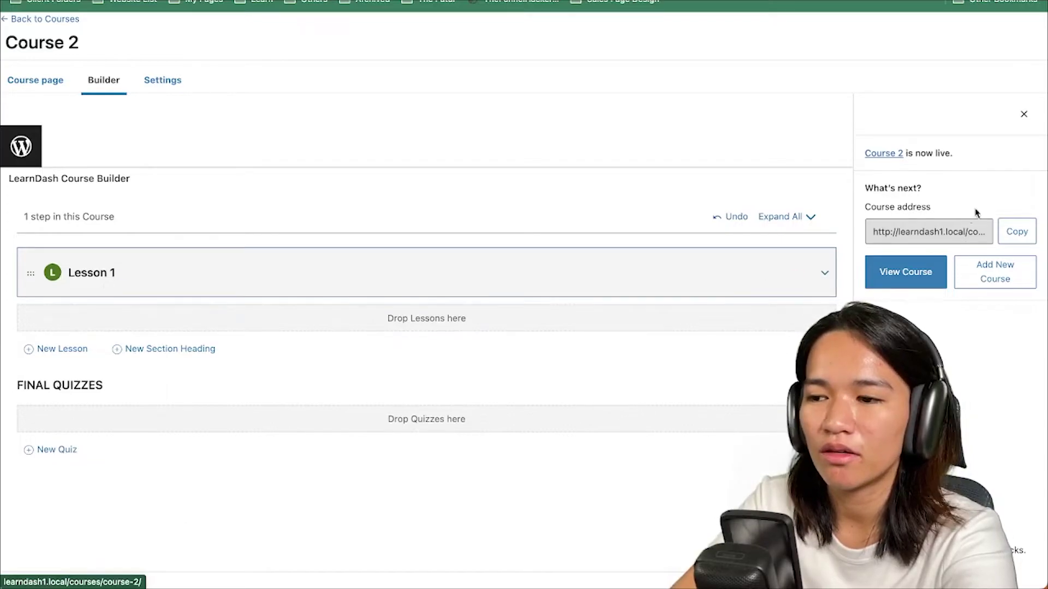
click(1021, 119)
click(964, 146)
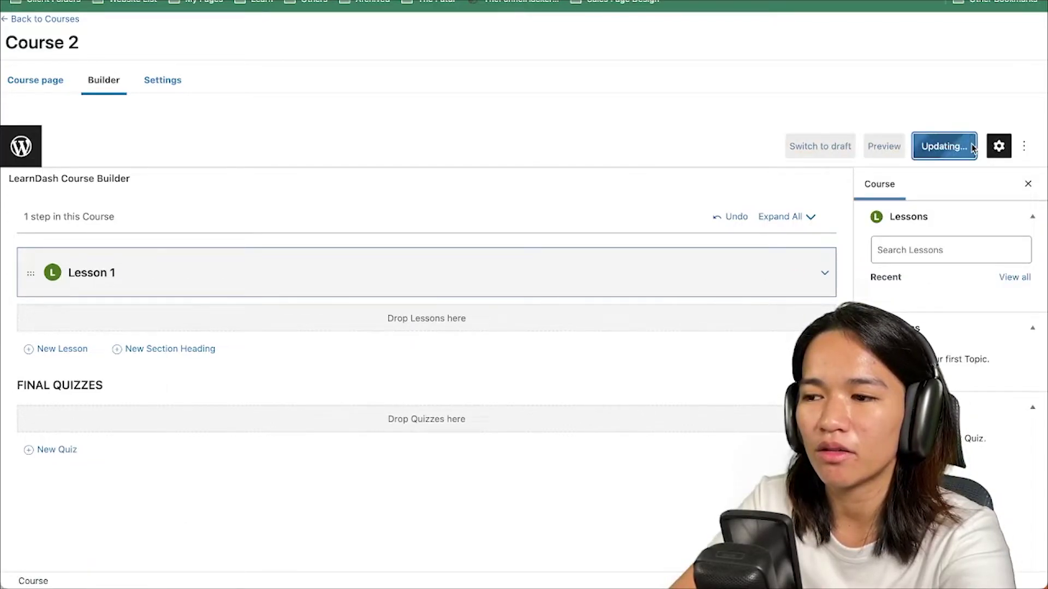
- Return to the list of courses and start a new course titled "Course 3"
click(41, 19)
click(935, 78)
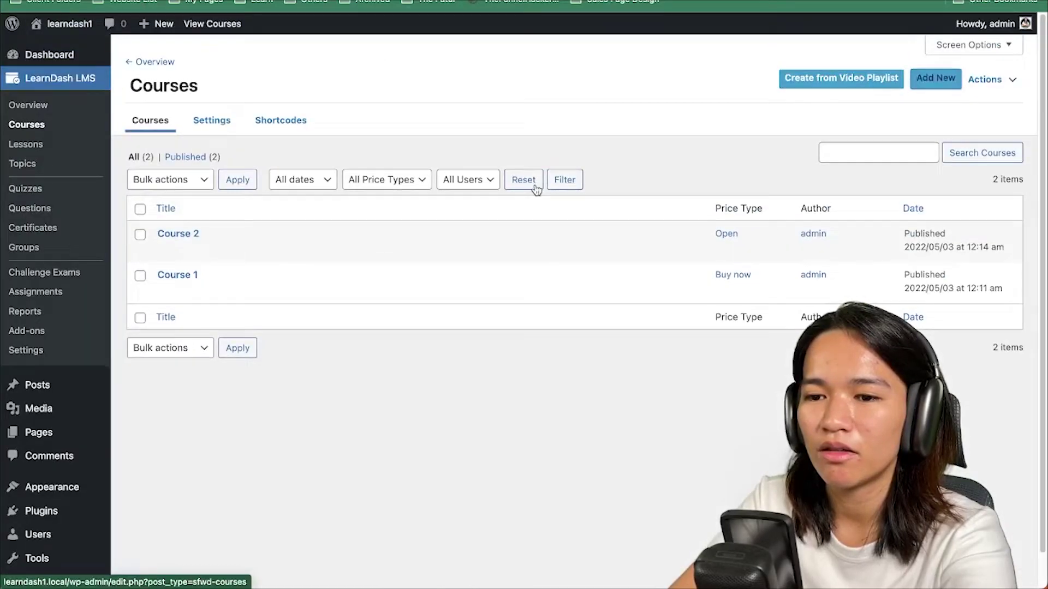
text(Cour)
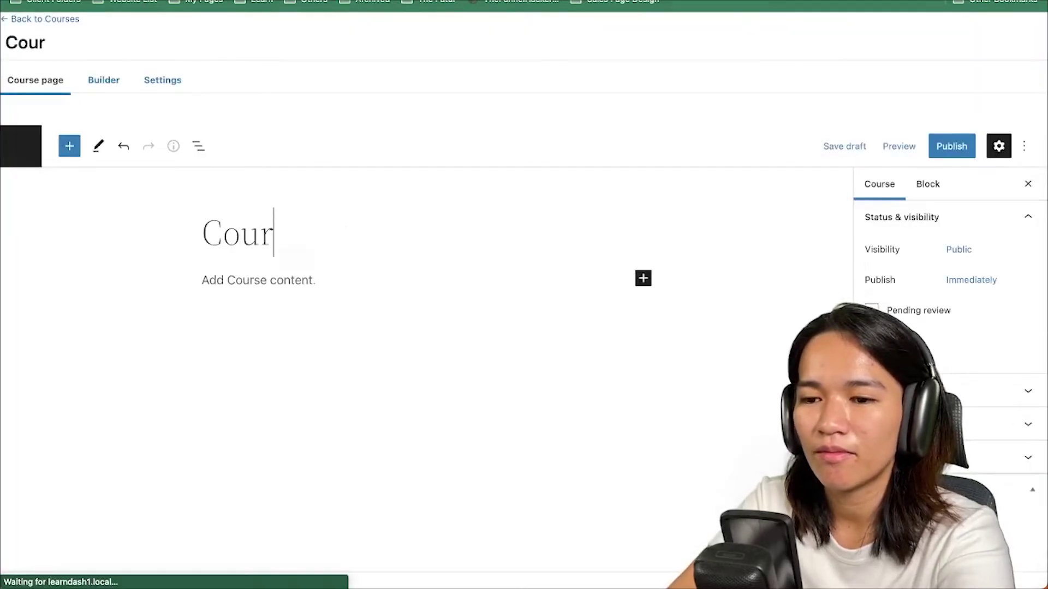
text(se 3)
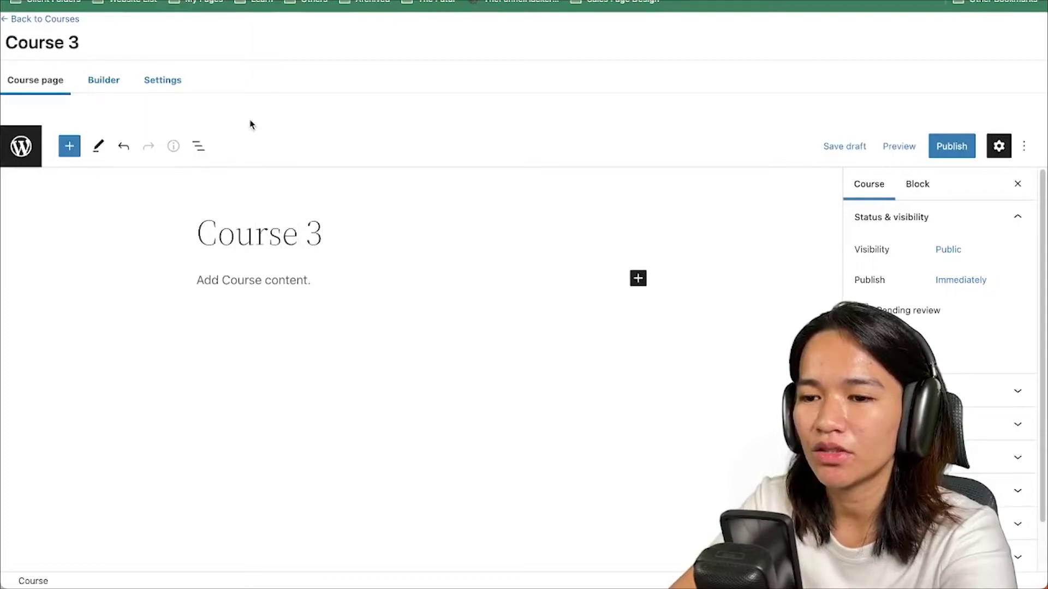
- Add a lesson titled "Lesson 1" to Course 3 in the course builder and publish the course
click(105, 80)
click(77, 360)
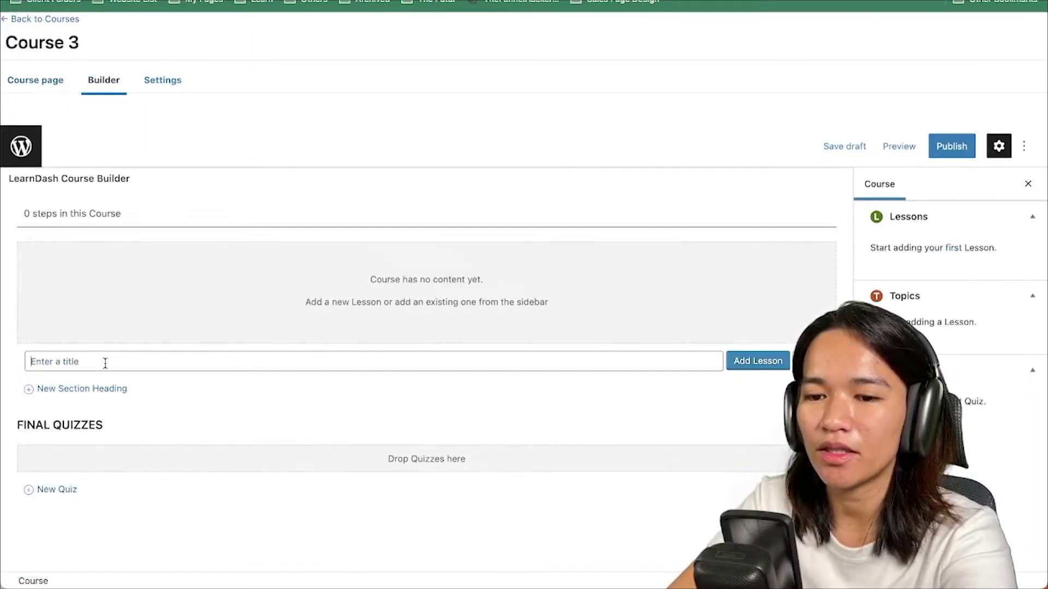
text(Lesson 1)
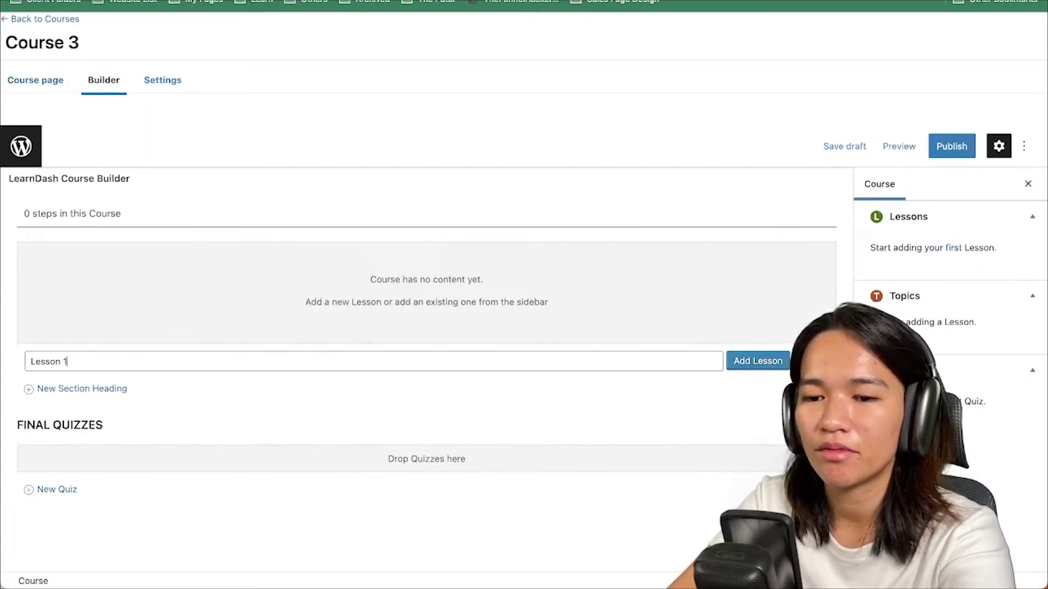
key(Return)
click(937, 156)
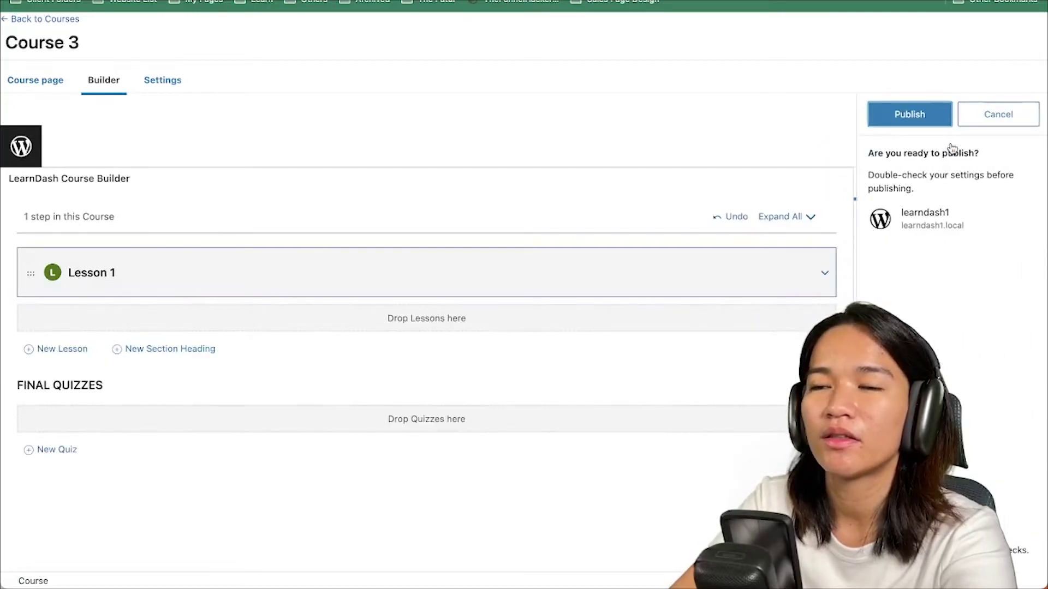
click(937, 121)
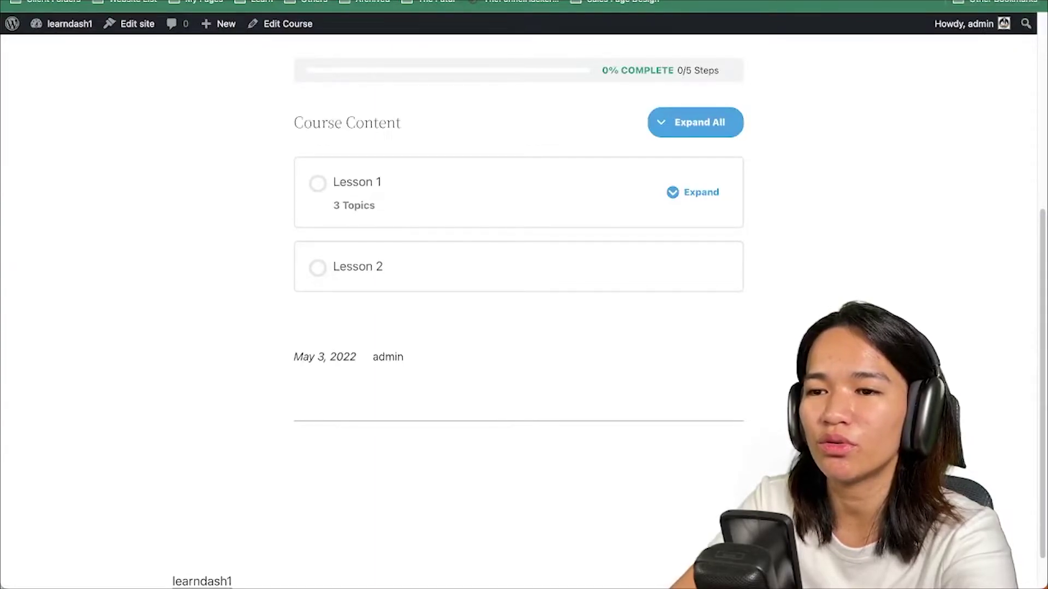
- Open the site's courses archive at learndash1.local/courses/ and look through the listed courses
key(BackSpace)
key(BackSpace)
key(BackSpace)
key(BackSpace)
key(BackSpace)
key(BackSpace)
key(BackSpace)
key(BackSpace)
key(BackSpace)
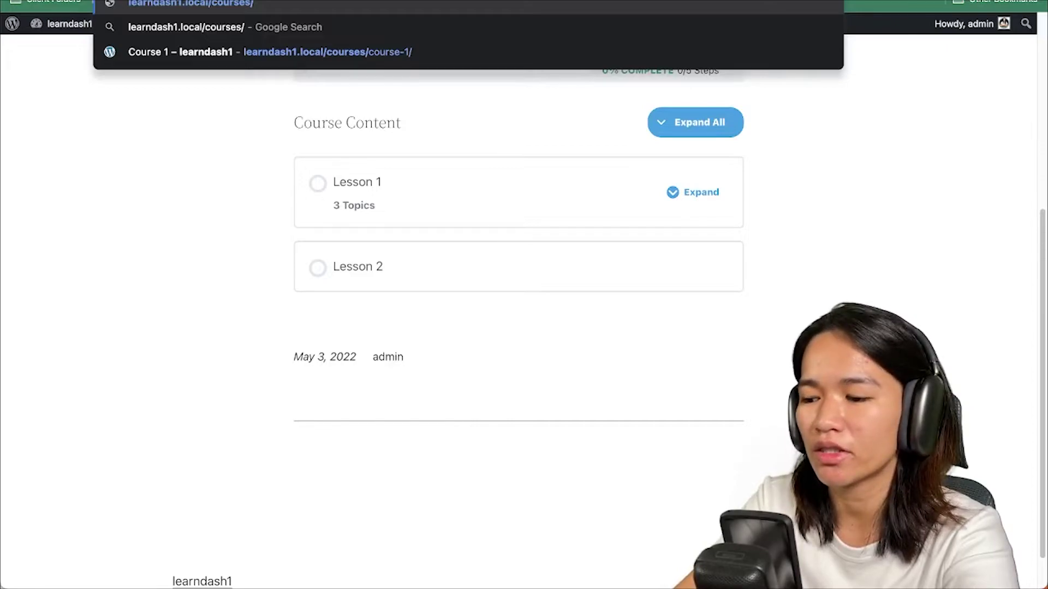
key(Return)
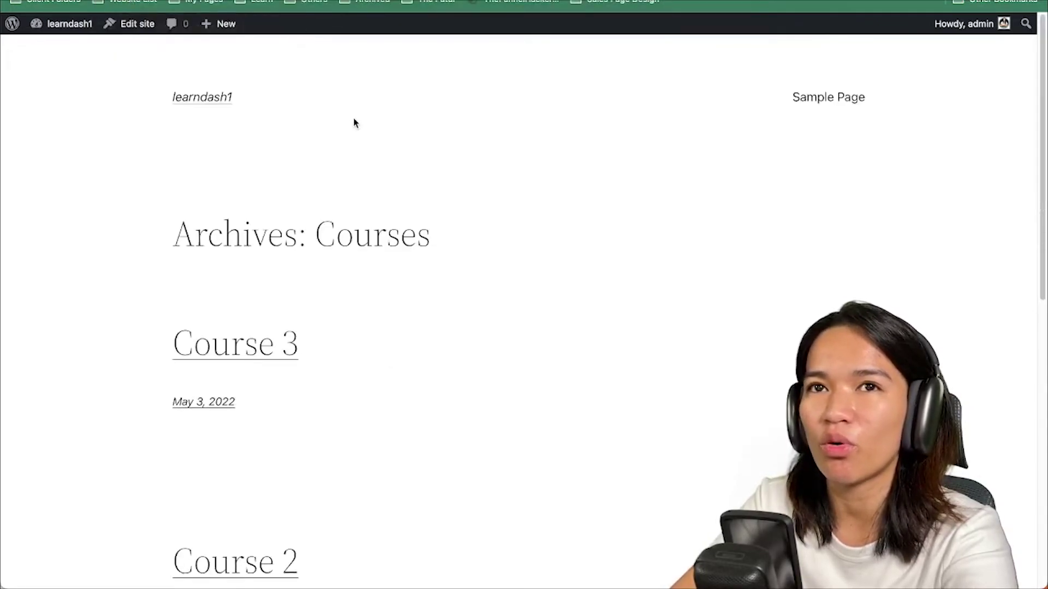
scroll(623, 180, down, 10)
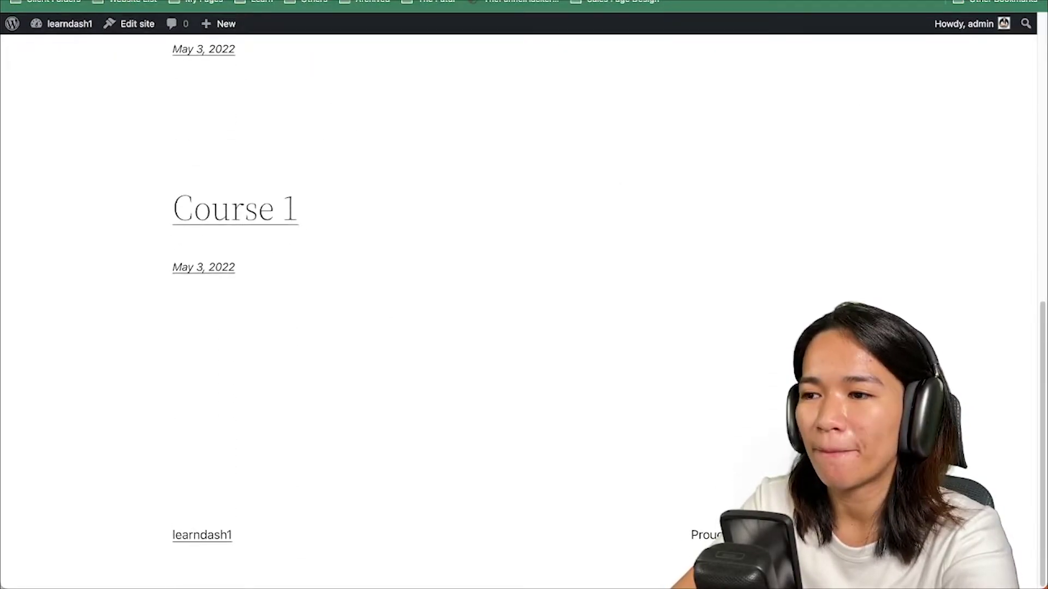
- Install and activate the LearnDash Course Grid add-on, and check the courses archive page again
key(ctrl+Tab)
click(39, 18)
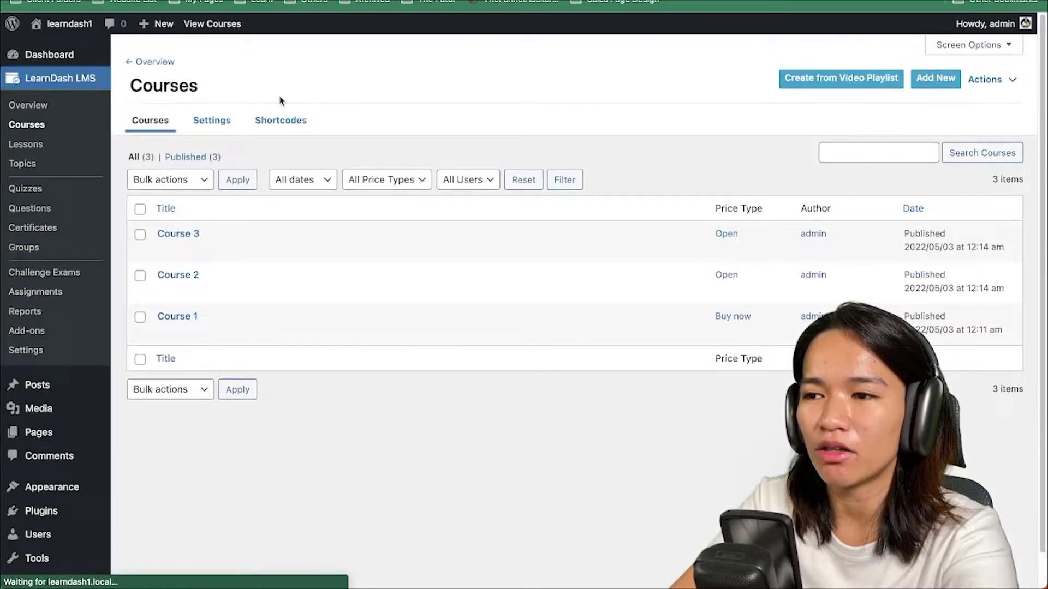
click(37, 331)
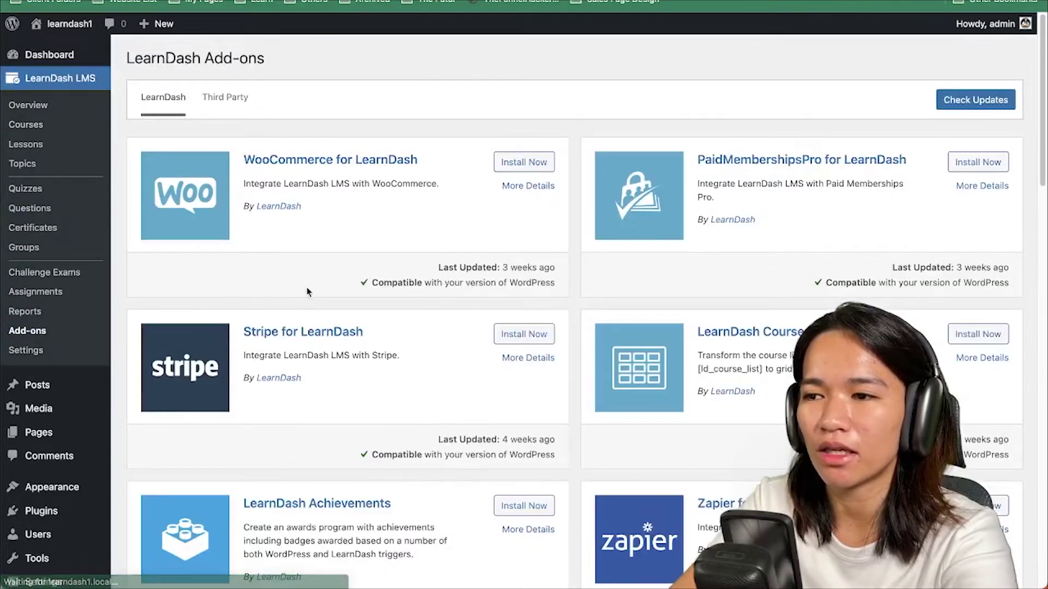
scroll(456, 197, down, 3)
scroll(455, 197, down, 1)
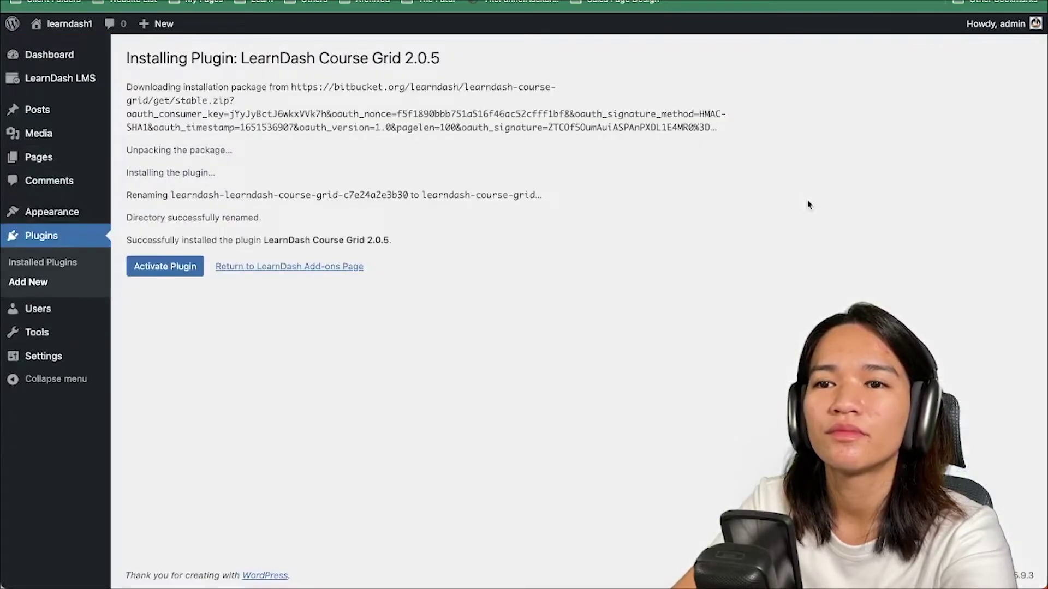
click(164, 268)
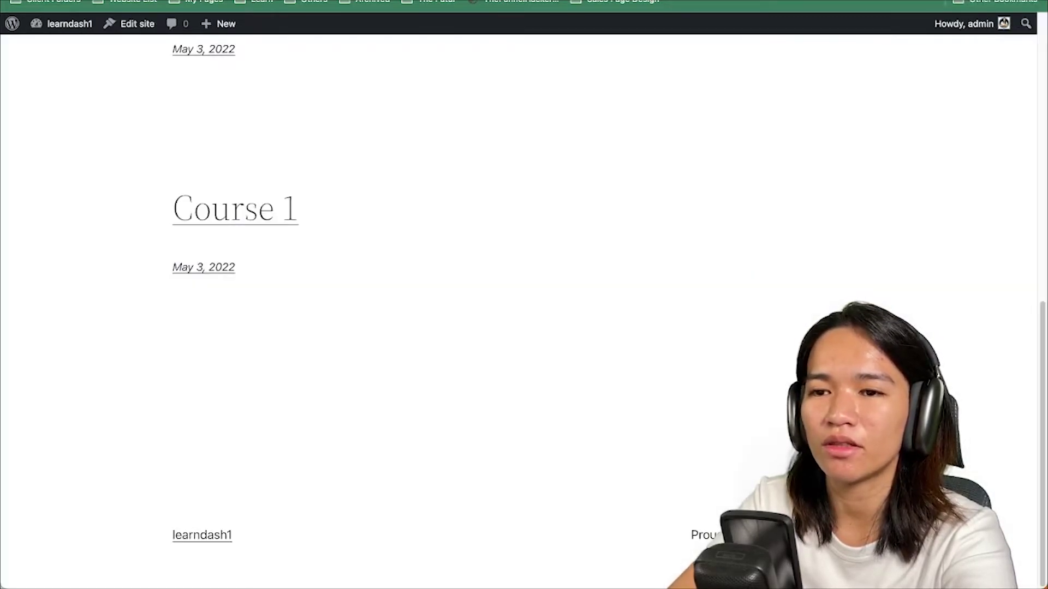
scroll(463, 199, up, 15)
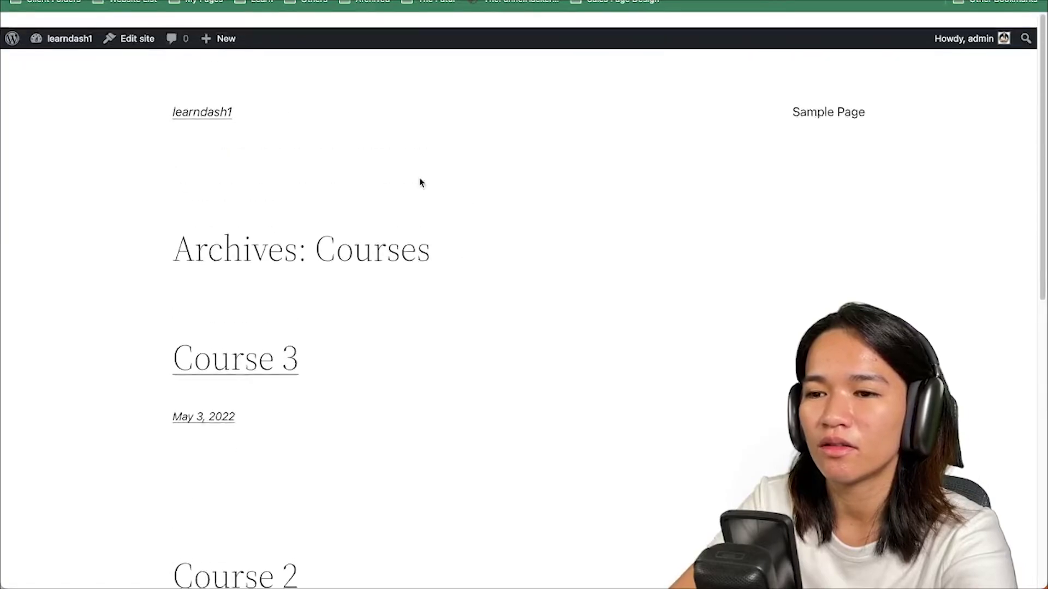
- Add the Astra theme from the popular WordPress themes and activate it
mouse_move(964, 24)
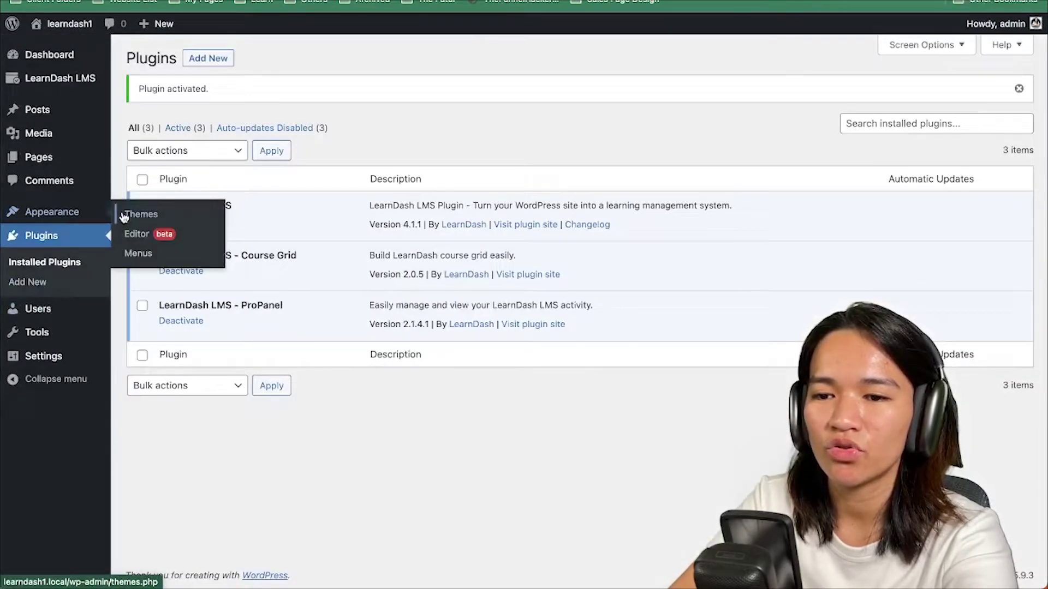
click(128, 217)
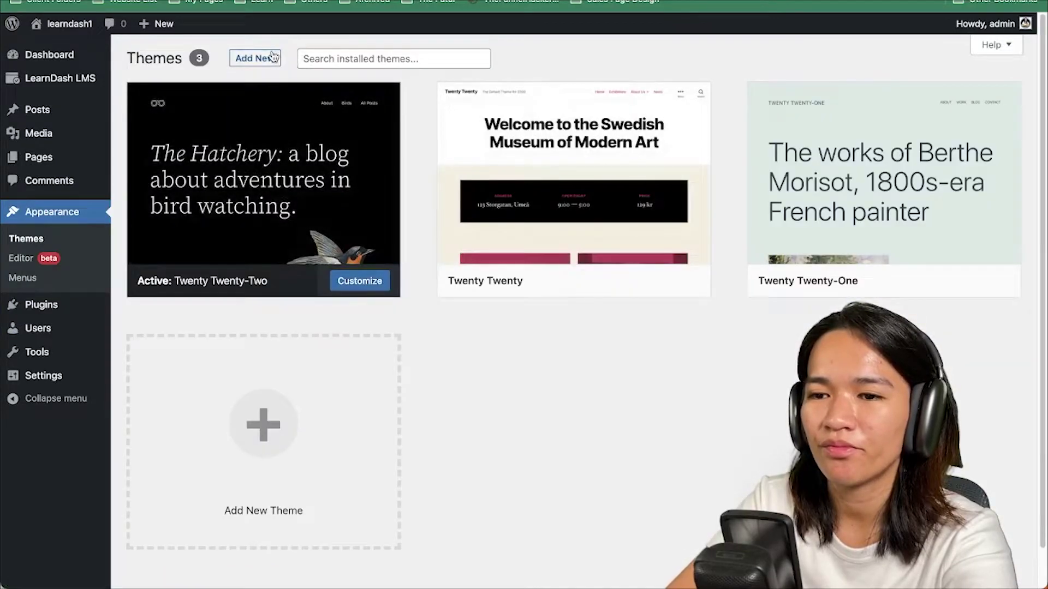
click(256, 59)
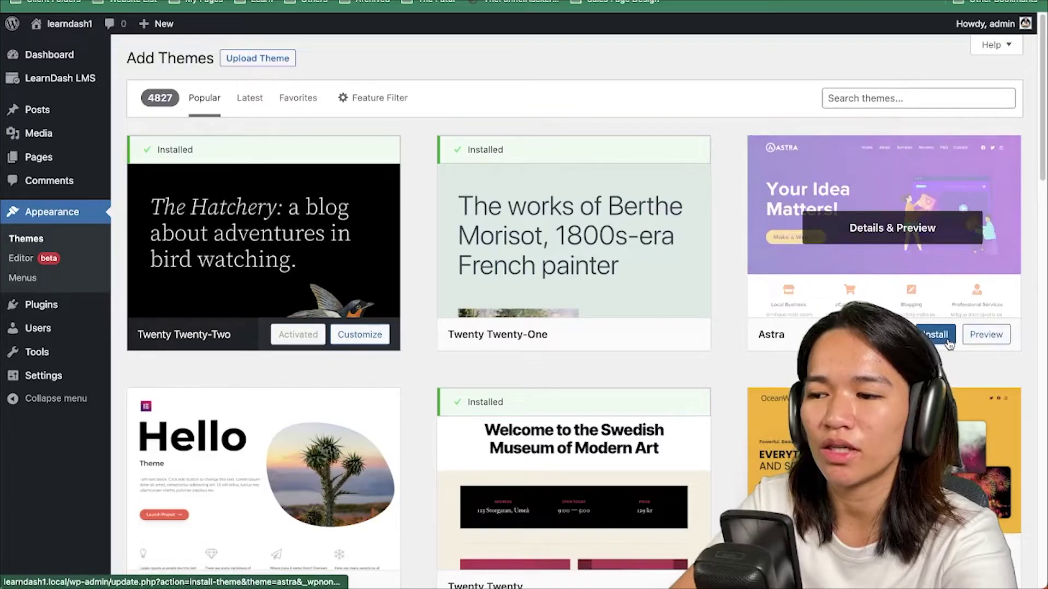
click(949, 341)
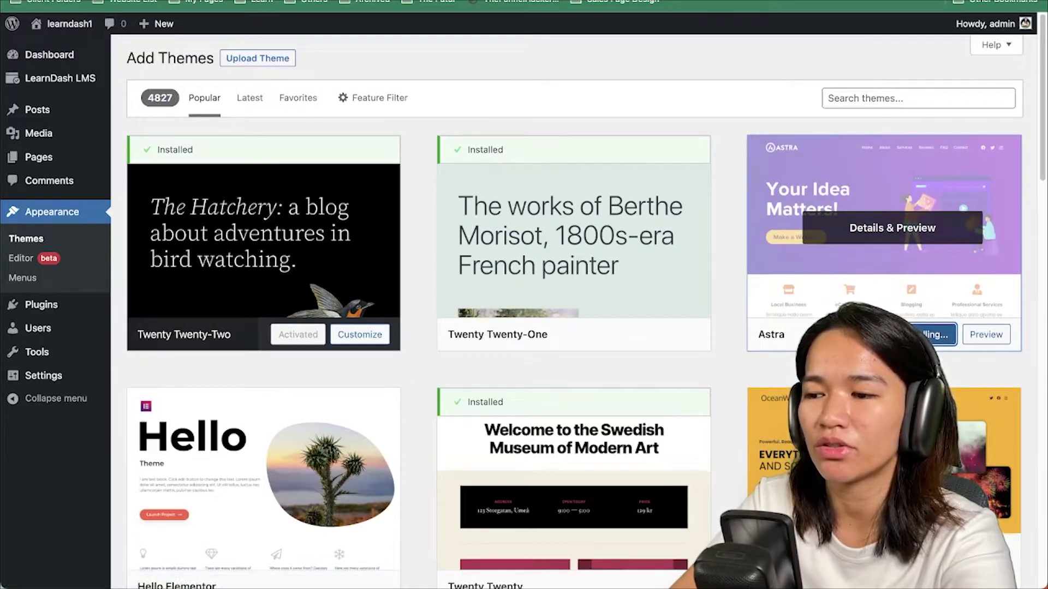
scroll(893, 300, down, 2)
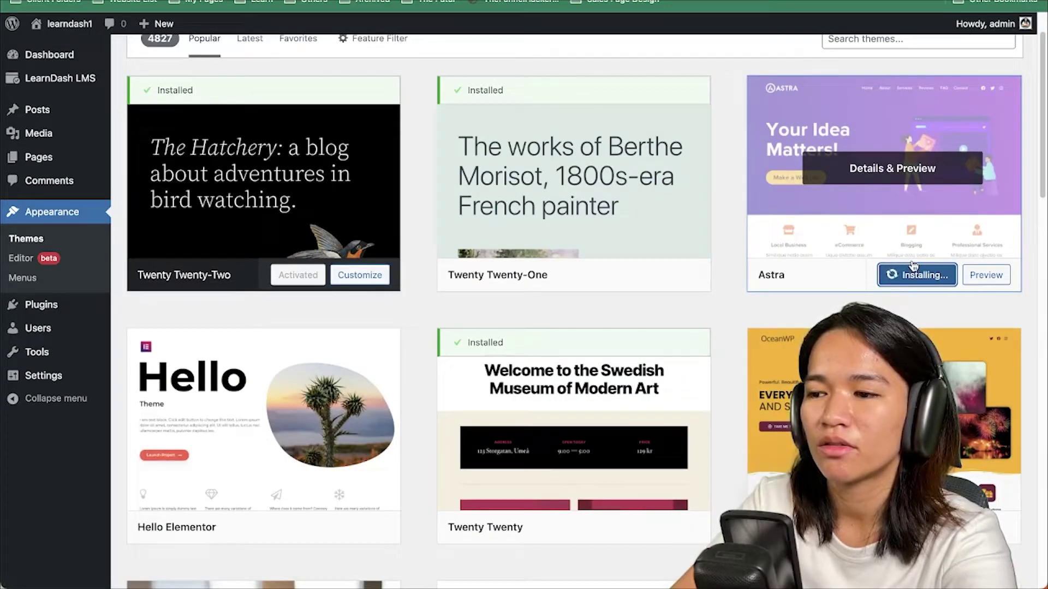
click(909, 275)
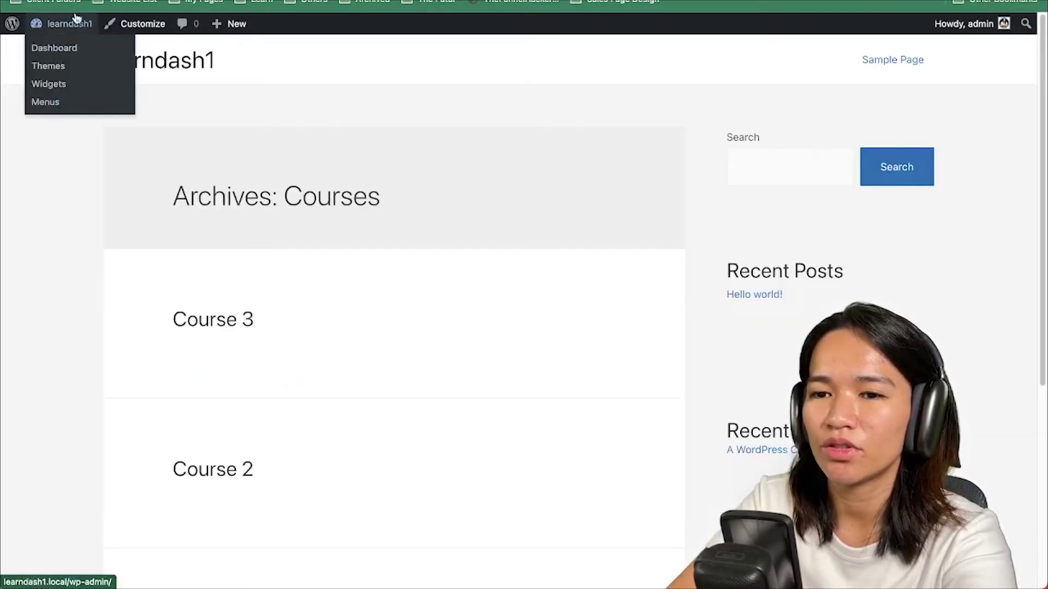
- Look over the courses archive page under the Astra theme
click(70, 23)
scroll(620, 115, down, 6)
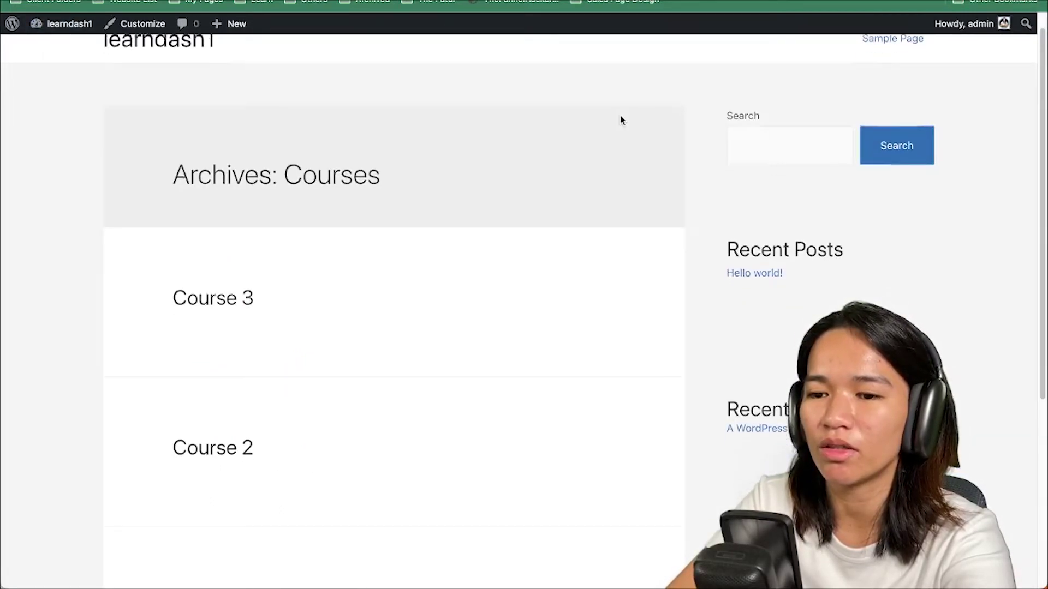
scroll(601, 87, up, 6)
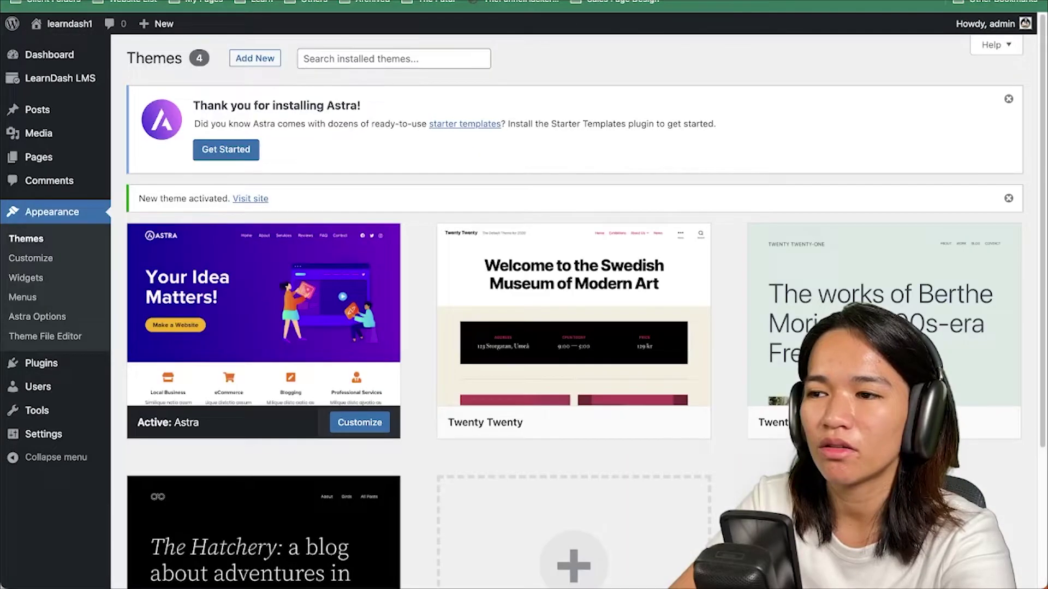
- Open the LearnDash add-ons and look through the available integrations
mouse_move(84, 82)
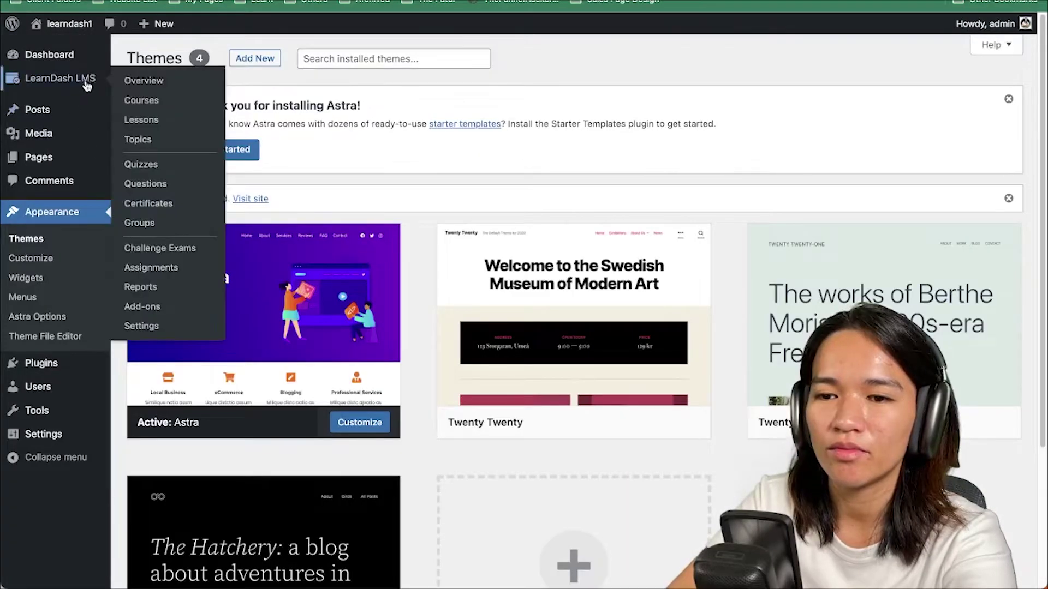
click(143, 307)
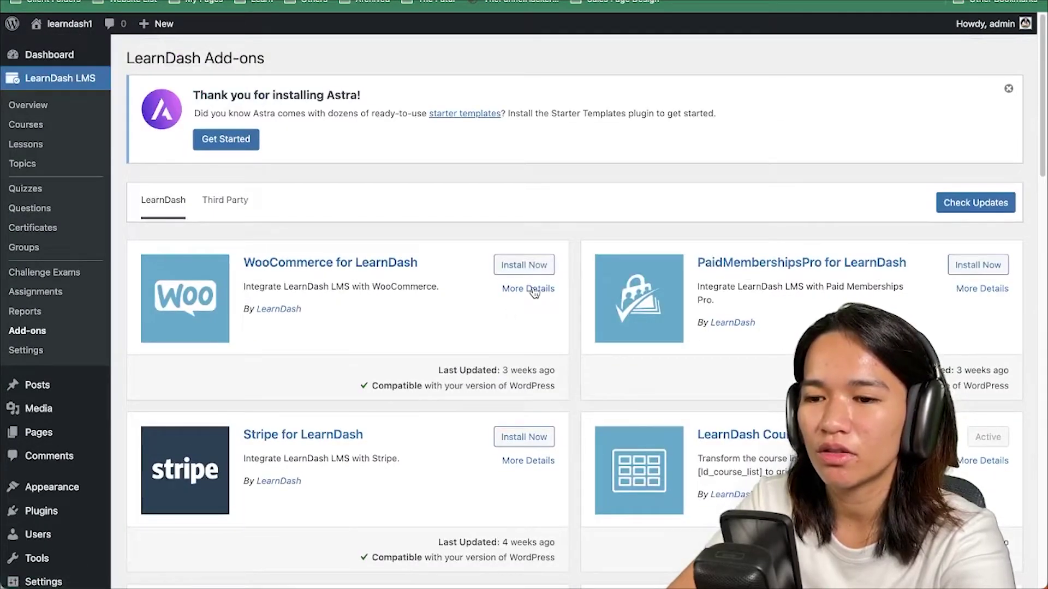
scroll(534, 291, down, 5)
scroll(534, 292, down, 6)
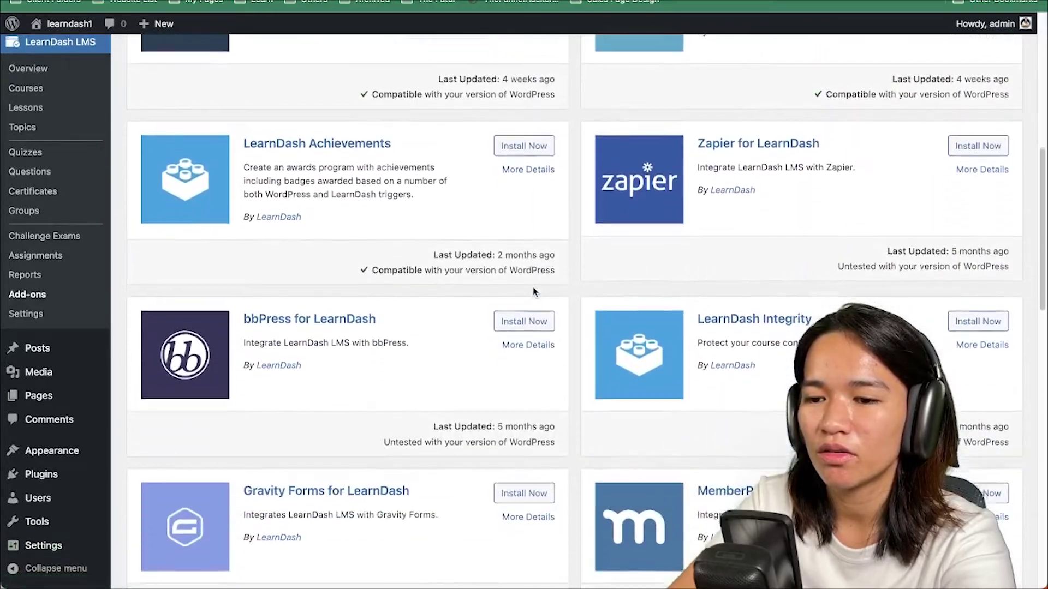
scroll(532, 286, up, 12)
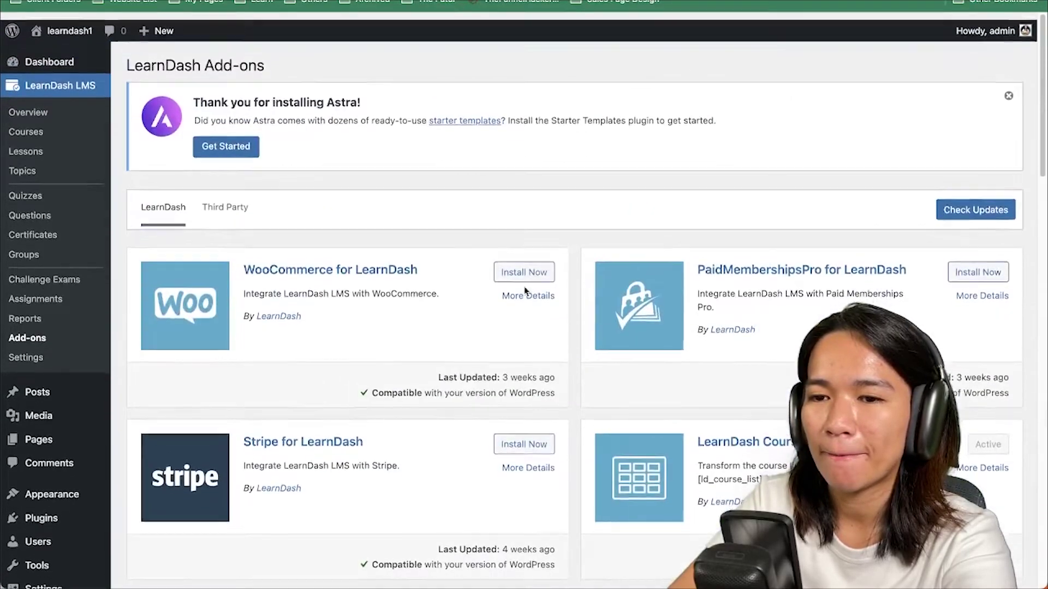
- Open the LearnDash general settings and install the Starter Templates plugin offered by Astra's welcome notice
click(41, 358)
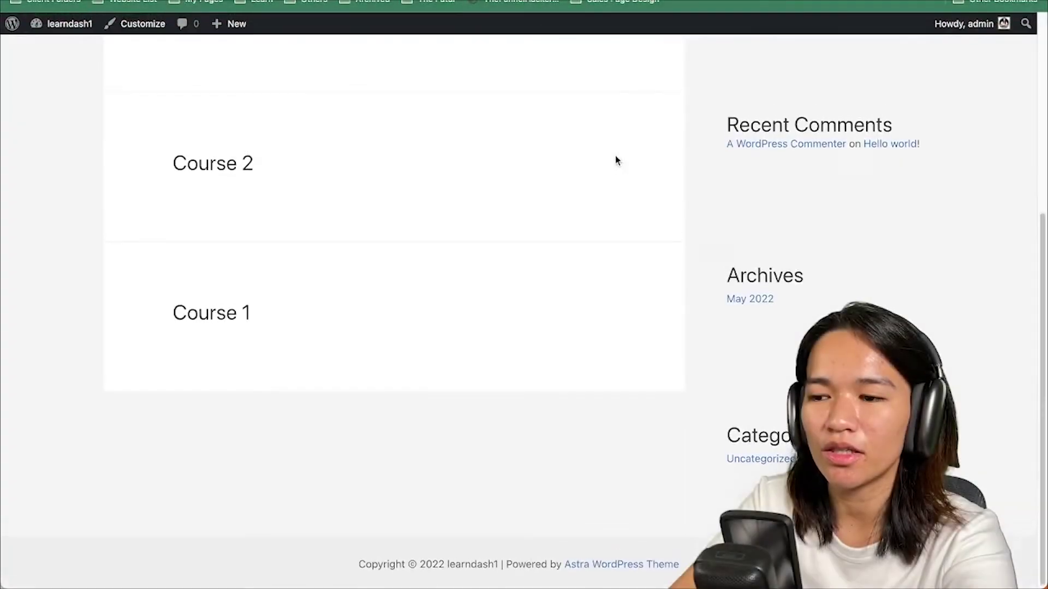
scroll(615, 160, up, 6)
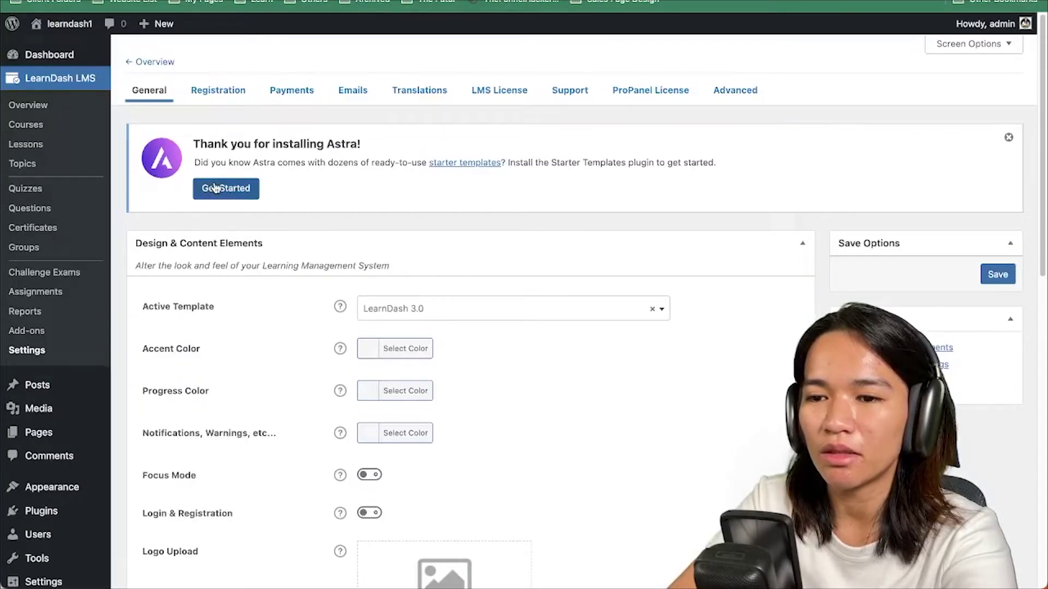
click(215, 188)
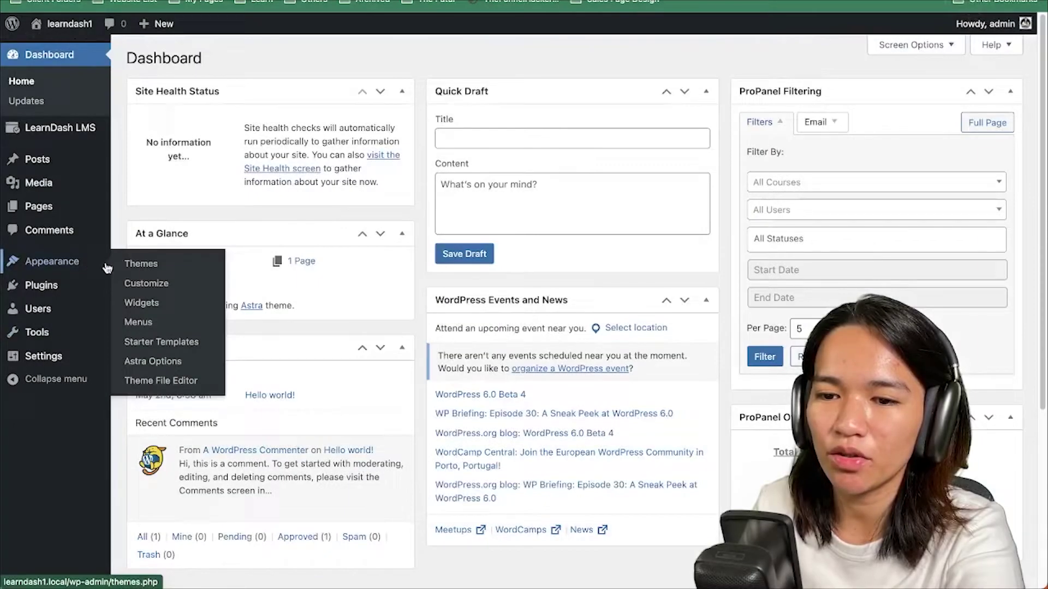
- Open Astra Options and examine the Astra Pro modules, including the LearnDash one
click(171, 368)
scroll(379, 289, down, 6)
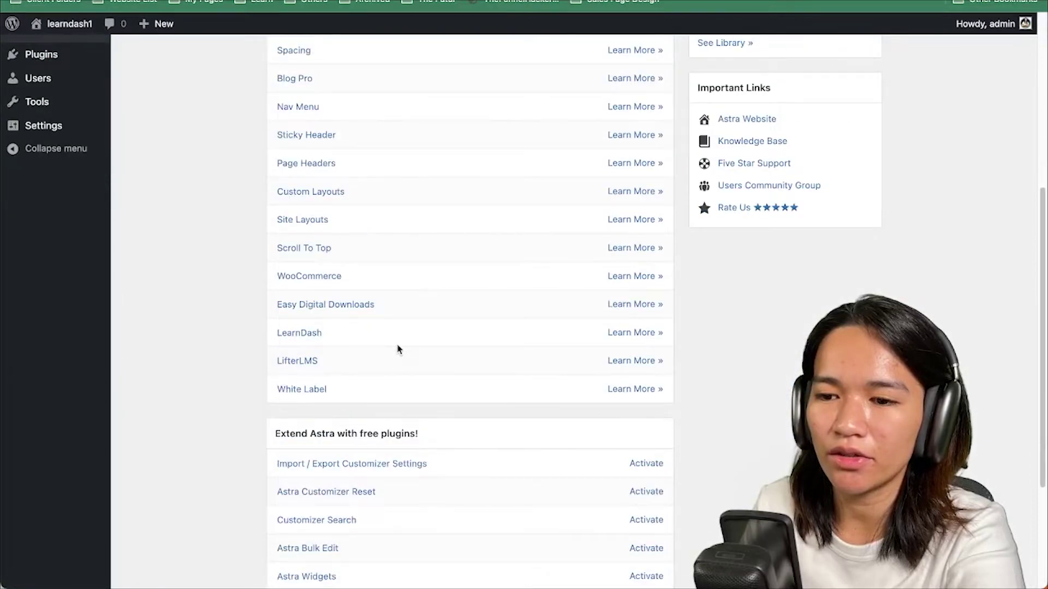
drag(275, 333, 340, 337)
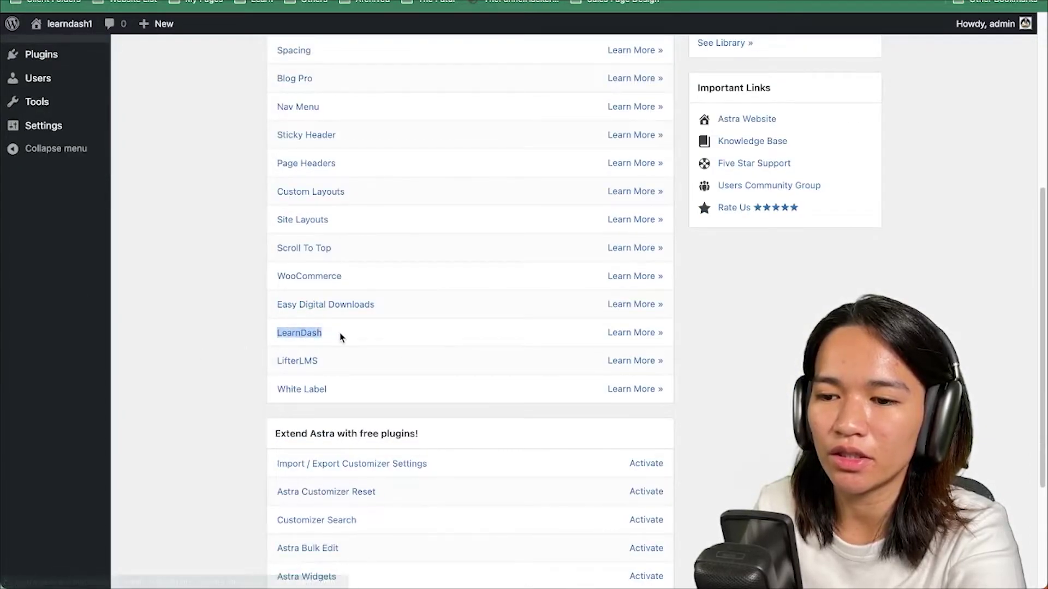
scroll(571, 339, down, 3)
scroll(615, 341, up, 4)
- Read the documentation on Astra Pro's LearnDash integration and return to Astra Options
click(626, 371)
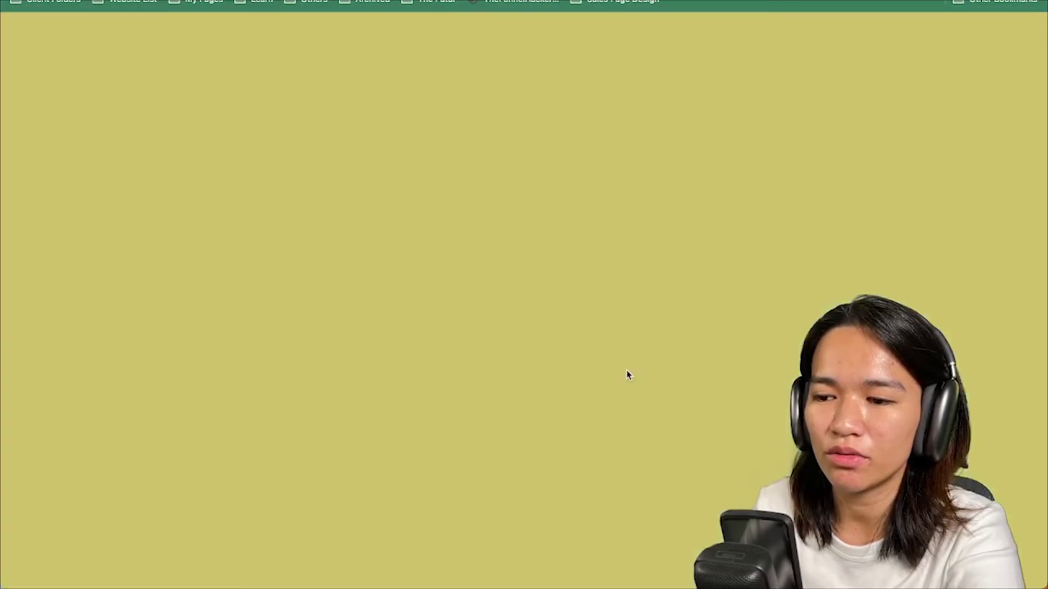
scroll(771, 142, down, 7)
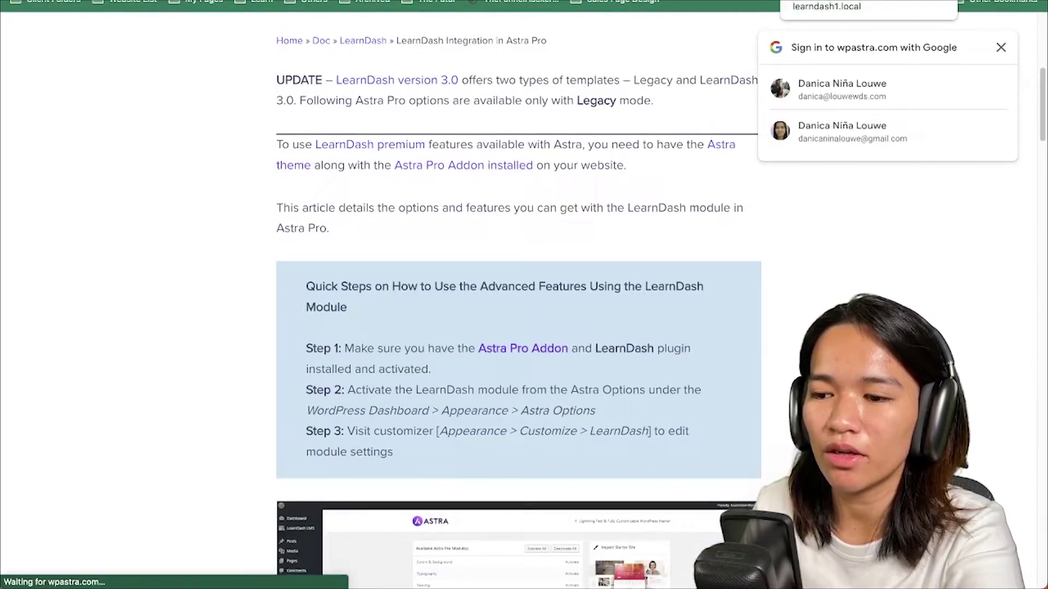
click(814, 0)
scroll(579, 251, up, 5)
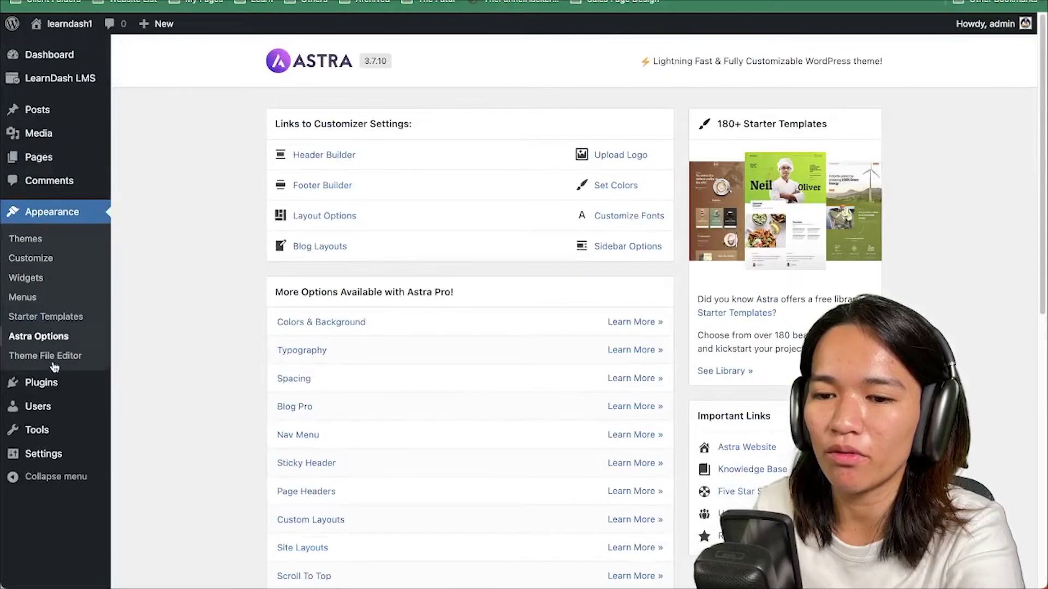
- Browse the WordPress theme directory and install the OceanWP theme
click(57, 239)
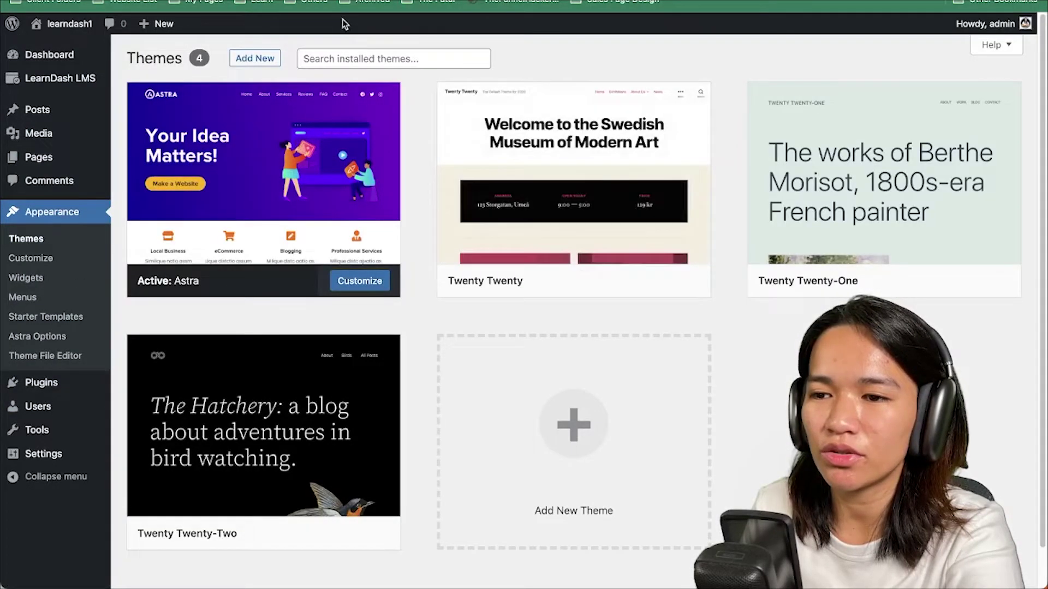
click(255, 58)
scroll(726, 379, down, 1)
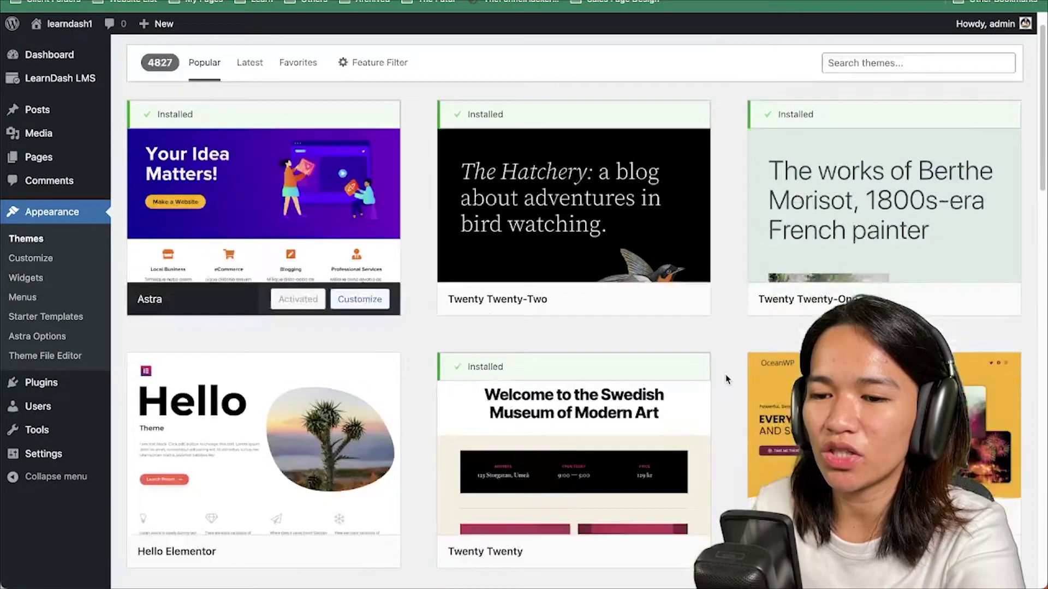
scroll(726, 379, down, 3)
mouse_move(358, 404)
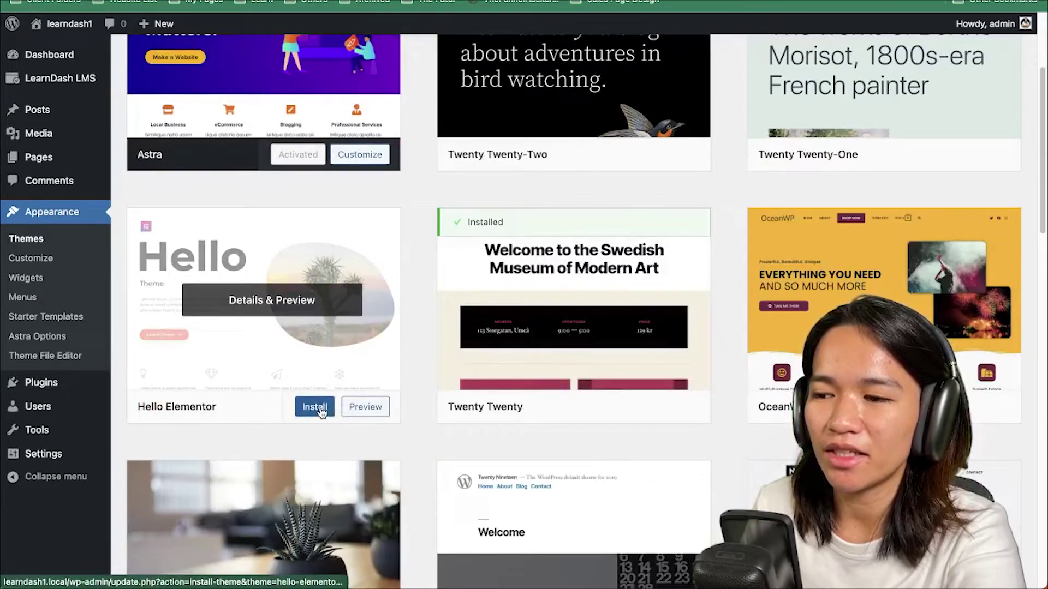
scroll(832, 170, down, 4)
mouse_move(832, 169)
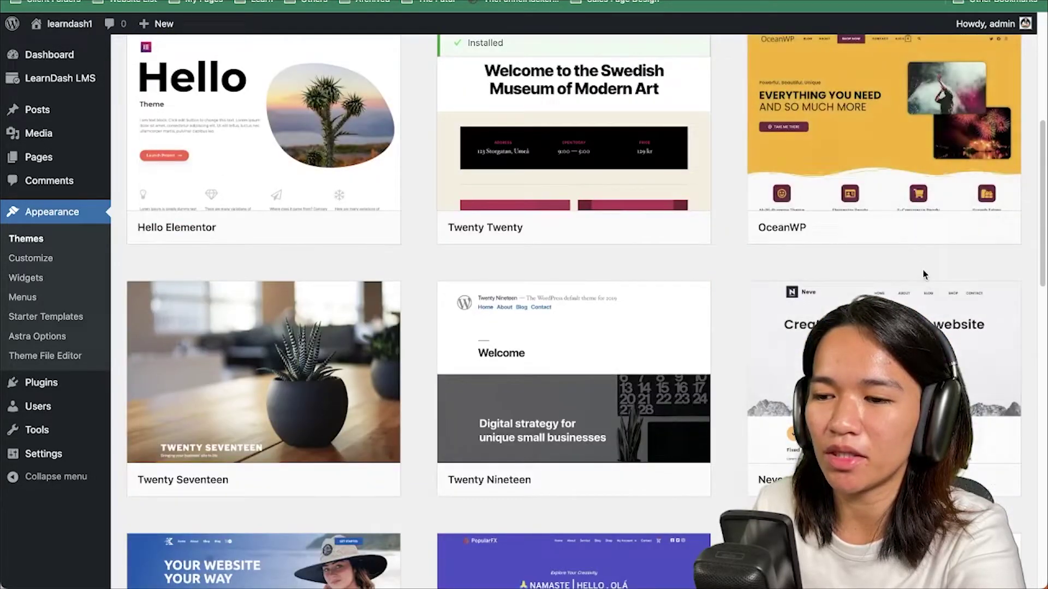
scroll(832, 170, up, 2)
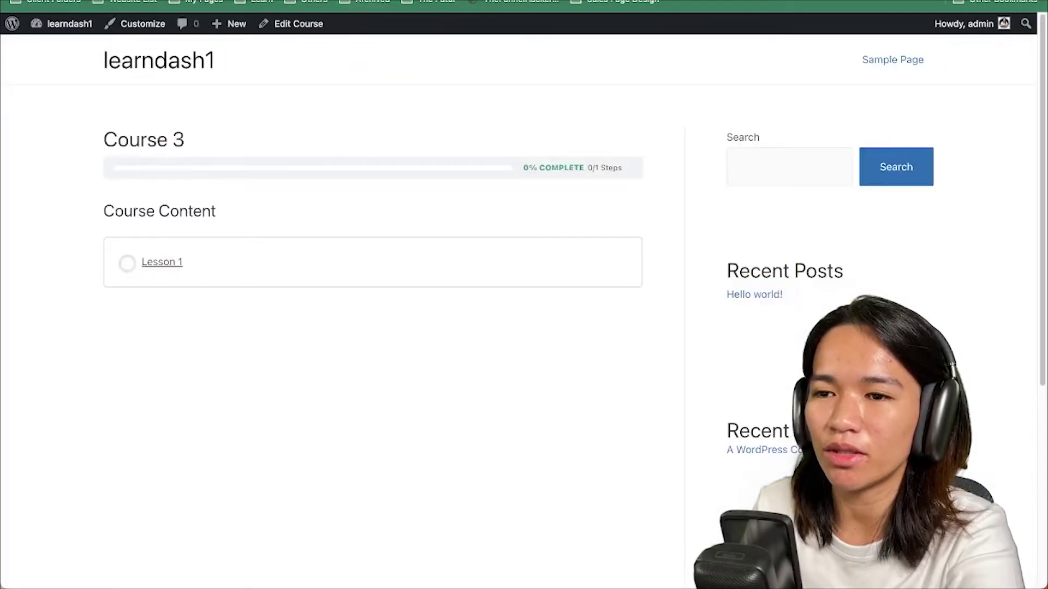
- Activate the OceanWP theme and view the site's courses archive with it
key(BackSpace)
key(Return)
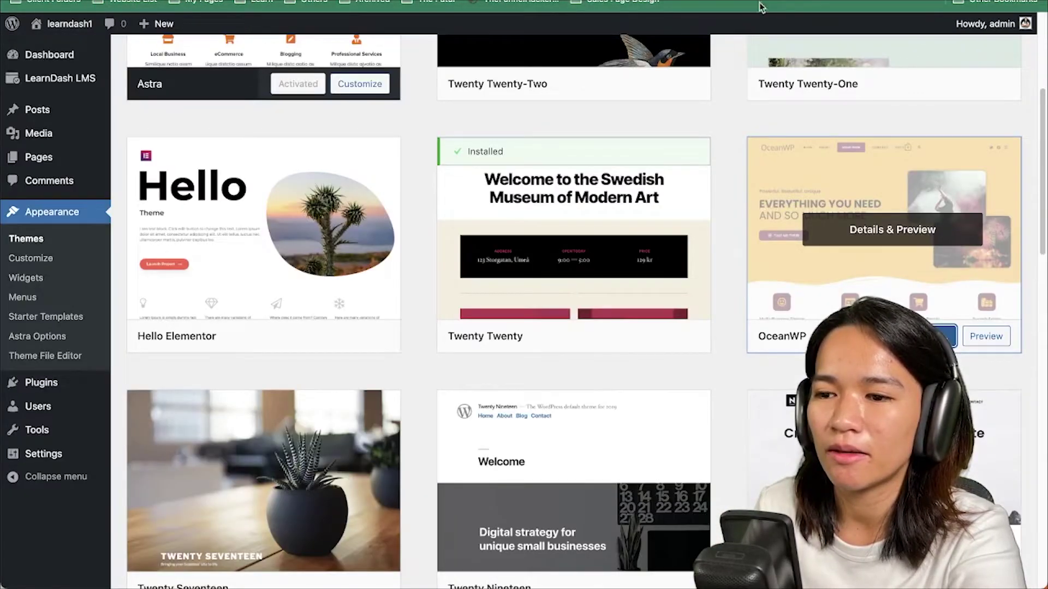
scroll(573, 393, up, 5)
scroll(873, 301, down, 4)
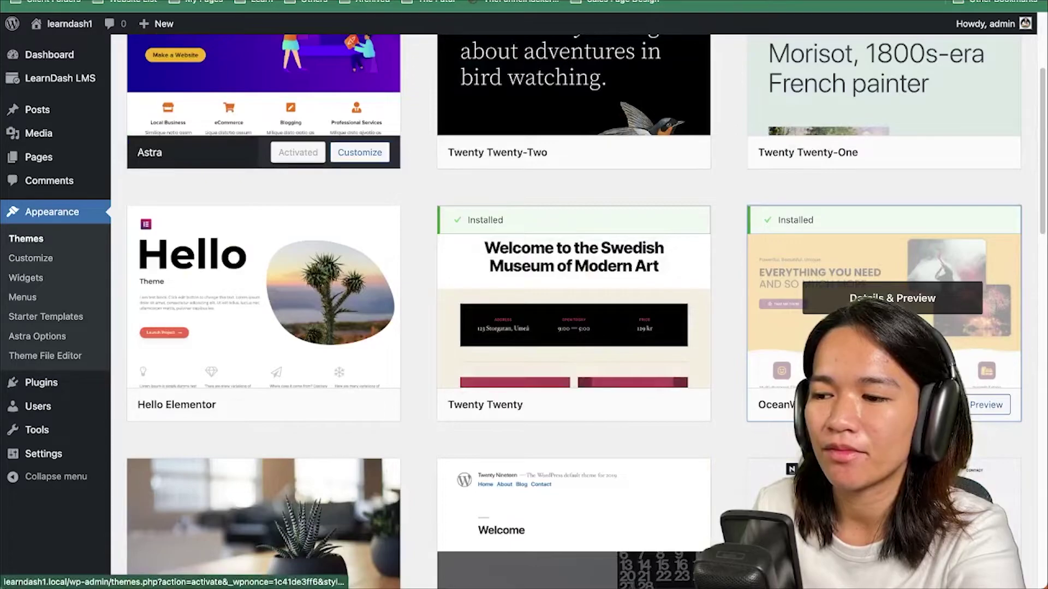
click(911, 404)
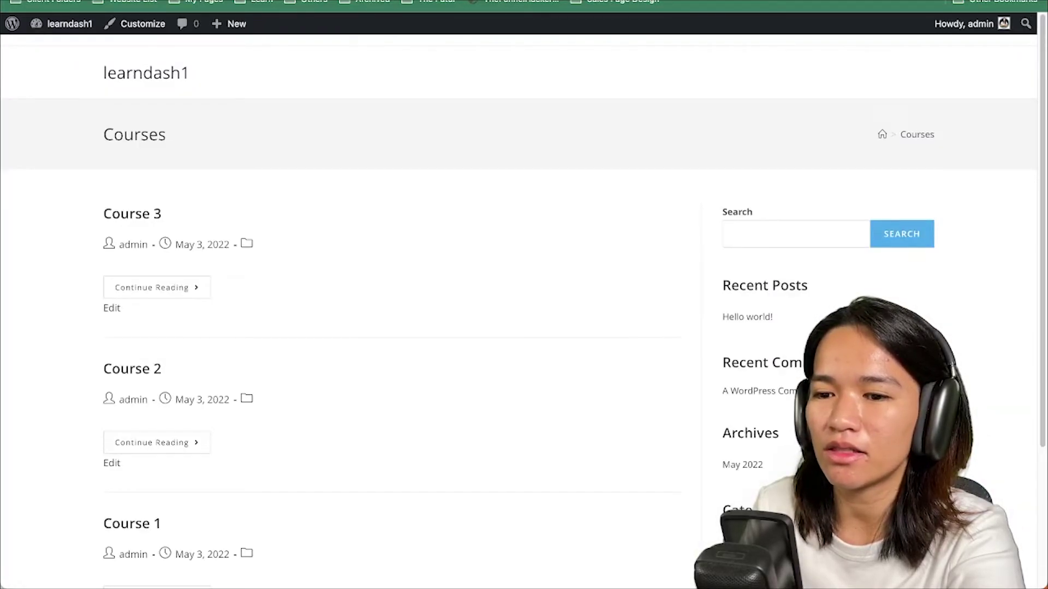
scroll(463, 206, down, 3)
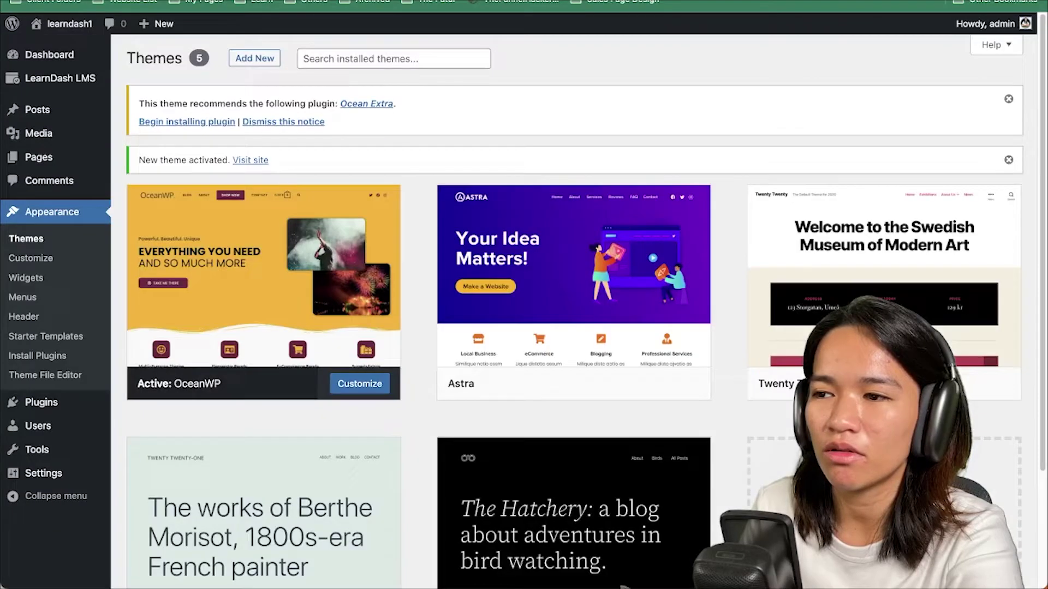
- Find the LearnDash Course Grid add-on and copy the [ld_course_list] shortcode from its description
mouse_move(75, 82)
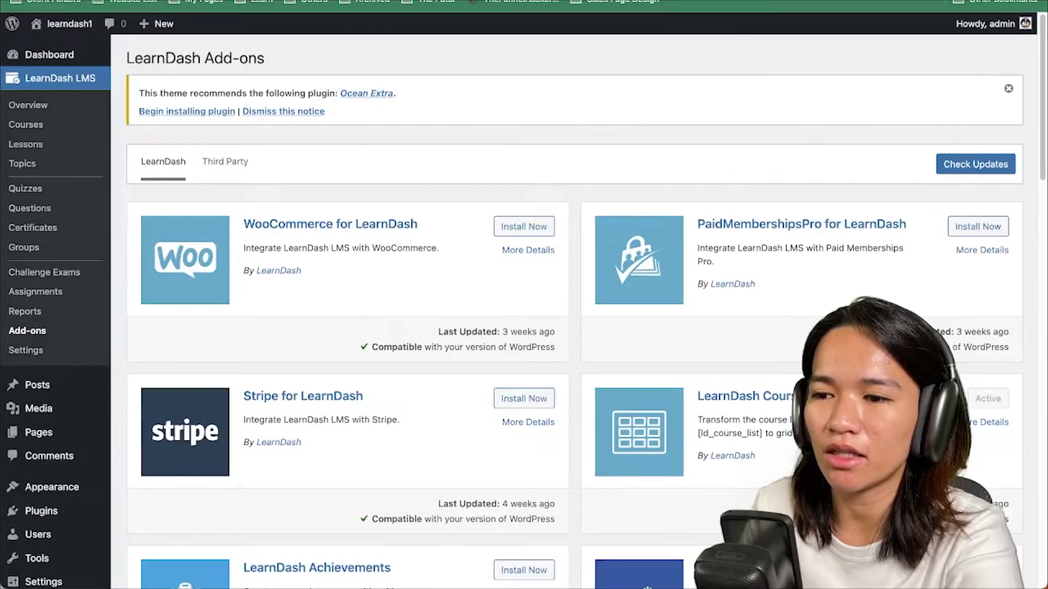
scroll(486, 222, down, 3)
drag(698, 254, 859, 283)
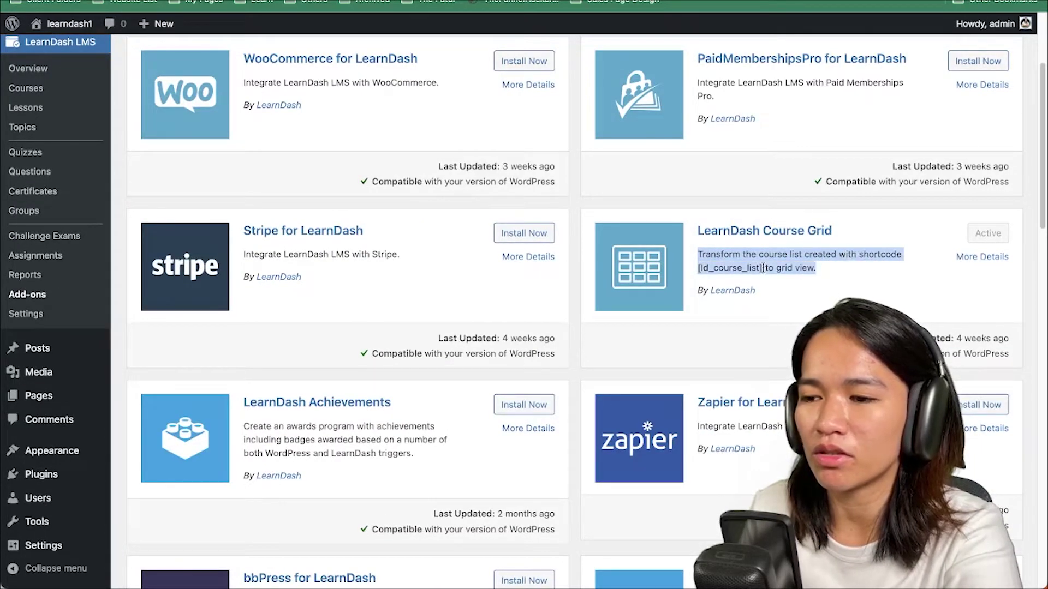
click(817, 265)
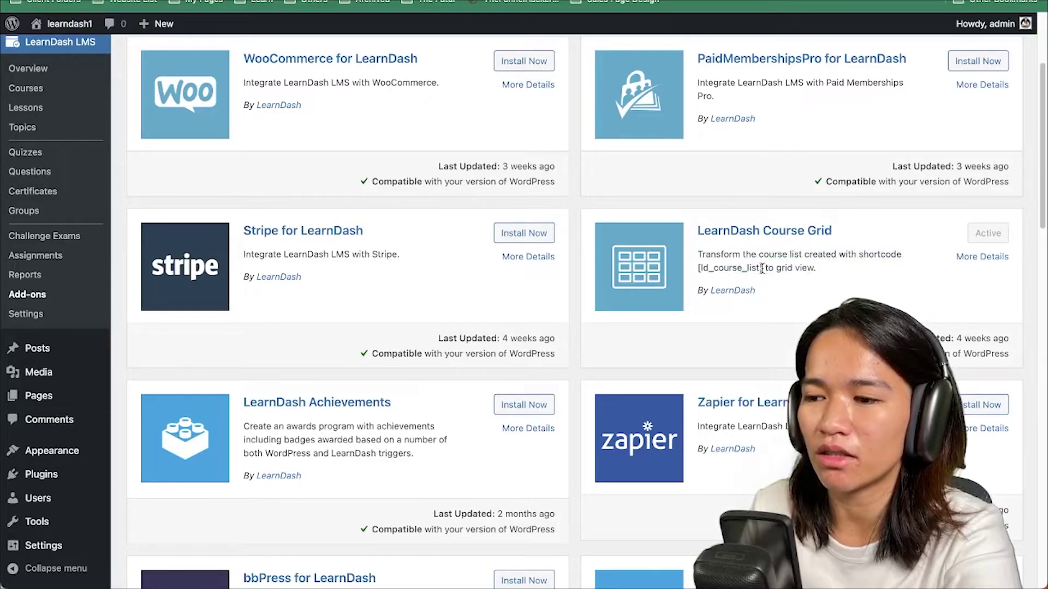
drag(763, 267, 697, 272)
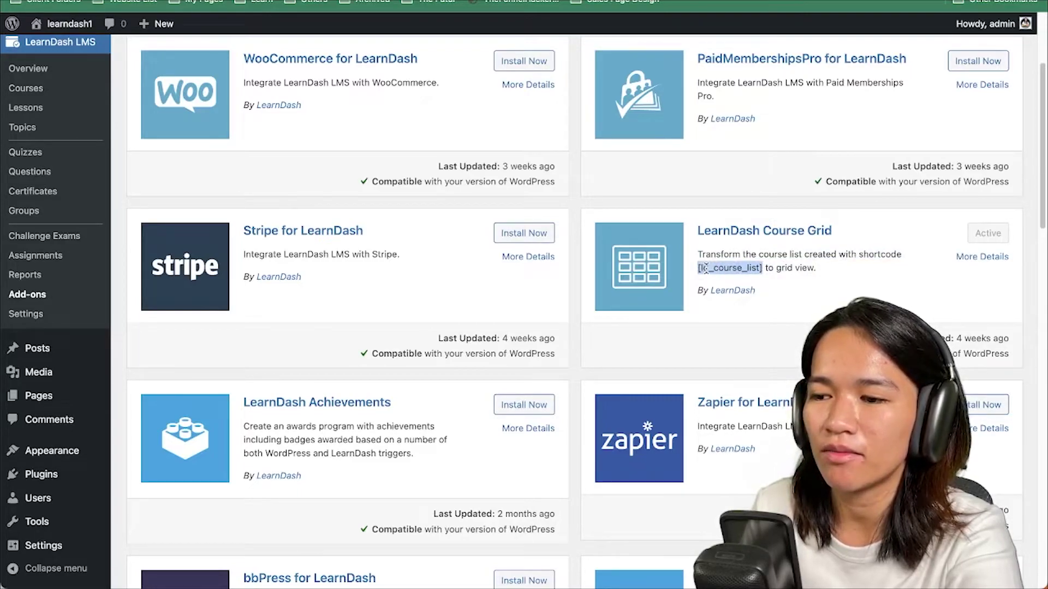
right_click(698, 270)
click(726, 299)
key(ctrl+Tab)
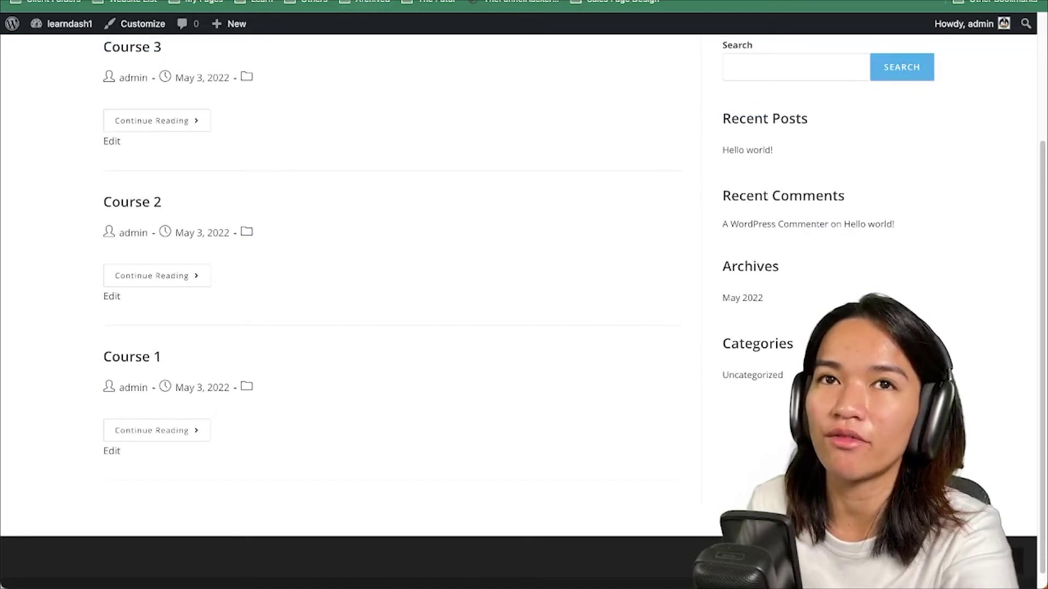
key(ctrl+shift+Tab)
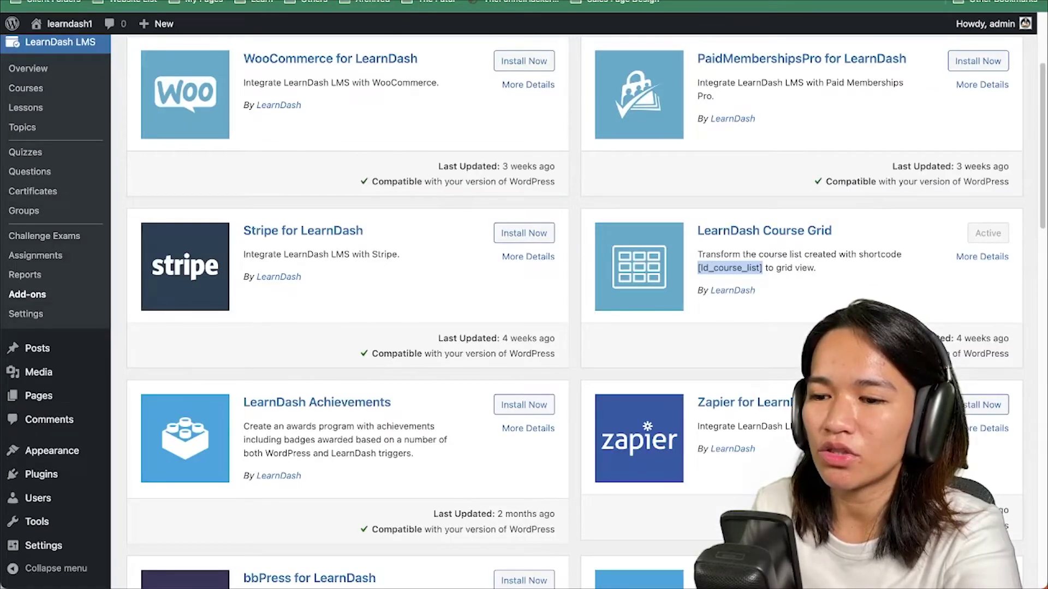
- Create a new page from the site's front end and title it All Courses
key(ctrl+Tab)
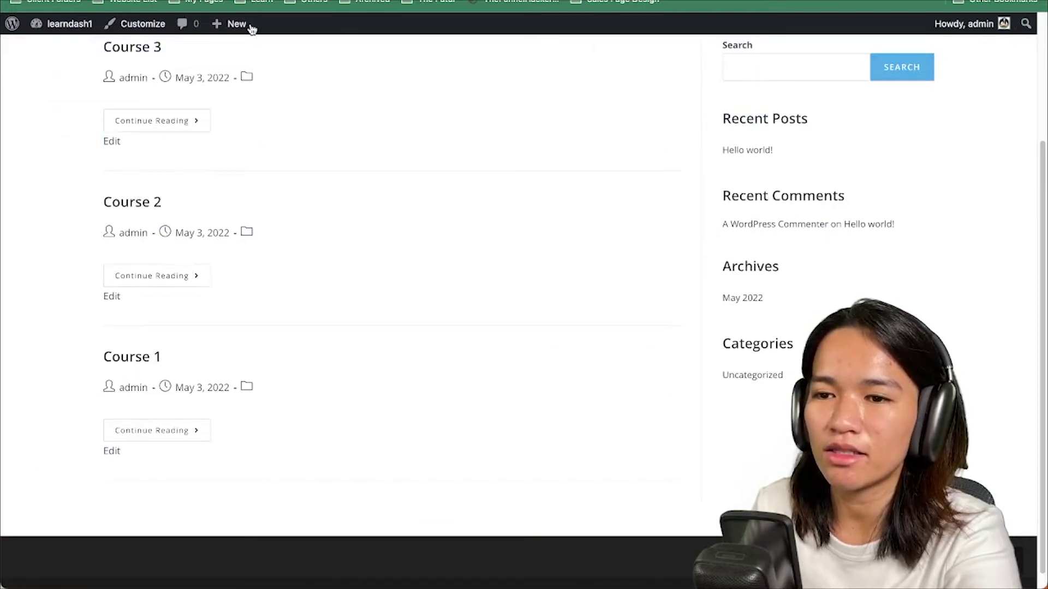
mouse_move(246, 31)
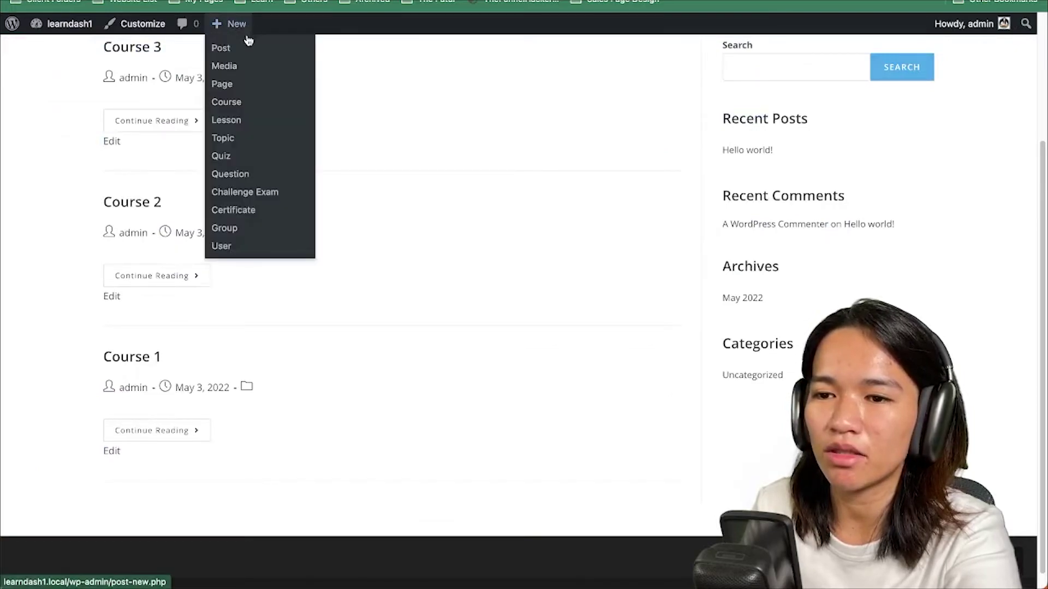
click(239, 86)
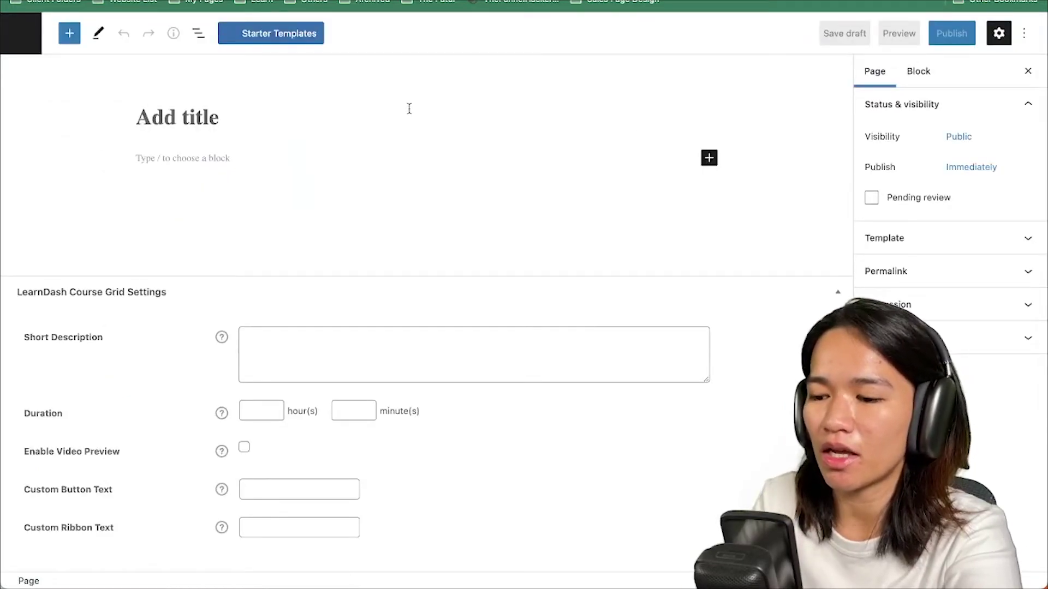
text(All Courses)
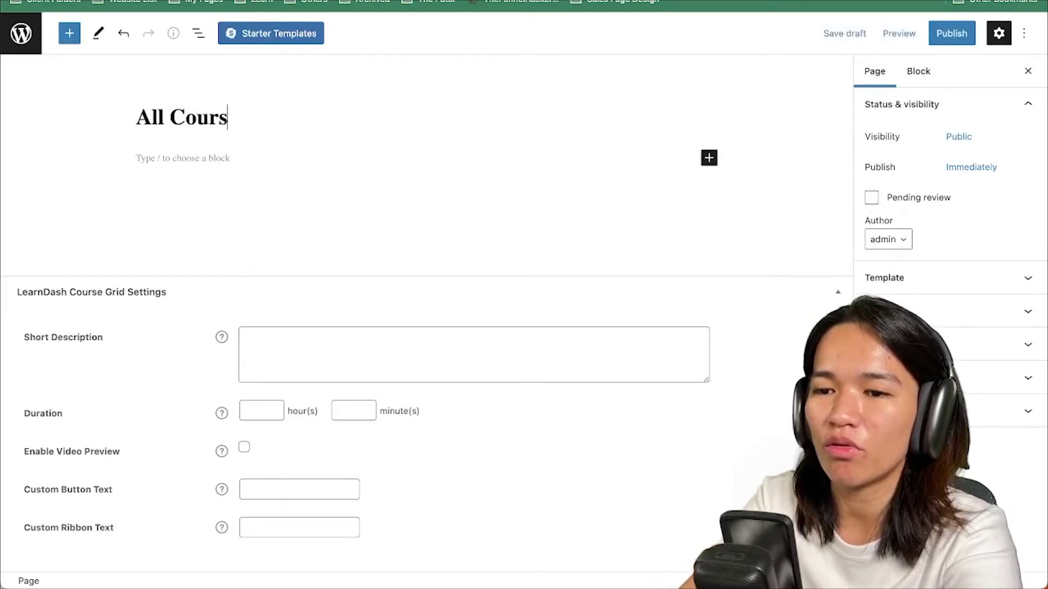
click(187, 153)
key(ctrl+v)
key(ctrl+a)
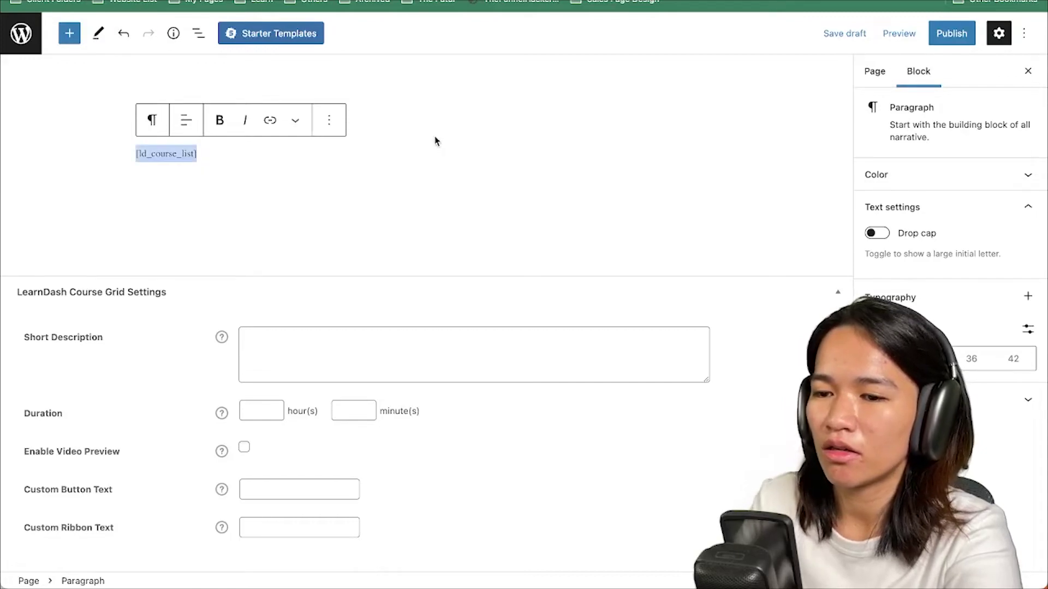
key(BackSpace)
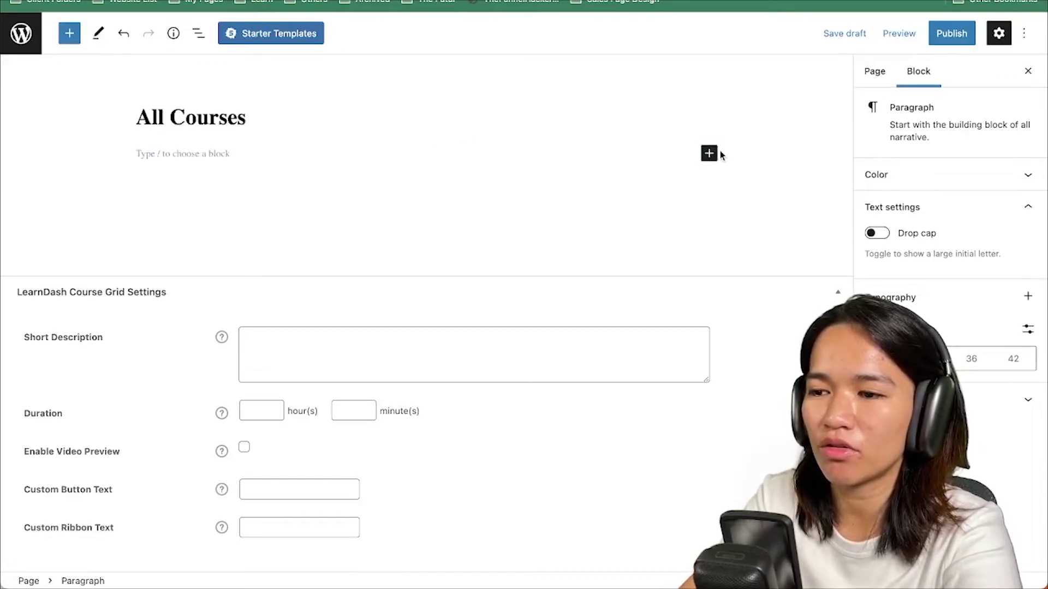
- Search the blocks for learndash and insert a LearnDash Course Grid block in the page body
click(709, 153)
text(learndash)
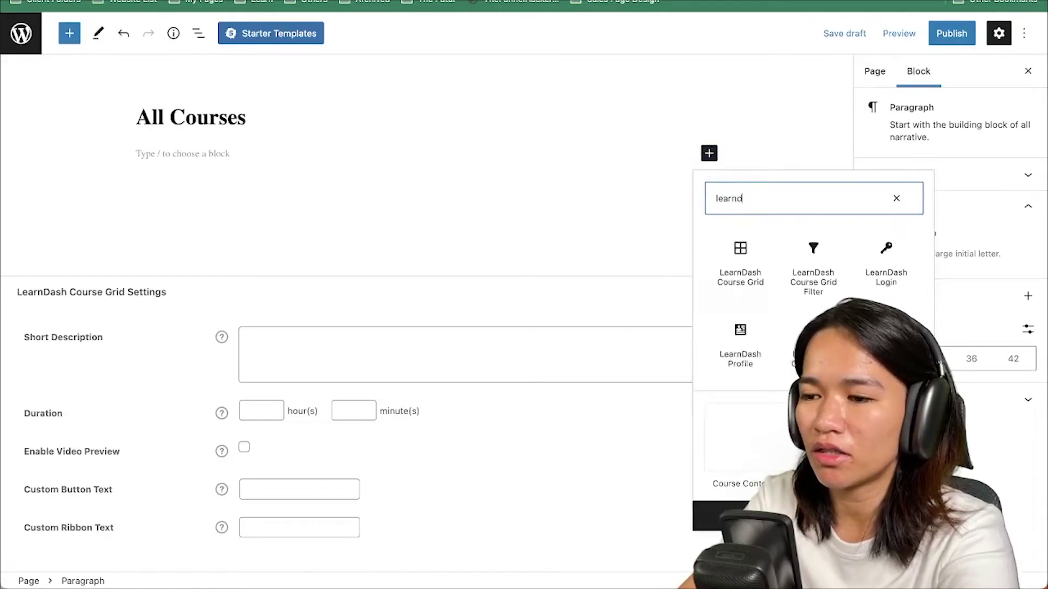
click(727, 254)
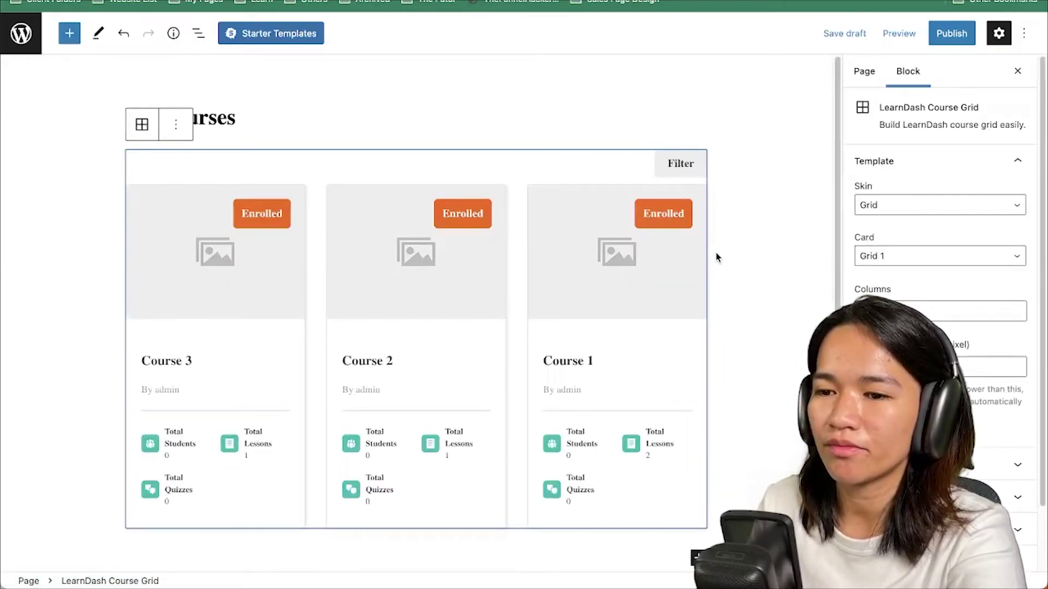
- Publish the All Courses page, view it on the site and return to the editor's page settings
click(951, 34)
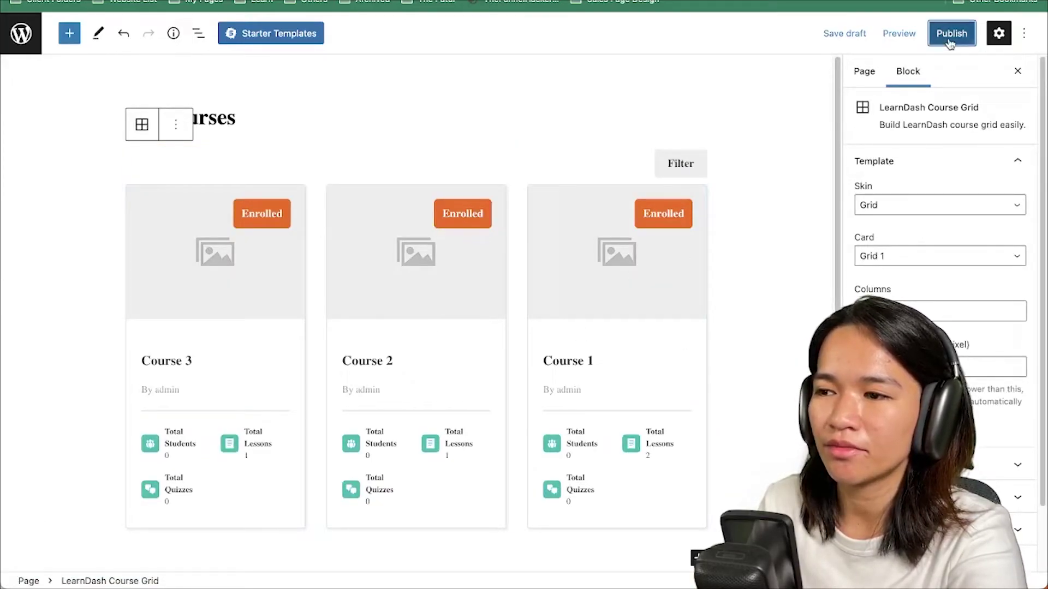
click(950, 33)
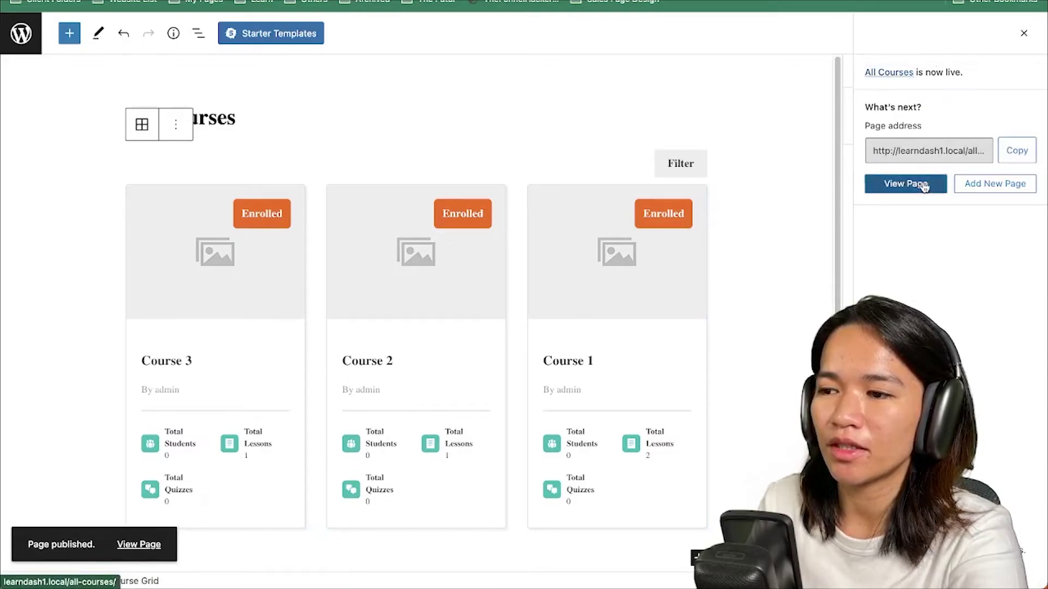
click(878, 184)
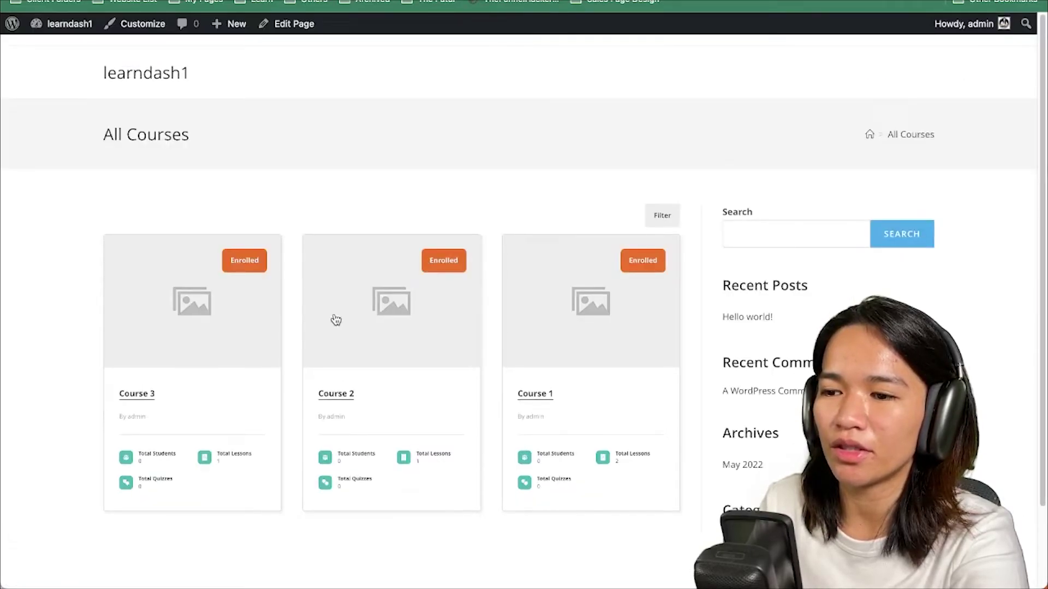
click(859, 3)
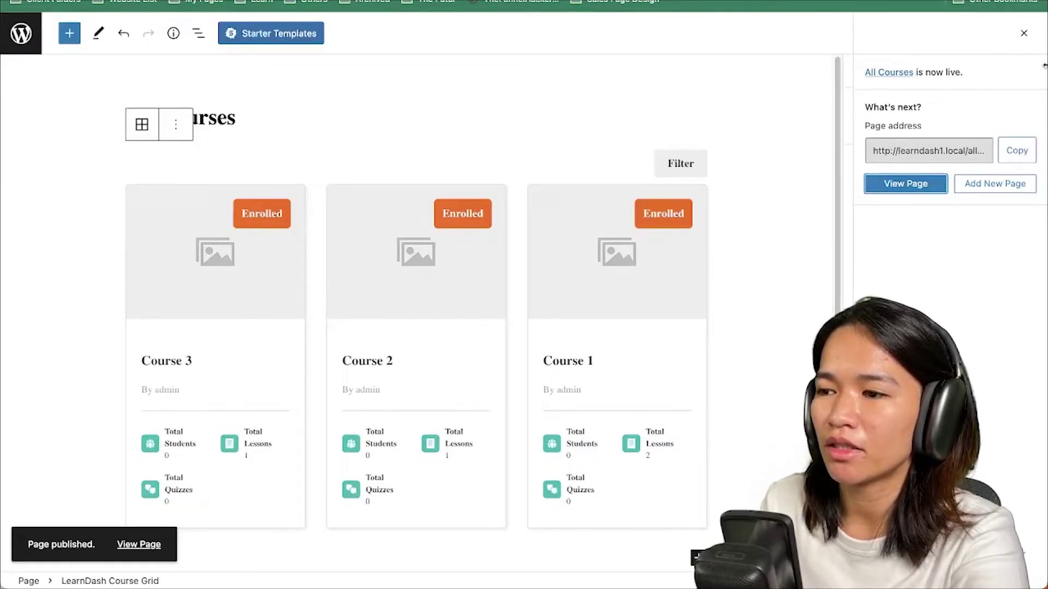
click(1024, 33)
click(863, 76)
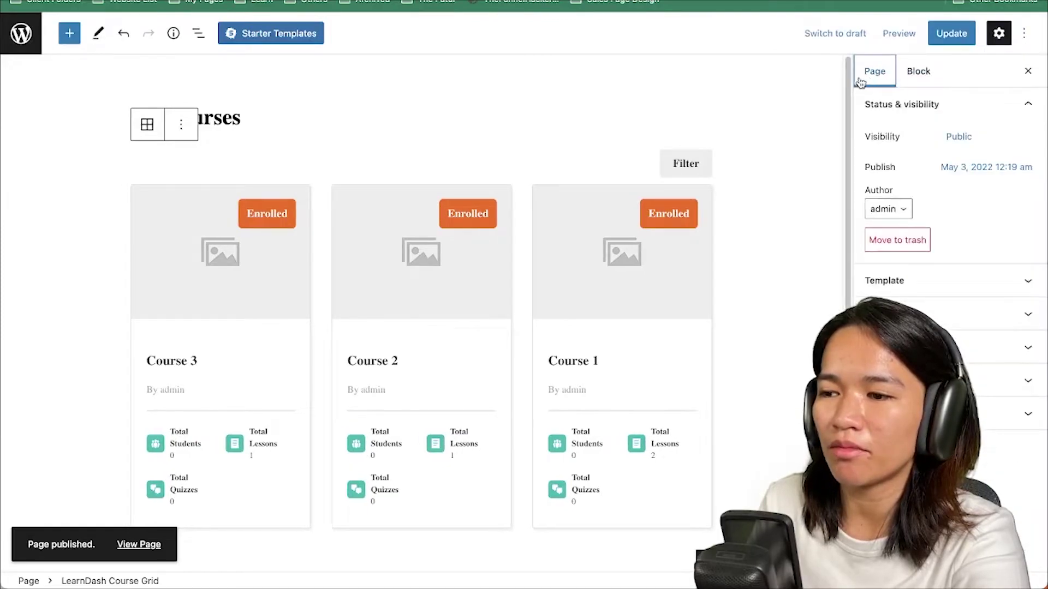
click(867, 2)
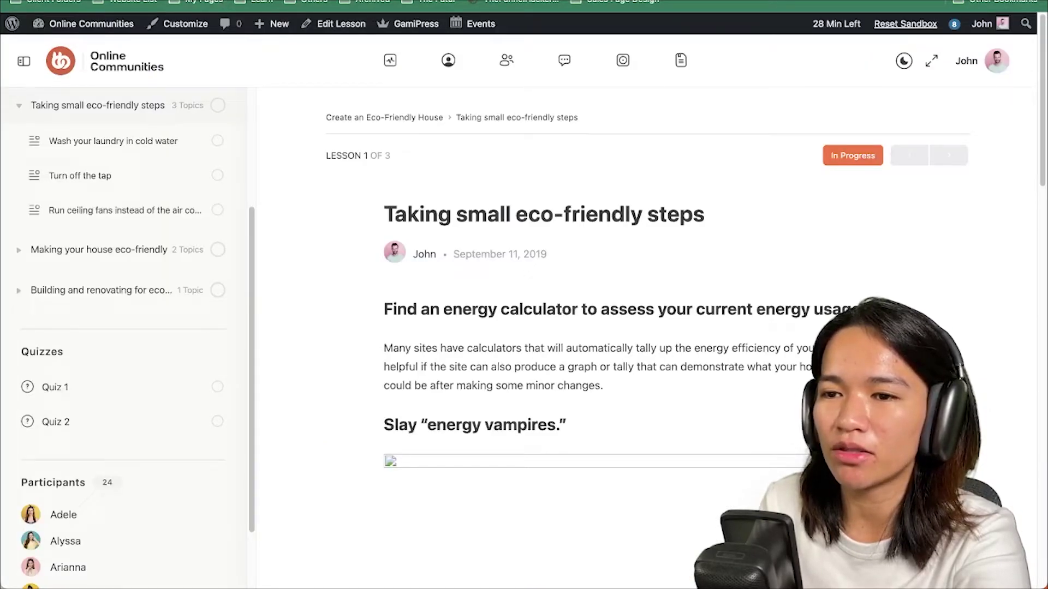
key(super+l)
text(https://demos.buddyboss.com/courses)
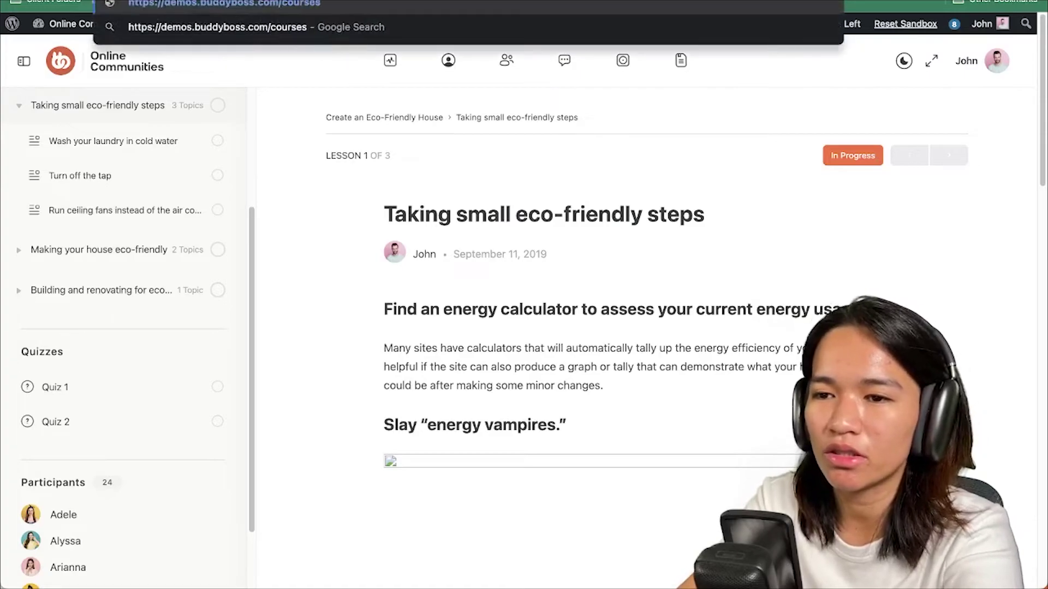
key(Return)
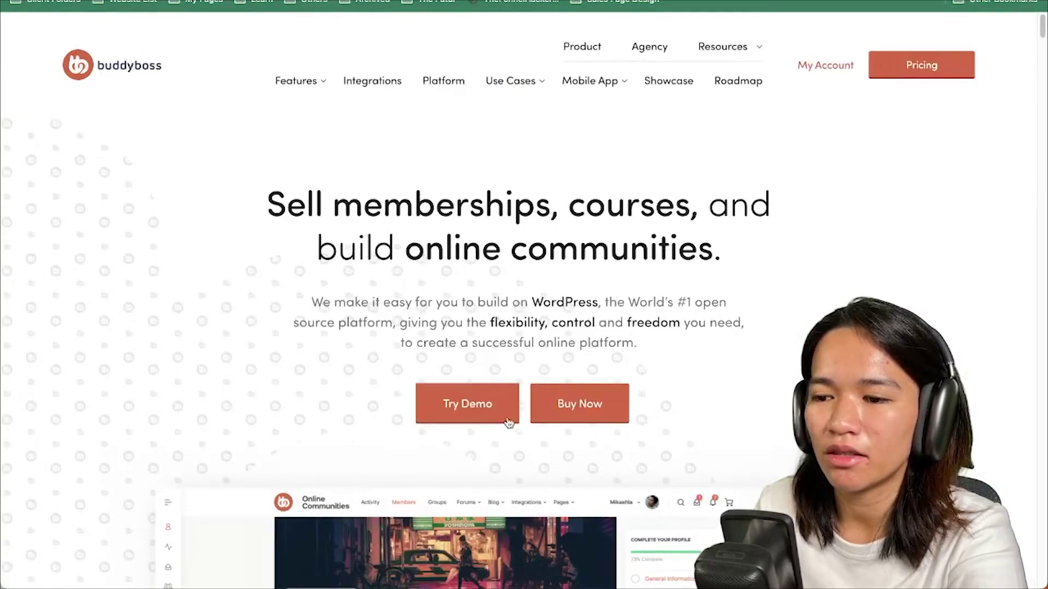
click(487, 412)
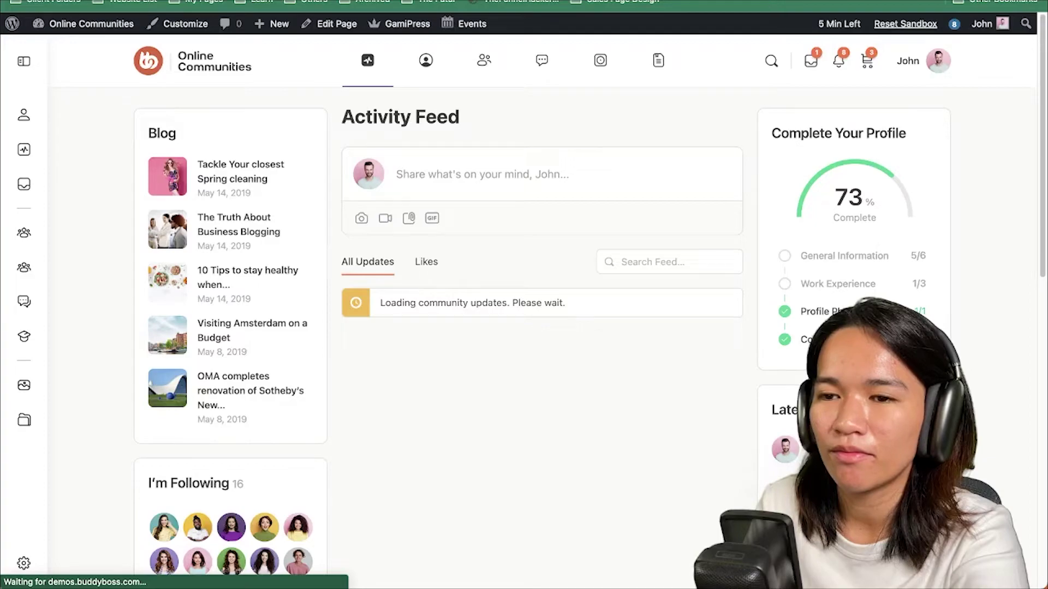
text(course)
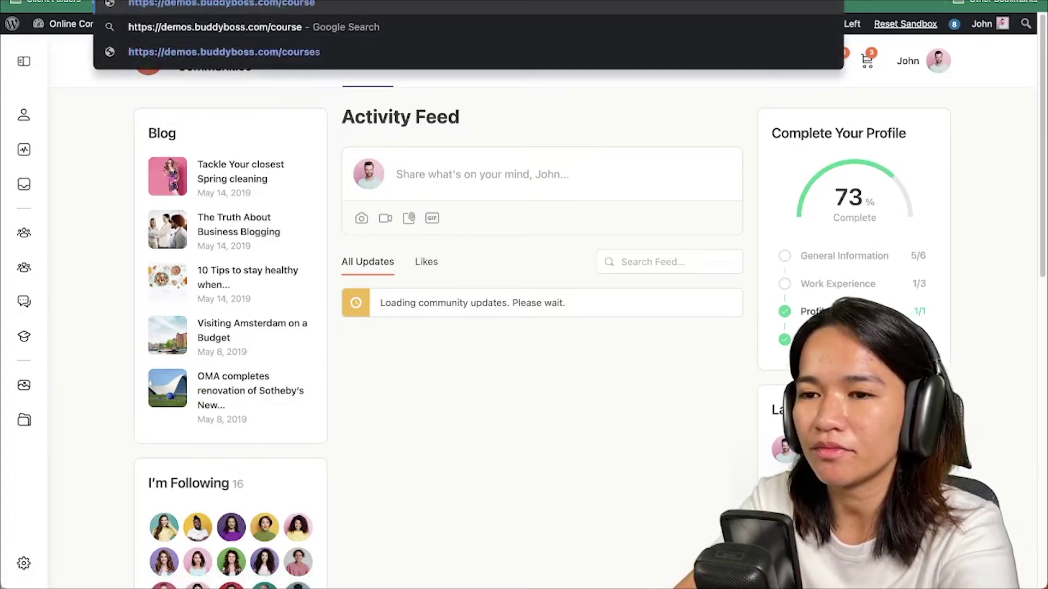
key(Return)
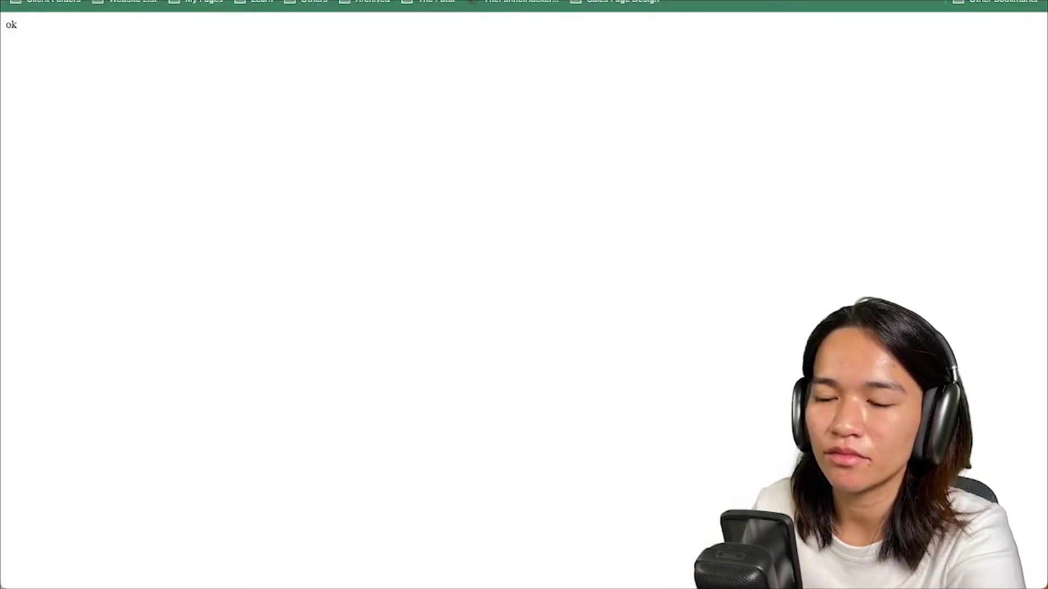
key(super+bracketleft)
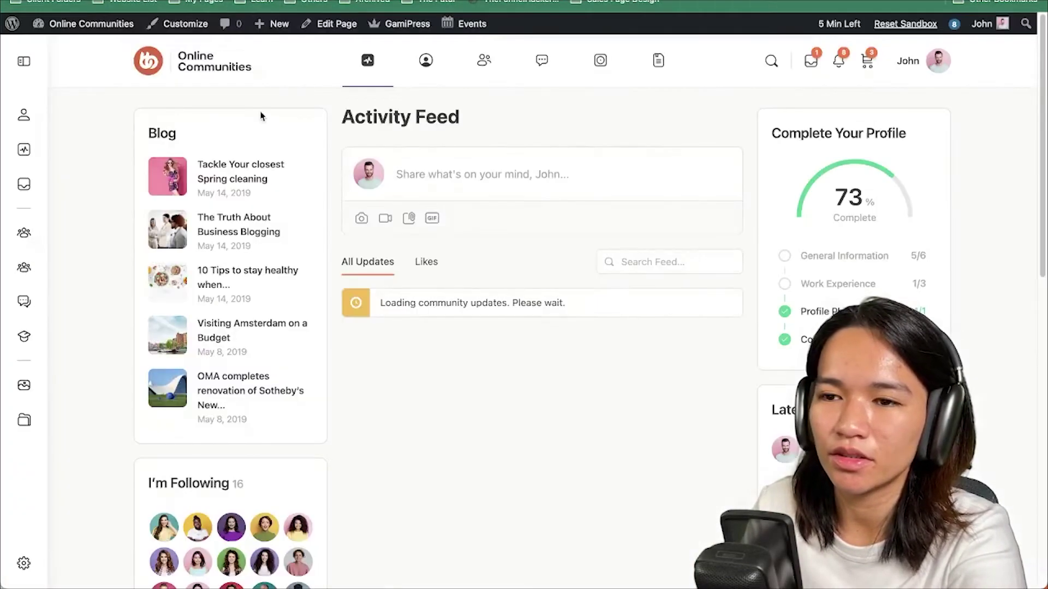
- View the demo profile's courses on BuddyBoss and open its LearnDash LMS All Courses page to review the course grid
click(27, 336)
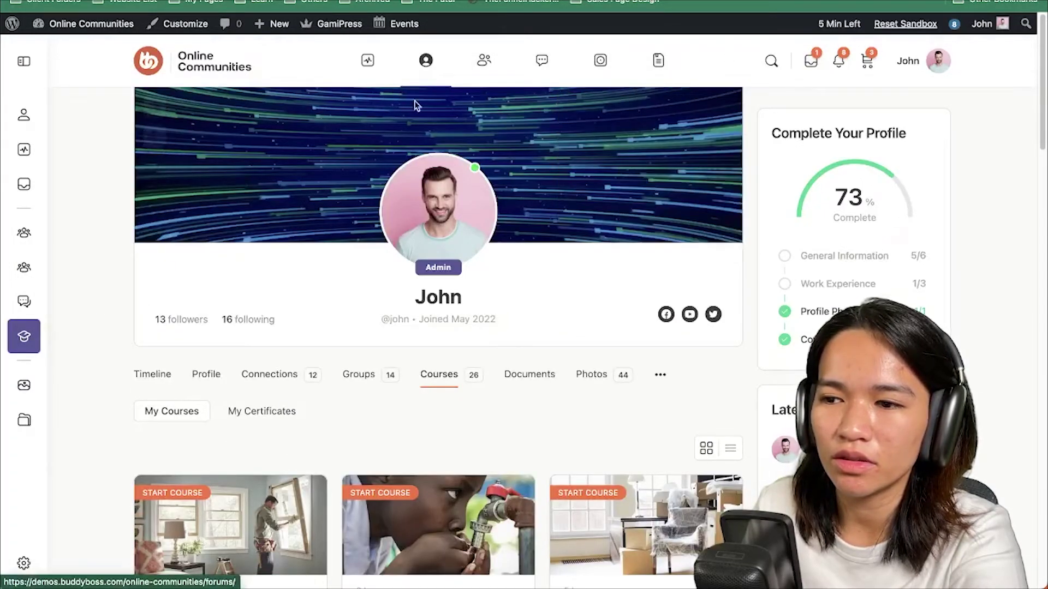
mouse_move(601, 63)
mouse_move(611, 121)
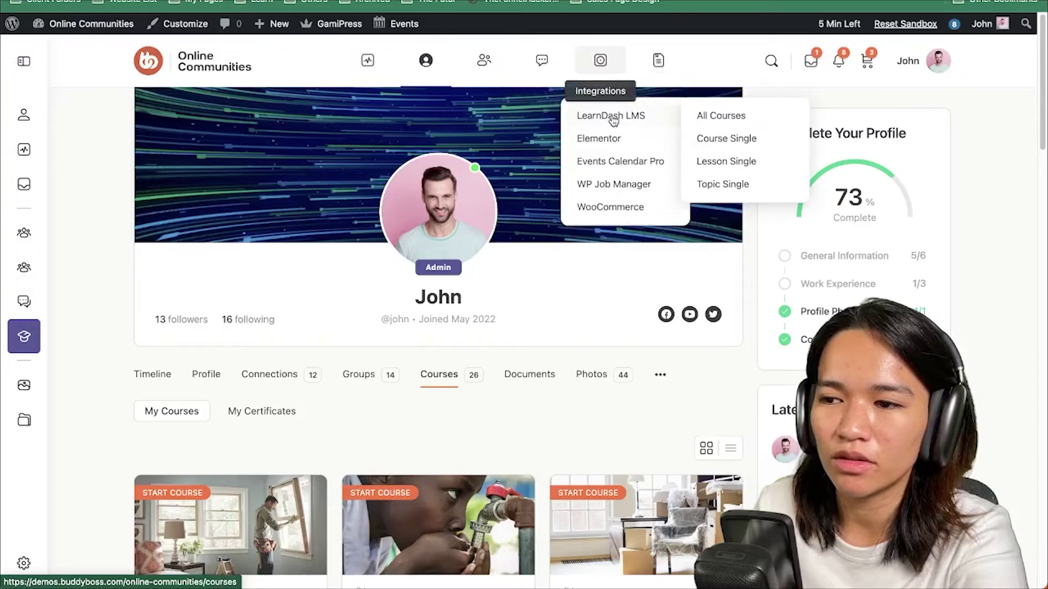
click(700, 117)
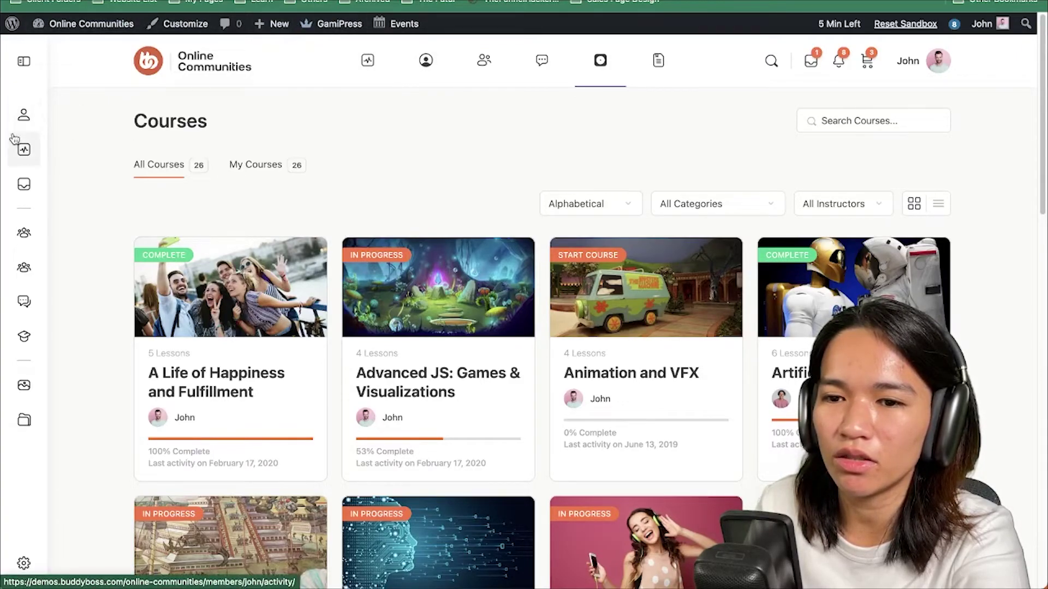
click(24, 118)
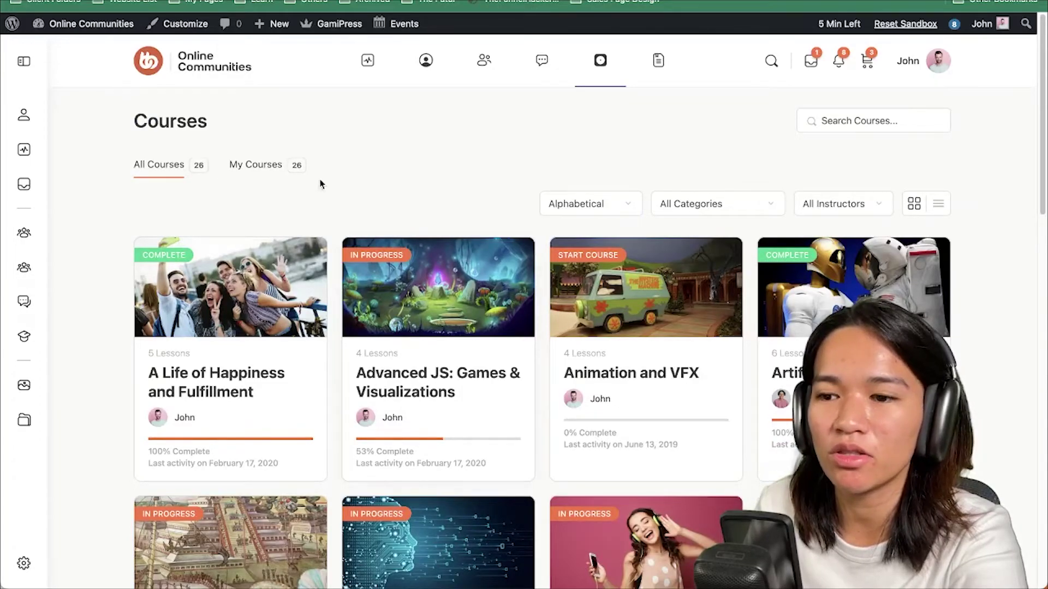
scroll(967, 365, down, 5)
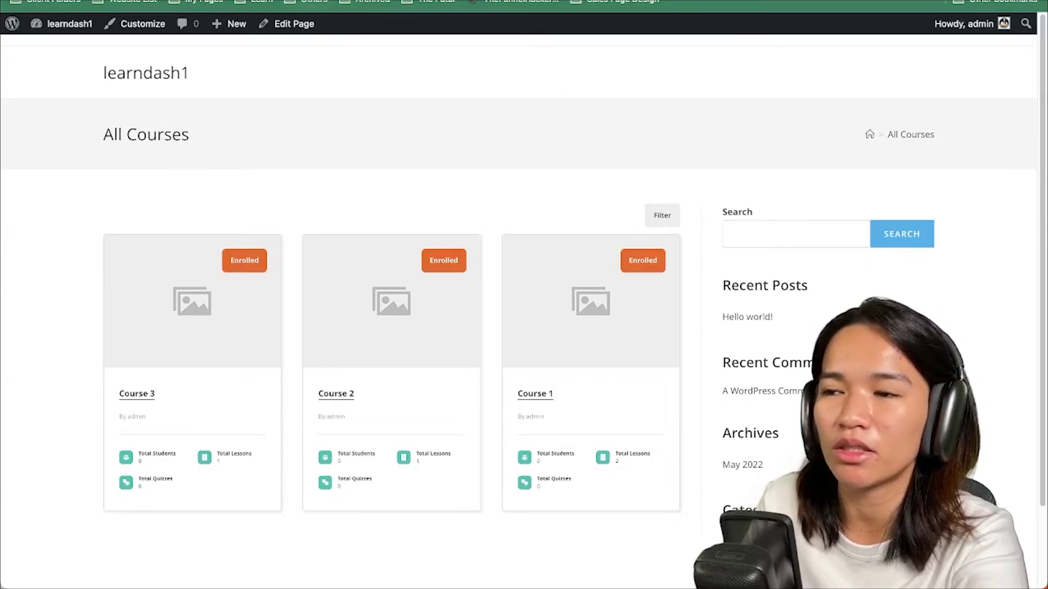
- Open learndash1.local/courses/ on the local site and review the default course archive
mouse_move(268, 12)
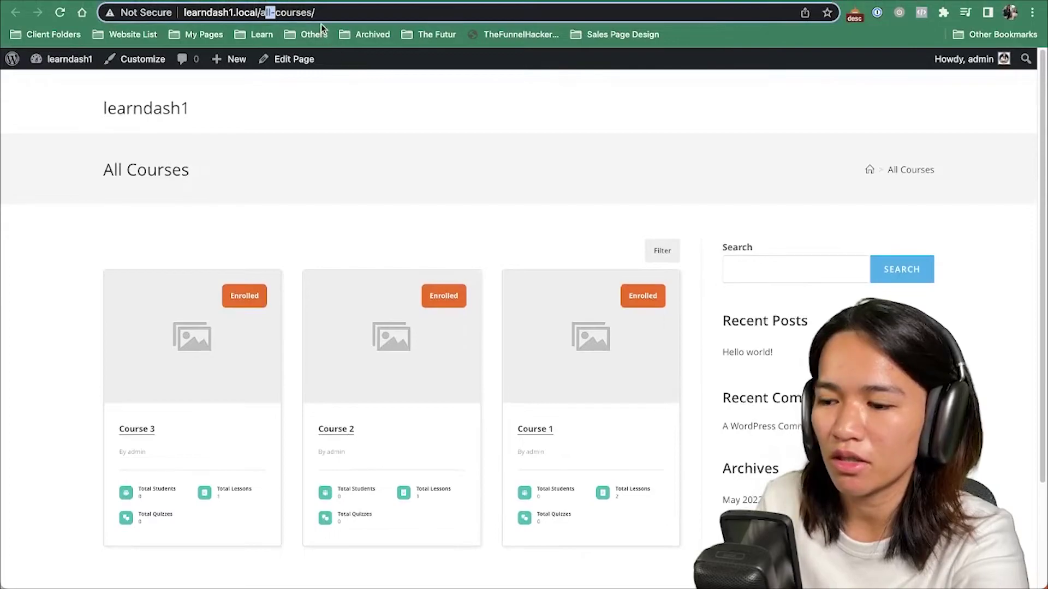
key(BackSpace)
key(BackSpace)
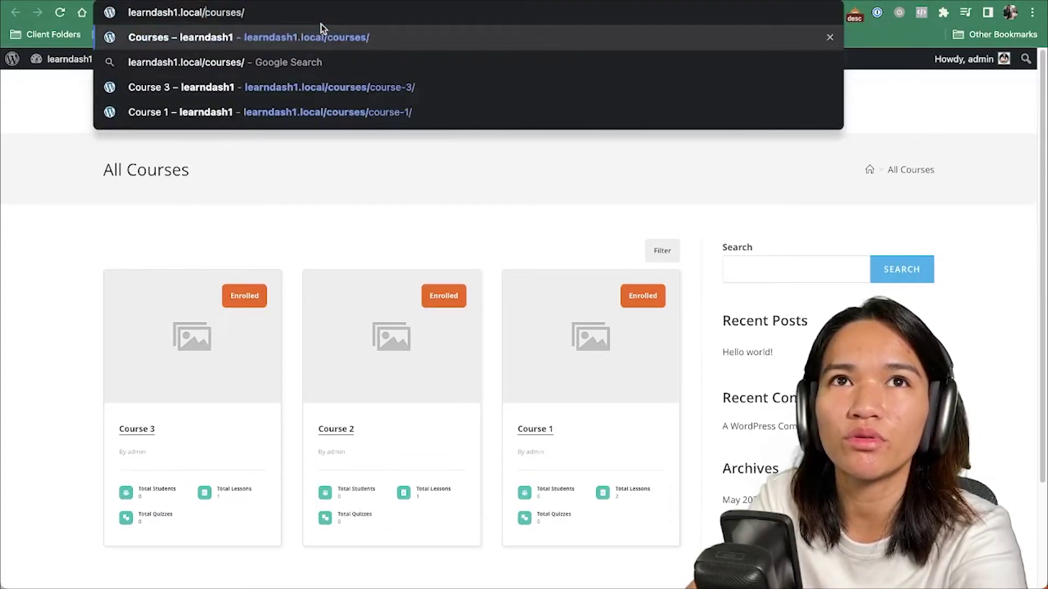
key(Return)
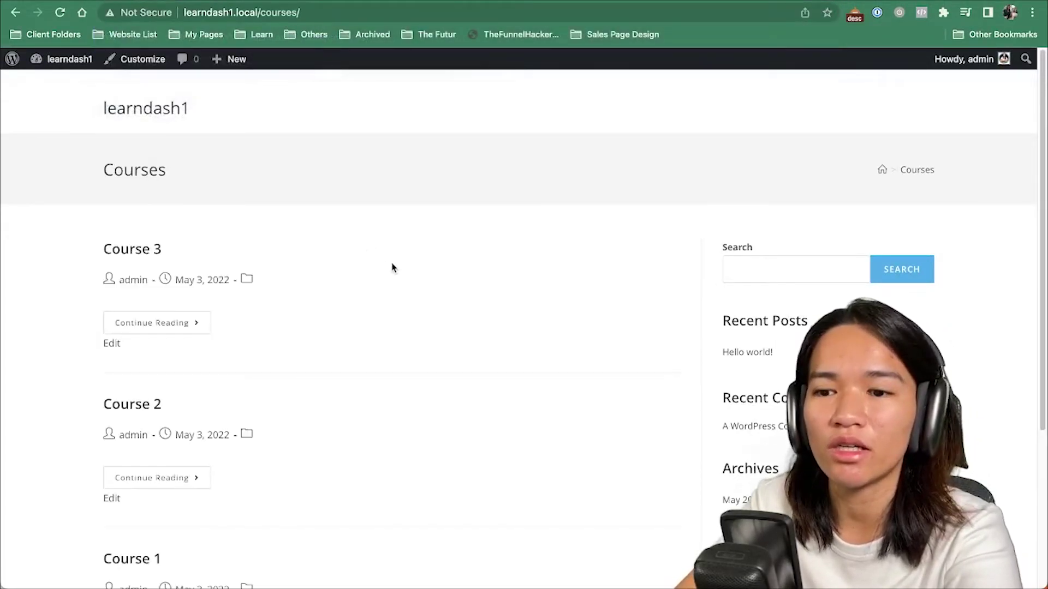
scroll(415, 260, down, 5)
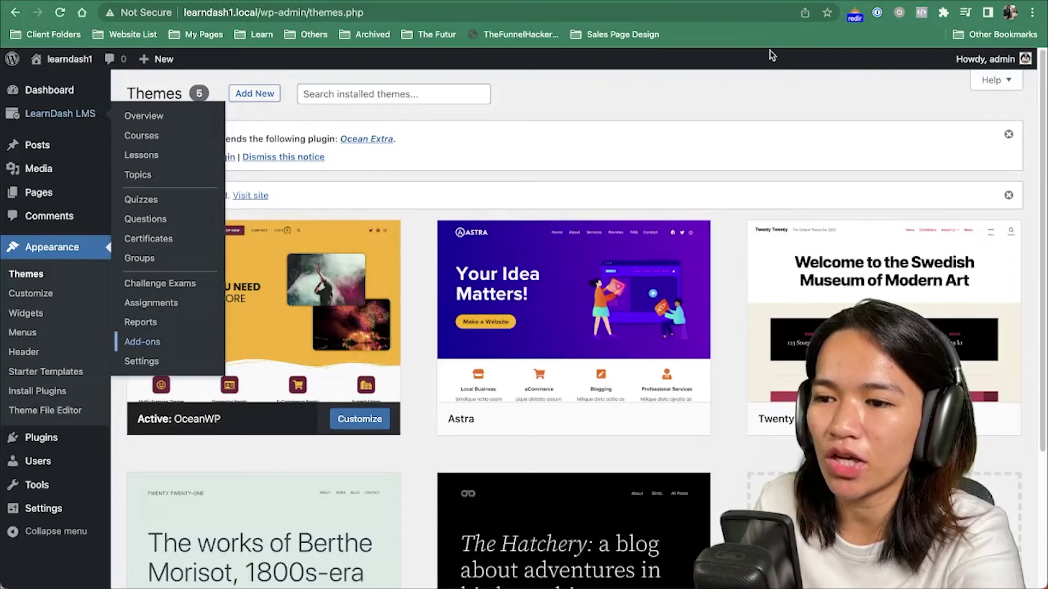
- Install the Hello Elementor theme on the local WordPress site and activate it
scroll(546, 284, down, 1)
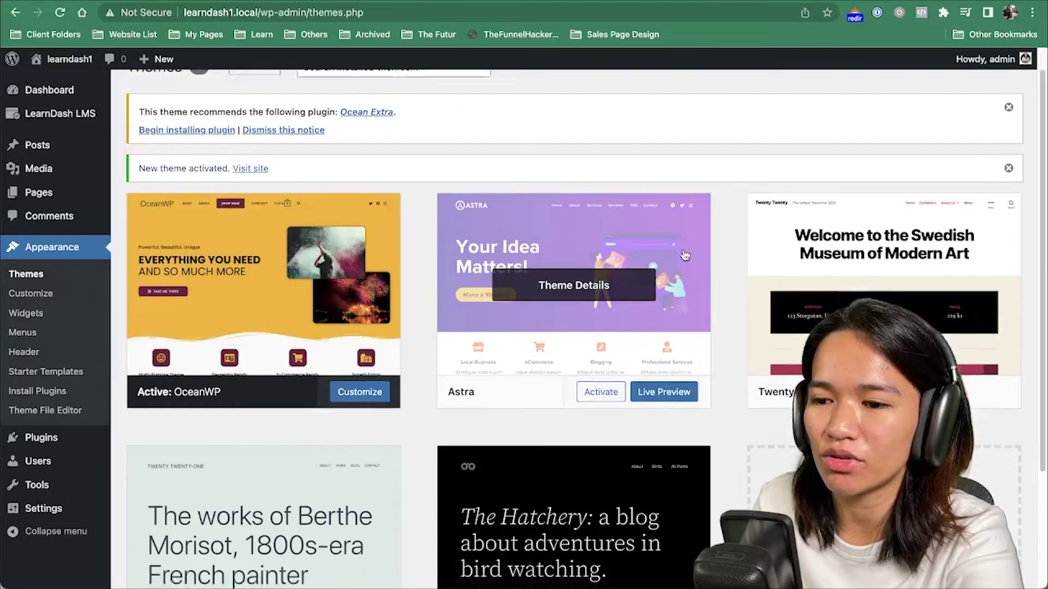
scroll(535, 322, up, 1)
click(273, 98)
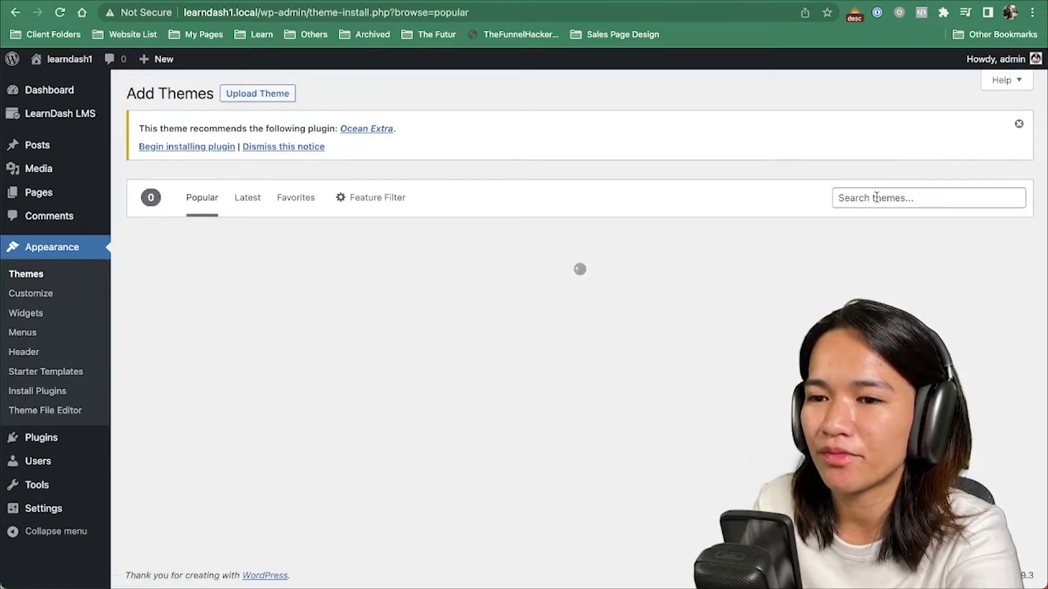
scroll(600, 338, down, 6)
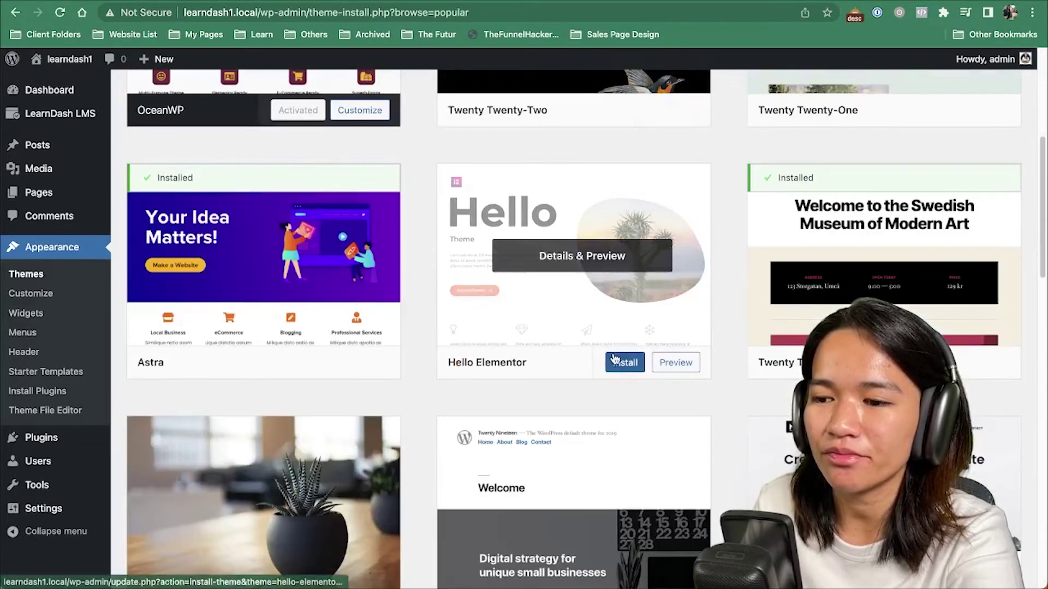
click(607, 363)
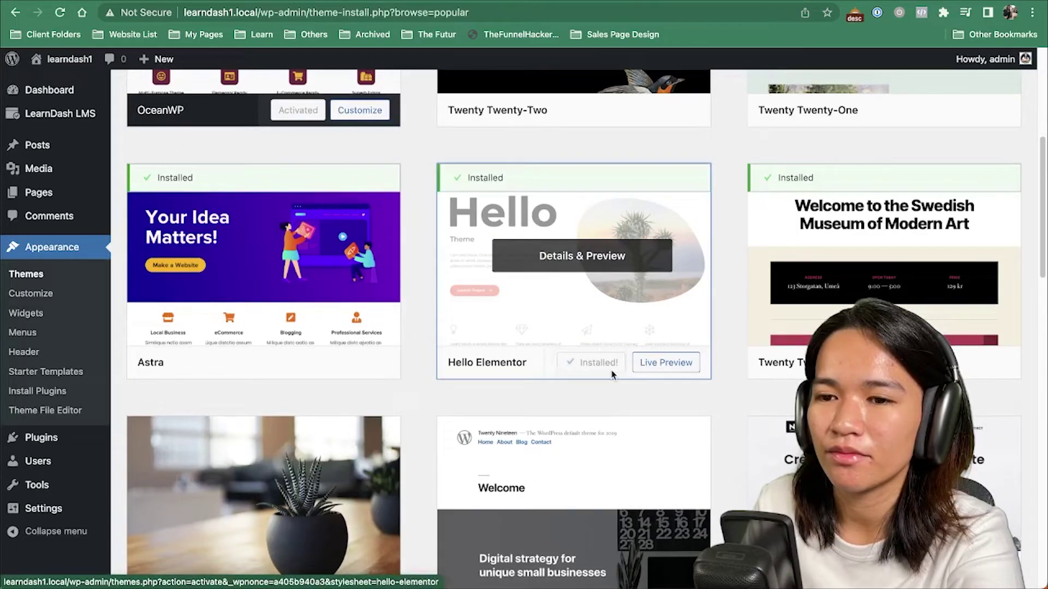
click(610, 363)
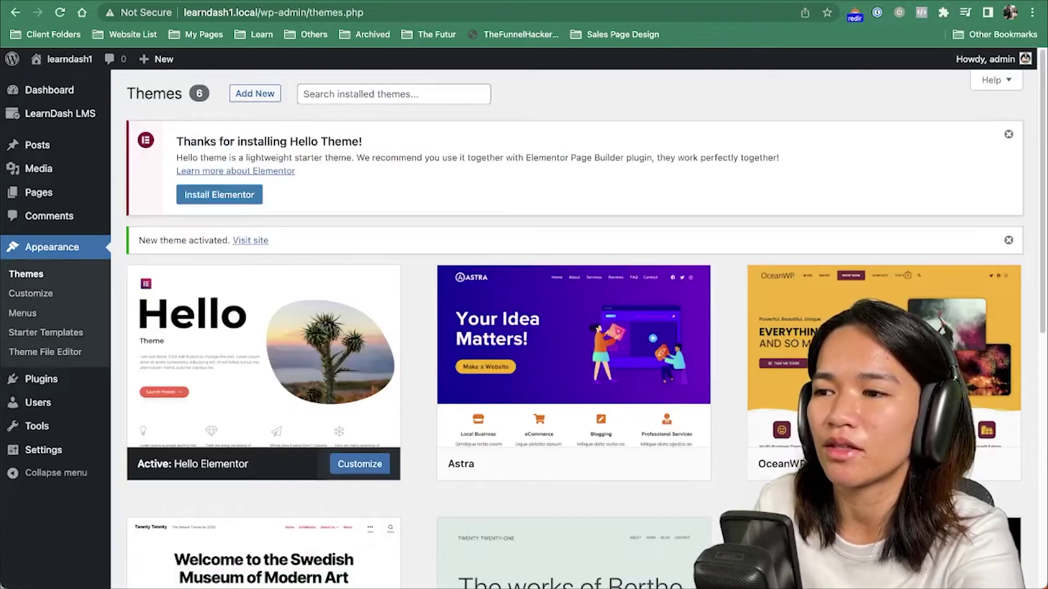
- Reload the local site's courses page and review how the theme lays out the course list
click(166, 11)
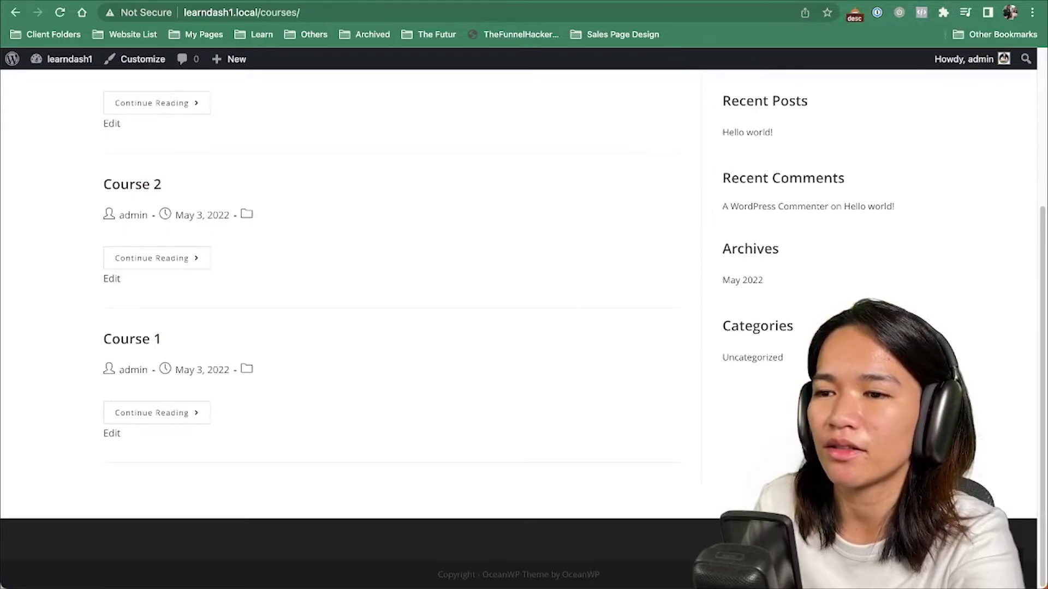
click(61, 12)
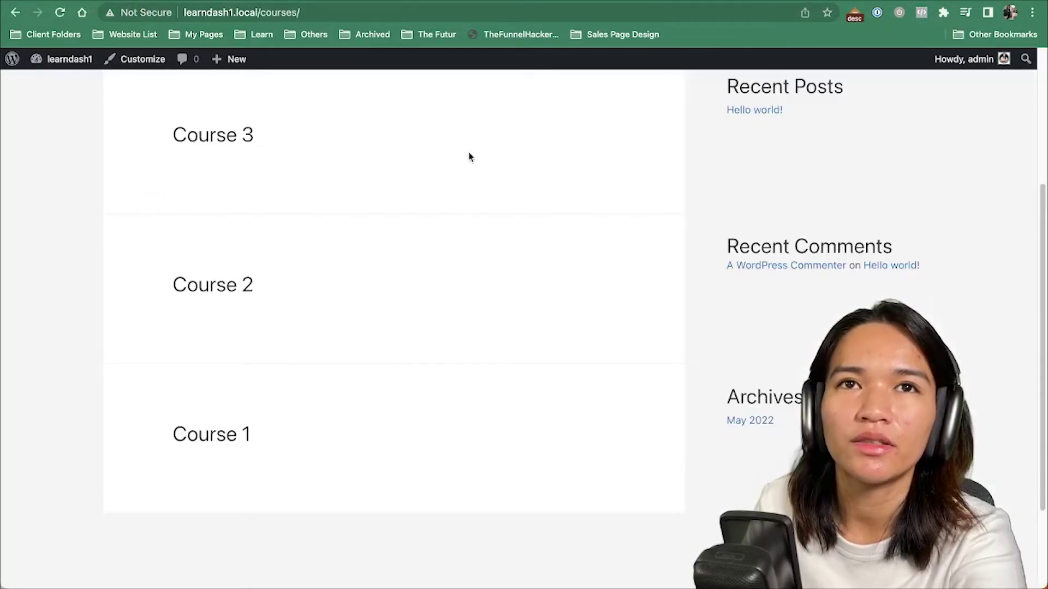
scroll(534, 209, up, 3)
scroll(540, 232, down, 5)
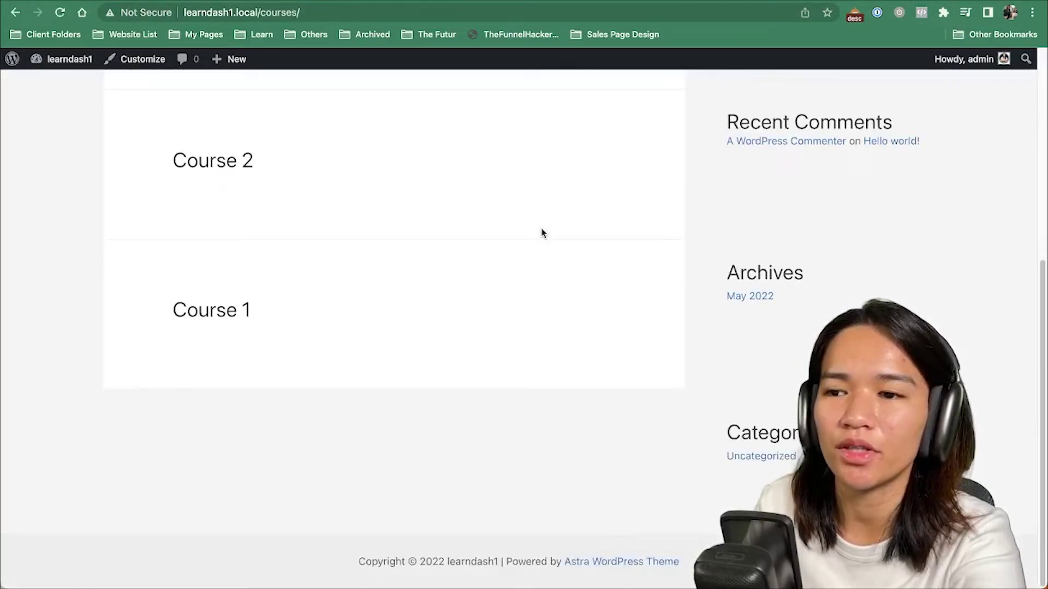
scroll(541, 232, up, 5)
scroll(658, 264, down, 5)
scroll(659, 257, up, 4)
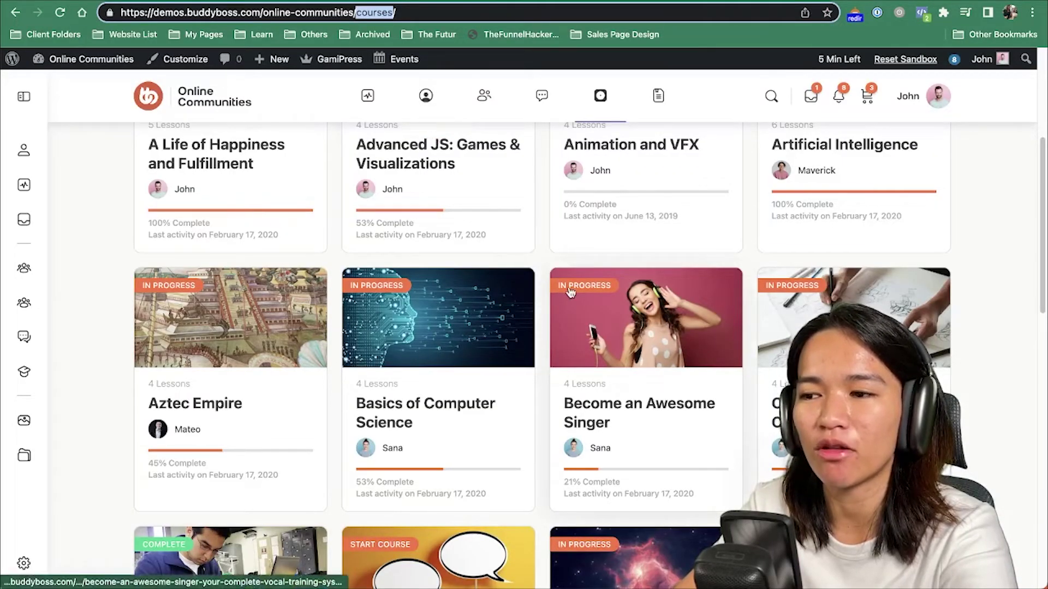
- Show My Courses on the BuddyBoss demo's courses page, and open Course 1 on the local site for comparison
scroll(569, 293, up, 5)
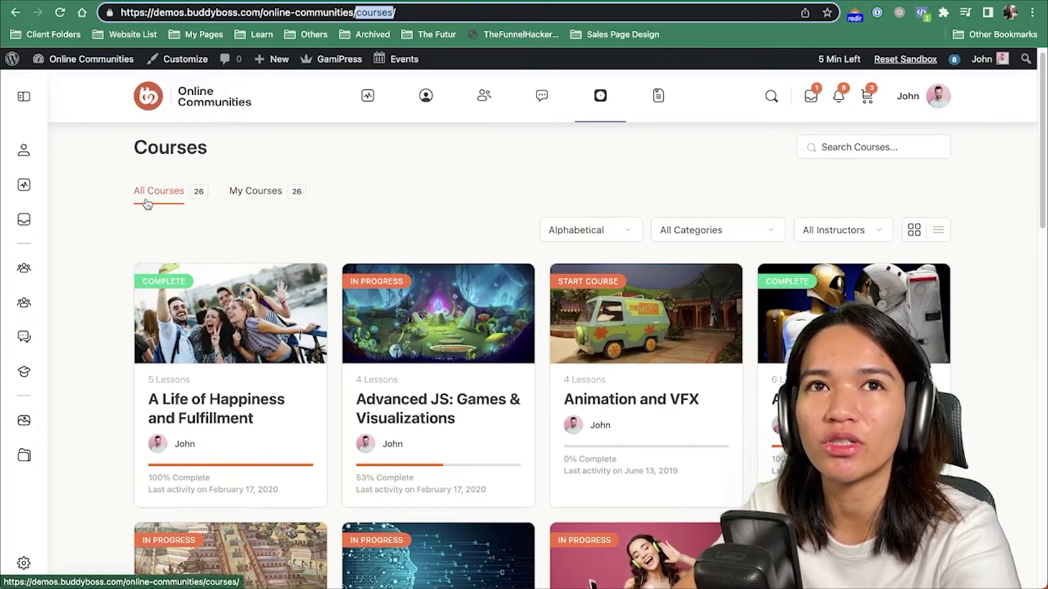
click(278, 203)
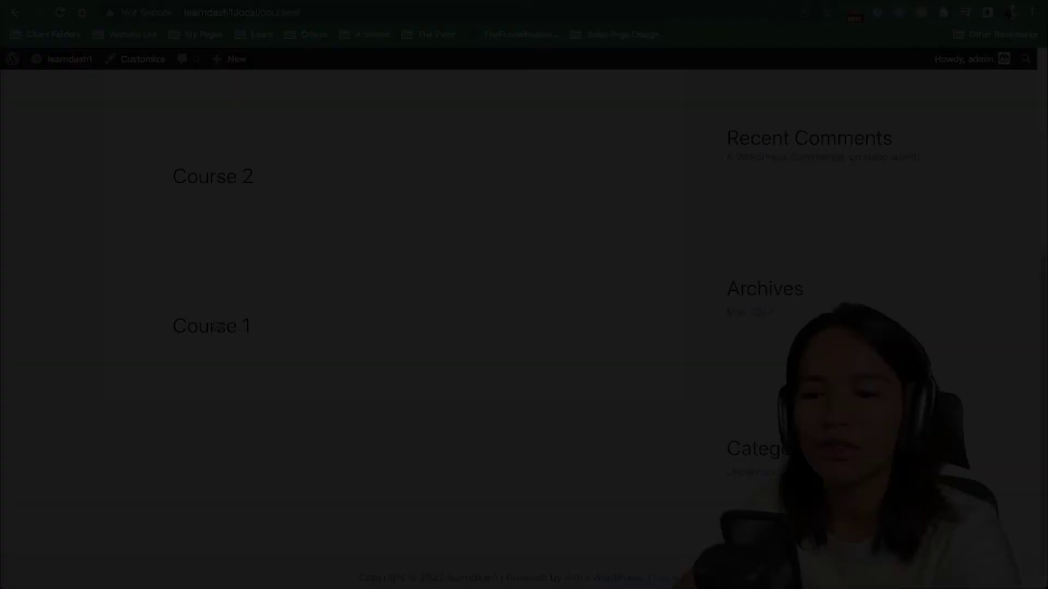
click(216, 327)
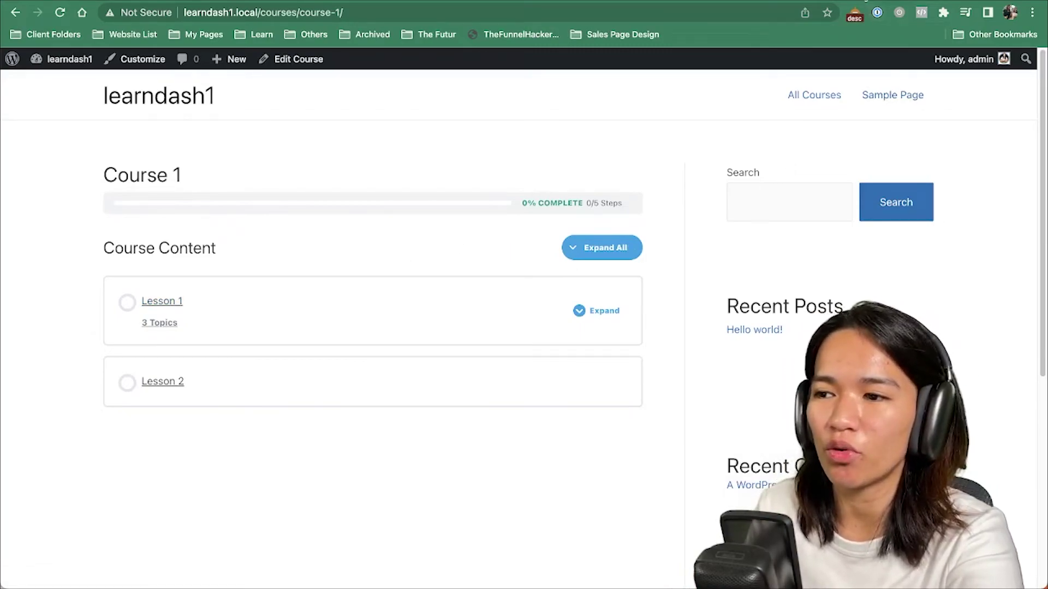
- Enable Focus Mode in the general LearnDash settings, save, and view Lesson 1 of Course 1 on the local site
click(864, 0)
click(412, 0)
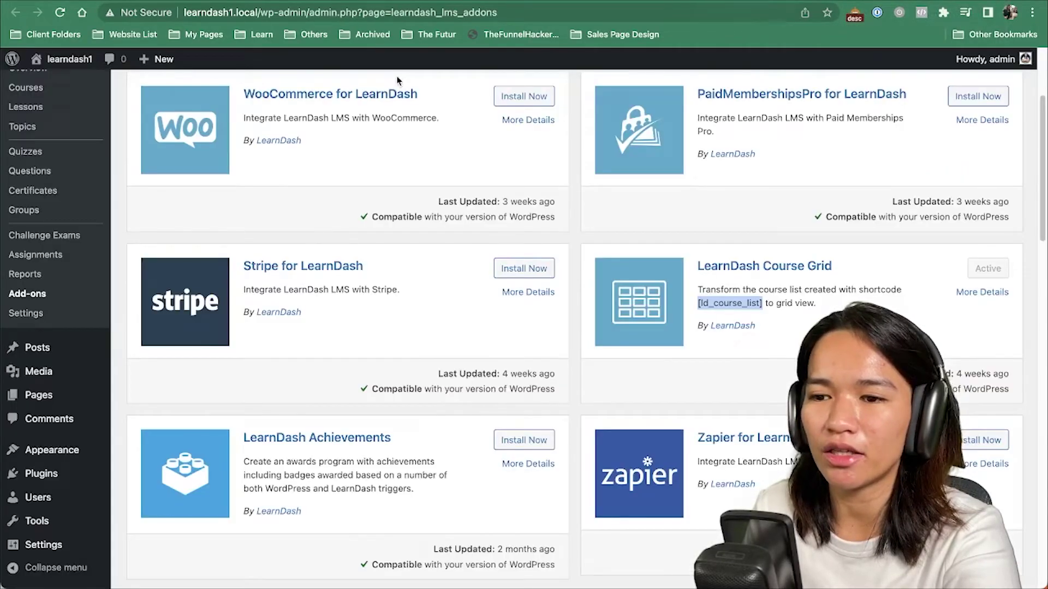
scroll(356, 198, up, 3)
click(39, 389)
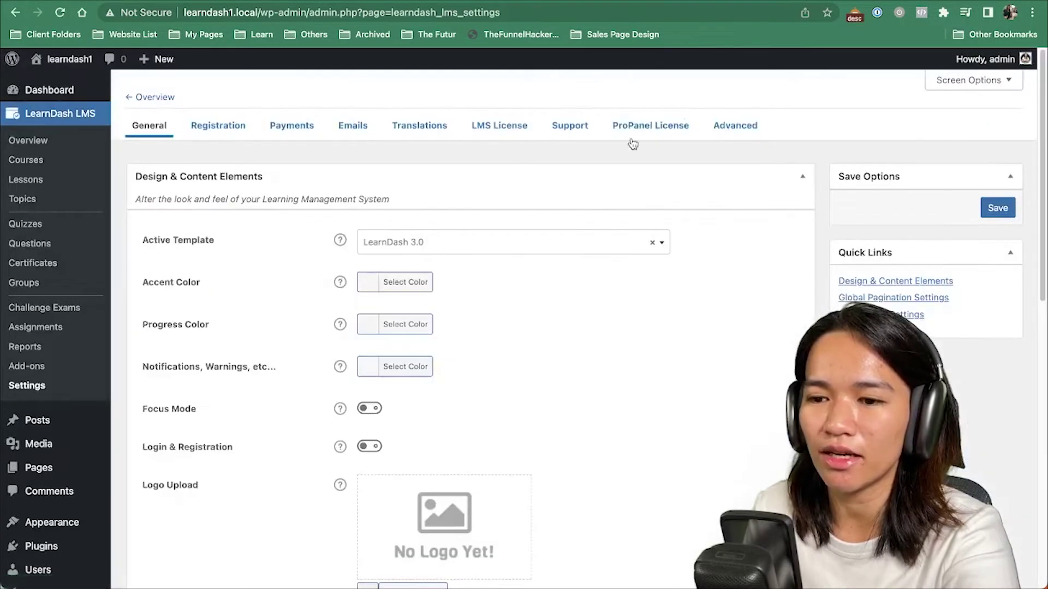
scroll(386, 387, down, 1)
click(370, 379)
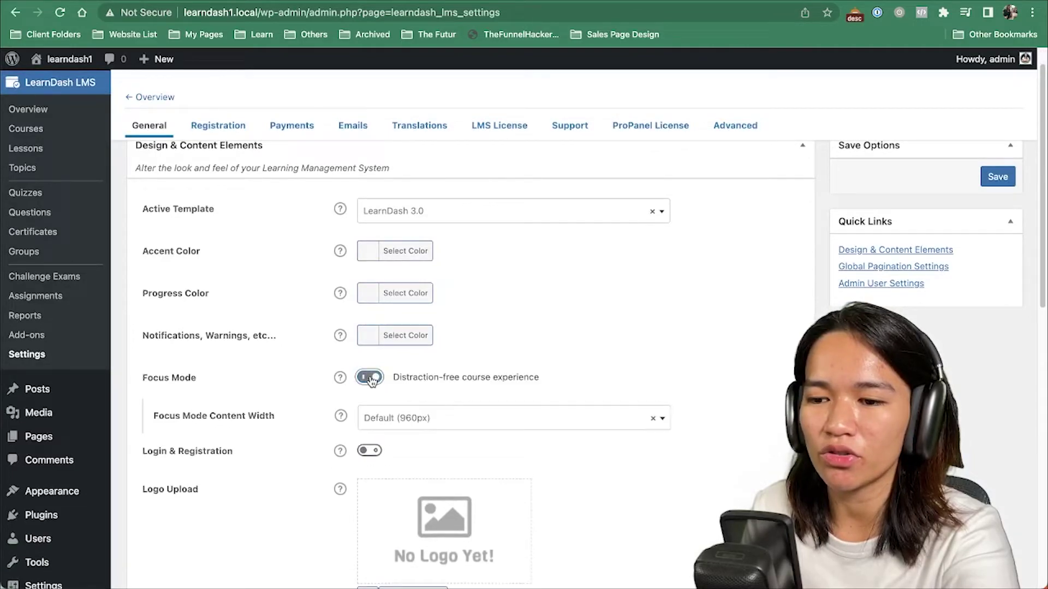
click(991, 177)
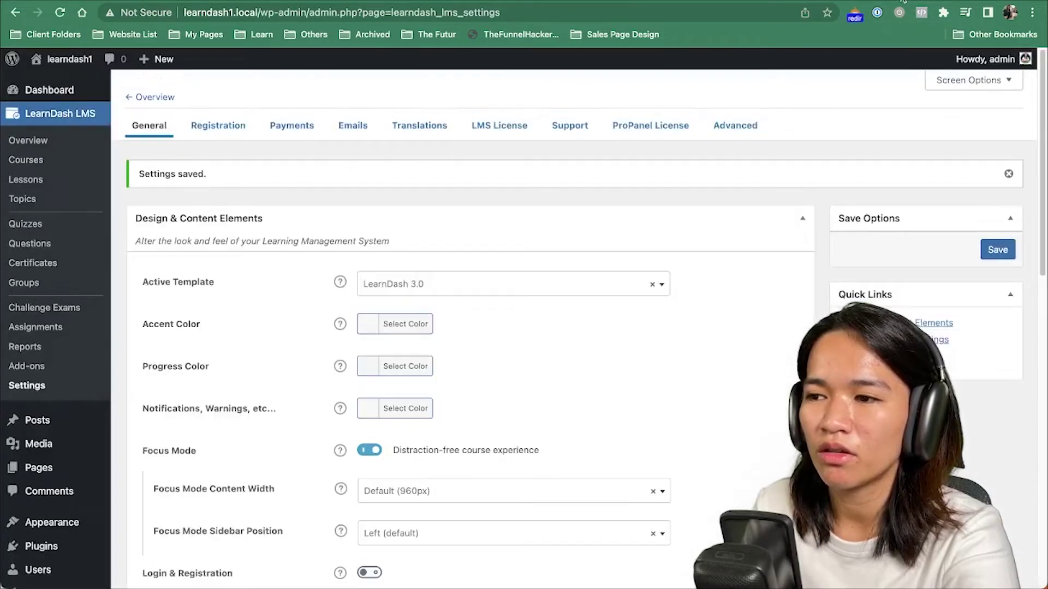
key(ctrl+Tab)
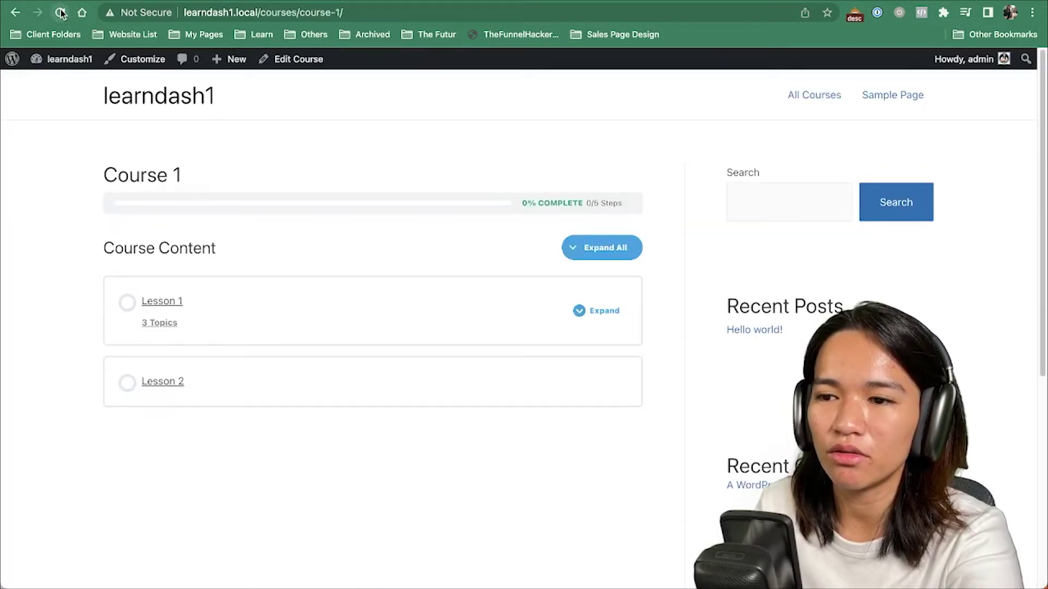
click(163, 301)
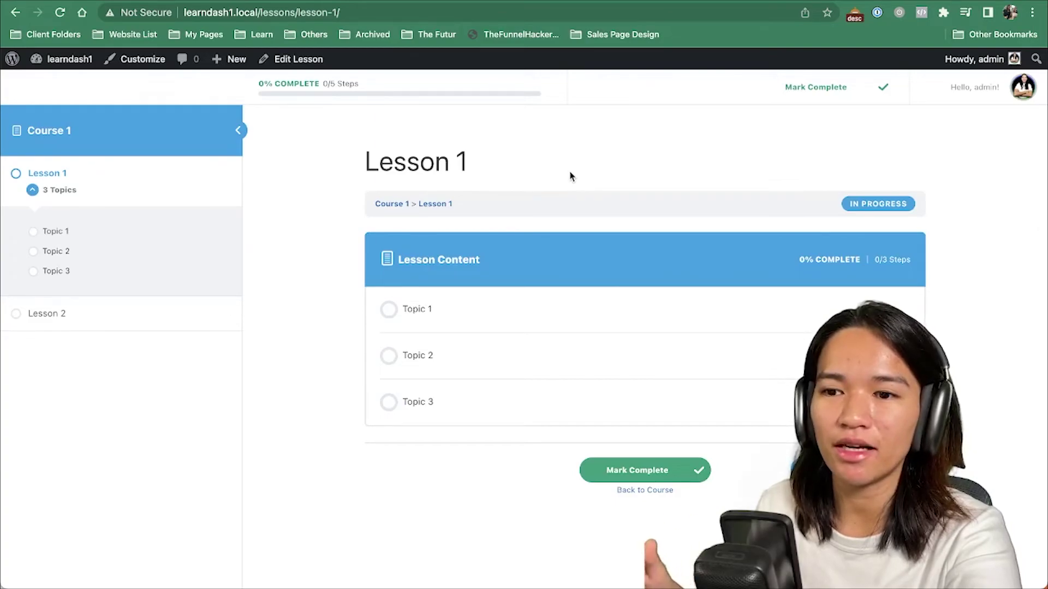
- Open the BuddyBoss course A Life of Happiness and Fulfillment and examine its Course intro and happiness measurement lesson and outline
click(416, 1)
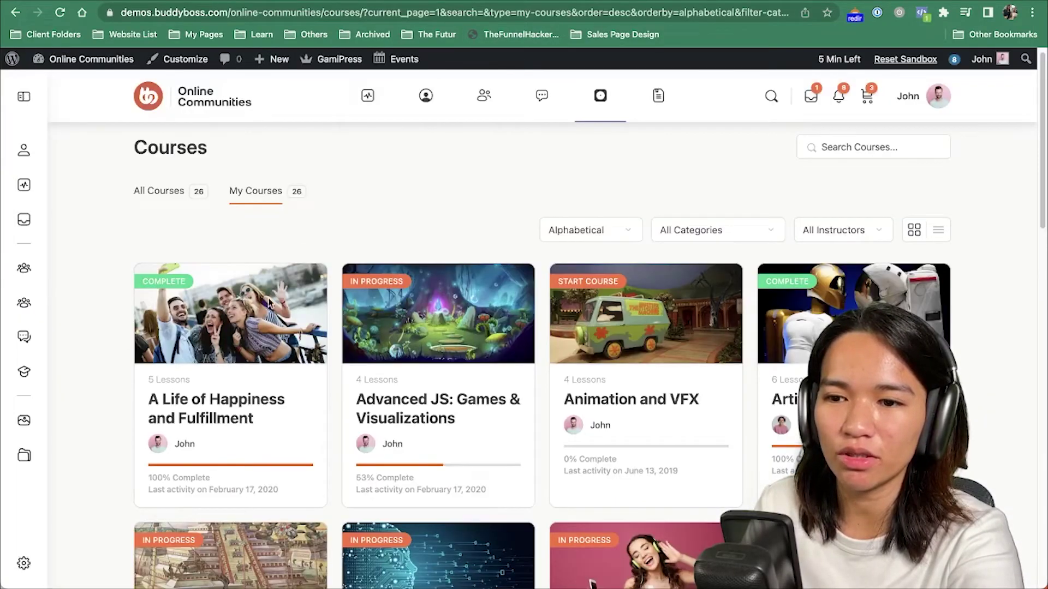
click(222, 355)
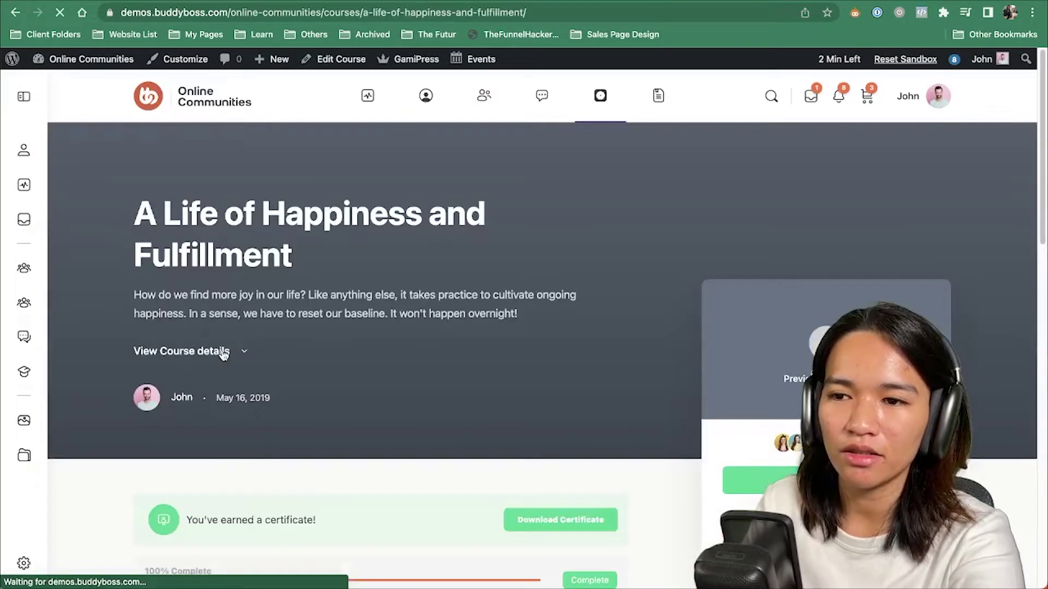
scroll(374, 346, down, 7)
scroll(299, 410, down, 6)
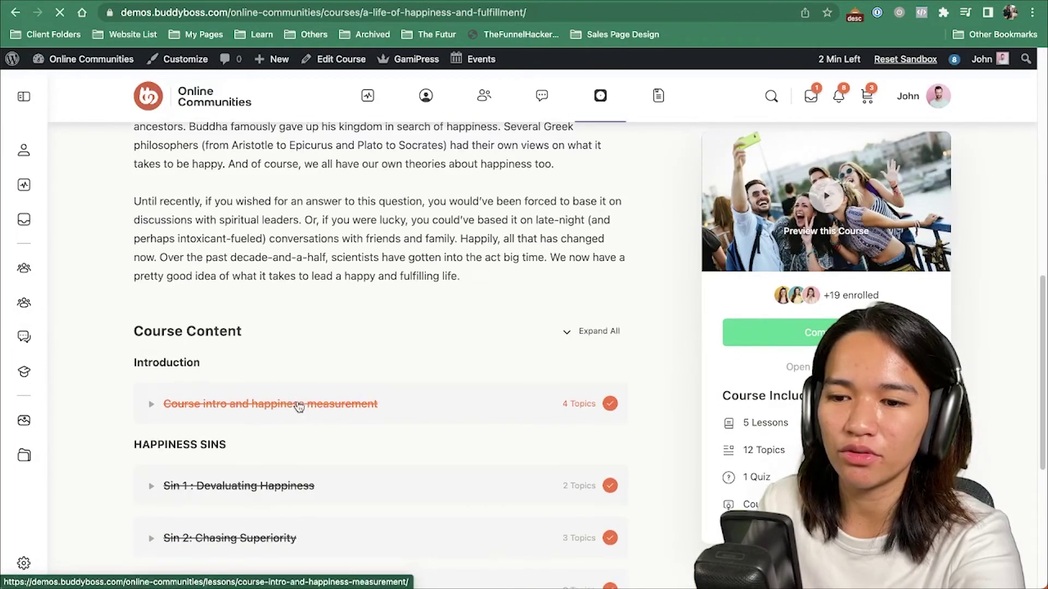
click(286, 410)
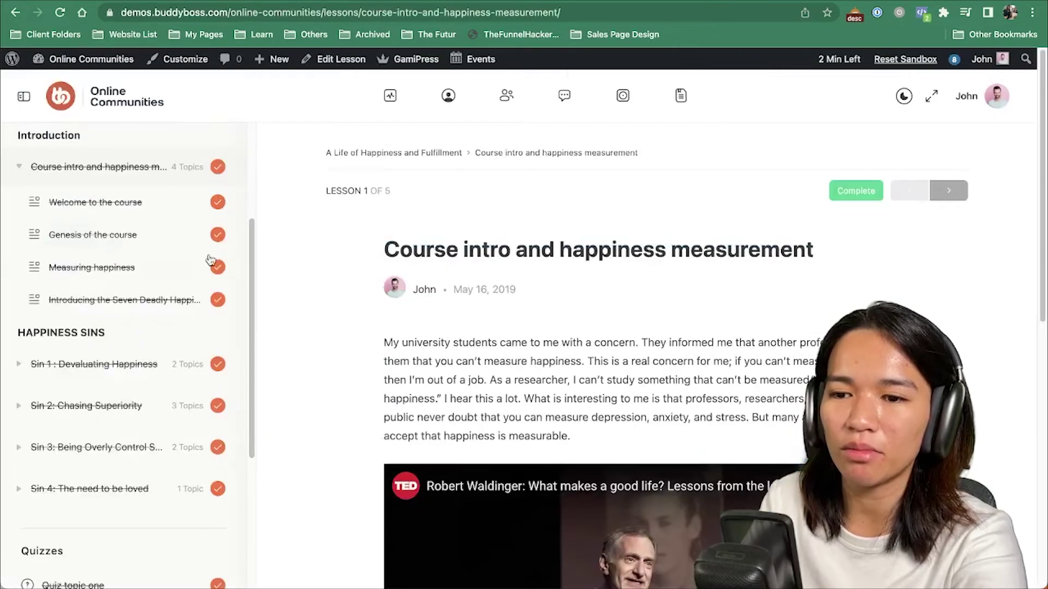
scroll(207, 268, up, 3)
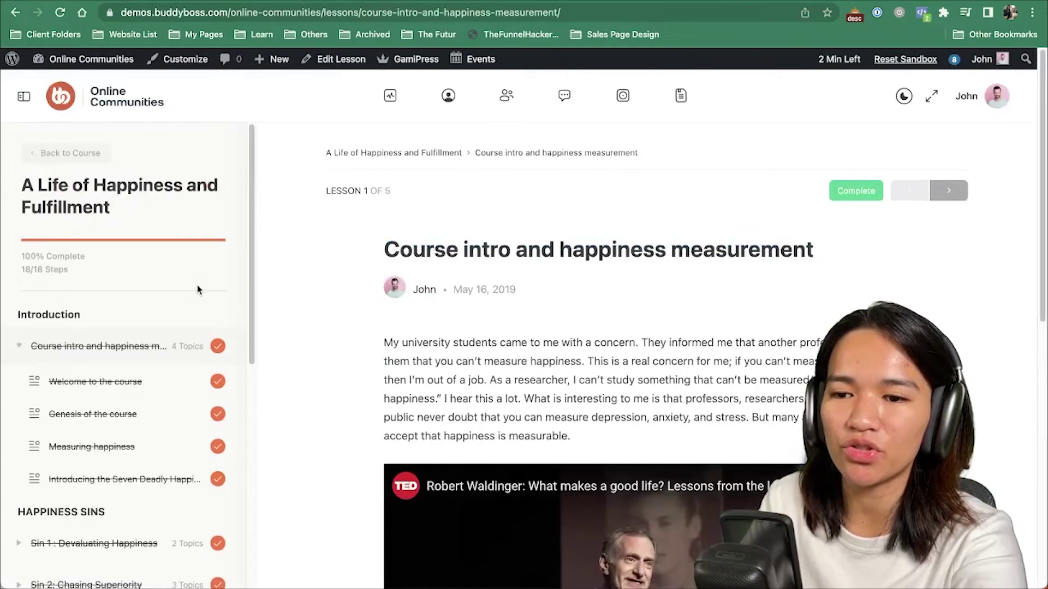
scroll(158, 383, down, 3)
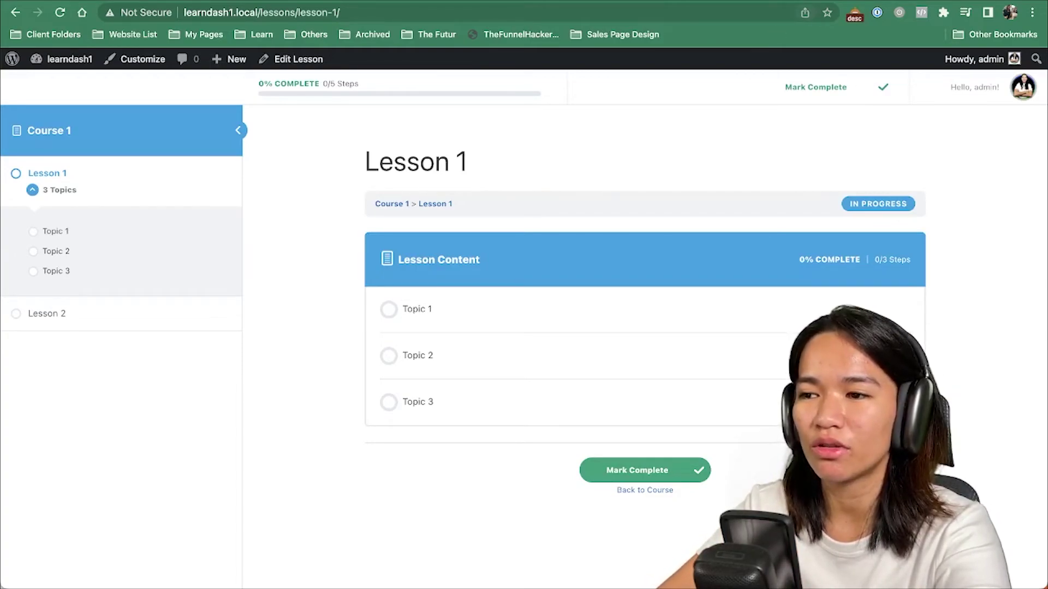
- Check the general LearnDash settings for Focus Mode and design options, and return to the local Lesson 1 page
key(ctrl+Tab)
scroll(323, 276, down, 3)
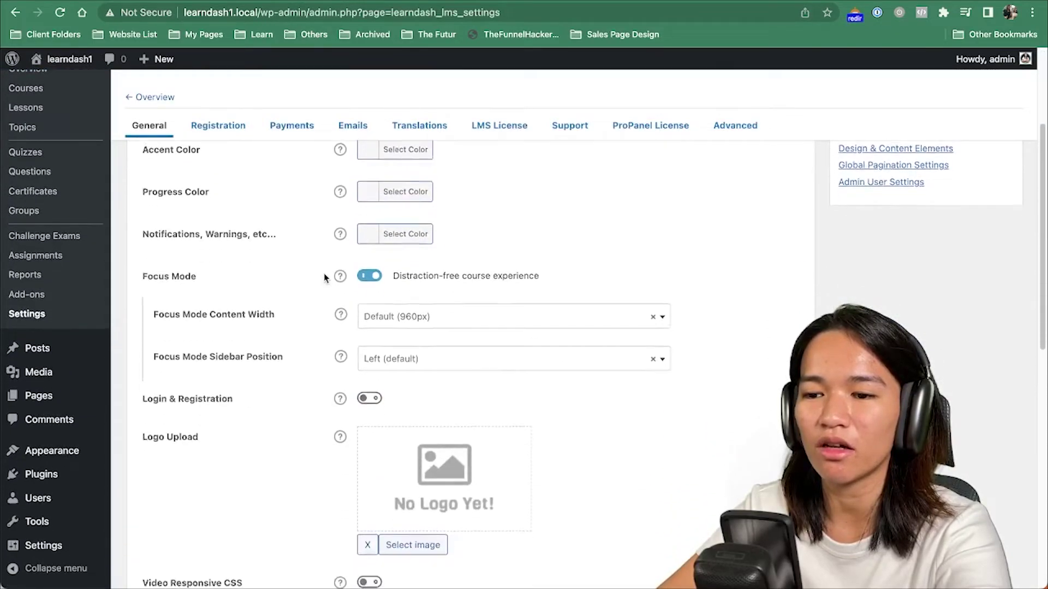
scroll(323, 276, down, 7)
key(ctrl+shift+Tab)
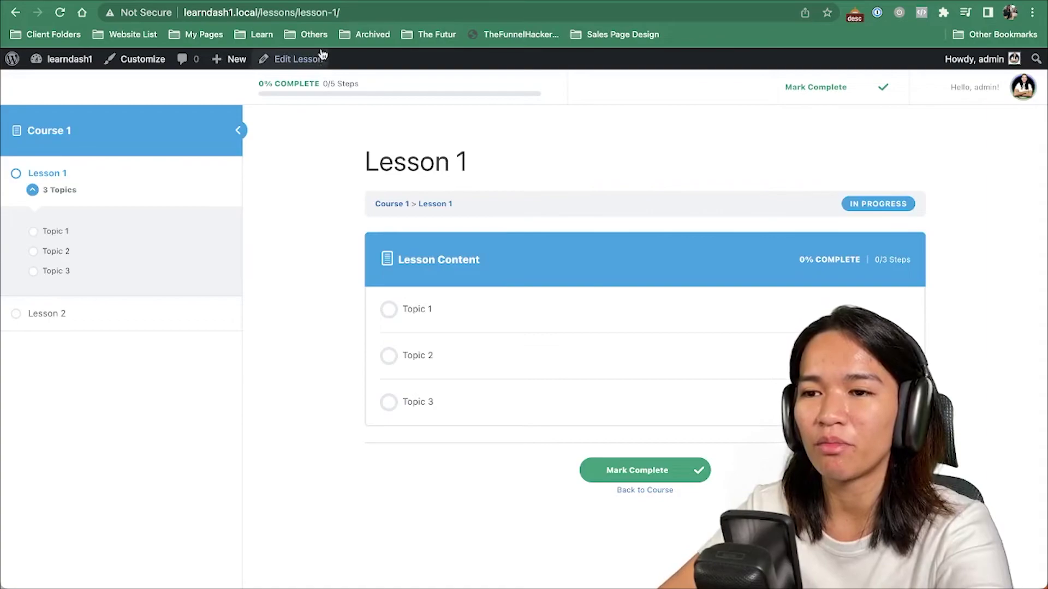
- Switch back to the BuddyBoss demo lesson and examine its page from the introduction to the Lesson Content list
click(464, 1)
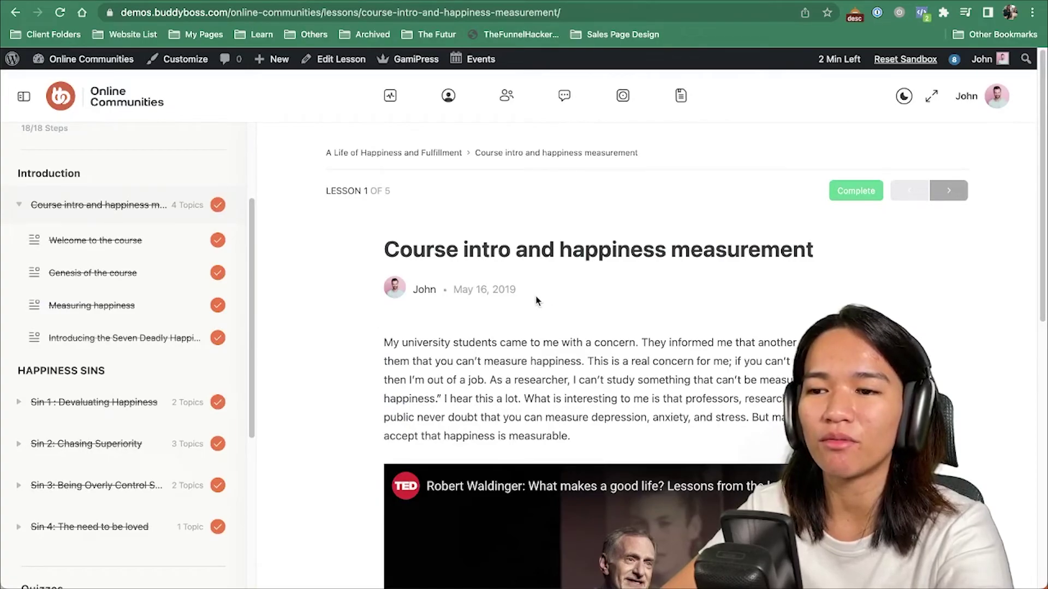
scroll(536, 301, down, 10)
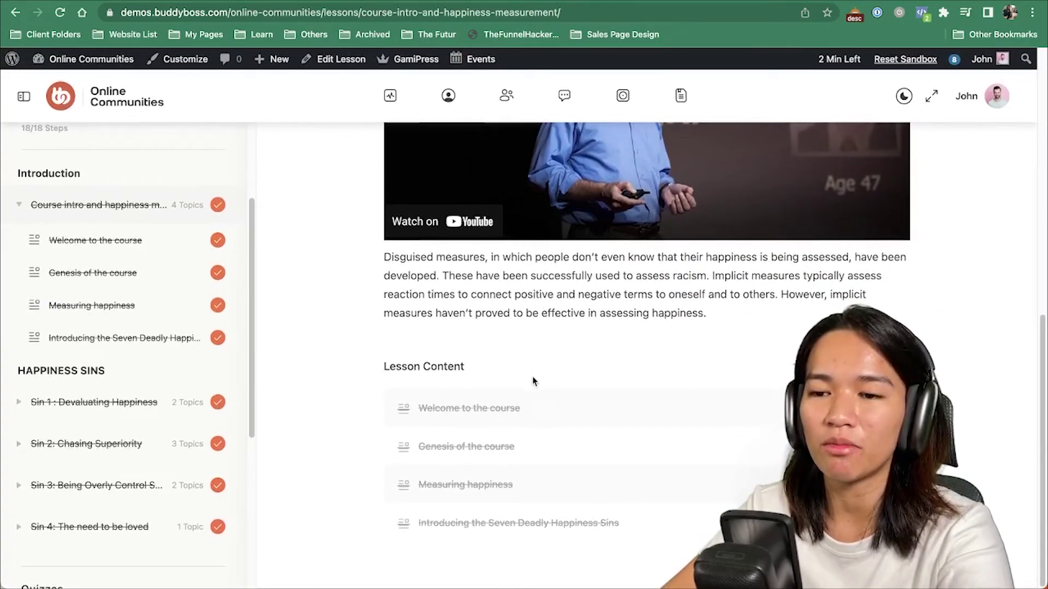
scroll(533, 380, up, 10)
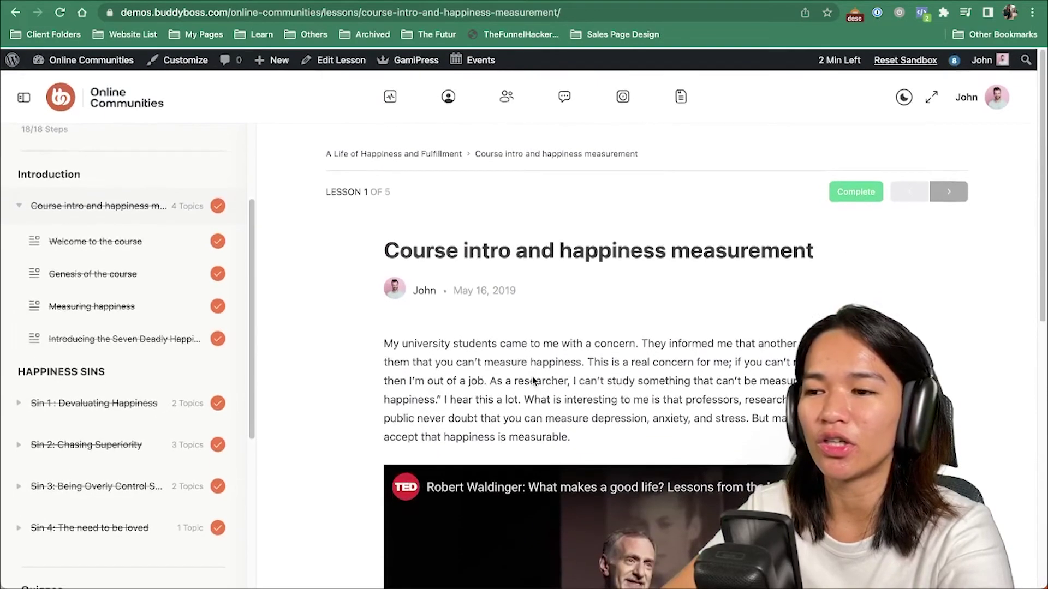